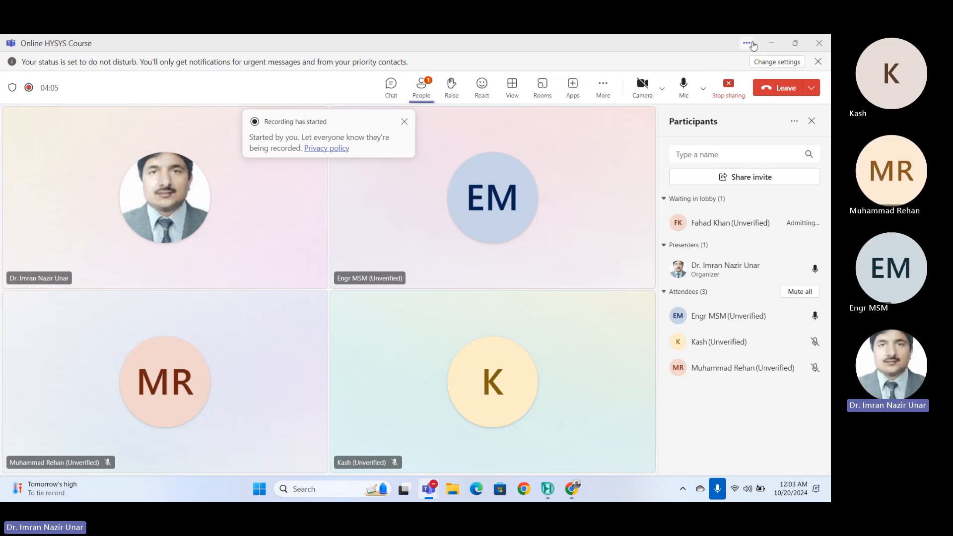
# Step: Switch to Aspen HYSYS and add a new component list based on the HYSYS databank
pyautogui.click(404, 122)
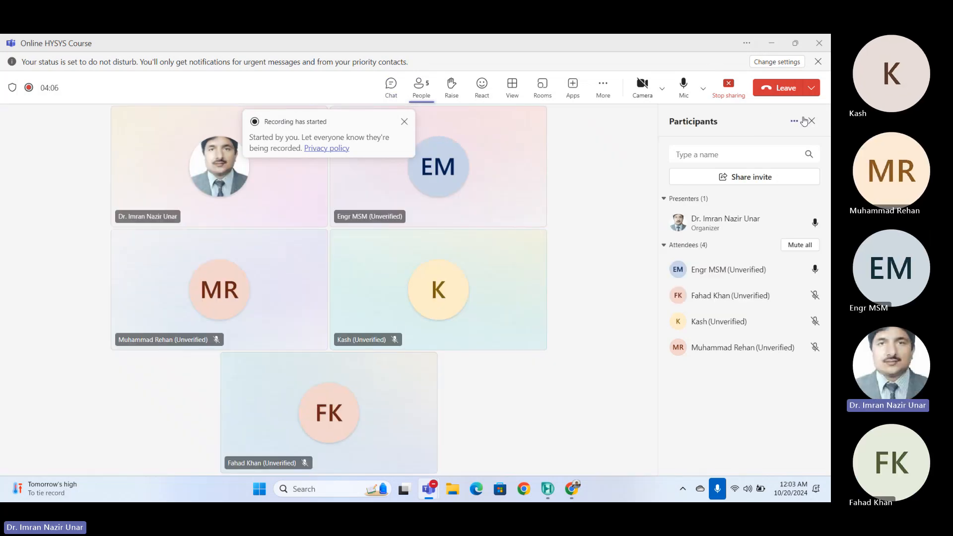
pyautogui.click(782, 46)
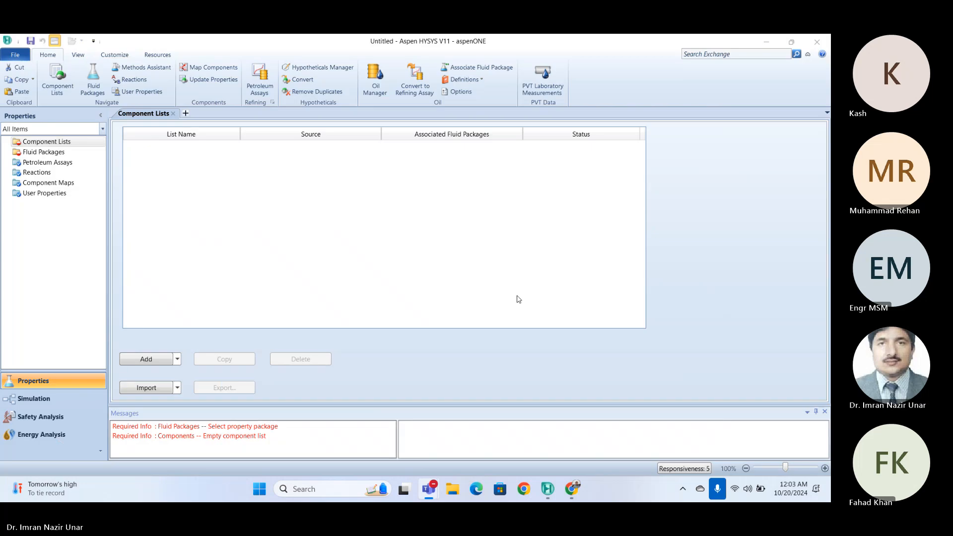
pyautogui.click(150, 361)
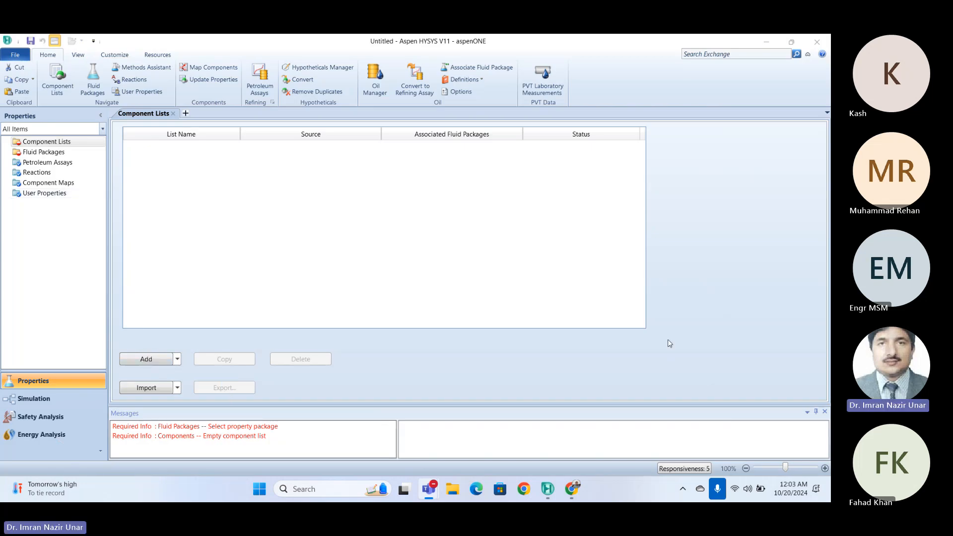
pyautogui.click(158, 361)
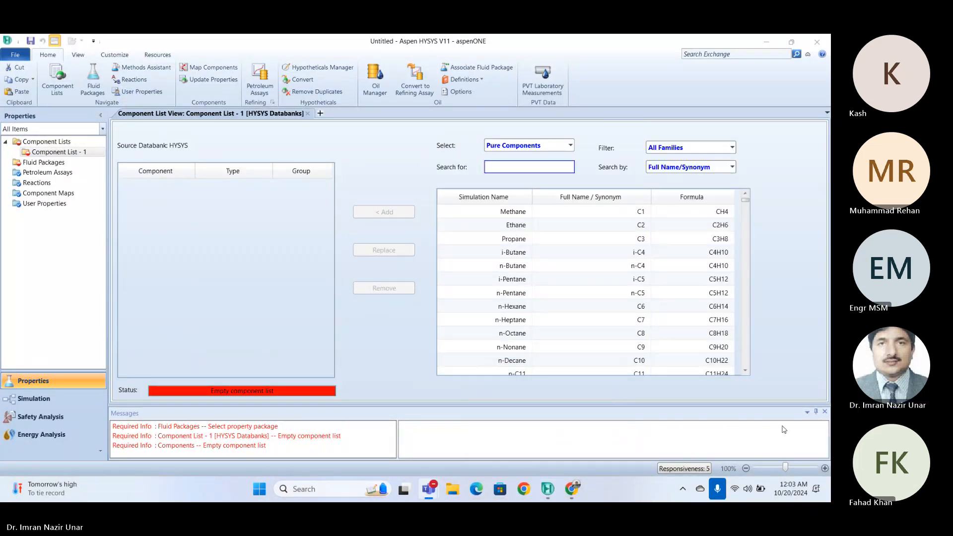
# Step: Add the pure components Air, CO2 and H2O to the new component list
pyautogui.click(528, 168)
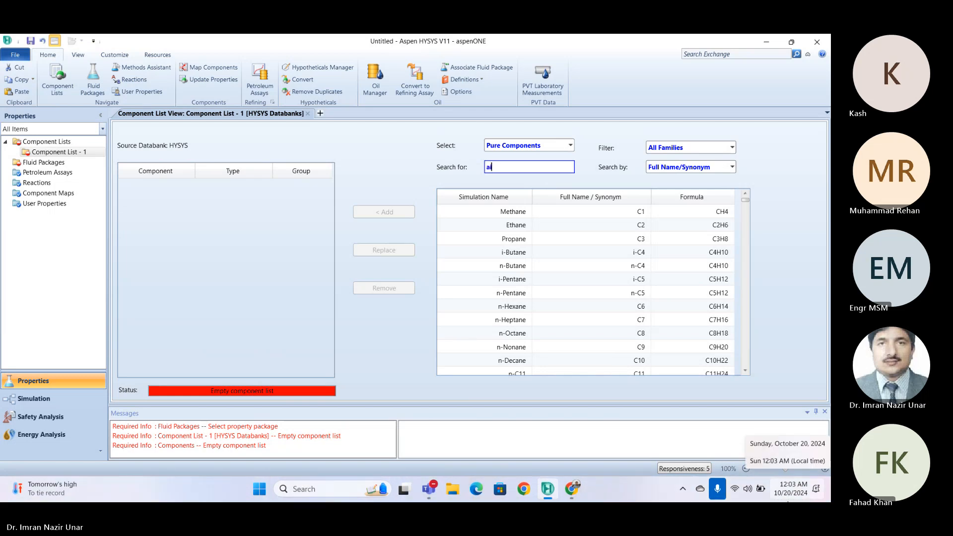
pyautogui.write('ai')
pyautogui.press('Return')
pyautogui.press('Return')
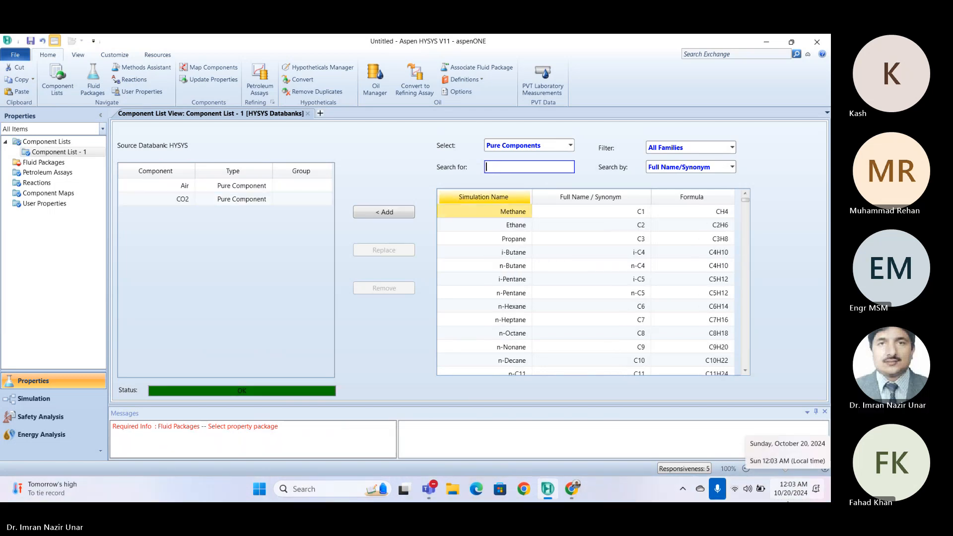
pyautogui.write('w')
pyautogui.press('Return')
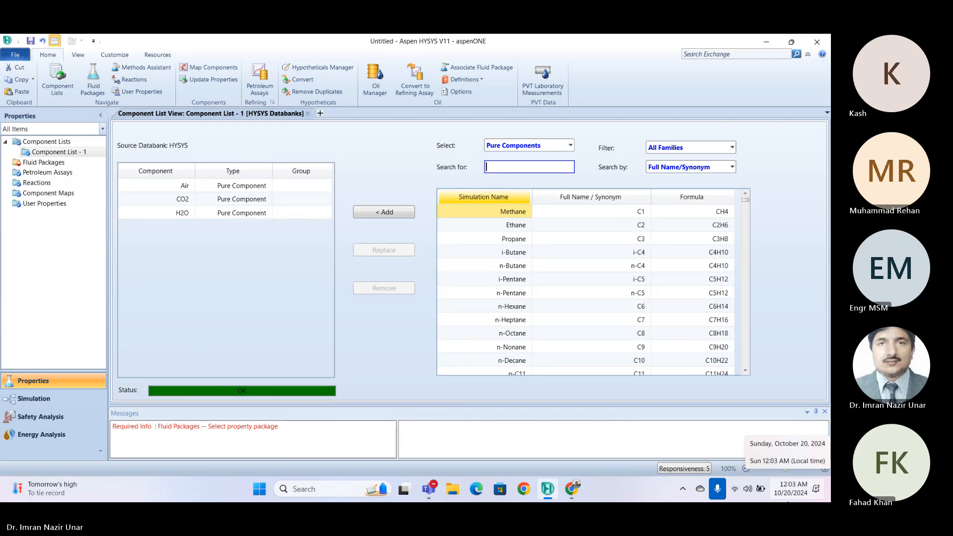
# Step: Add a fluid package for the component list and select Peng-Robinson as its property package
pyautogui.click(43, 162)
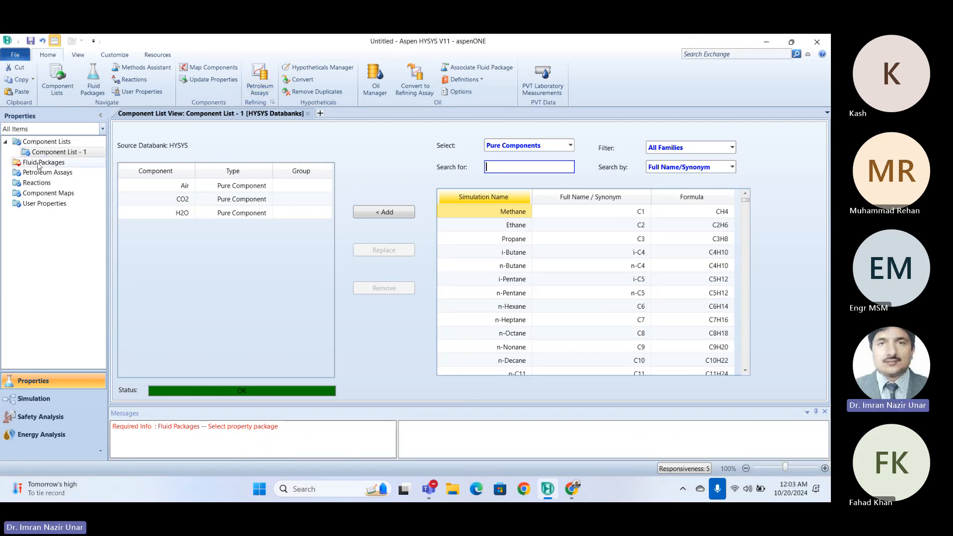
pyautogui.click(153, 367)
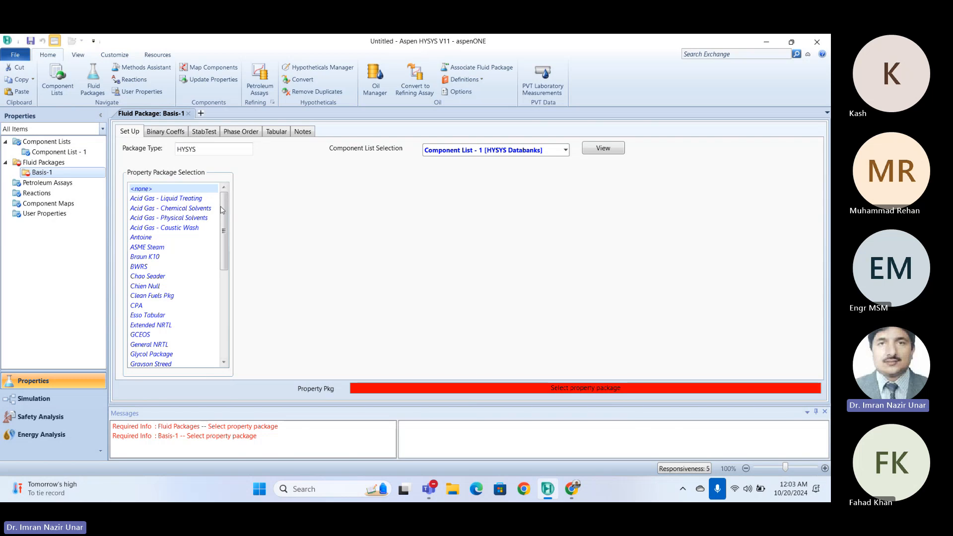
pyautogui.moveTo(224, 209); pyautogui.dragTo(221, 283)
pyautogui.scroll(5, 221, 283)
pyautogui.scroll(-3, 219, 303)
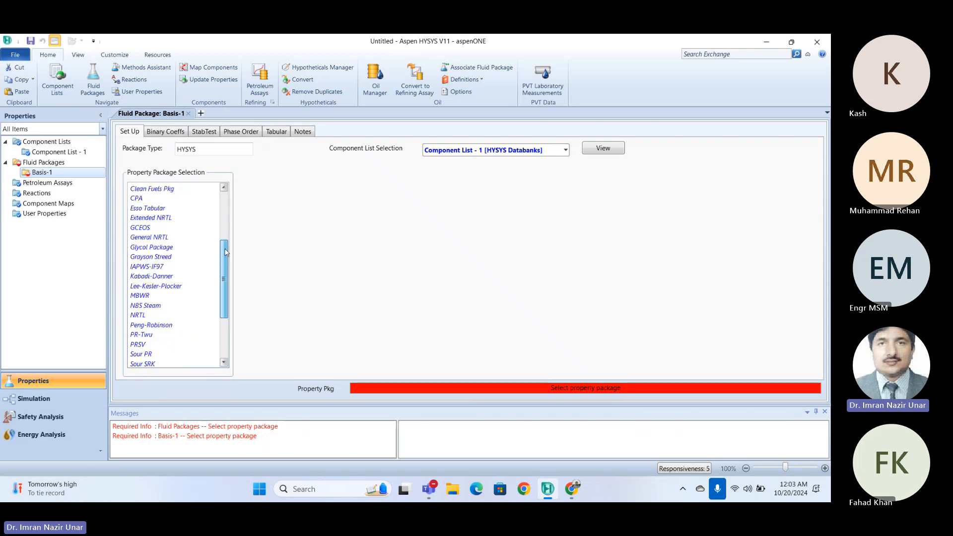
pyautogui.scroll(3, 217, 321)
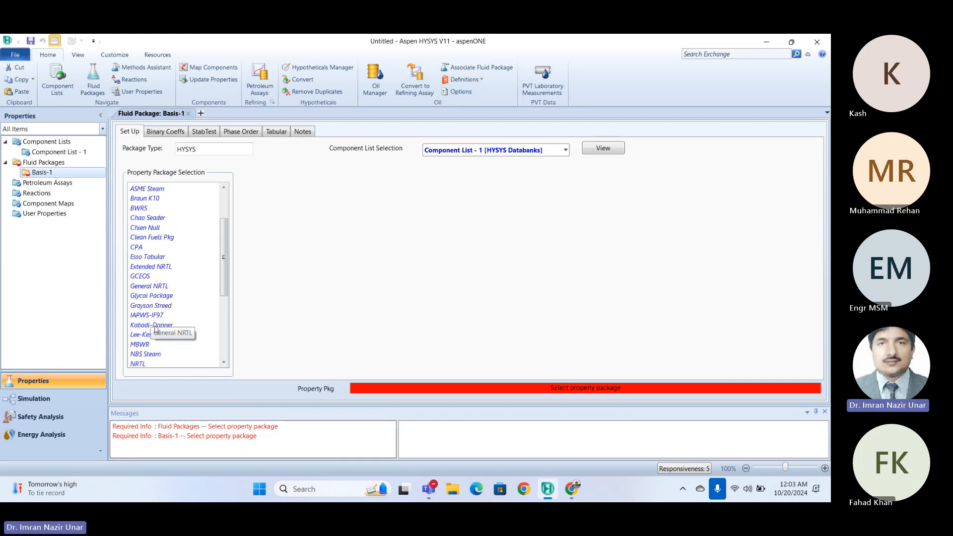
pyautogui.scroll(-2, 164, 330)
pyautogui.click(152, 344)
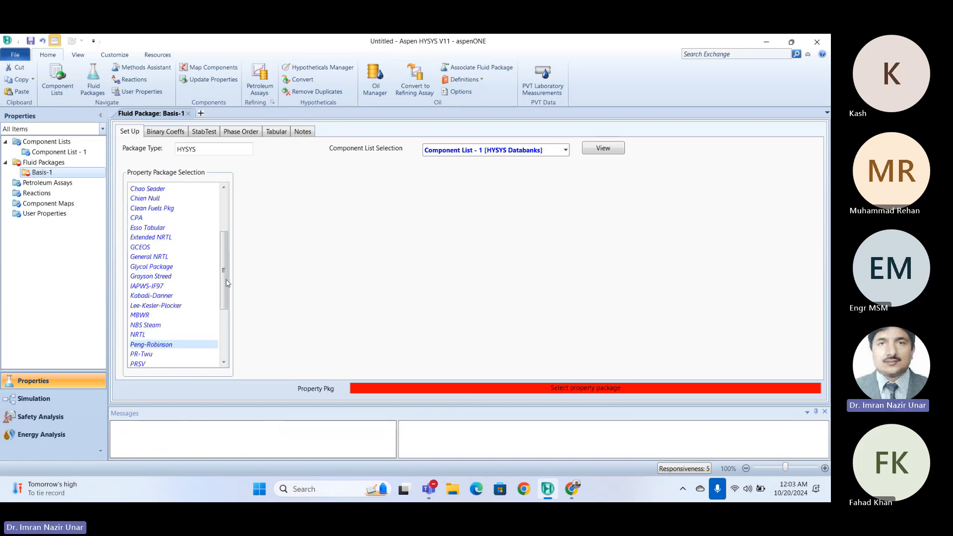
pyautogui.scroll(4, 164, 259)
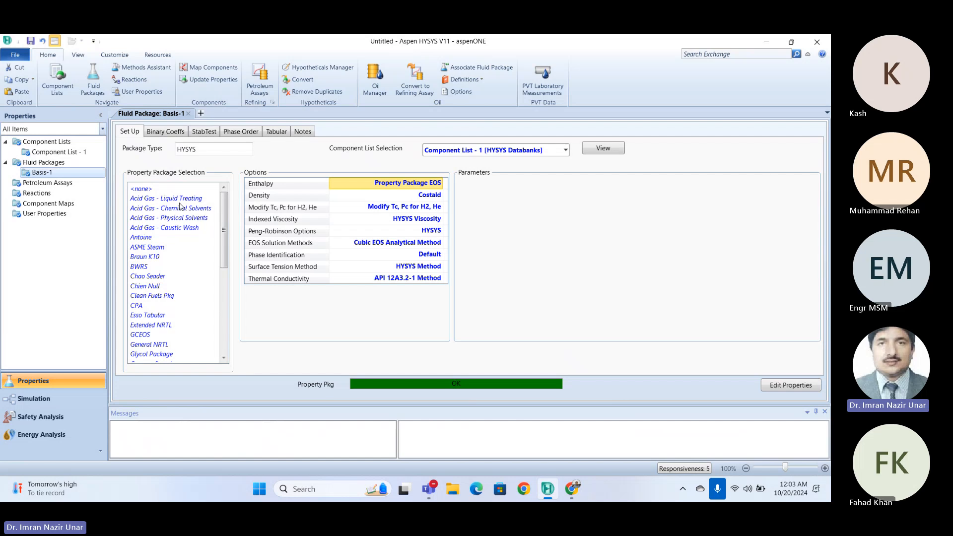
pyautogui.scroll(-2, 193, 248)
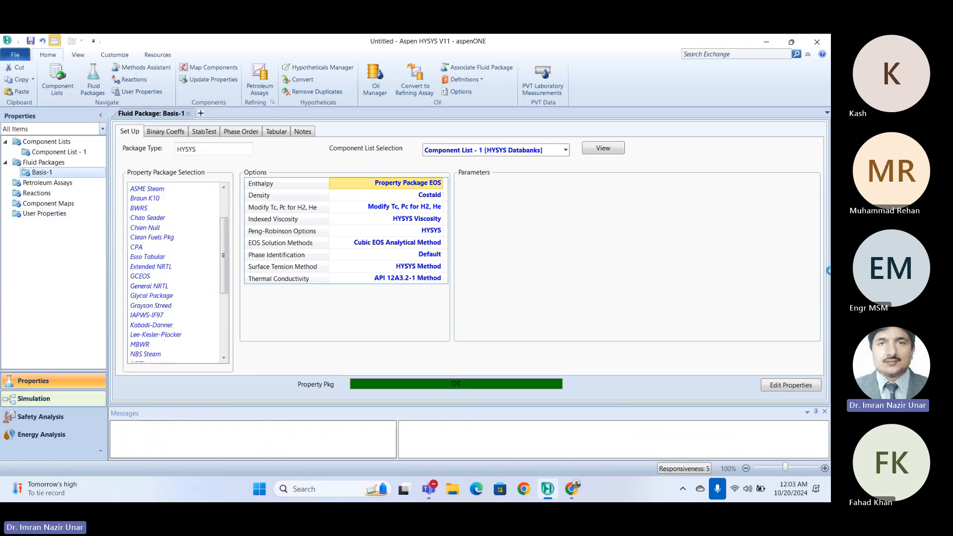
# Step: Enter the simulation environment, place a material stream in the lower part of the flowsheet and name it Gas_IN
pyautogui.click(33, 399)
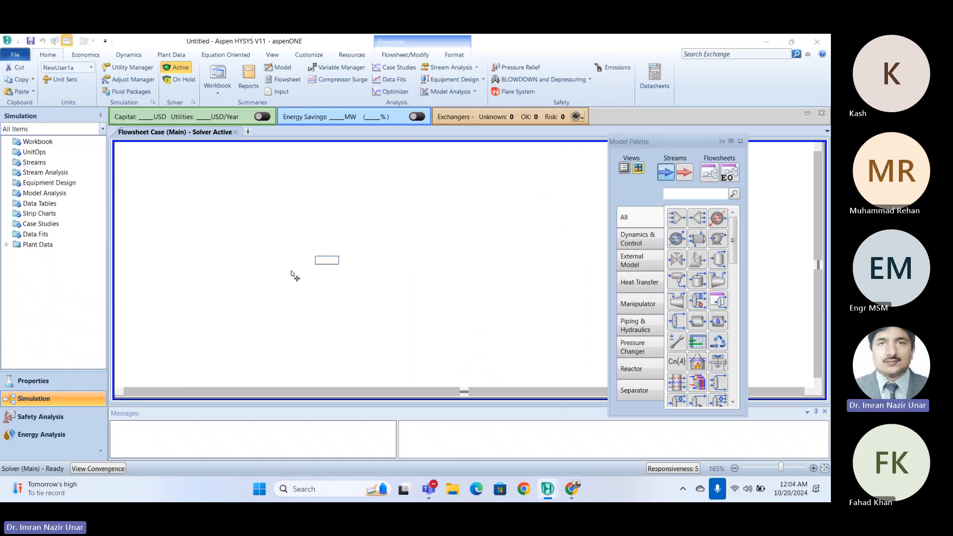
pyautogui.click(244, 329)
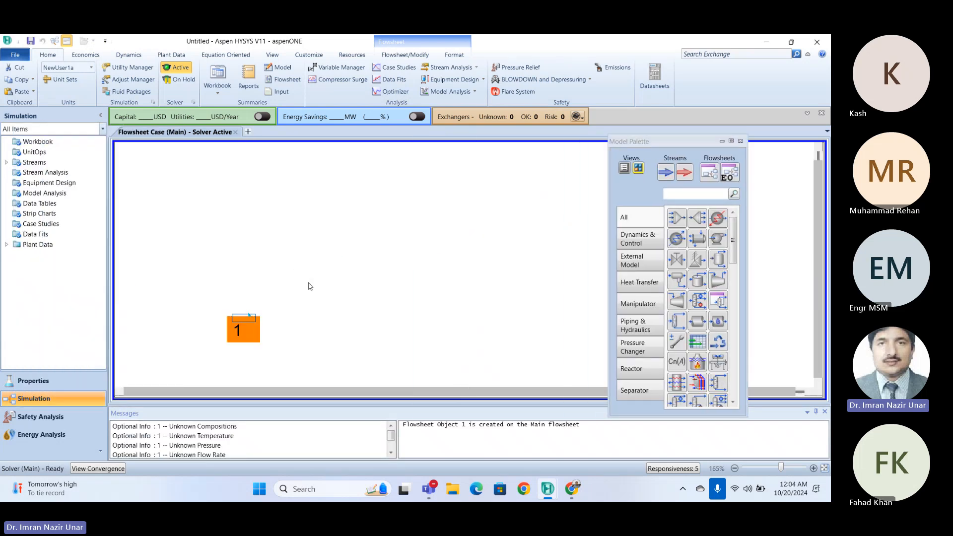
pyautogui.click(290, 194)
pyautogui.click(289, 175)
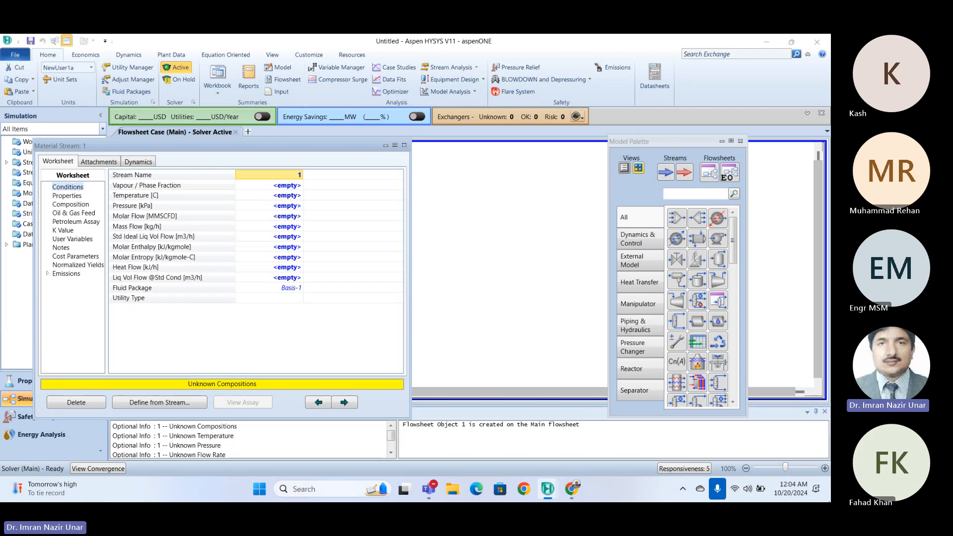
pyautogui.write('Gas_IN')
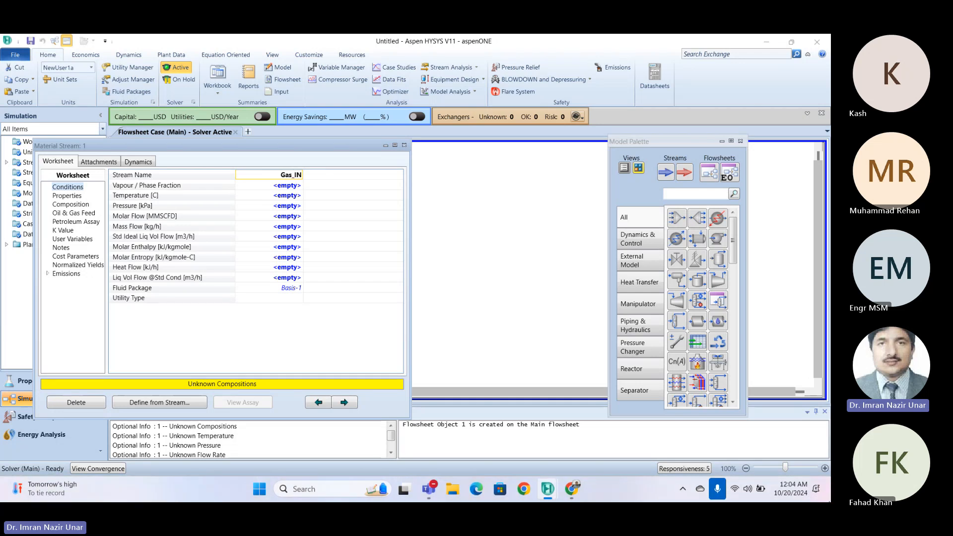
pyautogui.press('Return')
# Step: Set the Gas_IN stream's temperature to 25 °C, pressure to 200 kPa and mass flow to 100 kg/h
pyautogui.press('Down')
pyautogui.write('2')
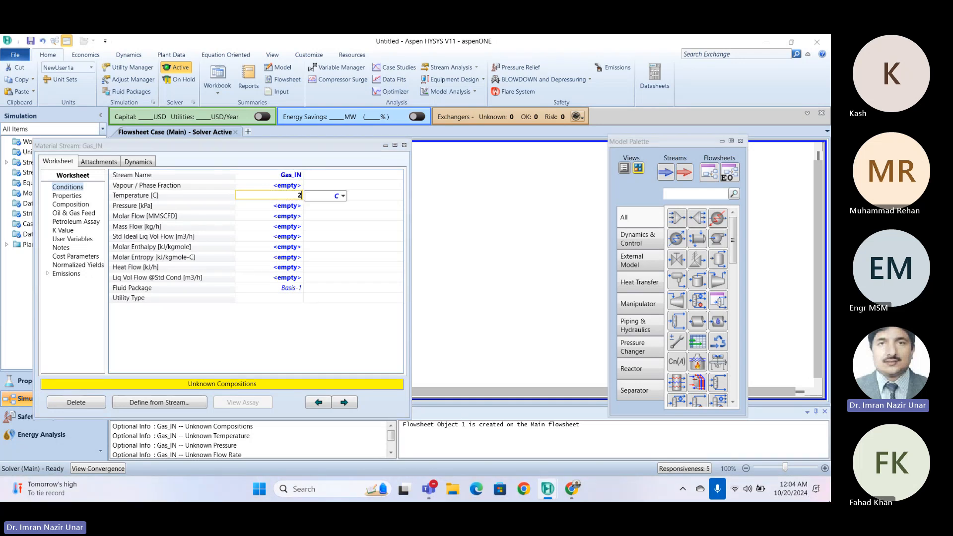
pyautogui.write('5')
pyautogui.press('Return')
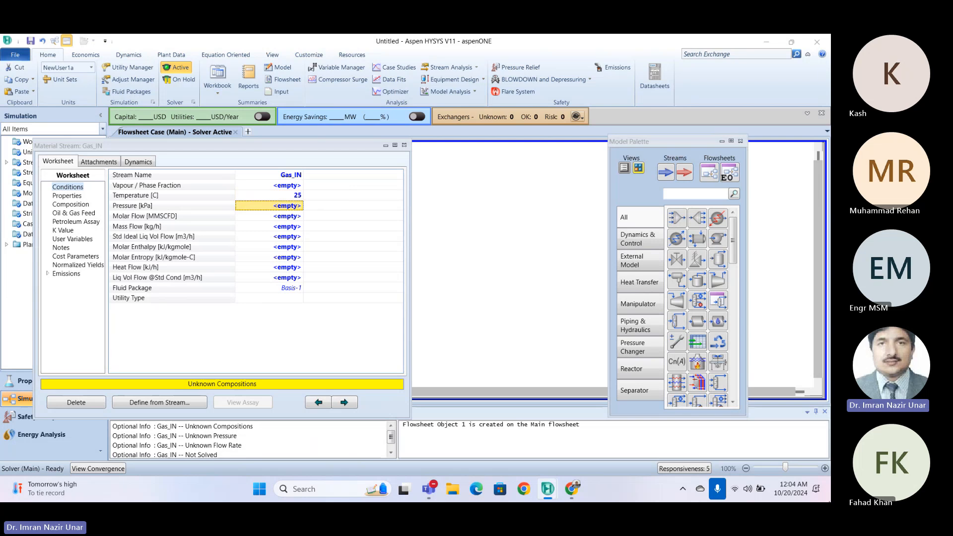
pyautogui.write('200')
pyautogui.press('Return')
pyautogui.press('Down')
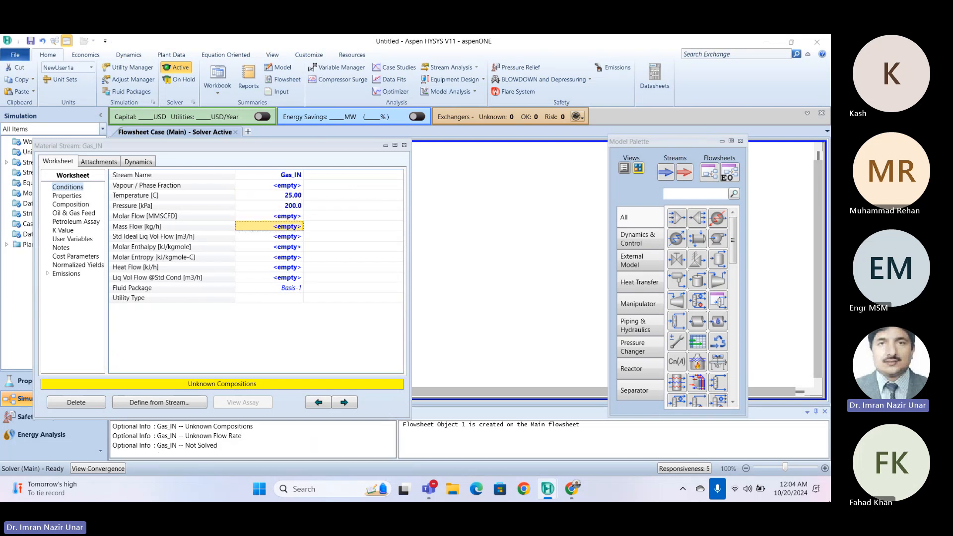
pyautogui.write('100')
pyautogui.press('Return')
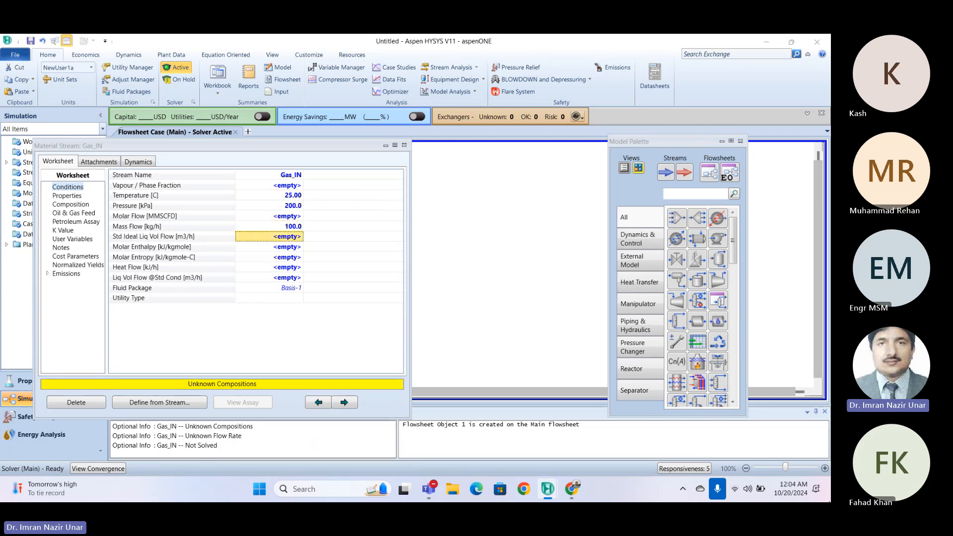
# Step: Define the Gas_IN composition with mole fractions of 0.85 Air and 0.15 CO2, and close the stream
pyautogui.click(67, 205)
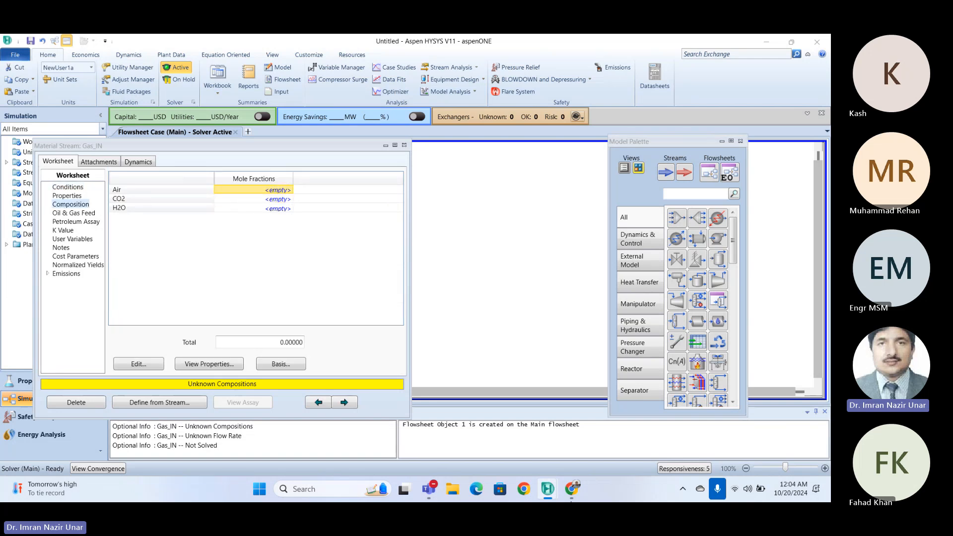
pyautogui.write('0.85')
pyautogui.press('Return')
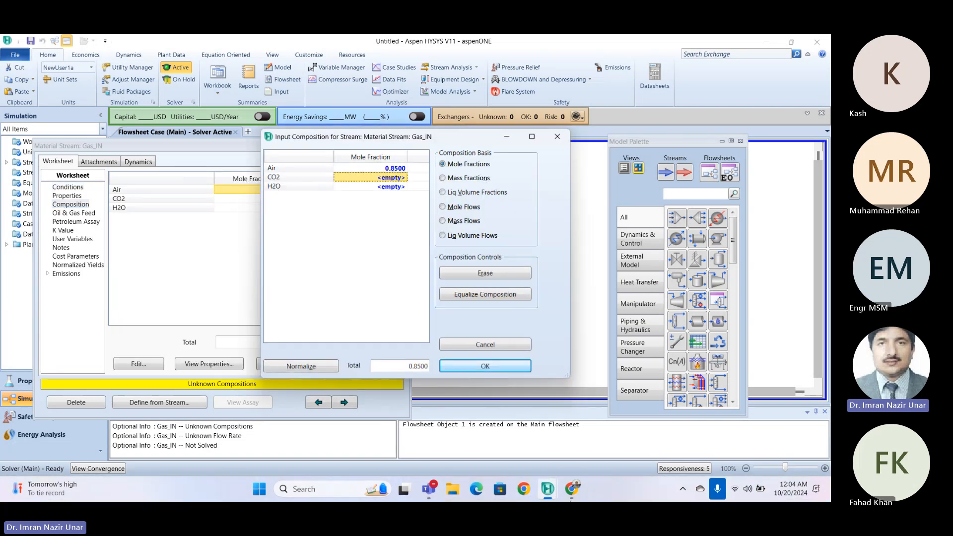
pyautogui.write('0.15')
pyautogui.press('Return')
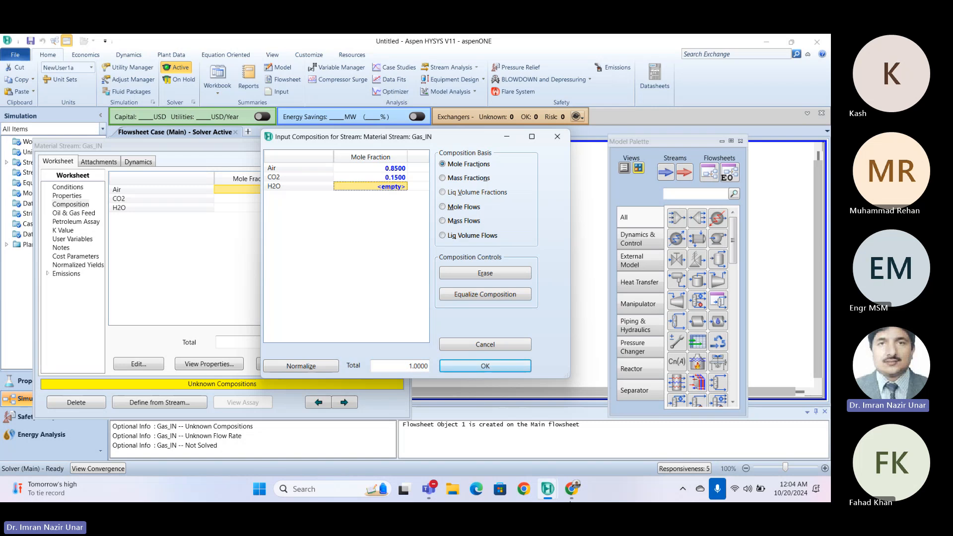
pyautogui.click(479, 367)
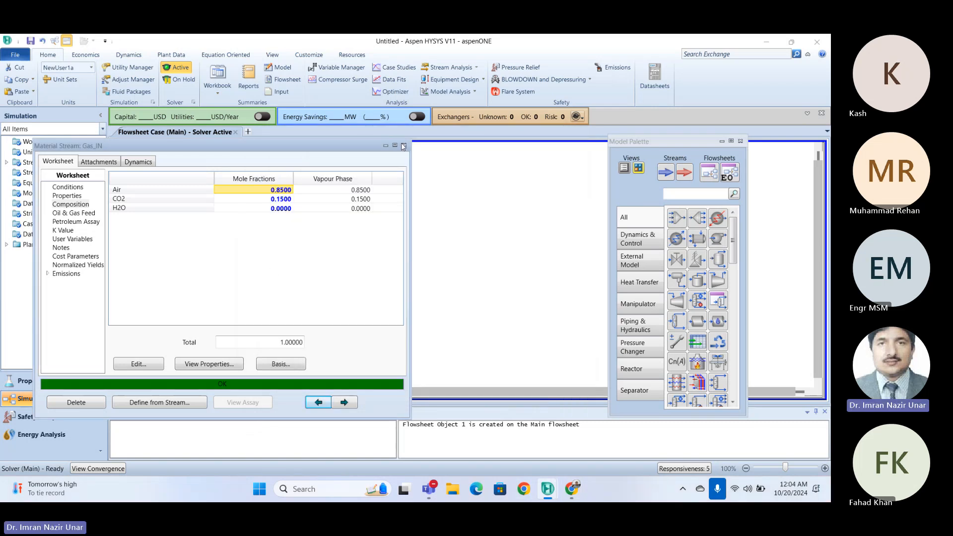
pyautogui.click(404, 147)
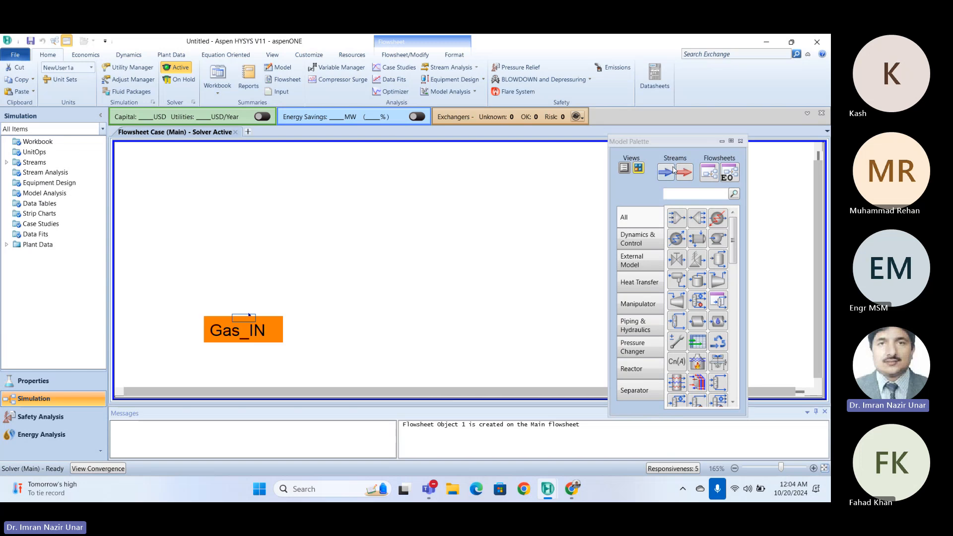
# Step: Place a second material stream above Gas_IN on the flowsheet and open its worksheet
pyautogui.click(208, 210)
pyautogui.click(212, 194)
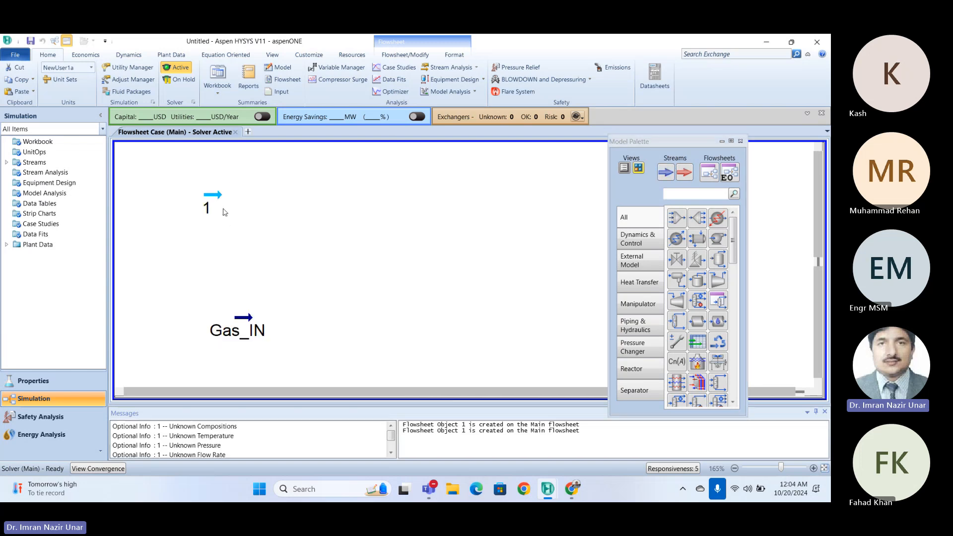
pyautogui.moveTo(211, 195); pyautogui.dragTo(250, 195)
pyautogui.doubleClick(250, 195)
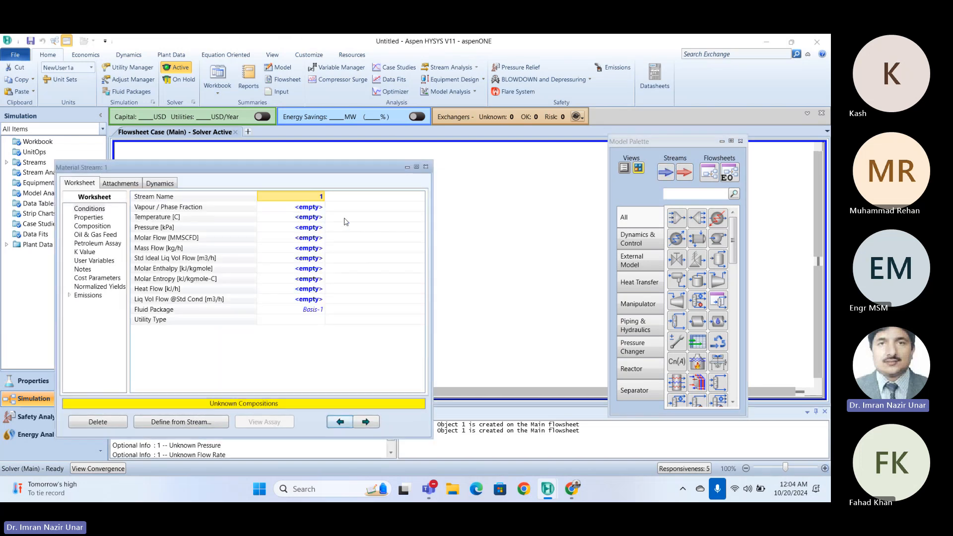
# Step: Rename the second material stream as Absorbent
pyautogui.click(299, 221)
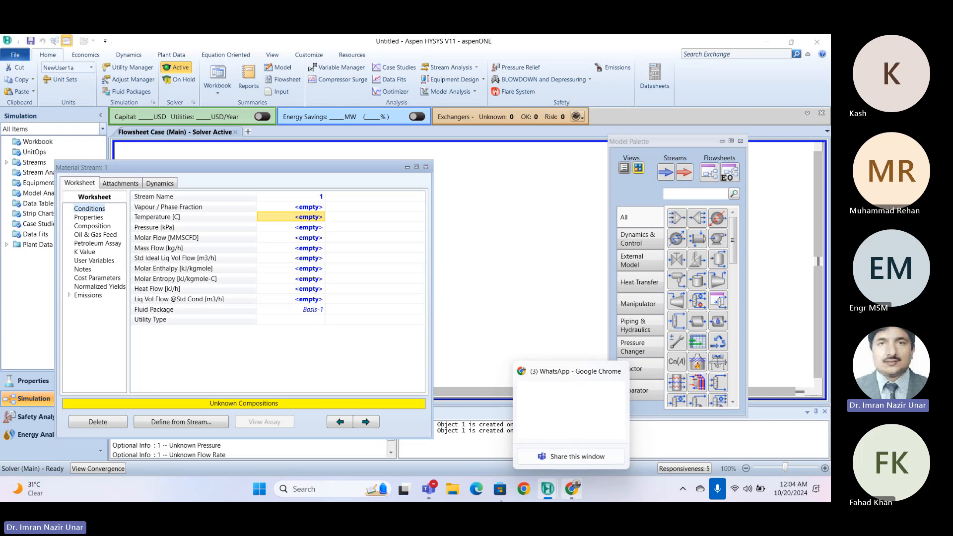
pyautogui.write('Ab')
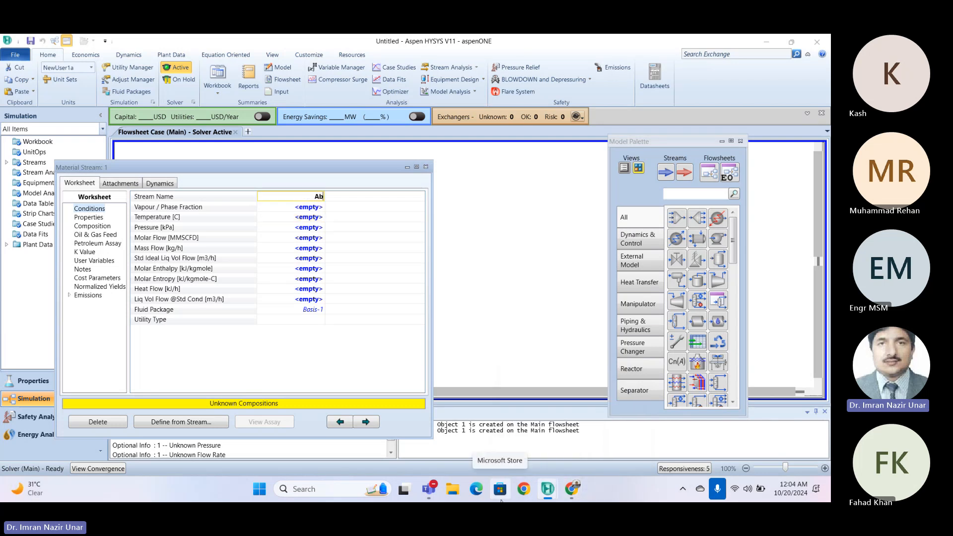
pyautogui.write('orbent')
pyautogui.press('BackSpace')
pyautogui.press('BackSpace')
pyautogui.press('BackSpace')
pyautogui.press('BackSpace')
pyautogui.press('BackSpace')
pyautogui.write('ren')
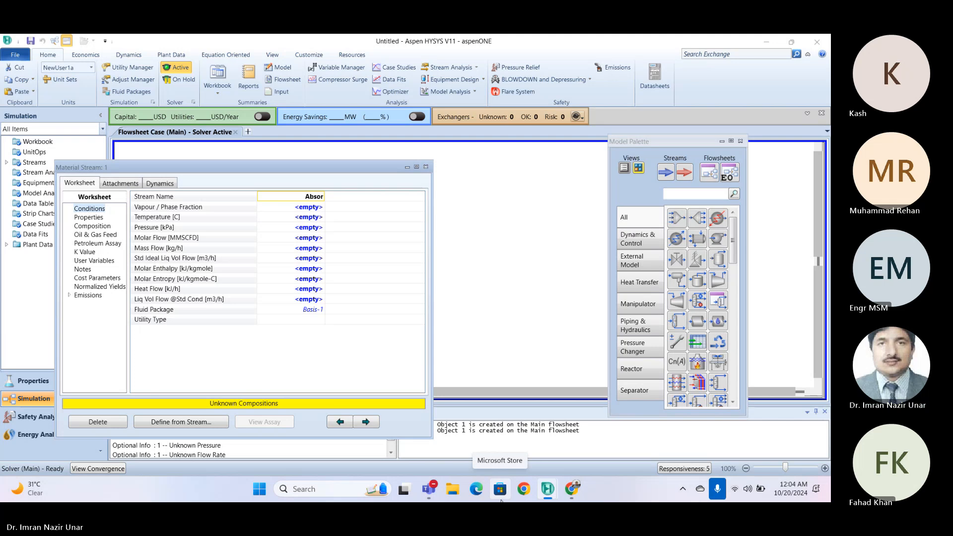
pyautogui.press('BackSpace')
pyautogui.press('BackSpace')
pyautogui.write('bent')
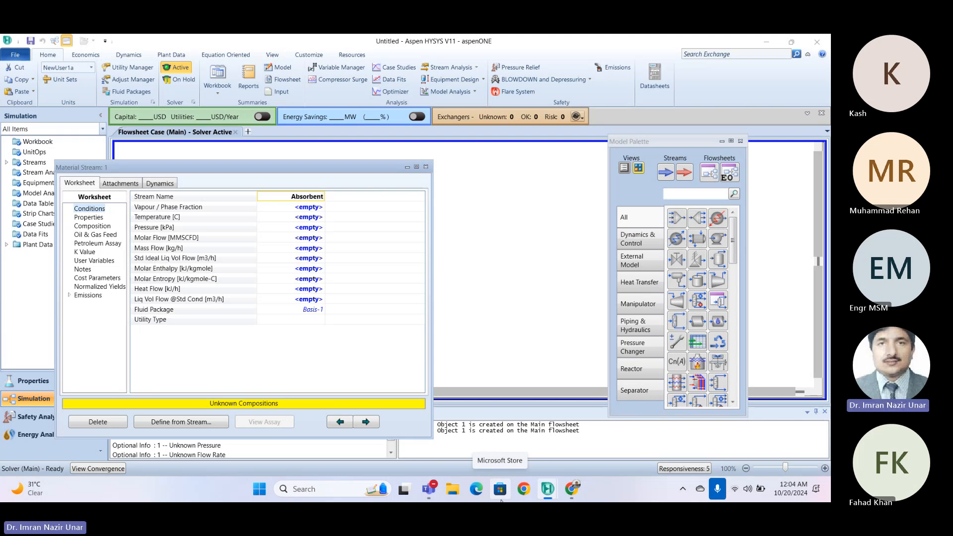
pyautogui.press('Return')
# Step: Set the Absorbent stream's temperature to 50 °C
pyautogui.press('Down')
pyautogui.press('Down')
pyautogui.press('Up')
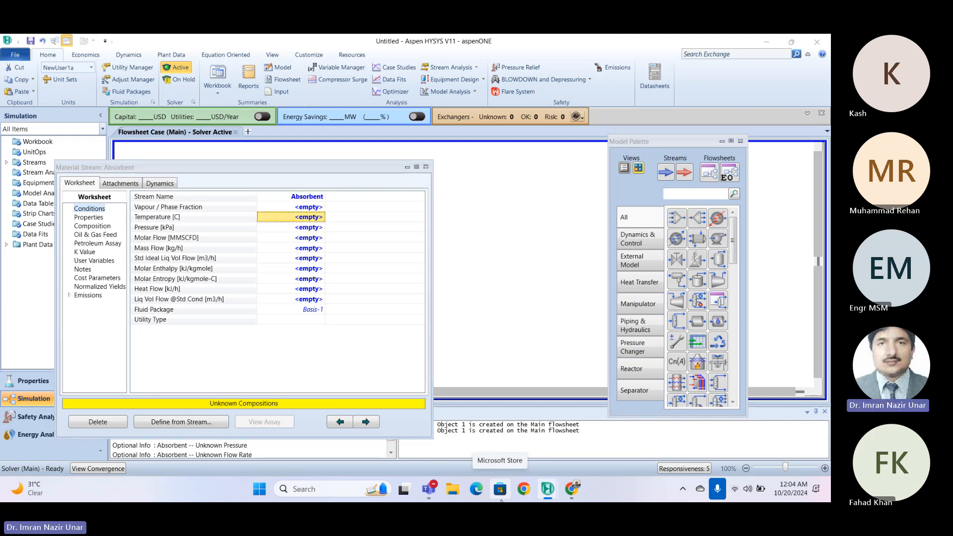
pyautogui.write('50')
pyautogui.press('Return')
pyautogui.press('Down')
pyautogui.press('Up')
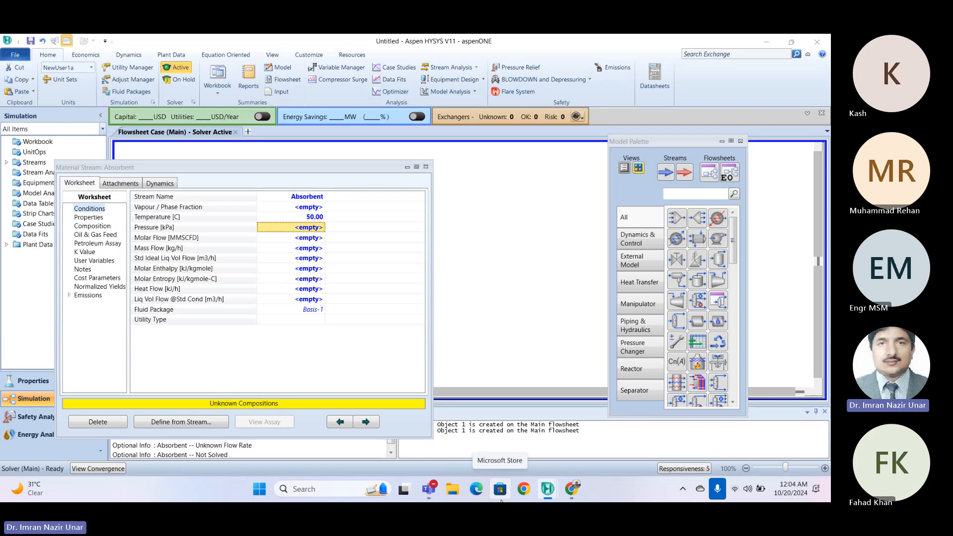
# Step: Set the Absorbent stream's pressure to 200 kPa and its mass flow to 500 kg/h
pyautogui.write('200')
pyautogui.press('Return')
pyautogui.press('Down')
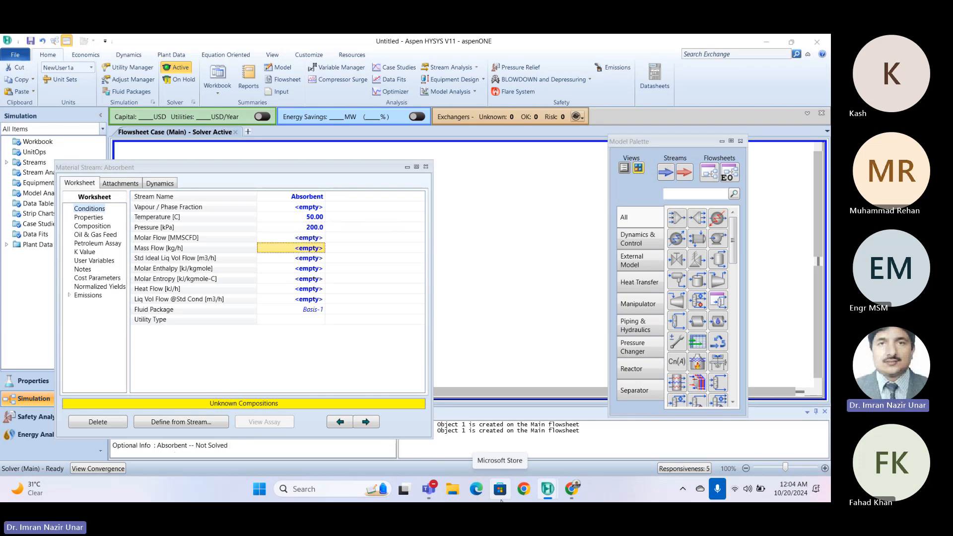
pyautogui.write('500')
pyautogui.press('Return')
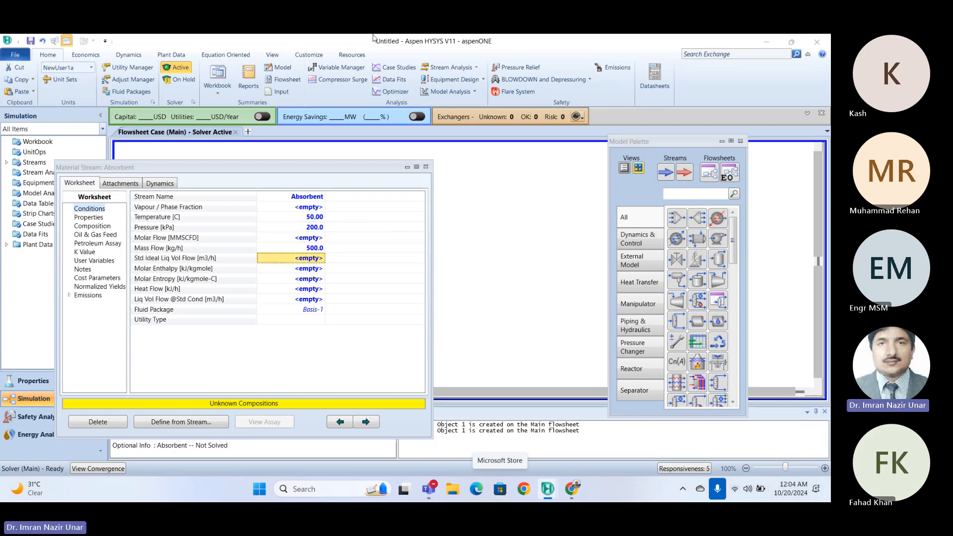
# Step: Define the Absorbent composition as pure water with an H2O mole fraction of 1, and close the stream
pyautogui.click(93, 226)
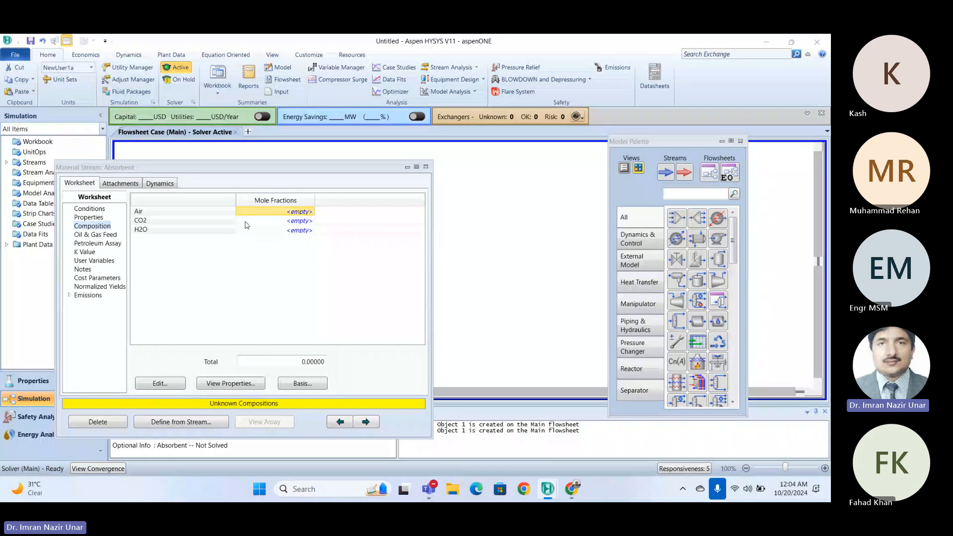
pyautogui.click(309, 231)
pyautogui.press('F1')
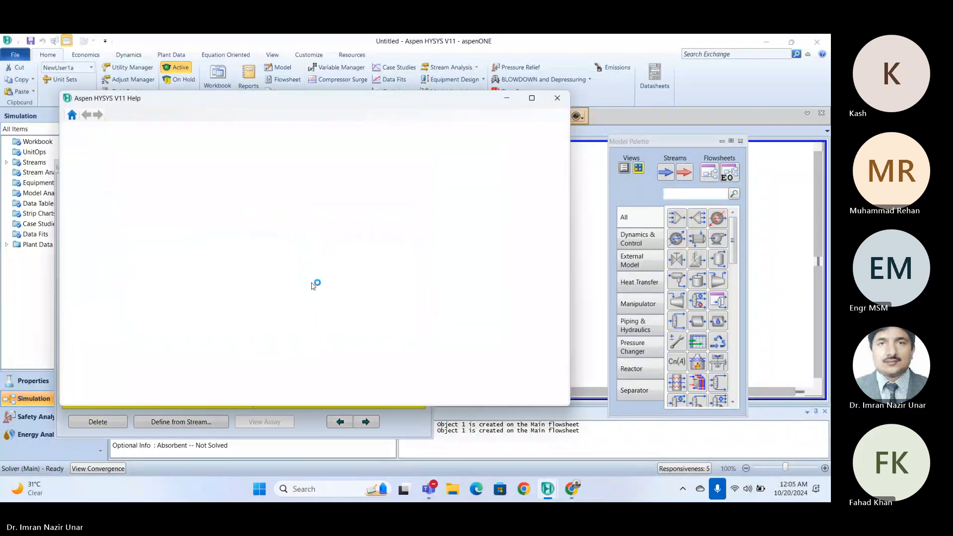
pyautogui.press('Escape')
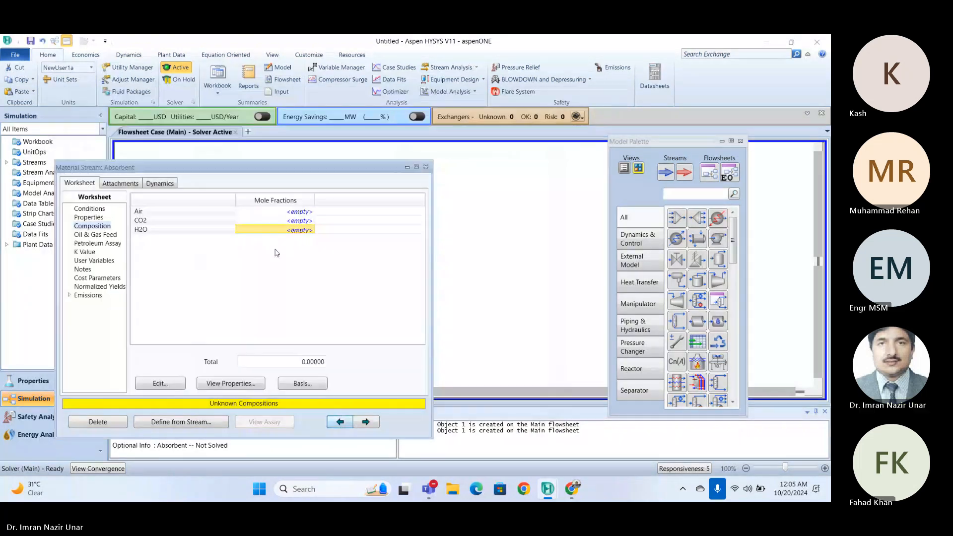
pyautogui.click(289, 225)
pyautogui.click(301, 230)
pyautogui.write('1')
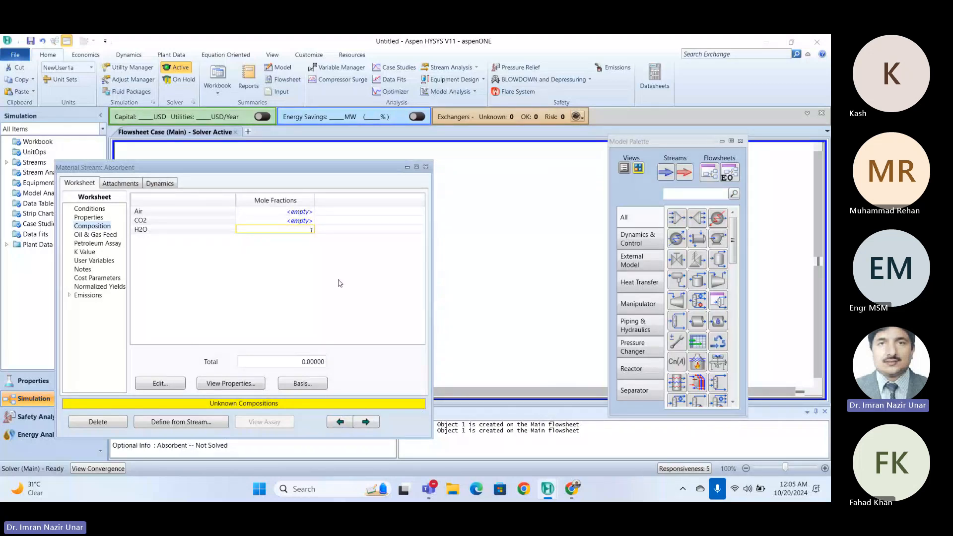
pyautogui.press('Return')
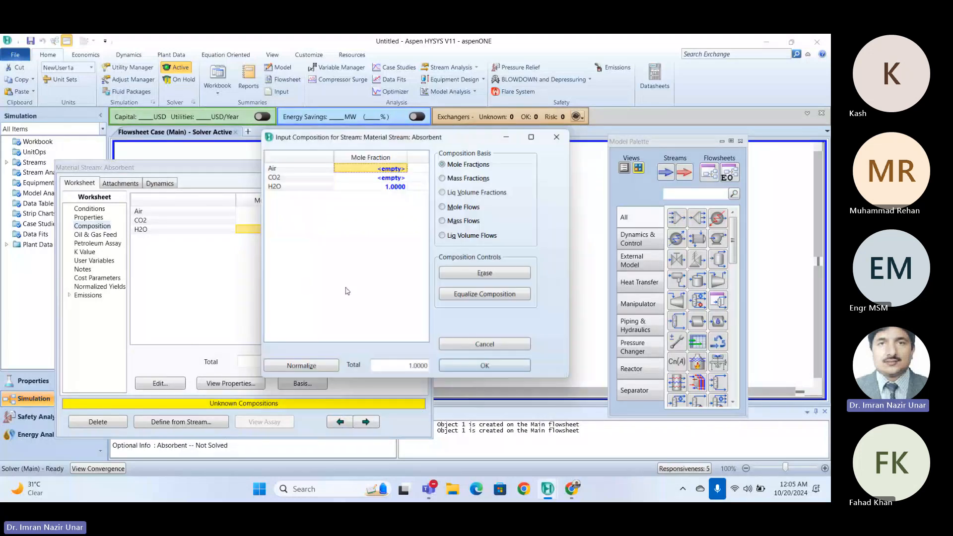
pyautogui.click(485, 367)
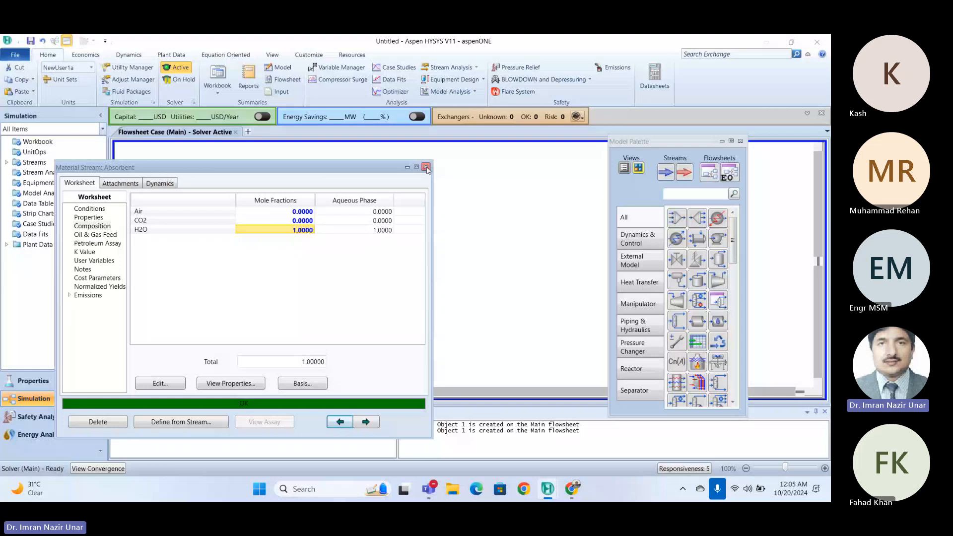
pyautogui.click(426, 167)
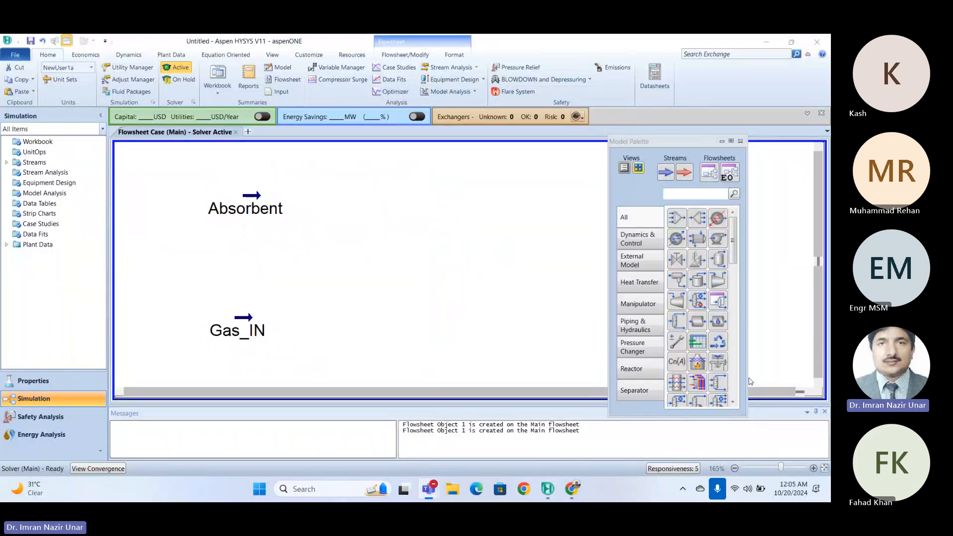
# Step: Place an Absorber column on the flowsheet beside the Absorbent and Gas_IN streams and align it between them
pyautogui.click(643, 391)
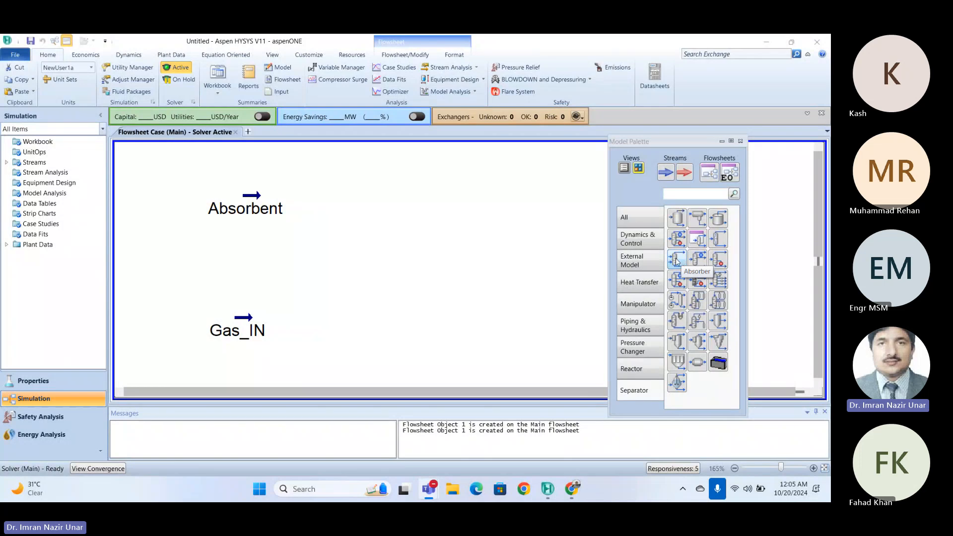
pyautogui.moveTo(677, 262); pyautogui.dragTo(300, 345)
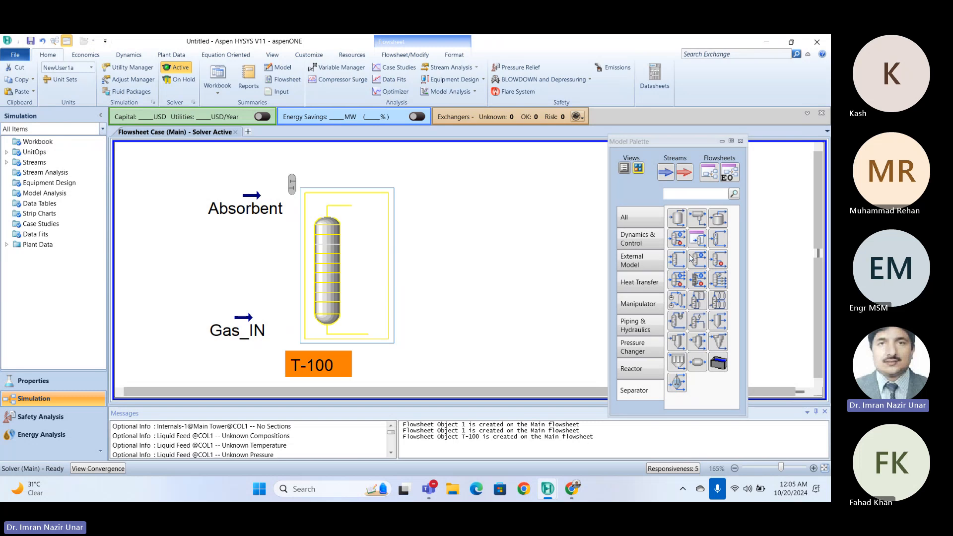
pyautogui.moveTo(347, 261); pyautogui.dragTo(351, 259)
pyautogui.click(562, 256)
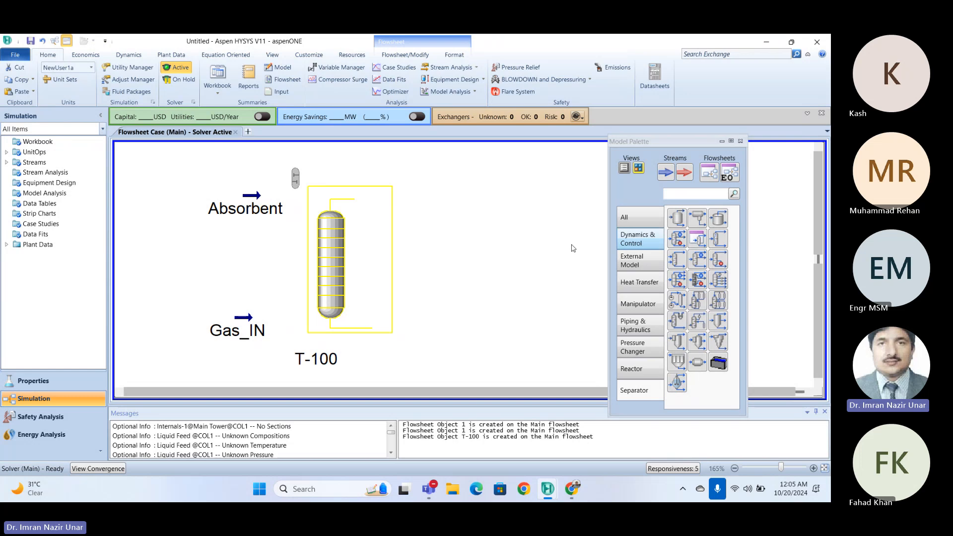
pyautogui.moveTo(346, 263); pyautogui.dragTo(347, 250)
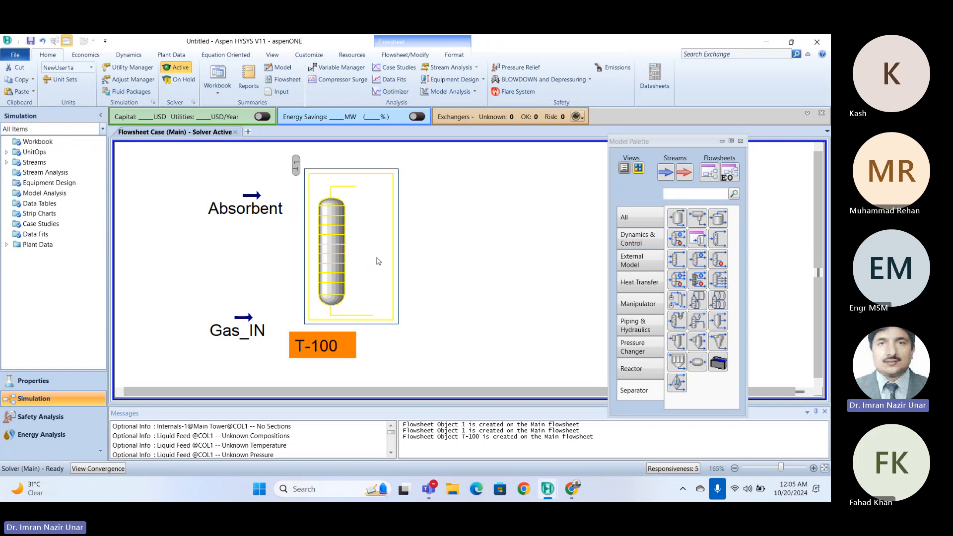
# Step: Open the absorber's input expert and assign Absorbent as the top stage inlet and Gas_IN as the bottom stage inlet
pyautogui.doubleClick(350, 240)
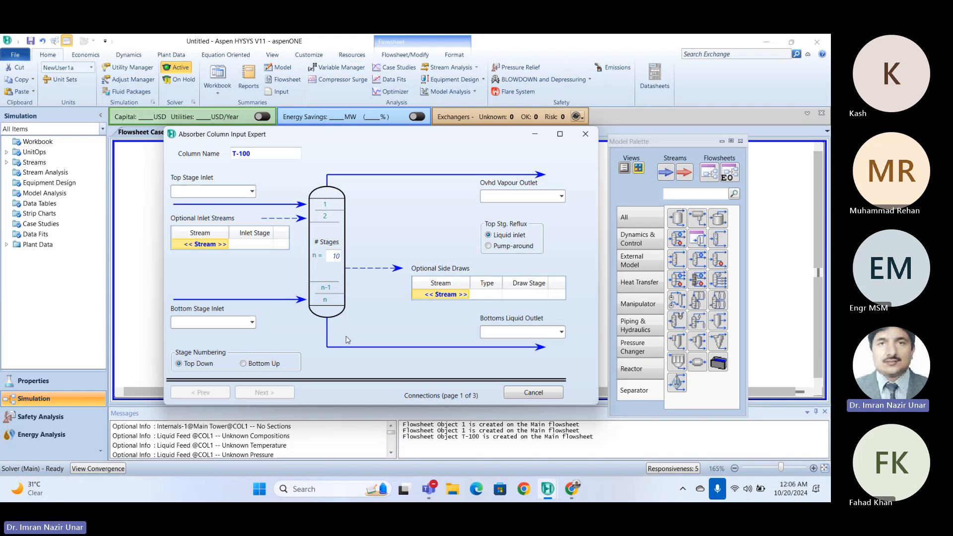
pyautogui.moveTo(382, 143); pyautogui.dragTo(377, 120)
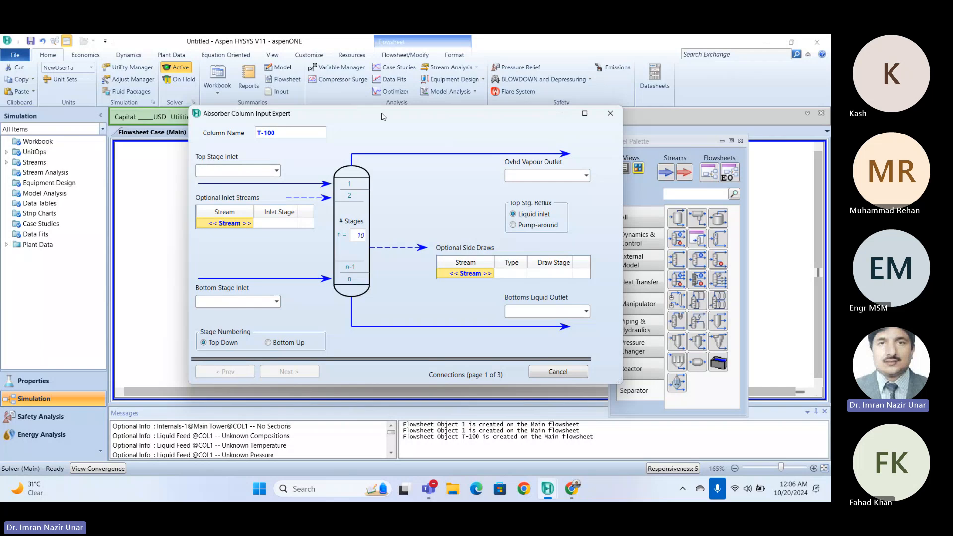
pyautogui.moveTo(382, 117)
pyautogui.mouseDown()
pyautogui.moveTo(407, 217)
pyautogui.moveTo(423, 86)
pyautogui.moveTo(381, 102)
pyautogui.mouseUp()
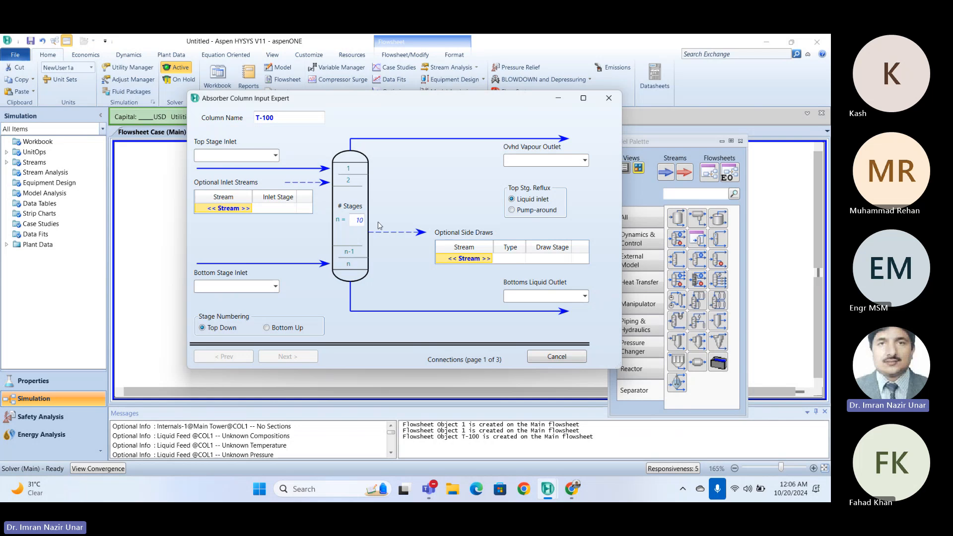
pyautogui.click(276, 157)
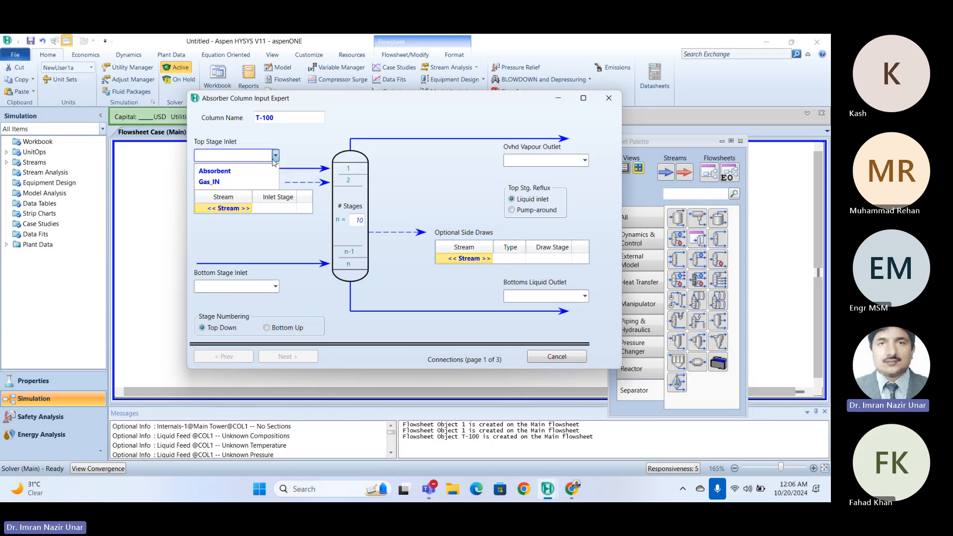
pyautogui.click(237, 176)
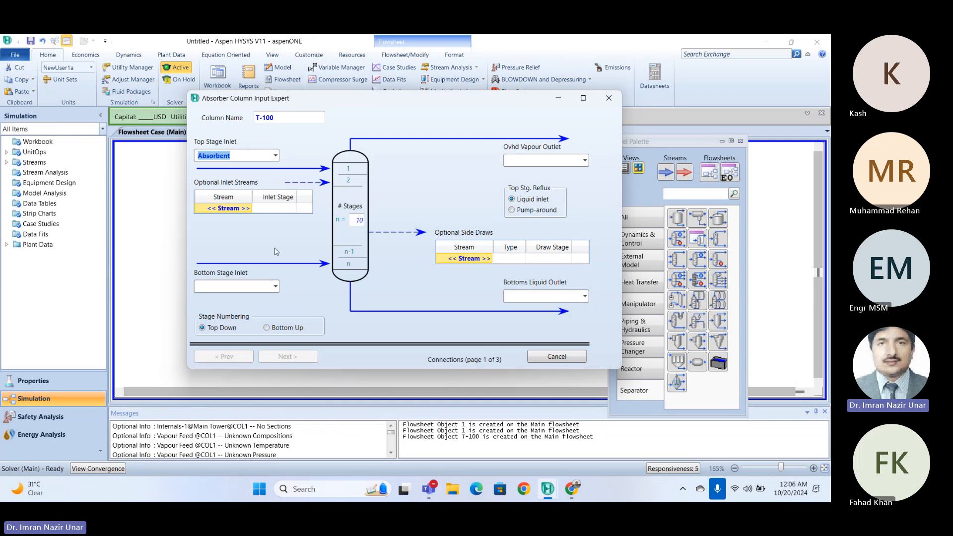
pyautogui.click(249, 291)
pyautogui.click(276, 286)
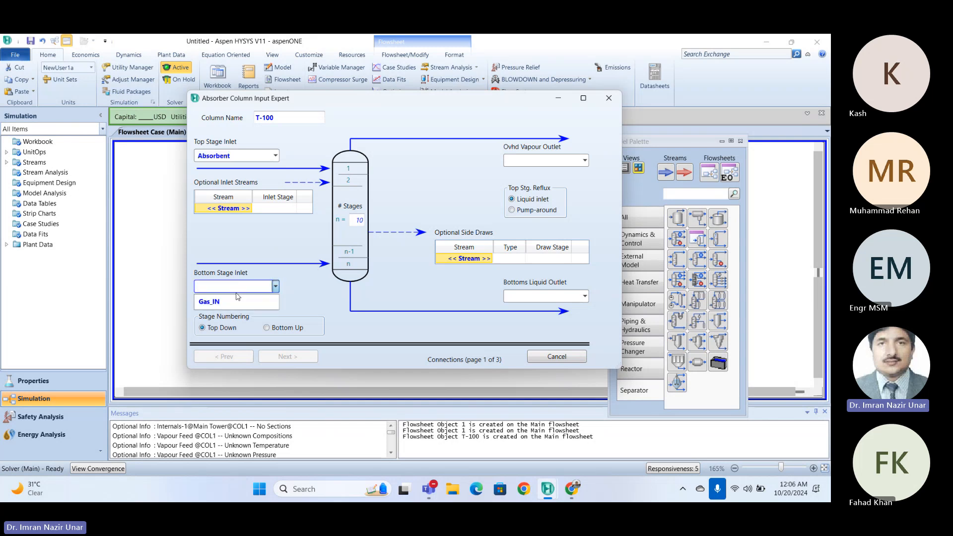
pyautogui.click(234, 300)
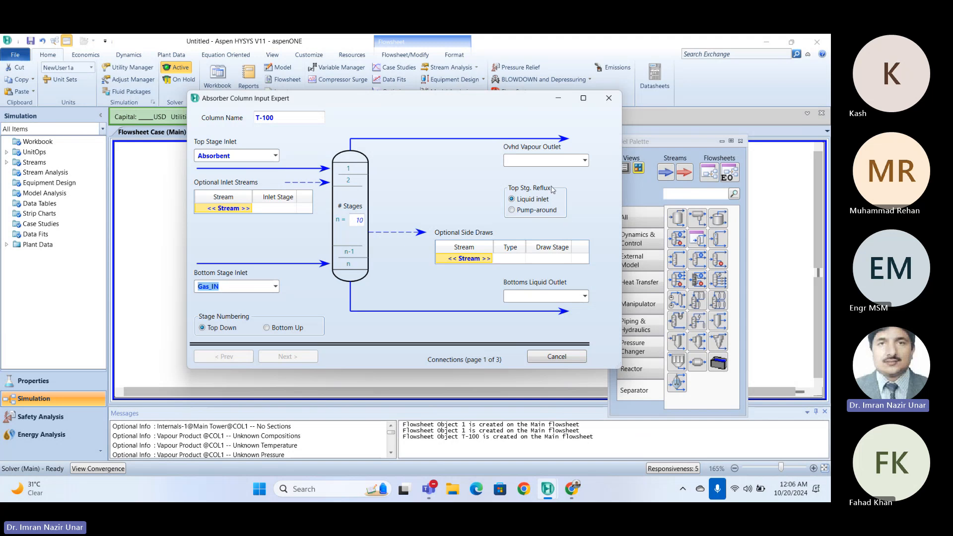
# Step: Name the column's overhead vapour outlet Gas_OUT and its bottoms liquid outlet Absorent_OUT
pyautogui.click(543, 160)
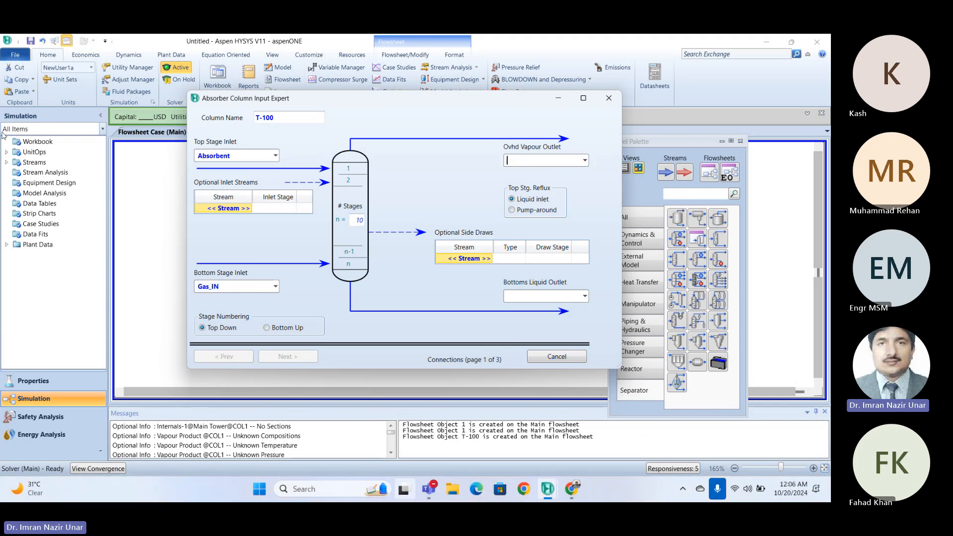
pyautogui.write('Gas_OUT')
pyautogui.click(519, 295)
pyautogui.write('Absorent')
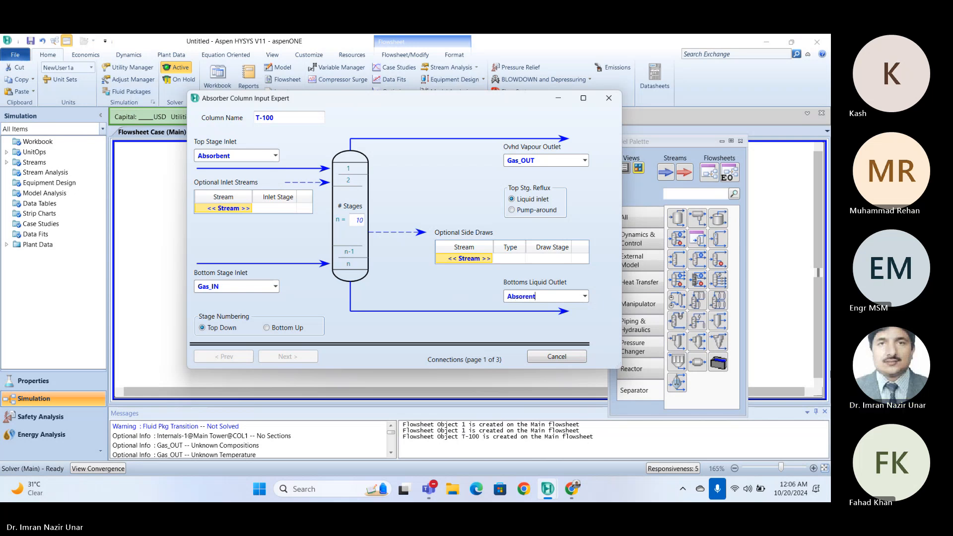
pyautogui.write('_OUT')
pyautogui.press('Return')
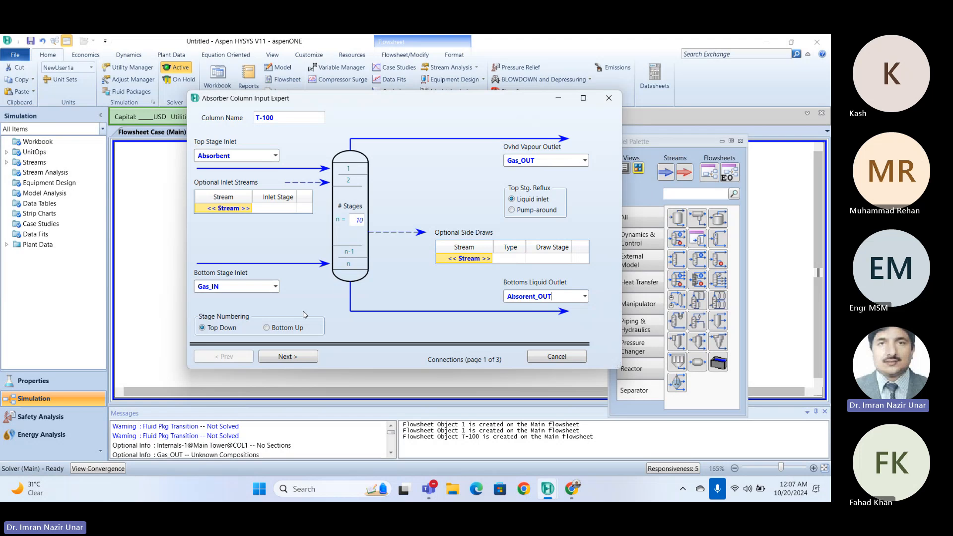
# Step: Set the column's top and bottom stage pressures to 200 kPa and finish the input expert without temperature estimates
pyautogui.click(285, 358)
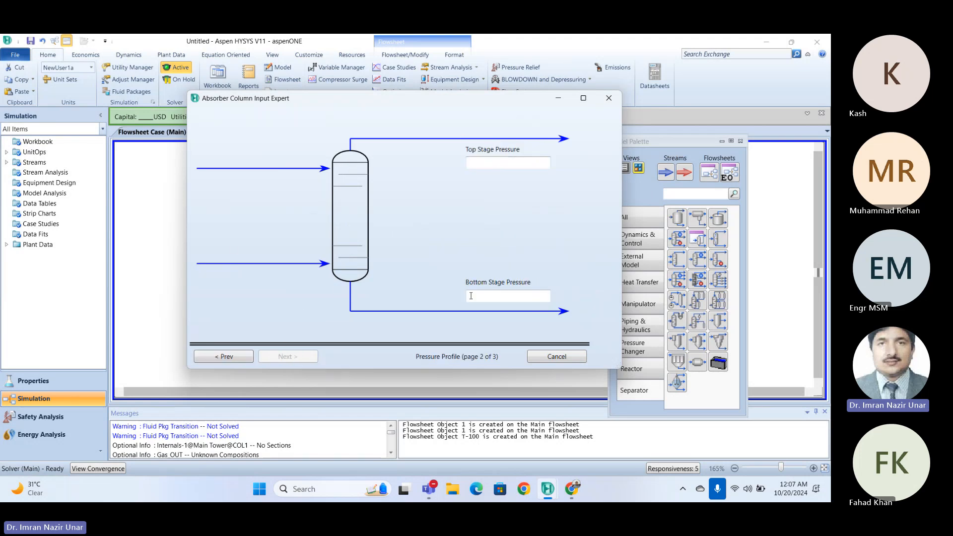
pyautogui.click(492, 165)
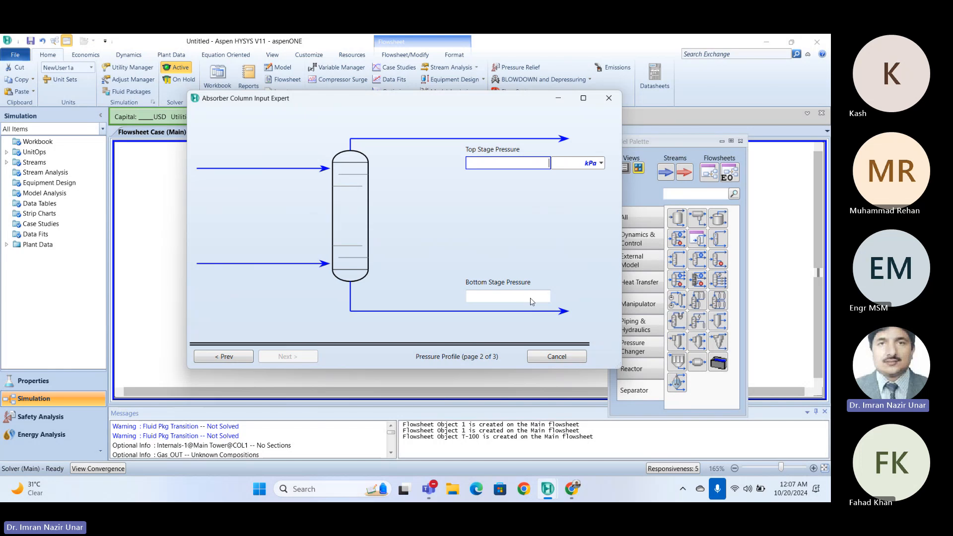
pyautogui.click(530, 302)
pyautogui.click(485, 168)
pyautogui.write('200')
pyautogui.click(509, 299)
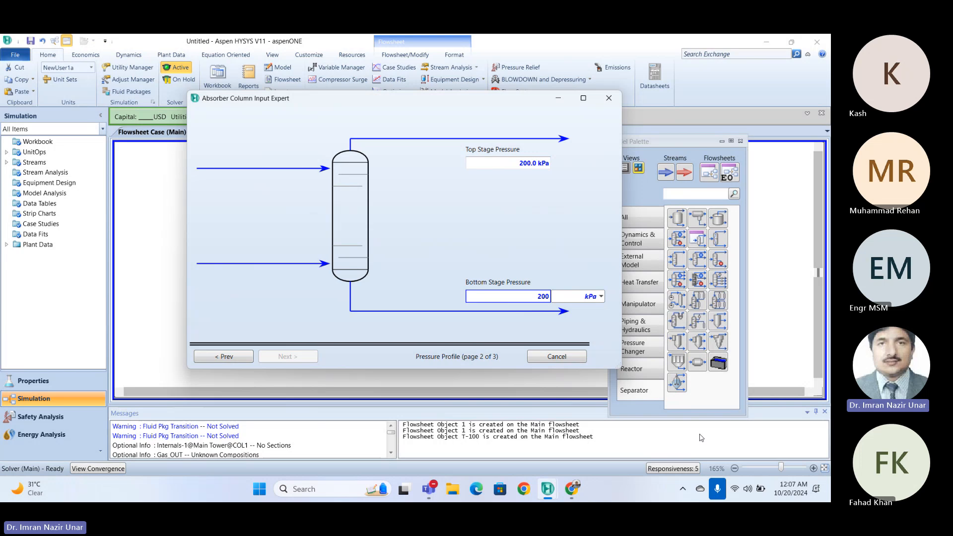
pyautogui.write('200')
pyautogui.press('Return')
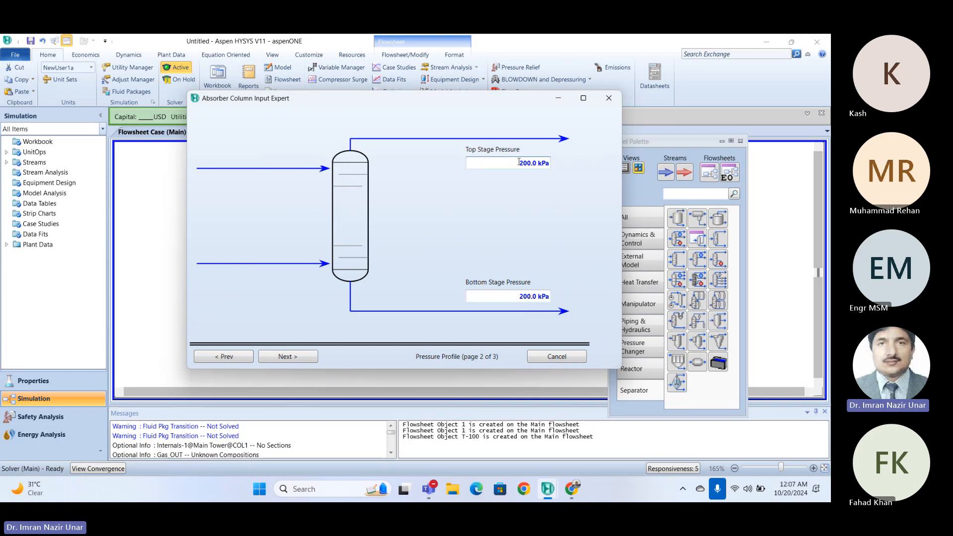
pyautogui.click(288, 356)
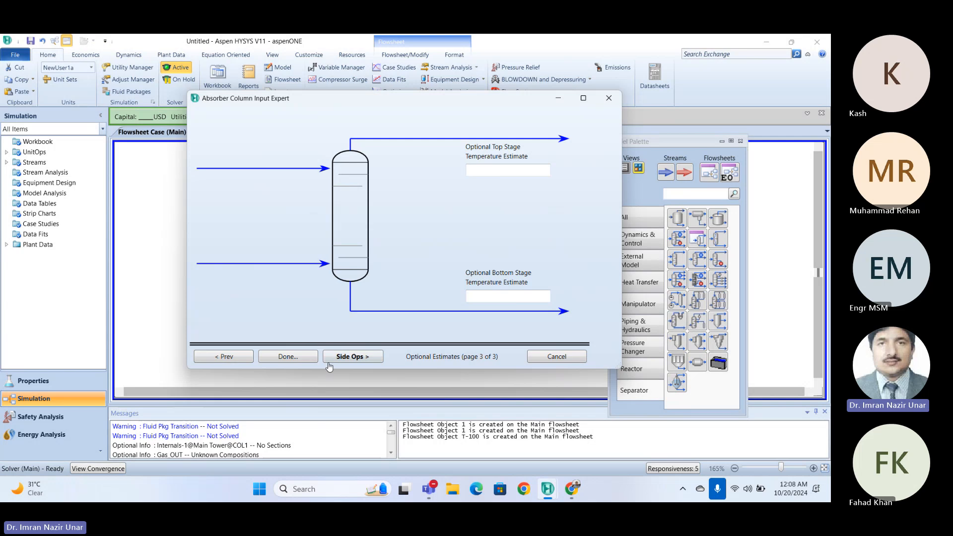
pyautogui.click(287, 356)
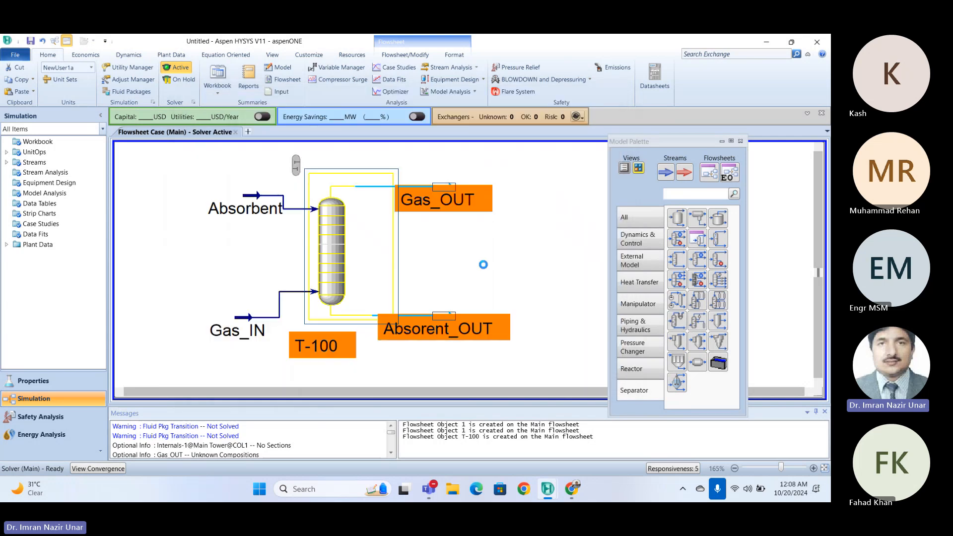
# Step: Reopen the absorber column's design view from the flowsheet and run the column
pyautogui.moveTo(427, 193); pyautogui.dragTo(448, 119)
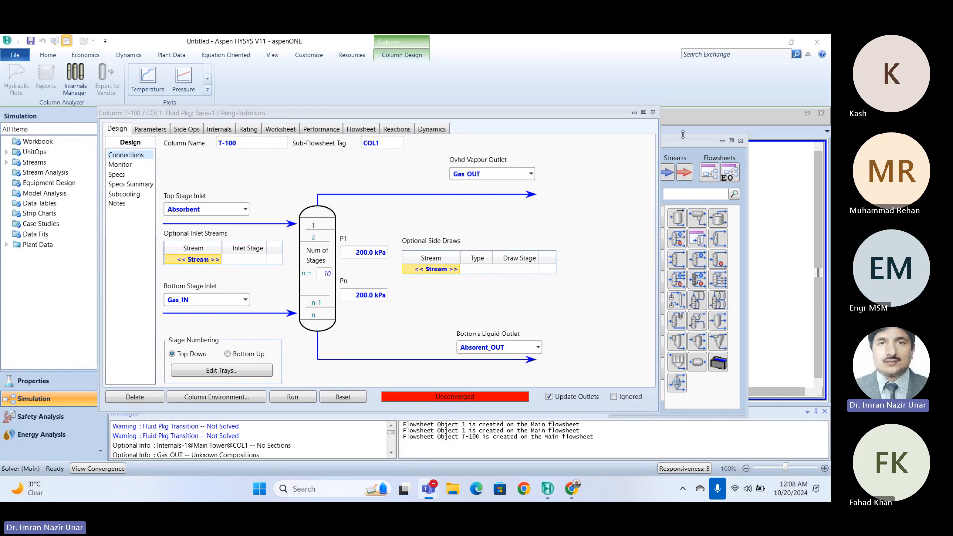
pyautogui.click(644, 113)
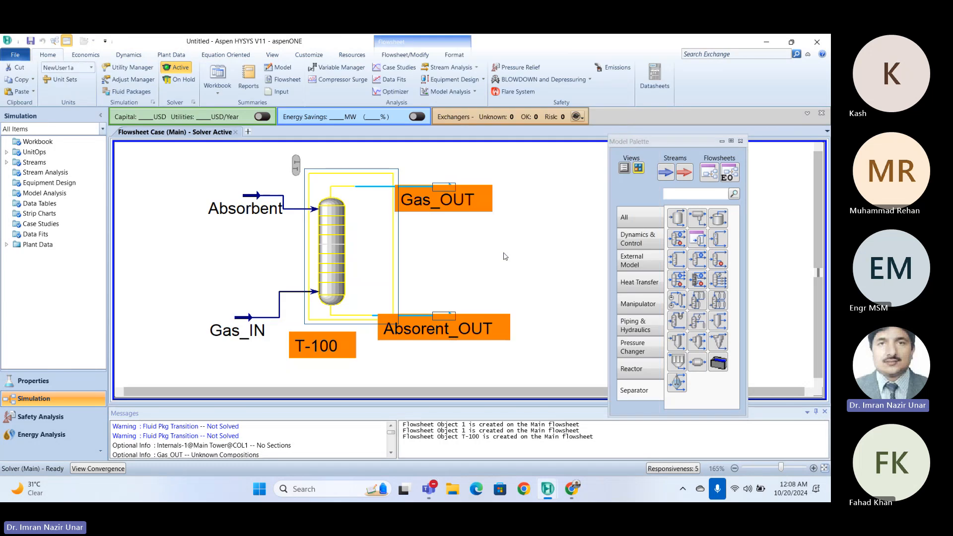
pyautogui.doubleClick(336, 241)
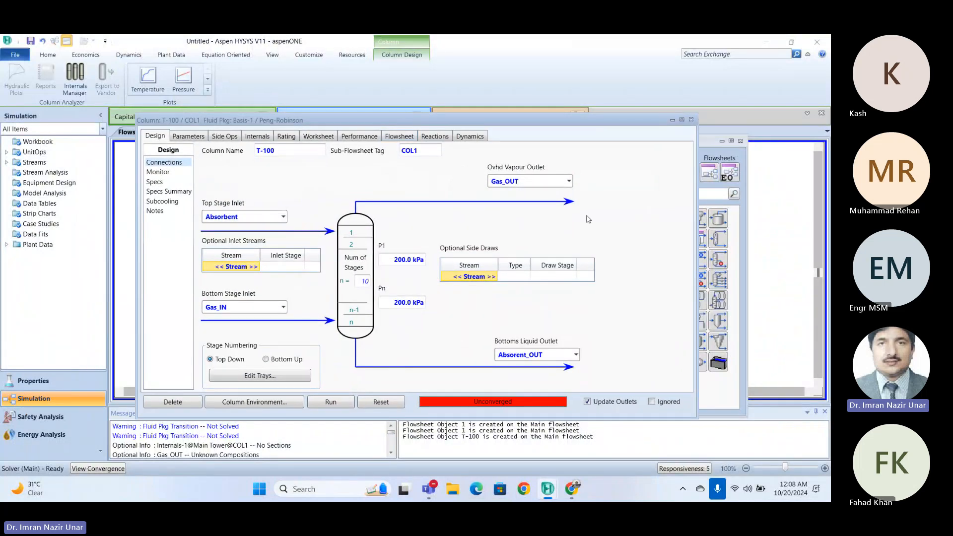
pyautogui.click(48, 55)
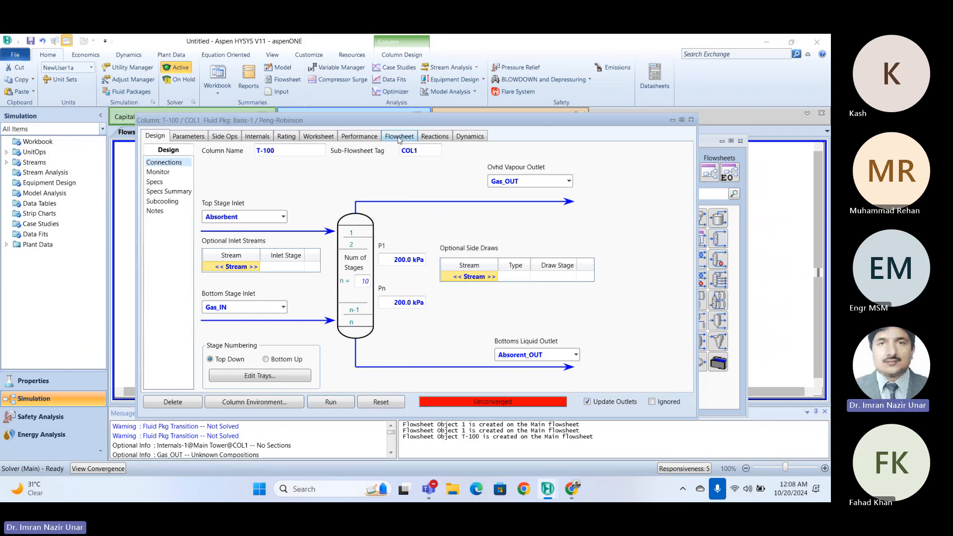
pyautogui.moveTo(380, 123); pyautogui.dragTo(326, 112)
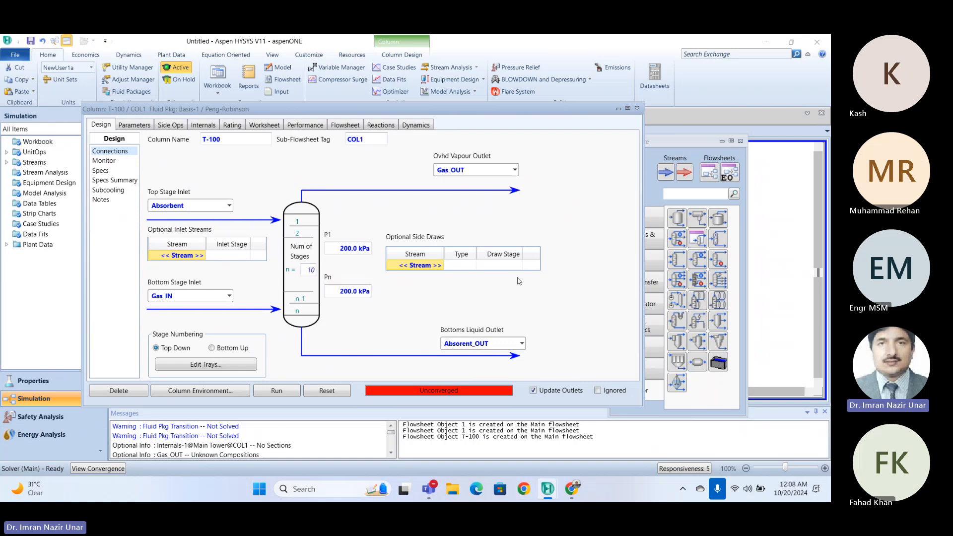
pyautogui.click(268, 392)
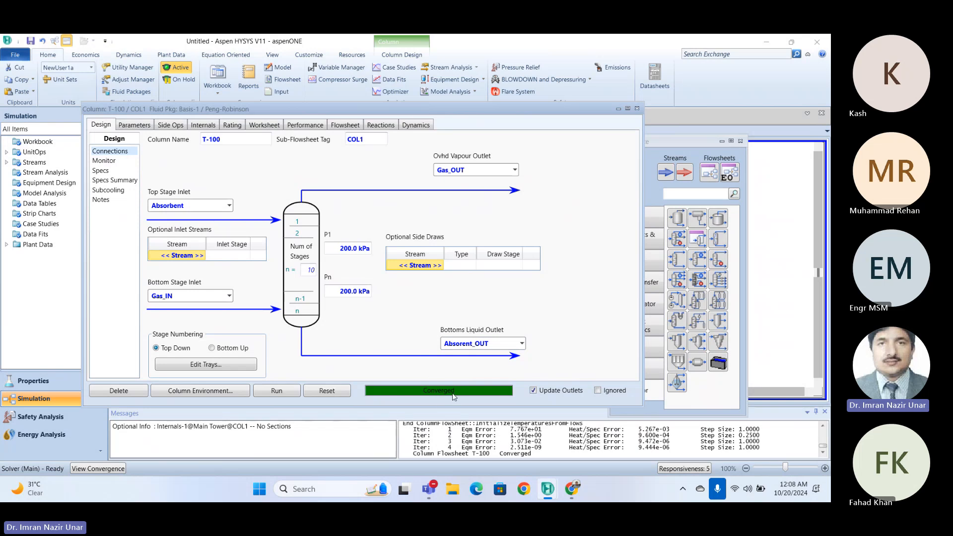
# Step: Review the solver's iteration log for the column run, then close the column's design view
pyautogui.moveTo(449, 430); pyautogui.dragTo(453, 442)
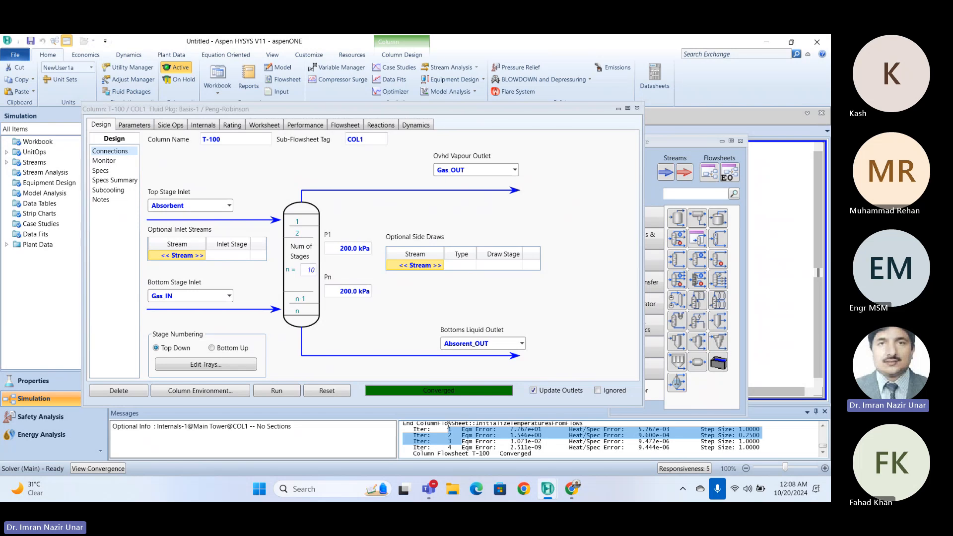
pyautogui.click(449, 440)
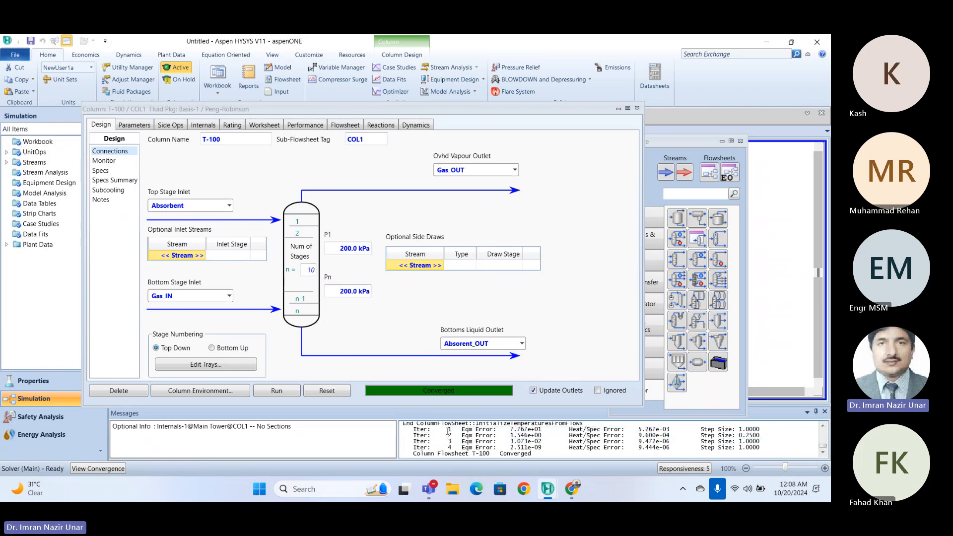
pyautogui.moveTo(449, 431); pyautogui.dragTo(451, 447)
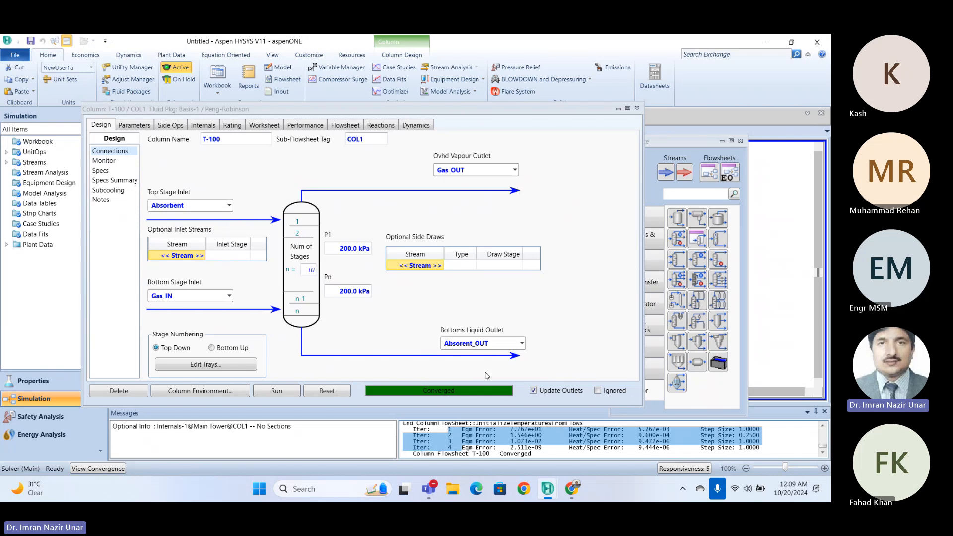
pyautogui.moveTo(364, 111); pyautogui.dragTo(335, 122)
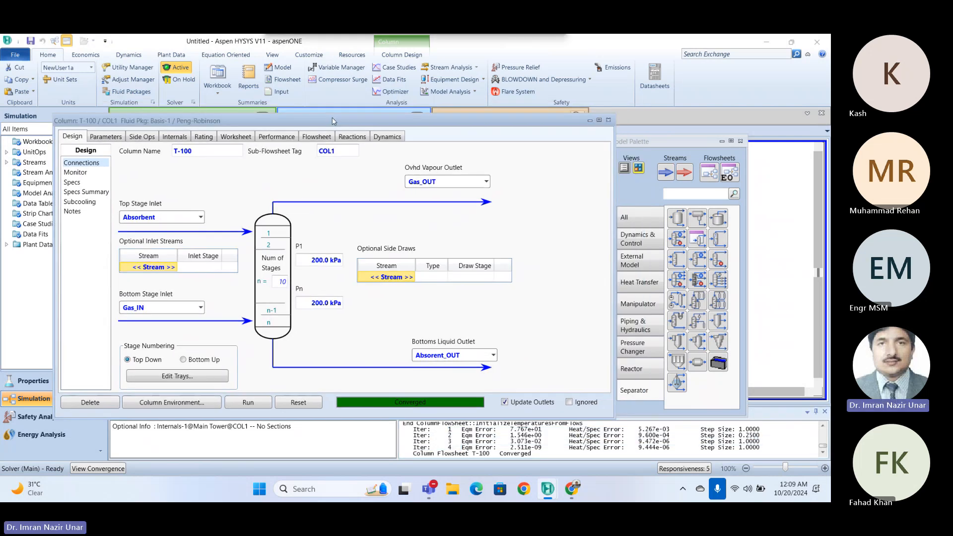
pyautogui.click(609, 120)
pyautogui.click(557, 205)
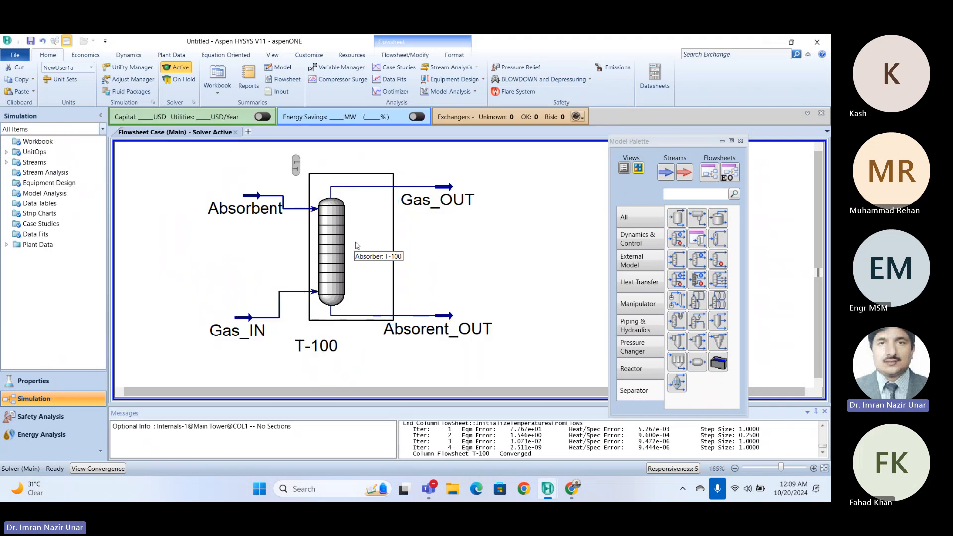
# Step: Open the Gas_OUT stream's composition, examine its component mole fractions, and close the stream view
pyautogui.moveTo(449, 194)
pyautogui.moveTo(232, 326)
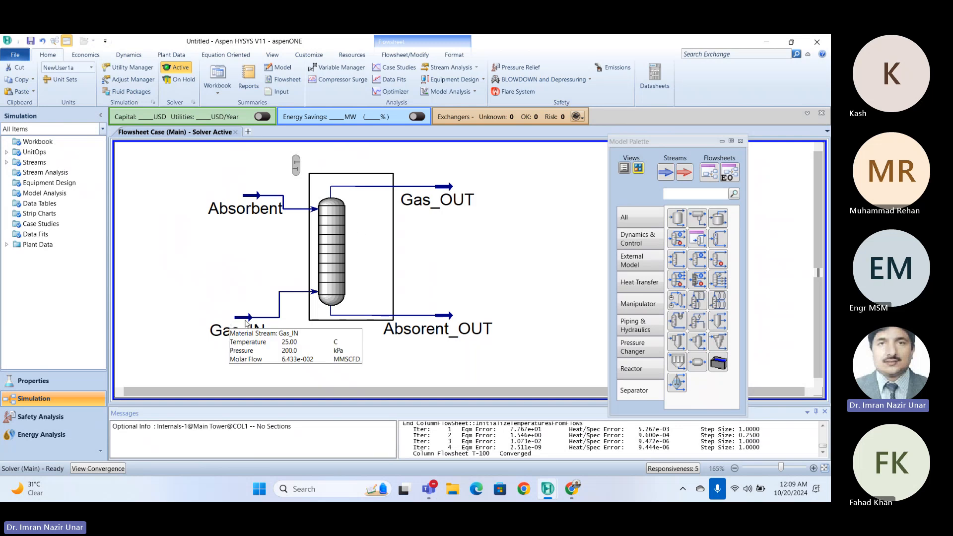
pyautogui.doubleClick(459, 202)
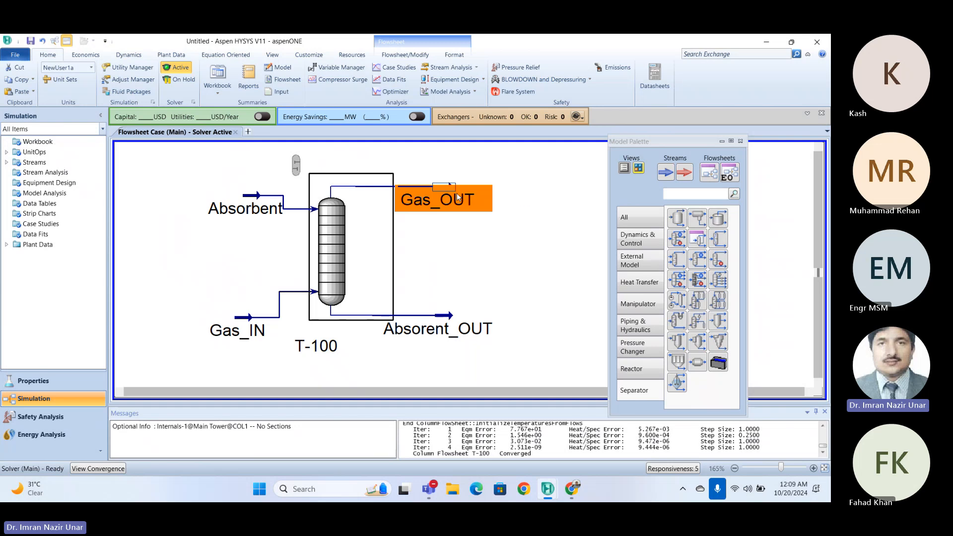
pyautogui.click(71, 205)
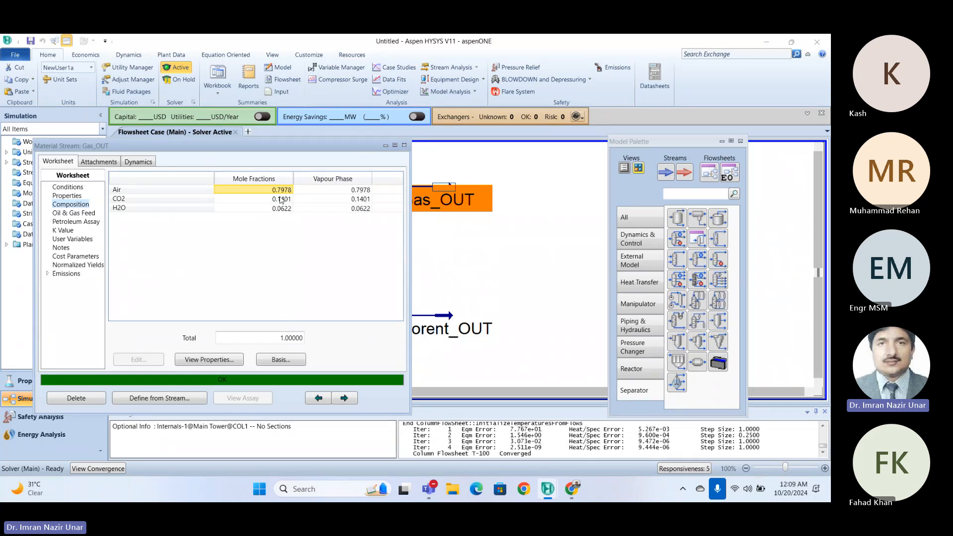
pyautogui.click(405, 148)
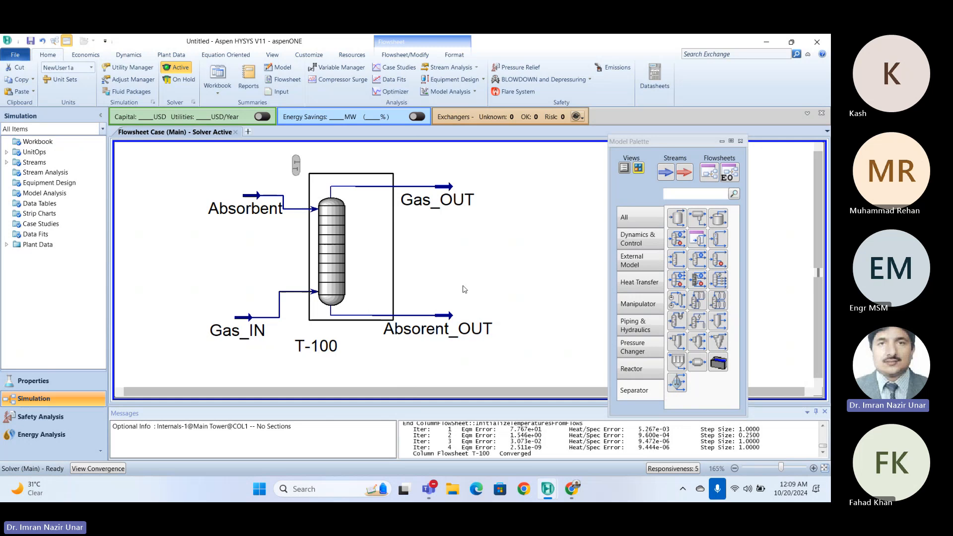
# Step: Examine the component mole fractions of the Absorent_OUT stream and close its view
pyautogui.doubleClick(442, 322)
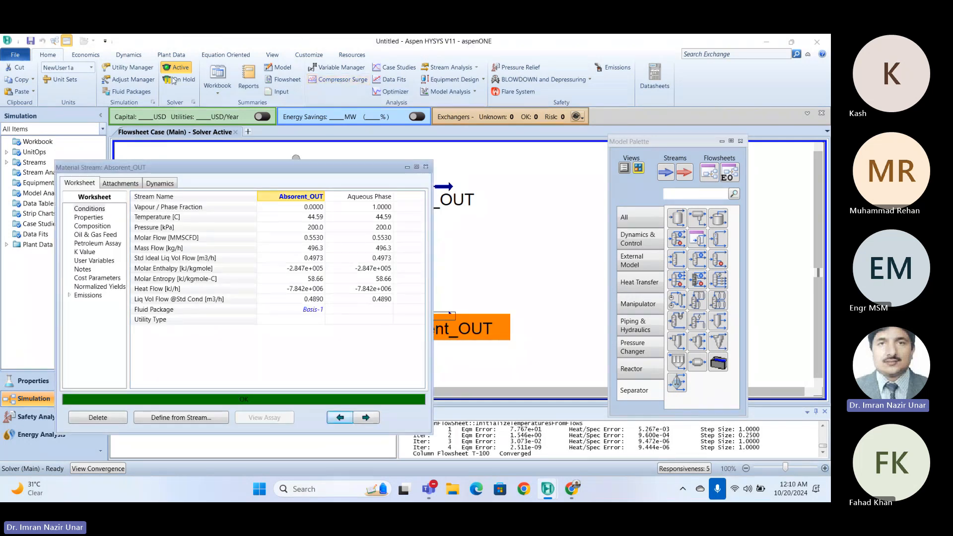
pyautogui.click(92, 226)
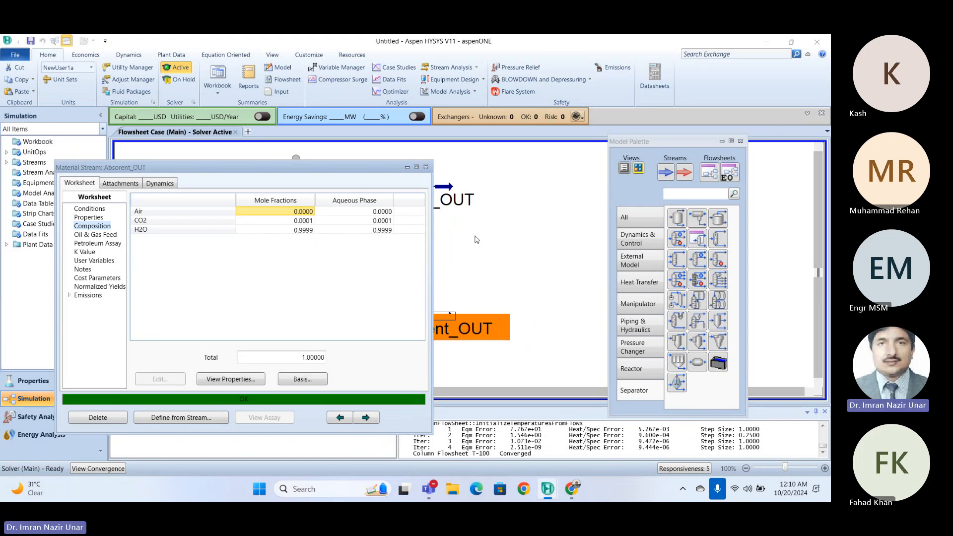
pyautogui.click(426, 167)
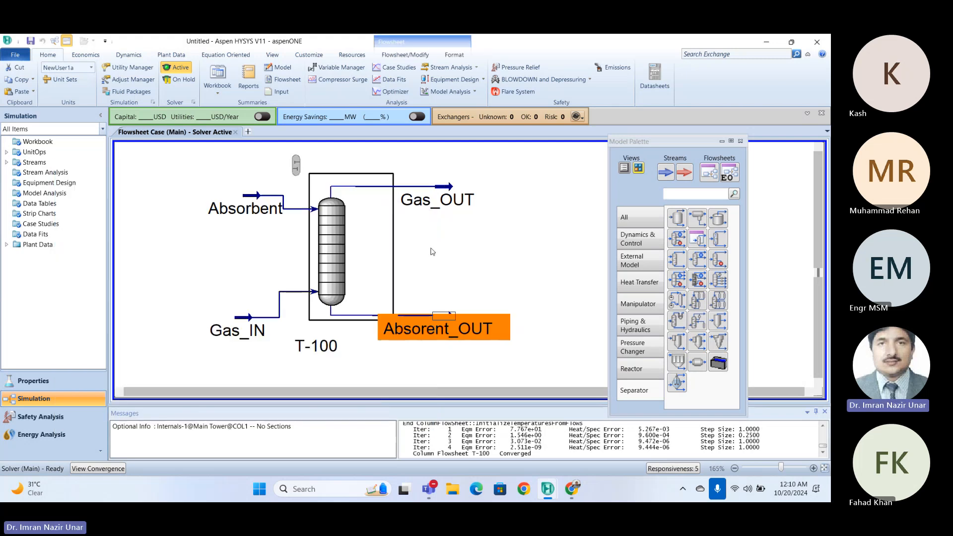
pyautogui.click(432, 252)
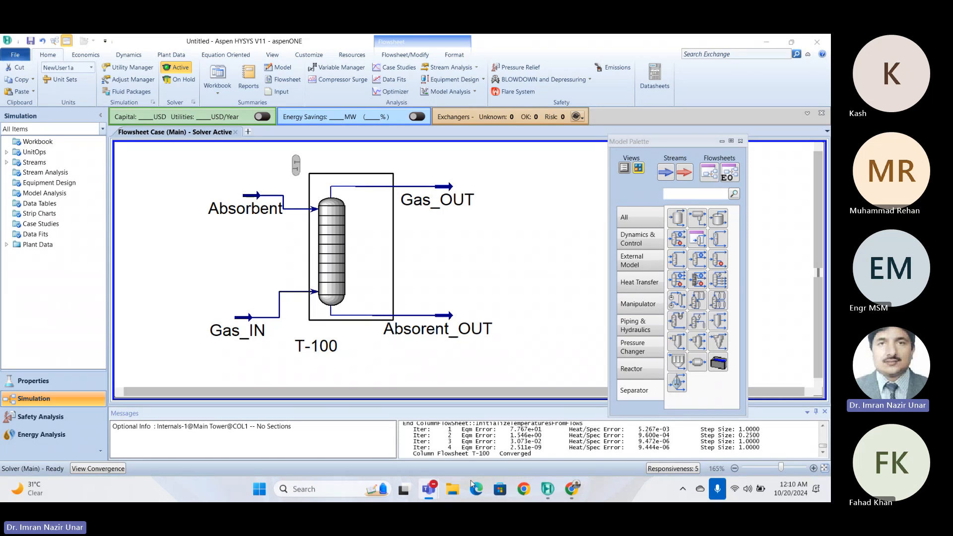
# Step: Switch to the Teams meeting, show its participants list, and return to the Aspen HYSYS flowsheet
pyautogui.moveTo(428, 489)
pyautogui.click(377, 409)
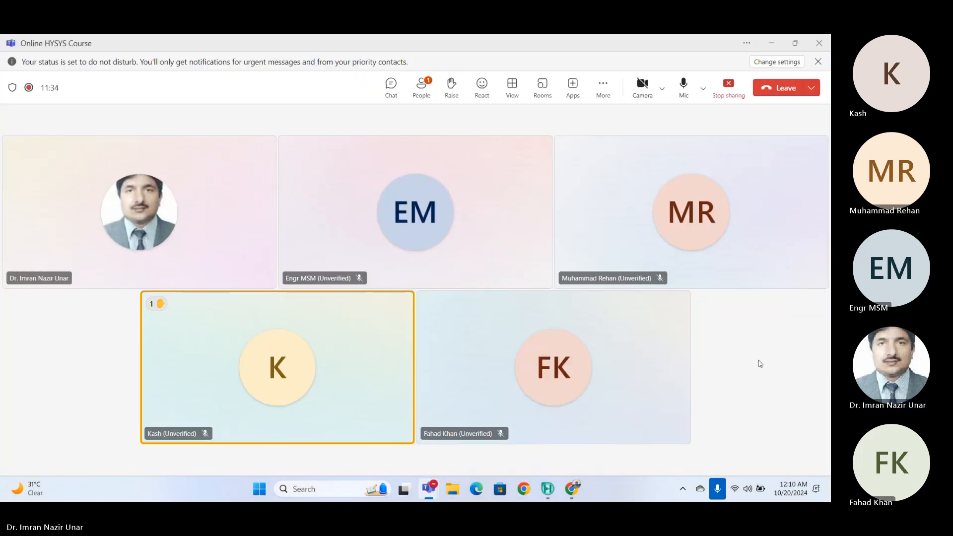
pyautogui.click(420, 85)
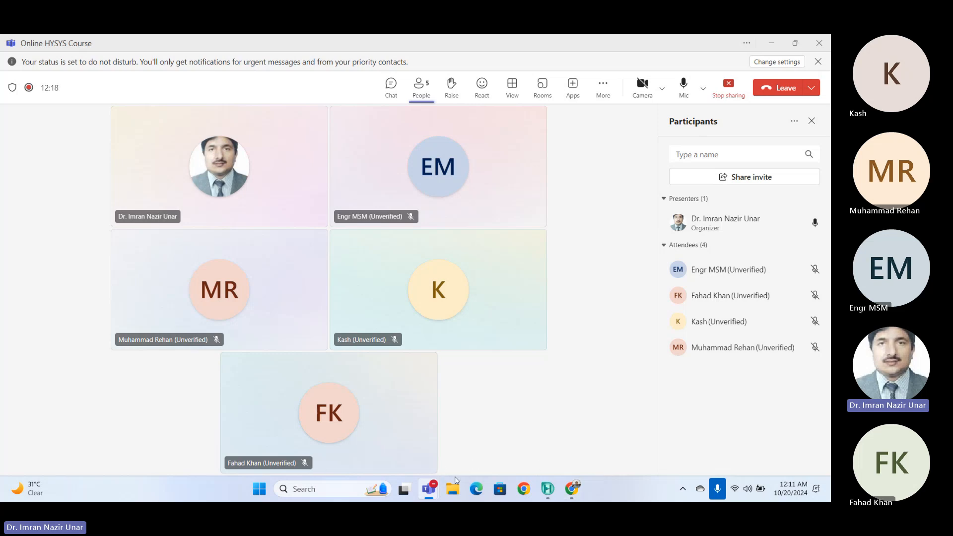
pyautogui.moveTo(429, 489)
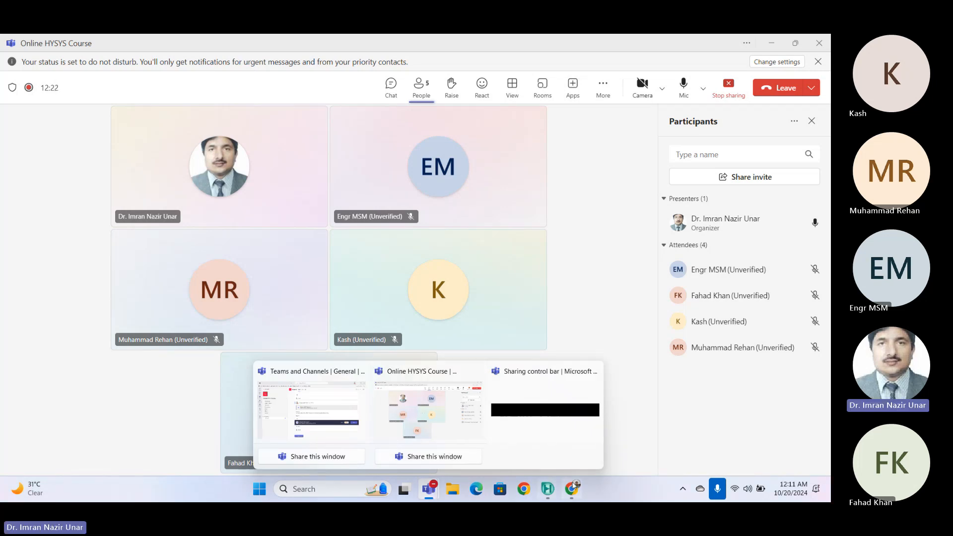
pyautogui.moveTo(570, 489)
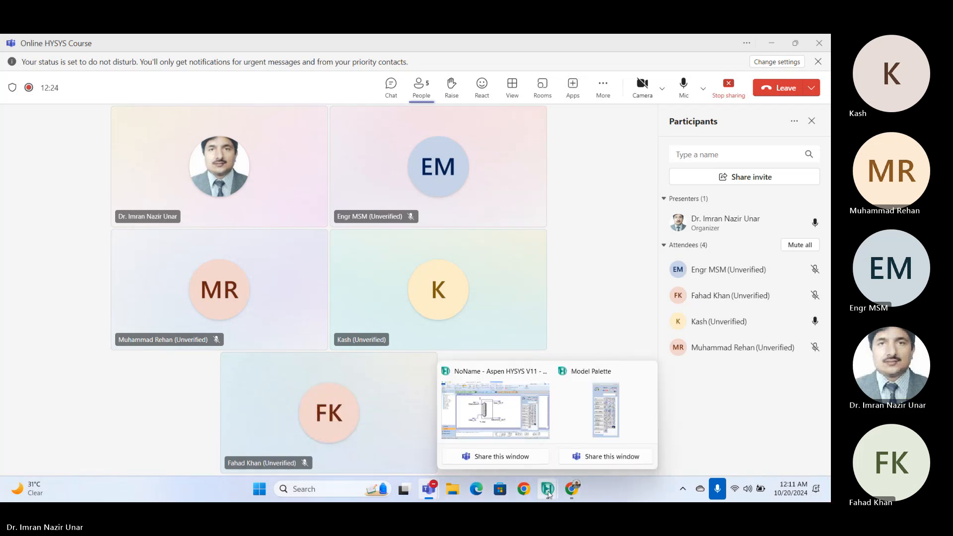
pyautogui.click(504, 393)
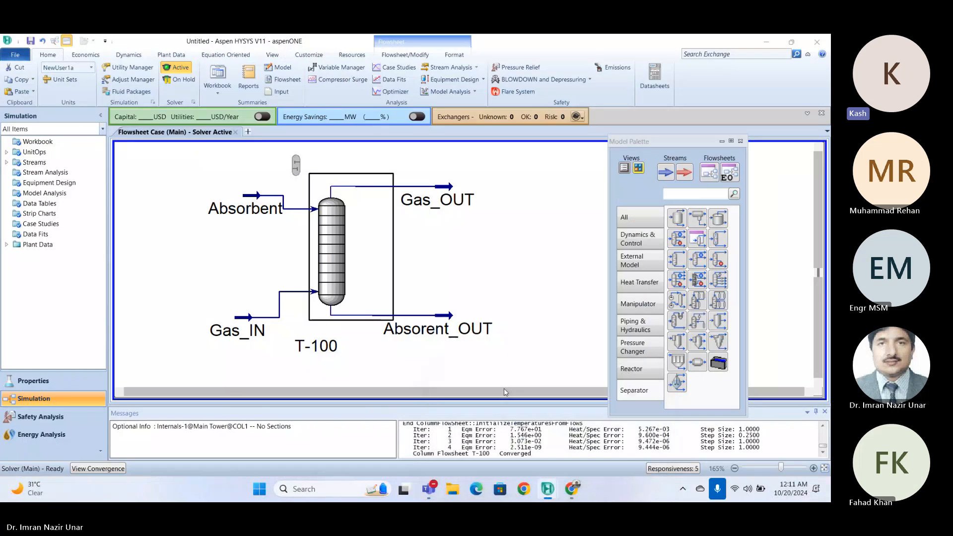
# Step: Move the Absorbent and Gas_IN streams away from the column, aligning each with its inlet so the connecting lines run straight
pyautogui.moveTo(252, 198)
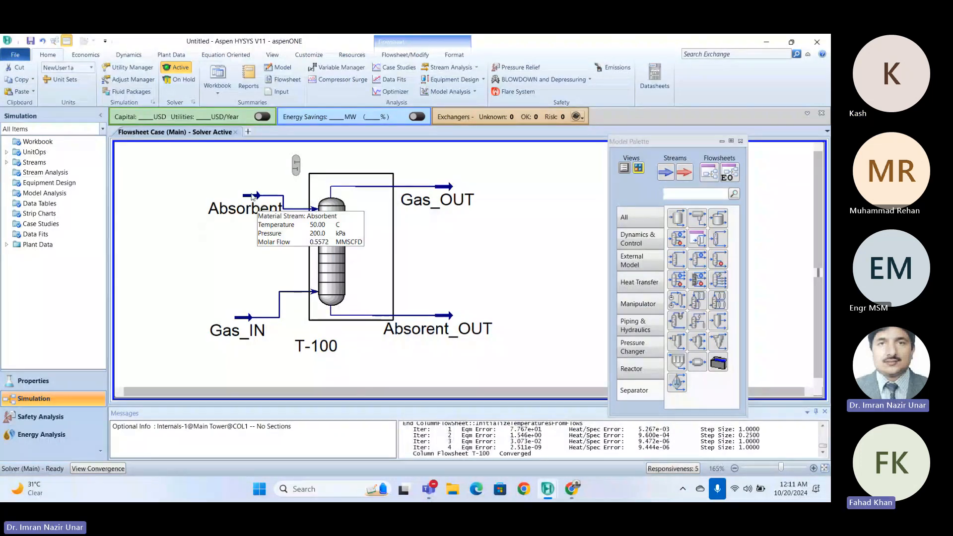
pyautogui.moveTo(252, 197); pyautogui.dragTo(221, 192)
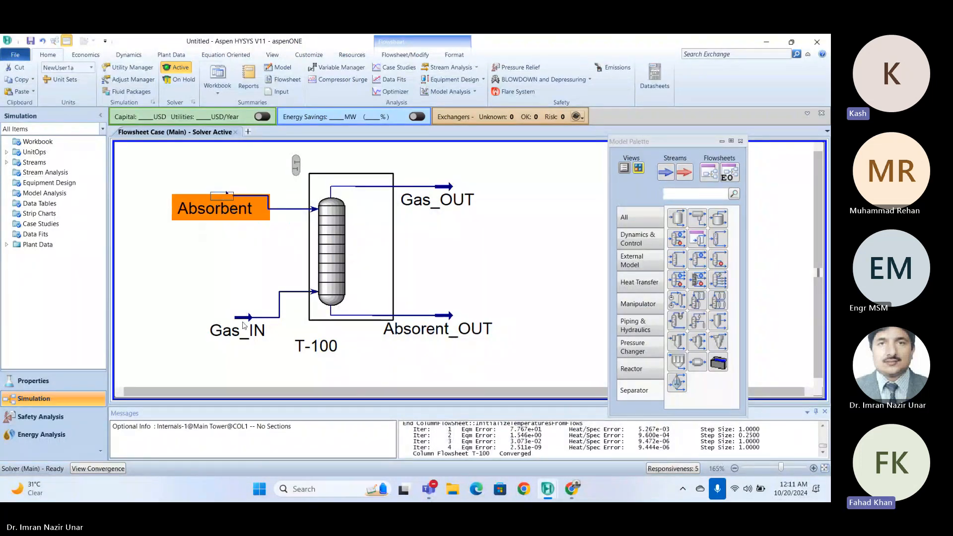
pyautogui.moveTo(243, 325); pyautogui.dragTo(193, 300)
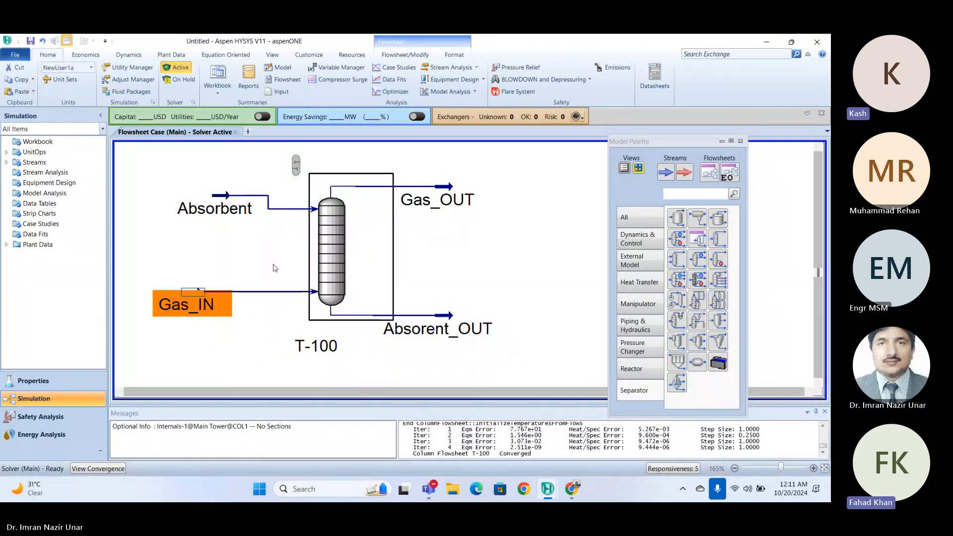
pyautogui.click(222, 206)
pyautogui.moveTo(222, 206); pyautogui.dragTo(202, 219)
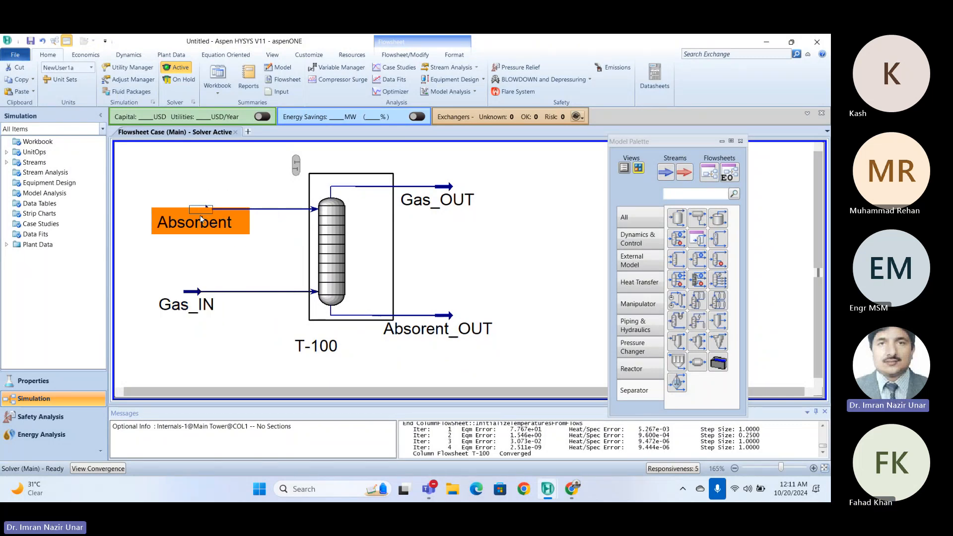
pyautogui.click(218, 245)
# Step: Open the absorber T-100's design view and set its number of stages to 20
pyautogui.moveTo(219, 222)
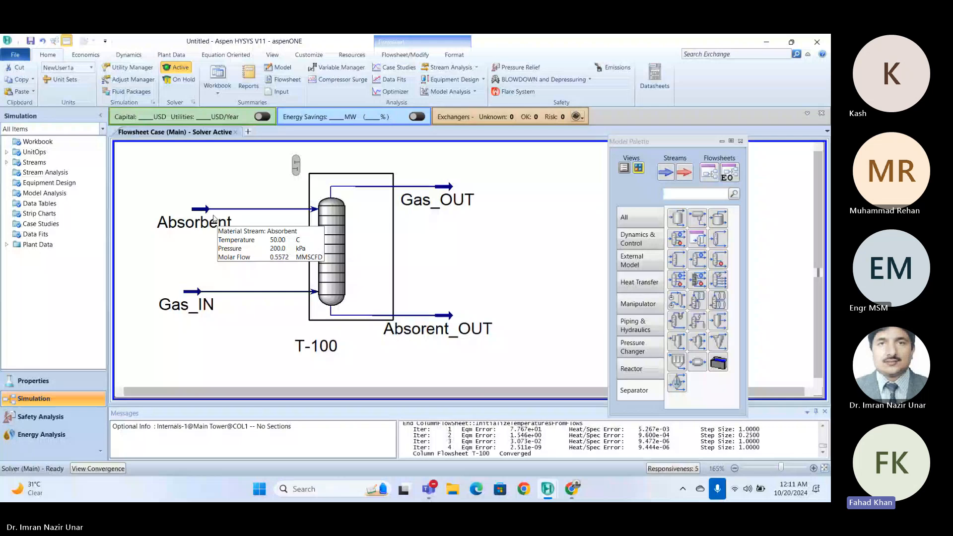
pyautogui.click(331, 223)
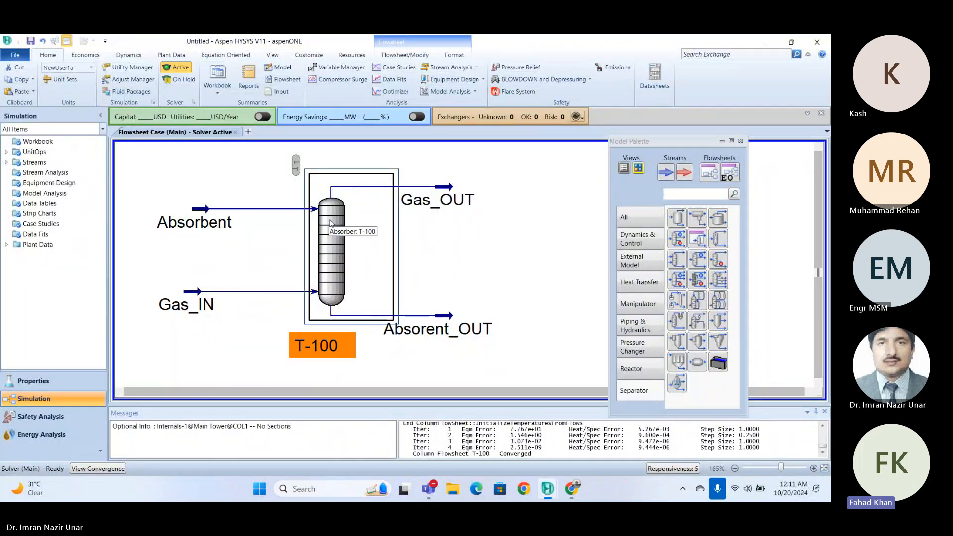
pyautogui.click(292, 240)
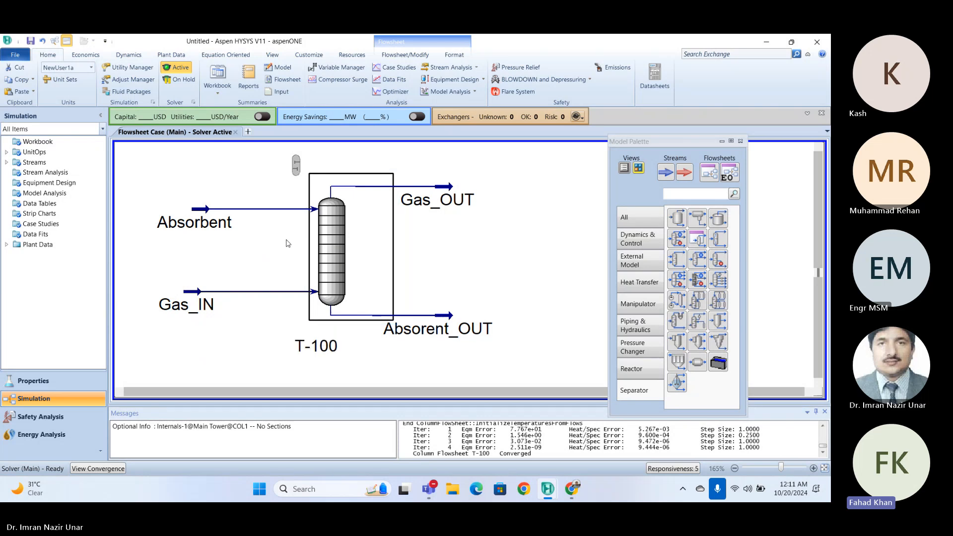
pyautogui.click(323, 235)
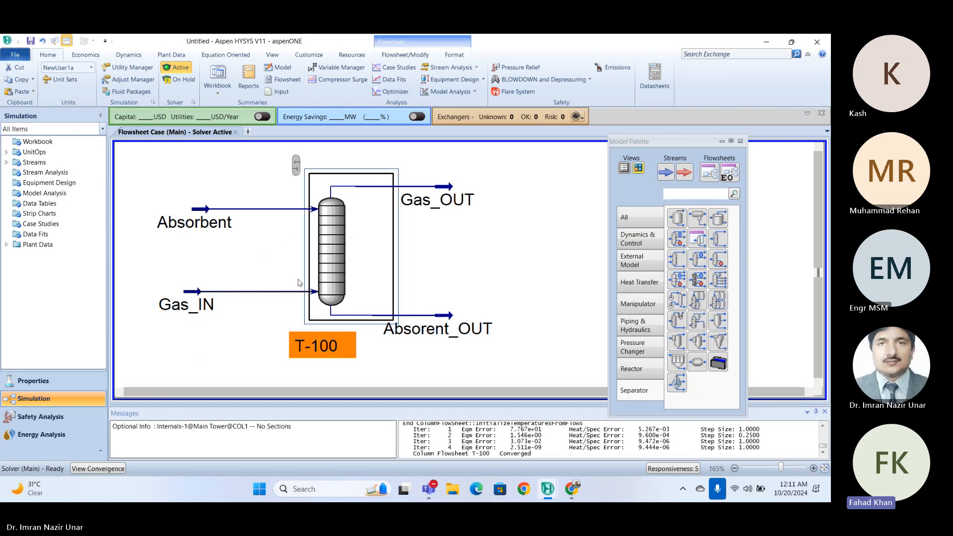
pyautogui.doubleClick(320, 279)
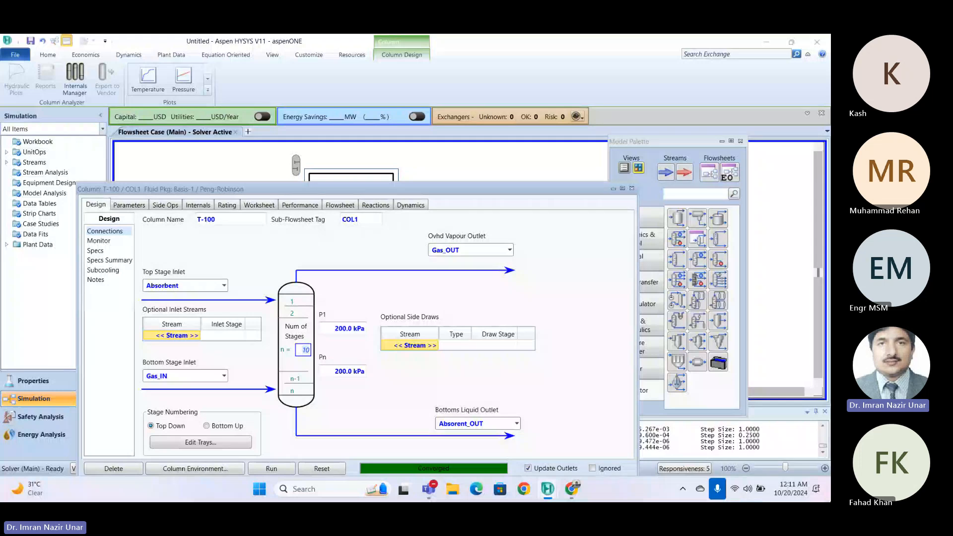
pyautogui.write('20')
pyautogui.press('Return')
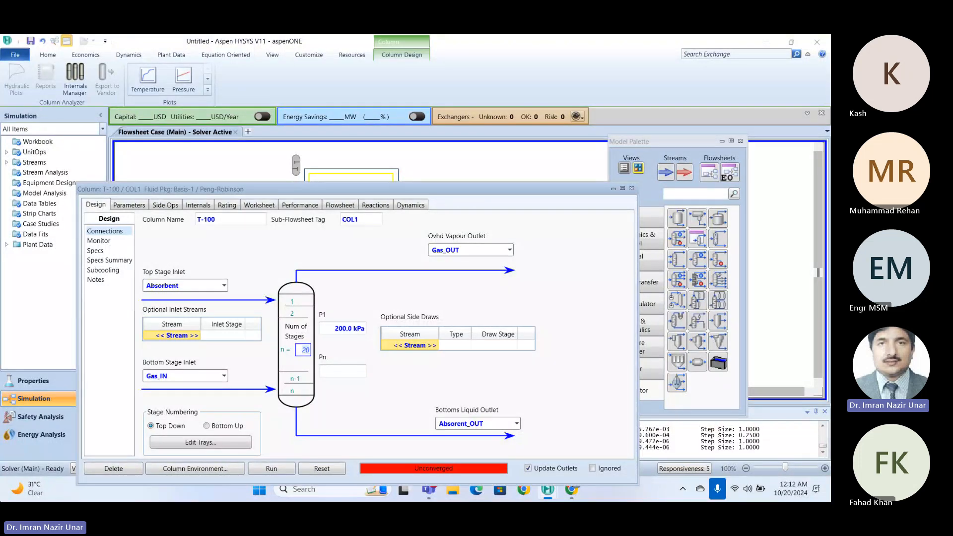
# Step: Try to run the column, set its bottom stage pressure to 200 kPa, and close the design view
pyautogui.click(272, 469)
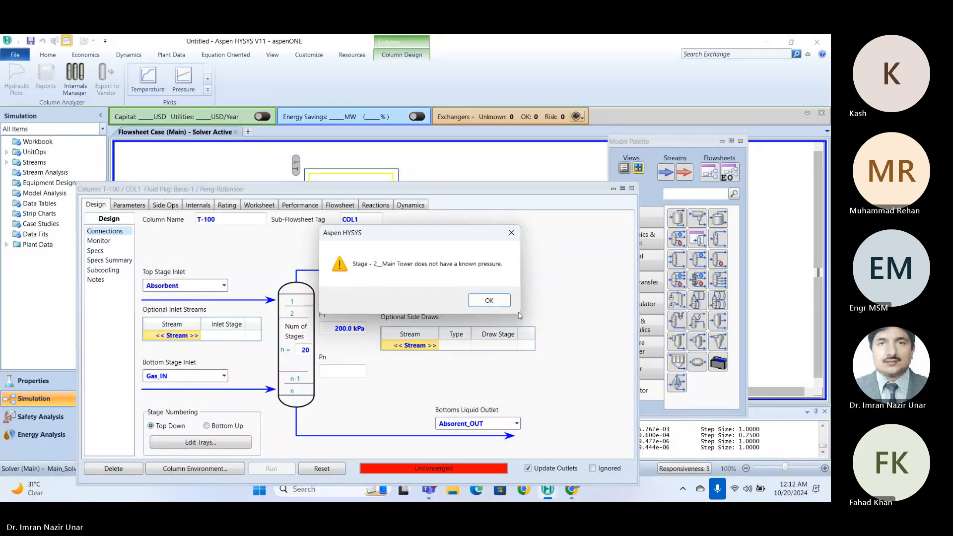
pyautogui.click(489, 300)
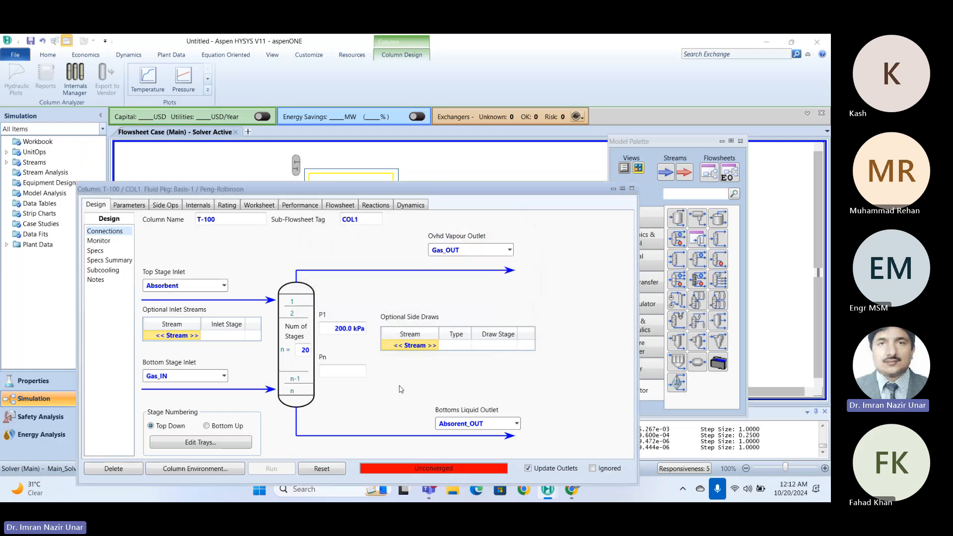
pyautogui.click(327, 373)
pyautogui.write('200')
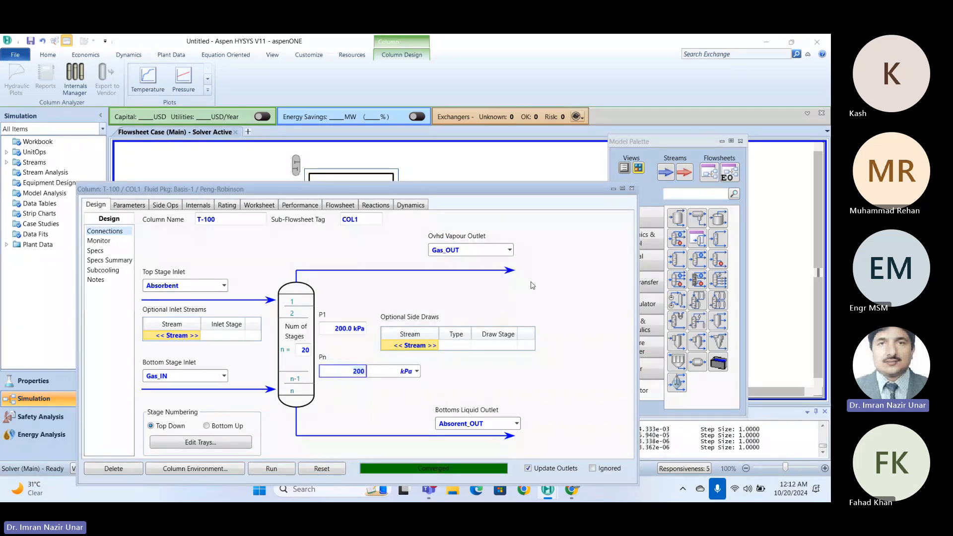
pyautogui.click(632, 189)
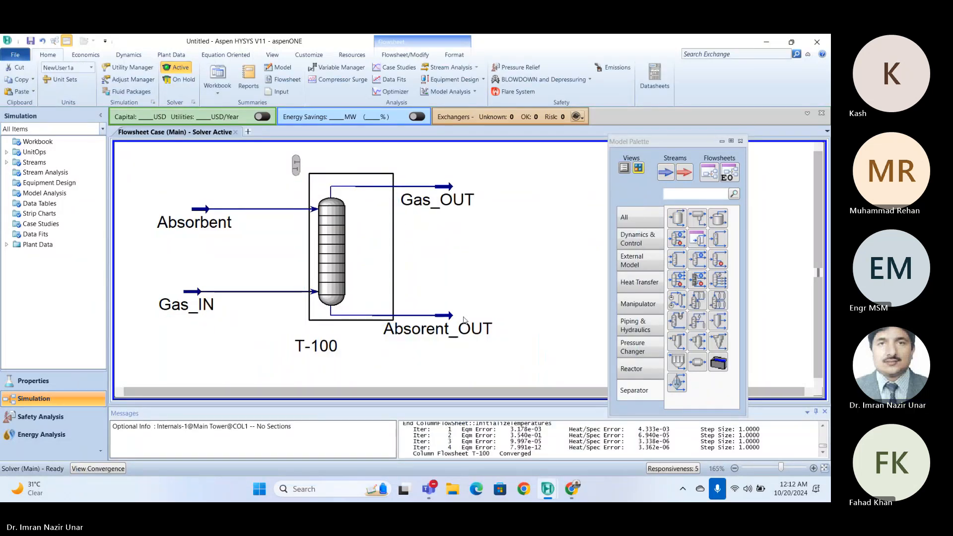
# Step: Check the Gas_OUT stream's composition for the 20-stage column and close the stream view
pyautogui.doubleClick(447, 192)
pyautogui.click(49, 182)
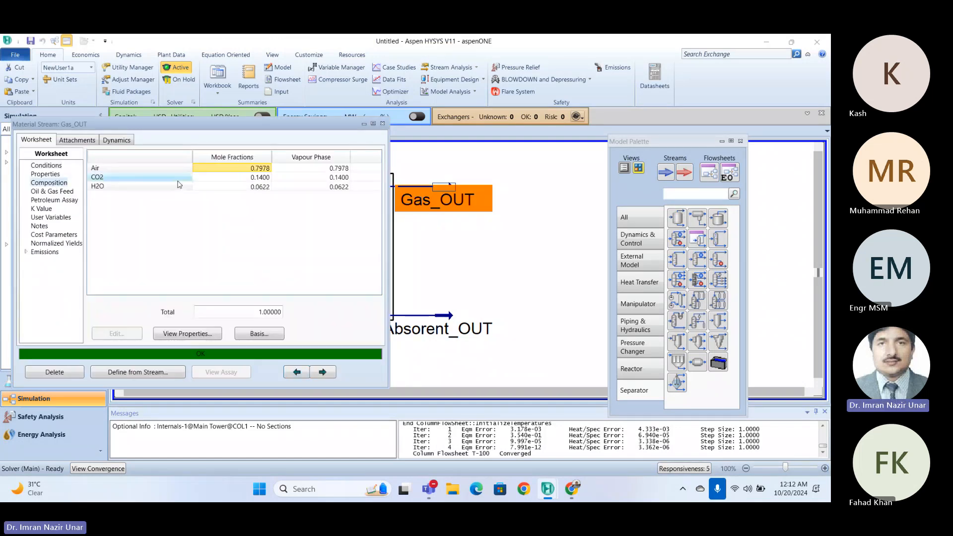
pyautogui.click(382, 123)
# Step: Check the Absorent_OUT stream's composition for the 20-stage column
pyautogui.click(435, 317)
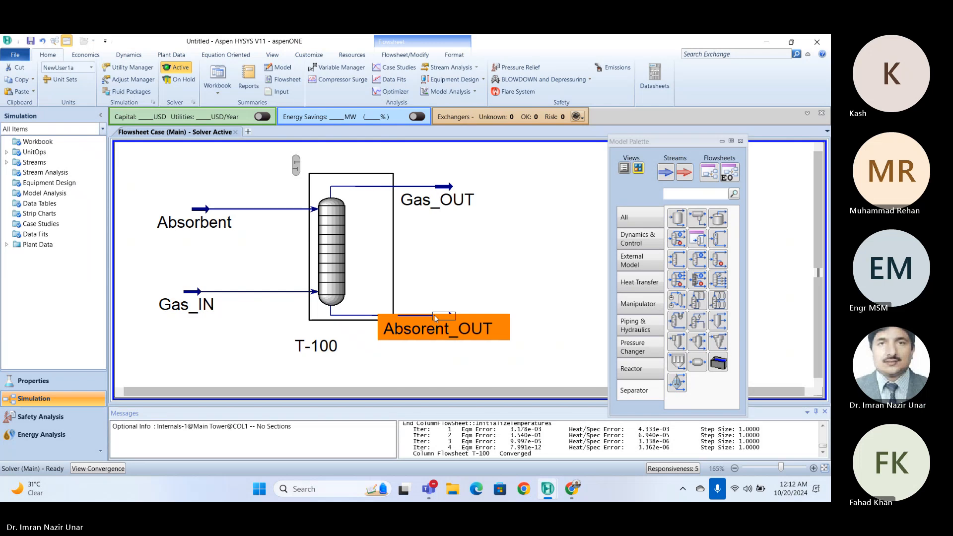
pyautogui.doubleClick(435, 317)
pyautogui.click(64, 205)
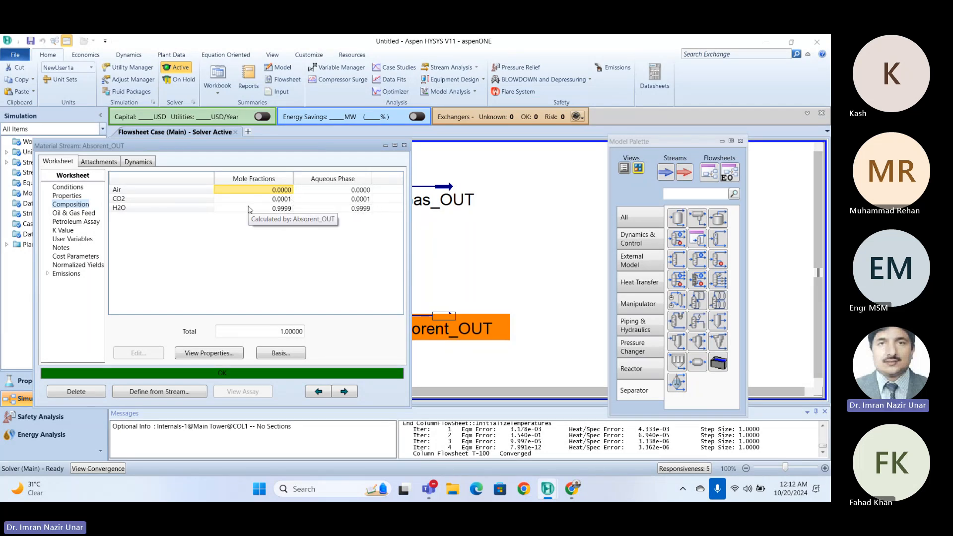
# Step: Close the Absorent_OUT stream view and check the conditions of the Gas_IN feed stream
pyautogui.click(405, 146)
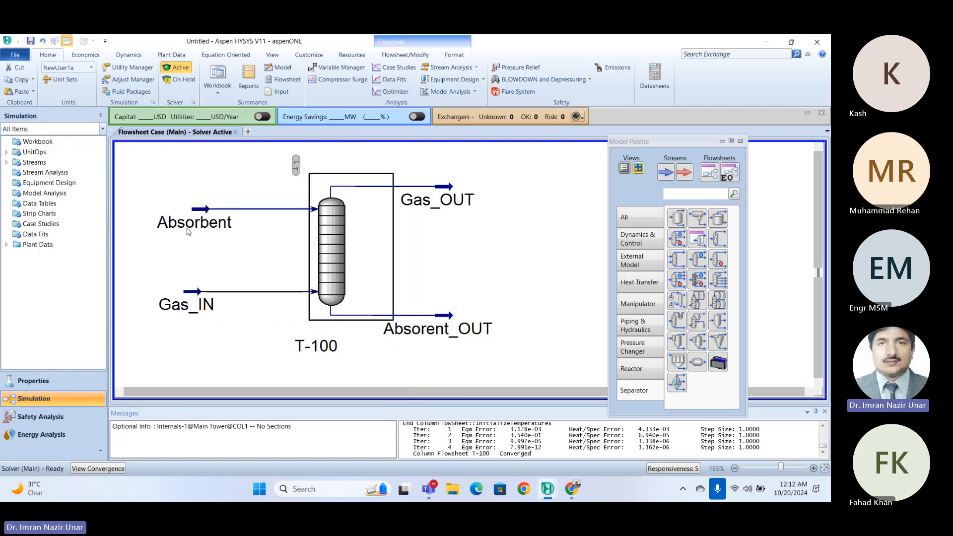
pyautogui.moveTo(209, 213)
pyautogui.moveTo(188, 304)
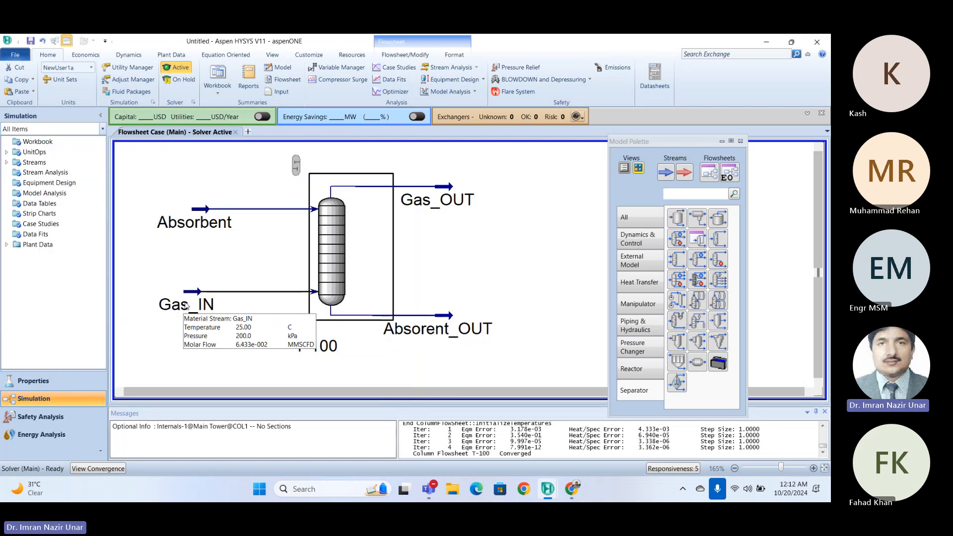
pyautogui.doubleClick(188, 304)
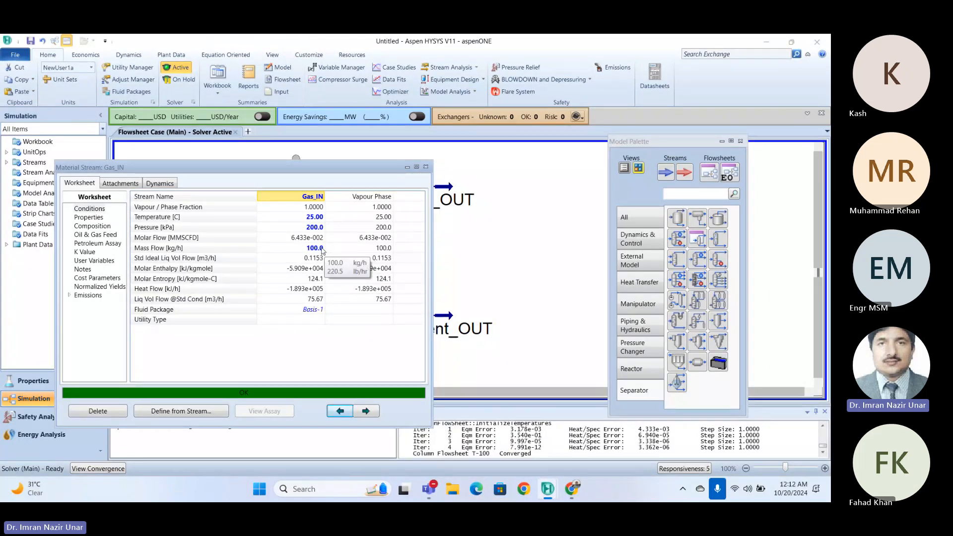
pyautogui.click(426, 167)
# Step: Set the Absorbent stream's mass flow to 5000 kg/h and close the stream view
pyautogui.click(206, 209)
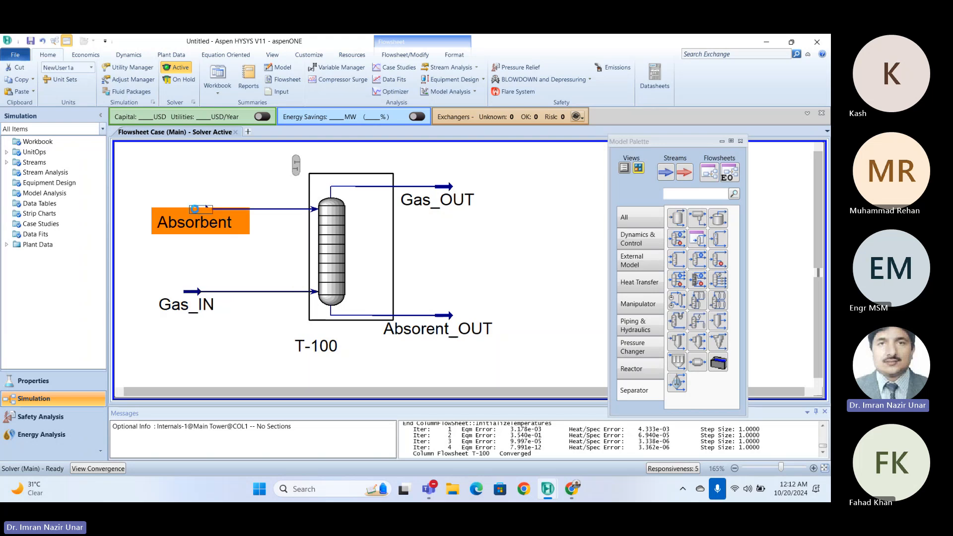
pyautogui.doubleClick(206, 209)
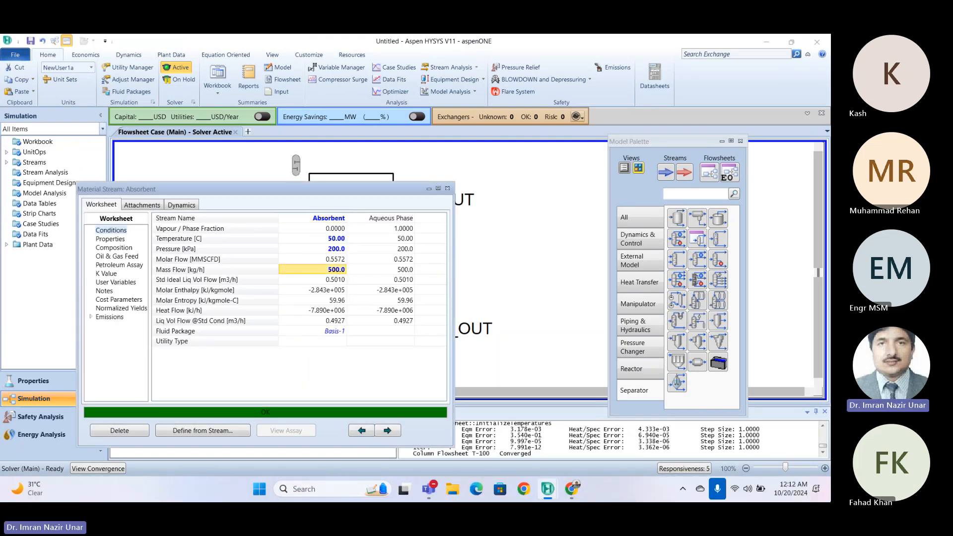
pyautogui.write('5000')
pyautogui.press('Return')
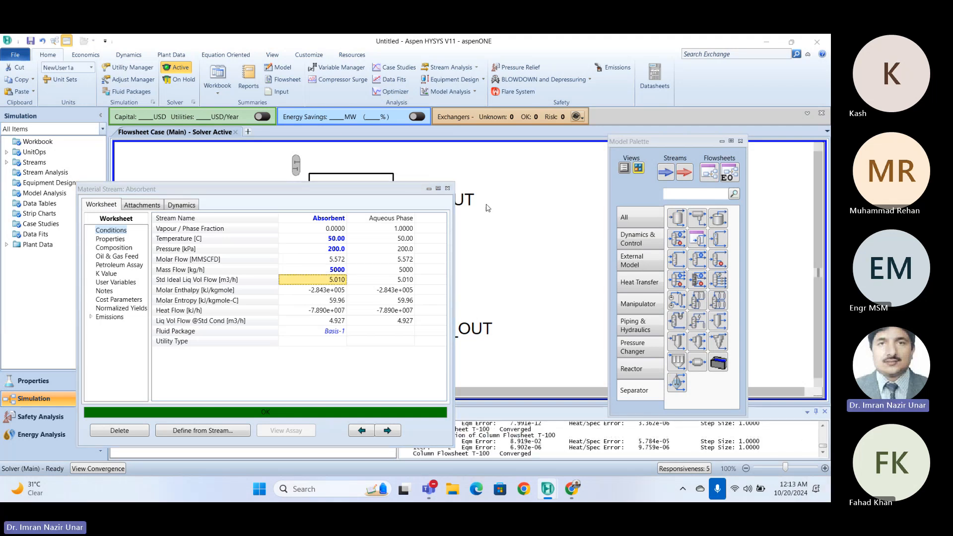
pyautogui.click(448, 189)
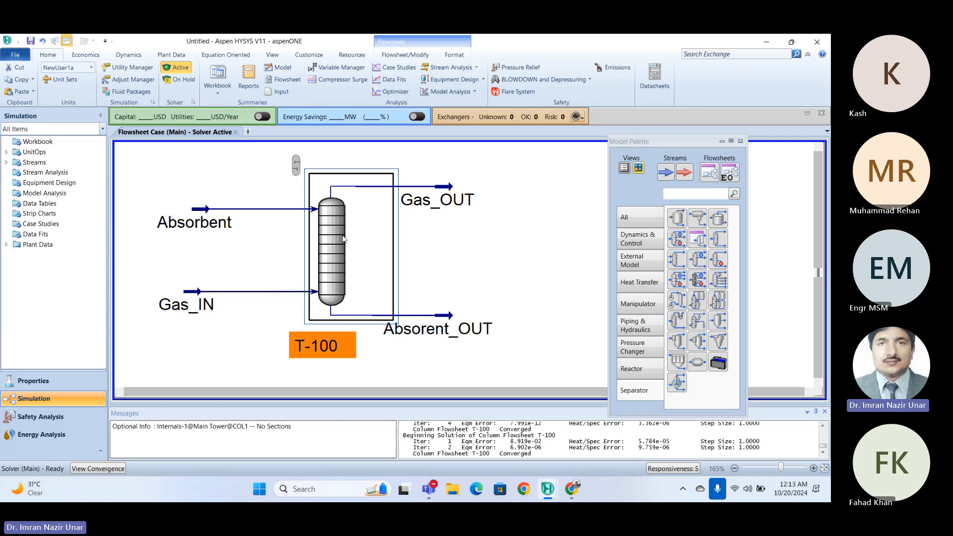
# Step: Check the T-100 column and the Absorent_OUT stream's composition at the 5000 kg/h absorbent flow
pyautogui.doubleClick(321, 242)
pyautogui.click(567, 124)
pyautogui.doubleClick(450, 316)
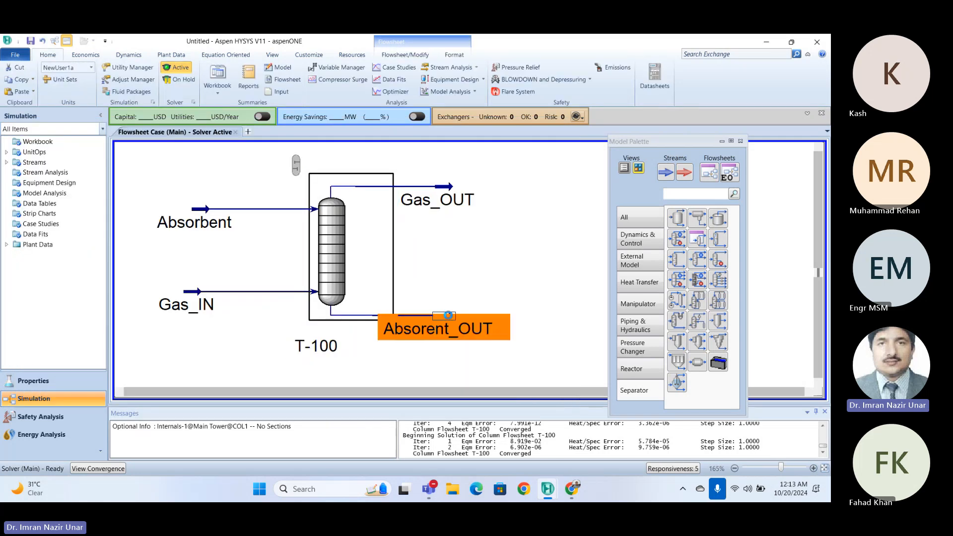
pyautogui.click(75, 204)
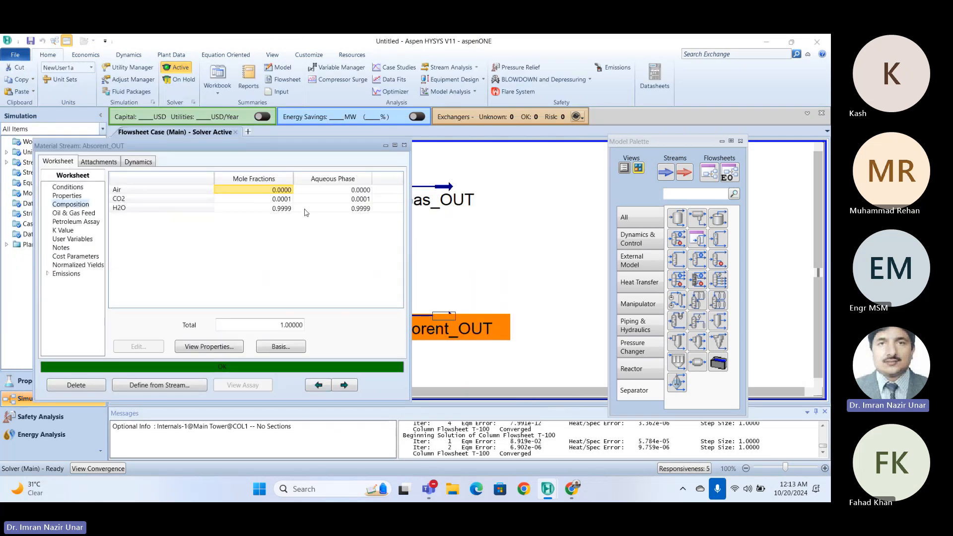
pyautogui.click(405, 145)
# Step: Set the Absorbent stream's mass flow to 50000 kg/h and close the stream view
pyautogui.doubleClick(199, 218)
pyautogui.click(308, 250)
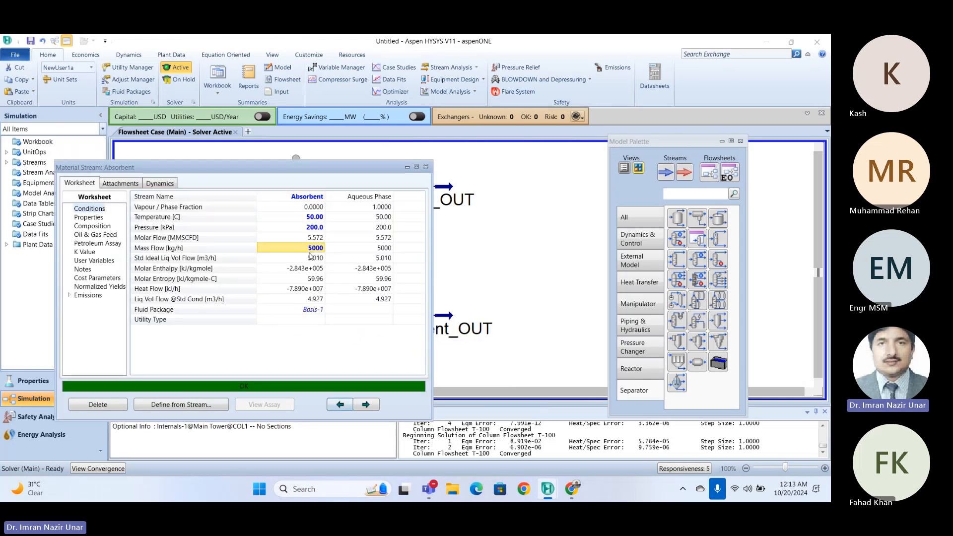
pyautogui.write('500')
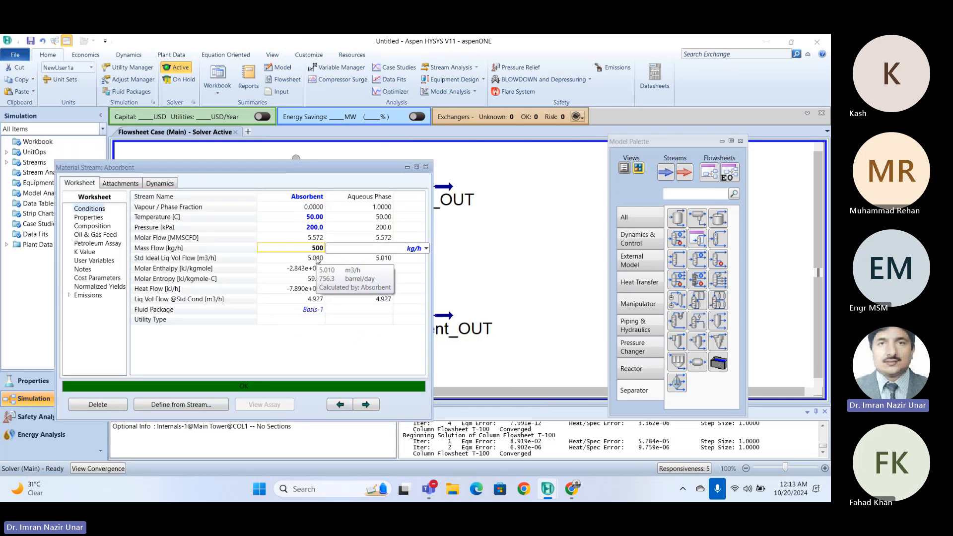
pyautogui.write('00')
pyautogui.press('Return')
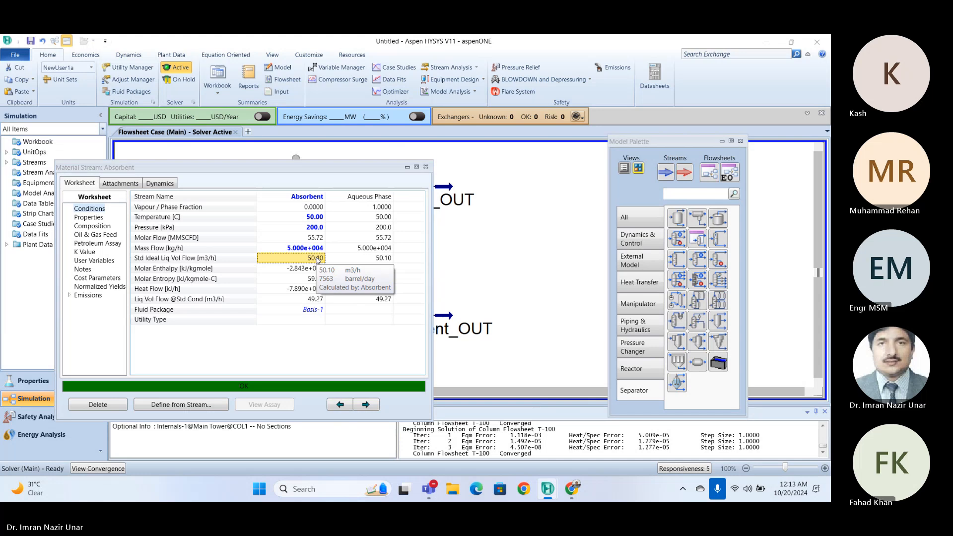
pyautogui.click(426, 166)
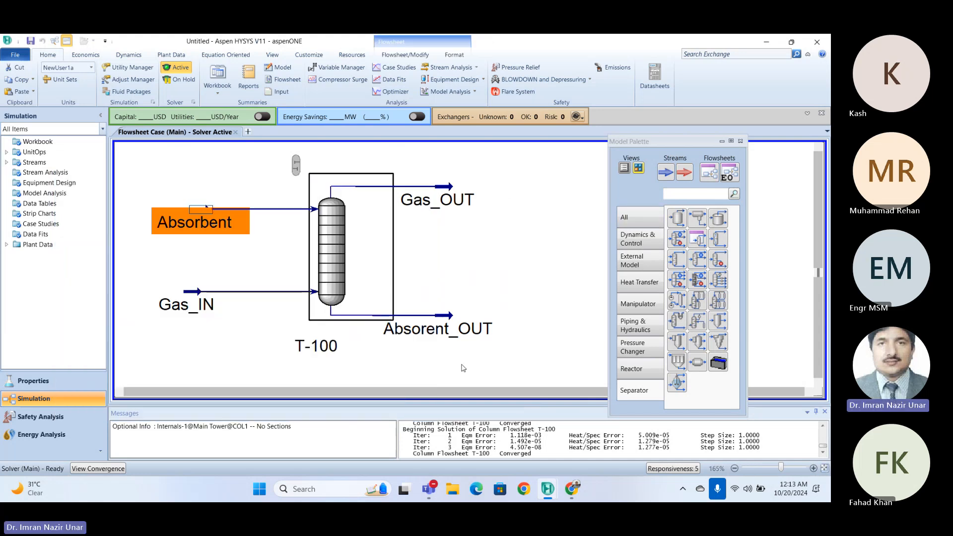
# Step: Check the Absorent_OUT stream's composition at the 50000 kg/h absorbent flow and close the stream view
pyautogui.click(436, 315)
pyautogui.doubleClick(436, 314)
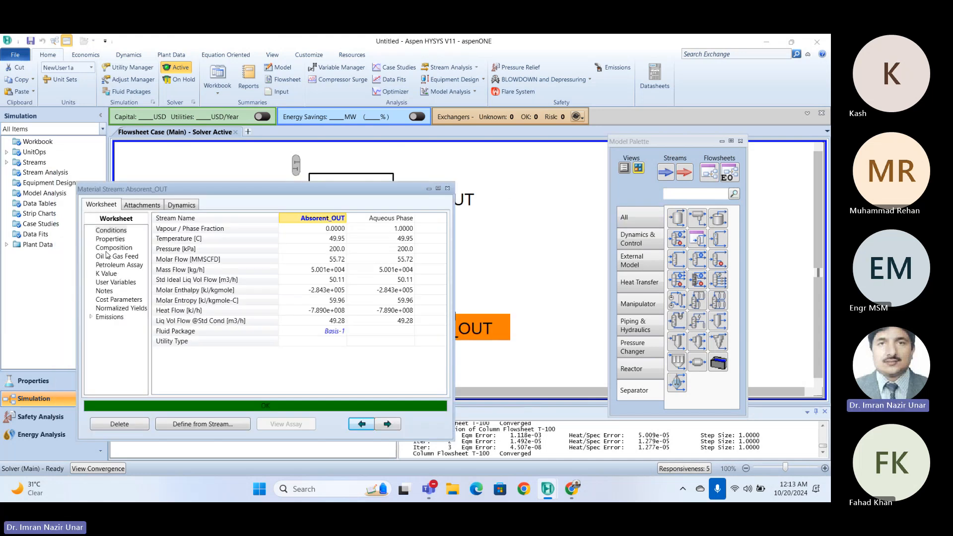
pyautogui.click(114, 247)
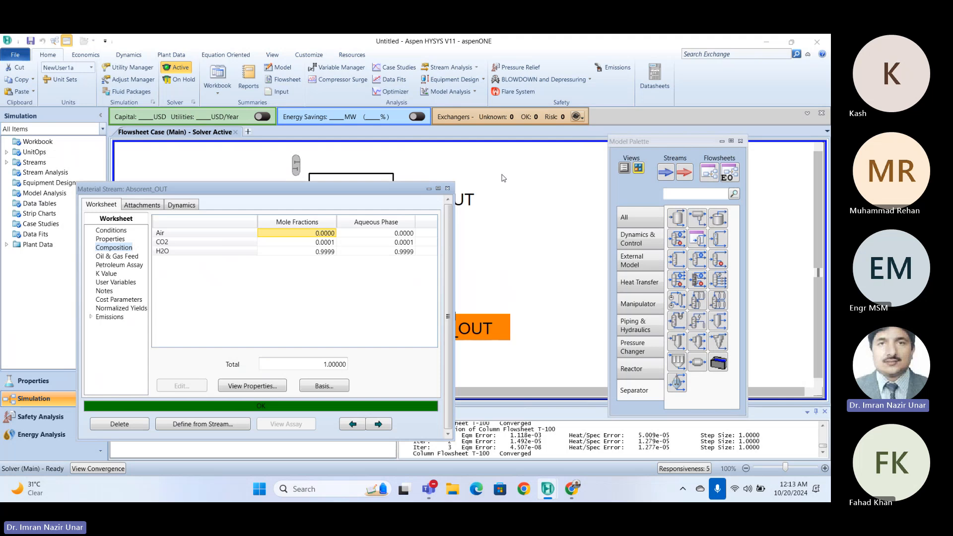
pyautogui.click(448, 189)
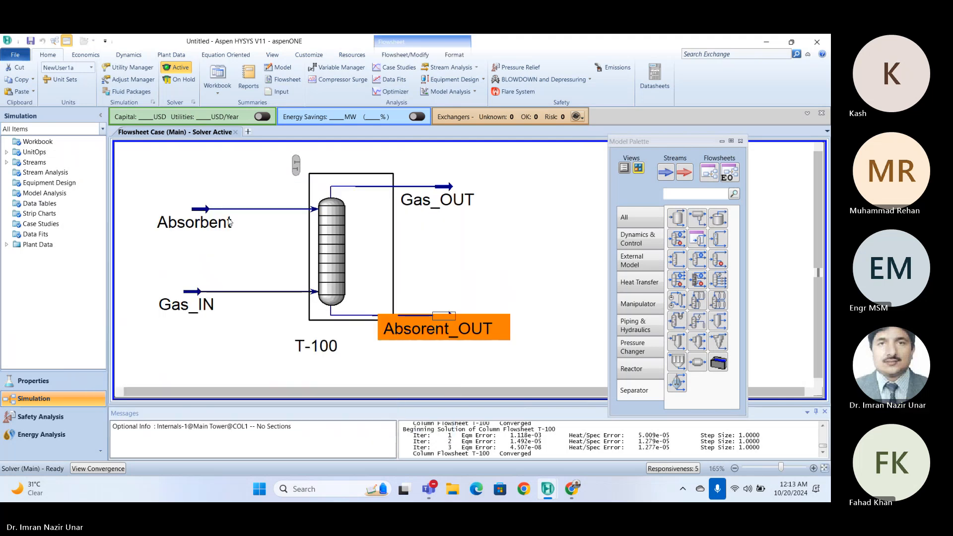
# Step: Set the Absorbent stream's mass flow to 500000 kg/h and close the stream view
pyautogui.click(212, 213)
pyautogui.doubleClick(211, 213)
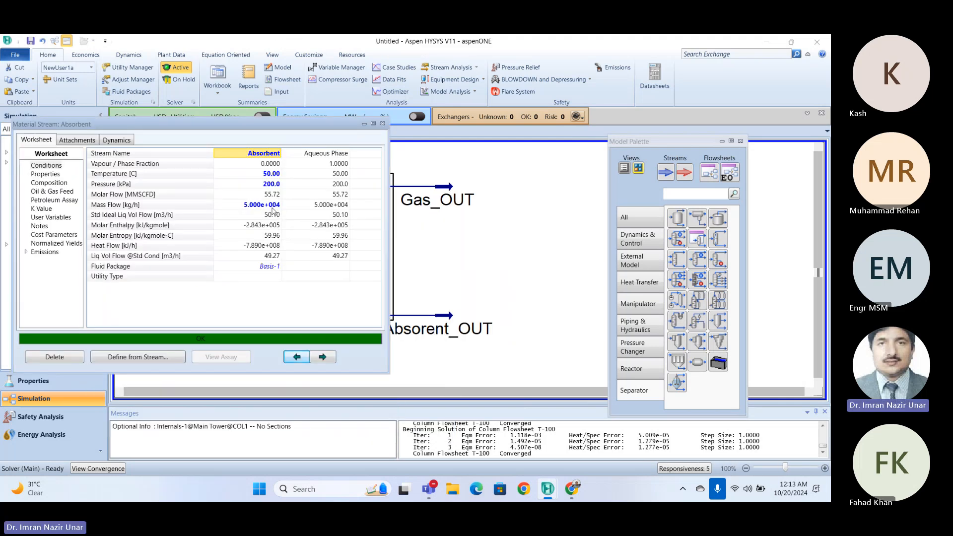
pyautogui.write('5.0')
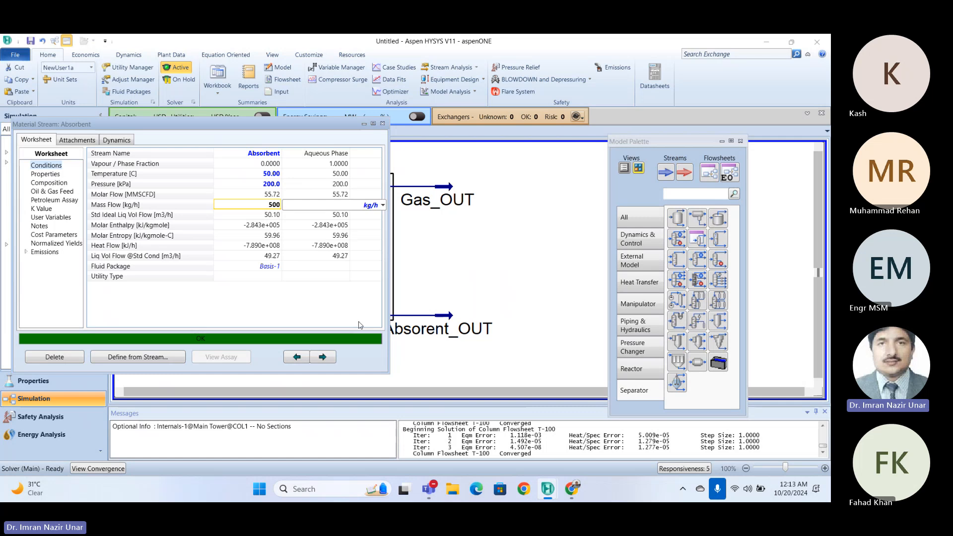
pyautogui.write('00e+00')
pyautogui.press('Return')
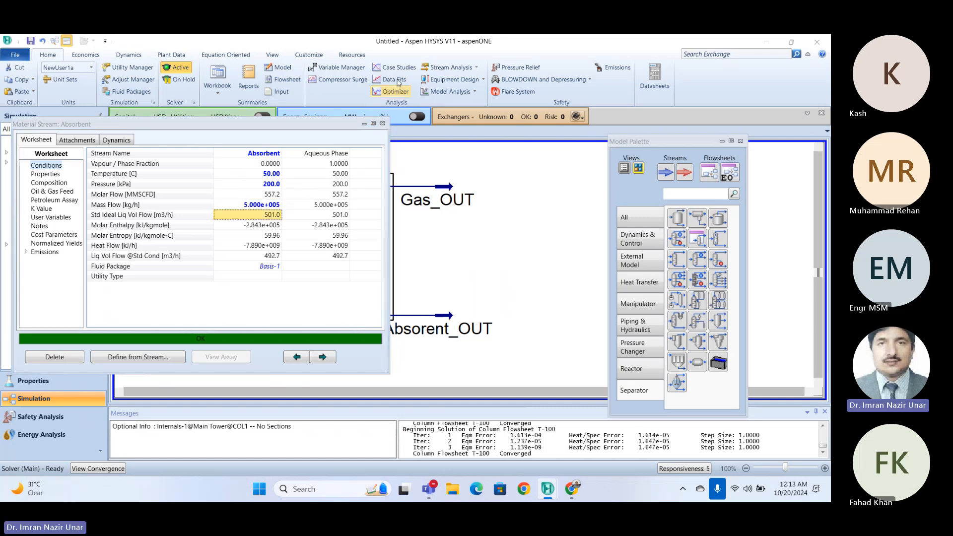
pyautogui.click(382, 124)
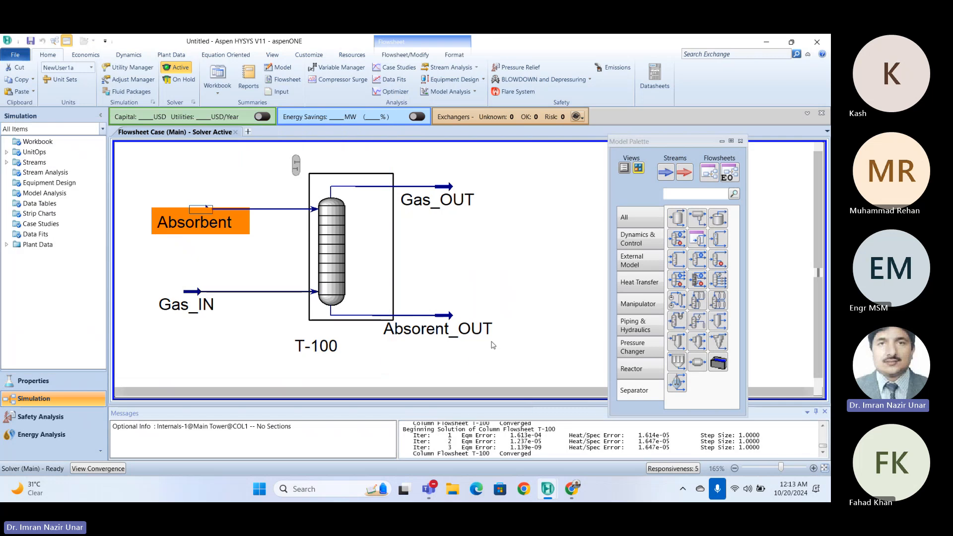
# Step: Check the Absorent_OUT stream's composition at the 500000 kg/h absorbent flow and close the stream view
pyautogui.doubleClick(460, 320)
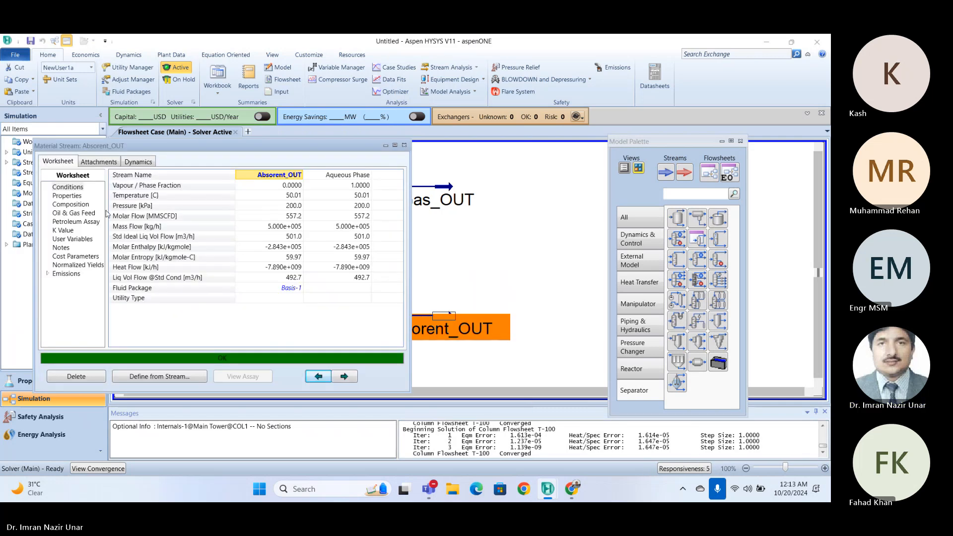
pyautogui.click(86, 204)
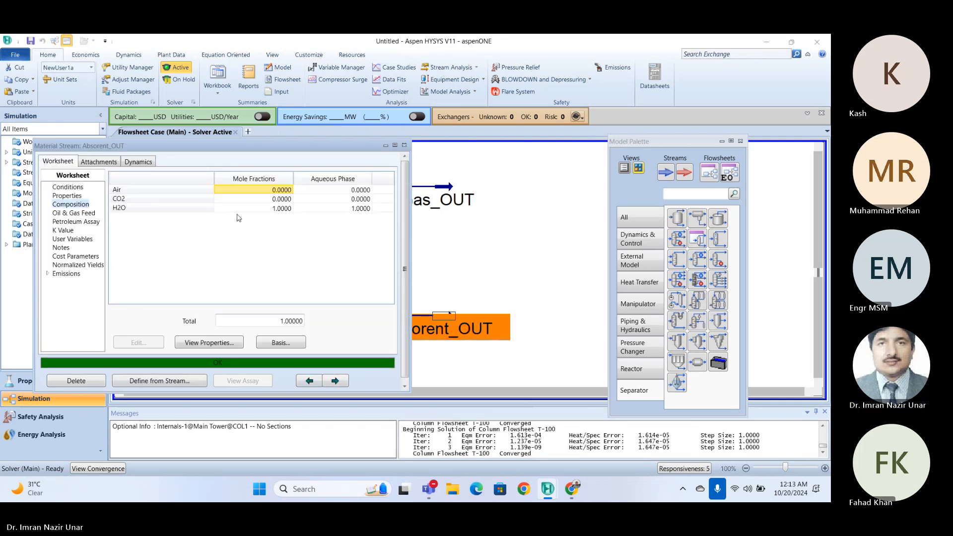
pyautogui.click(404, 145)
# Step: Check the Gas_OUT stream's composition at the 500000 kg/h absorbent flow and close the stream view
pyautogui.click(445, 187)
pyautogui.doubleClick(445, 187)
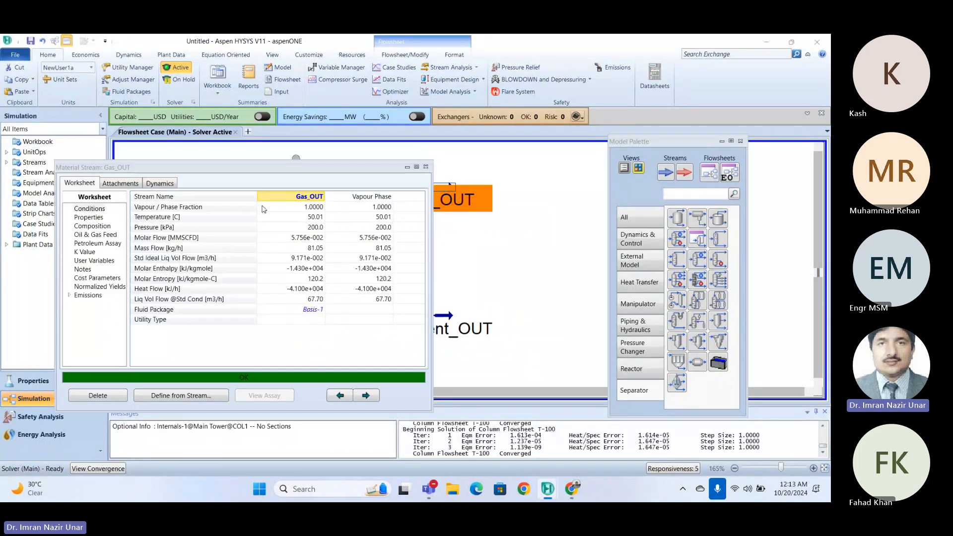
pyautogui.click(92, 226)
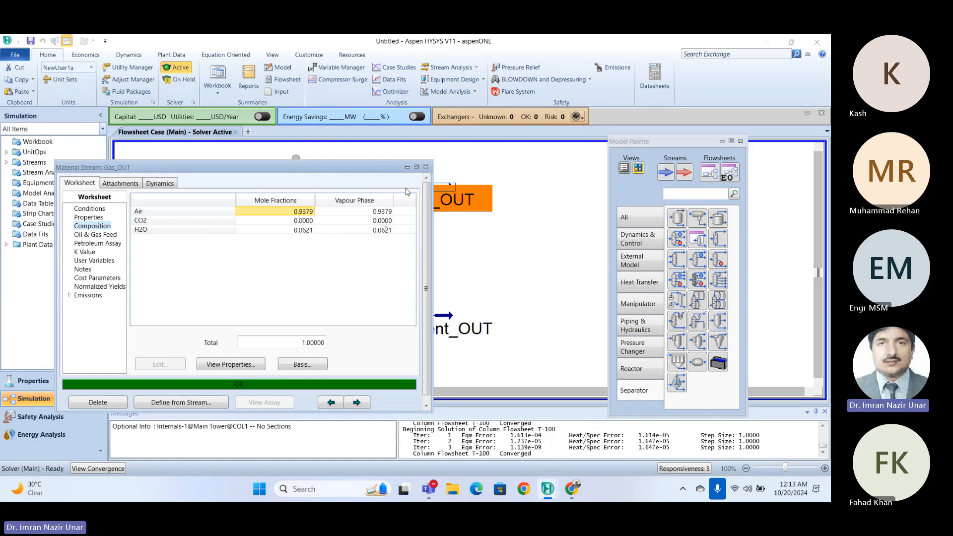
pyautogui.moveTo(362, 168); pyautogui.dragTo(309, 133)
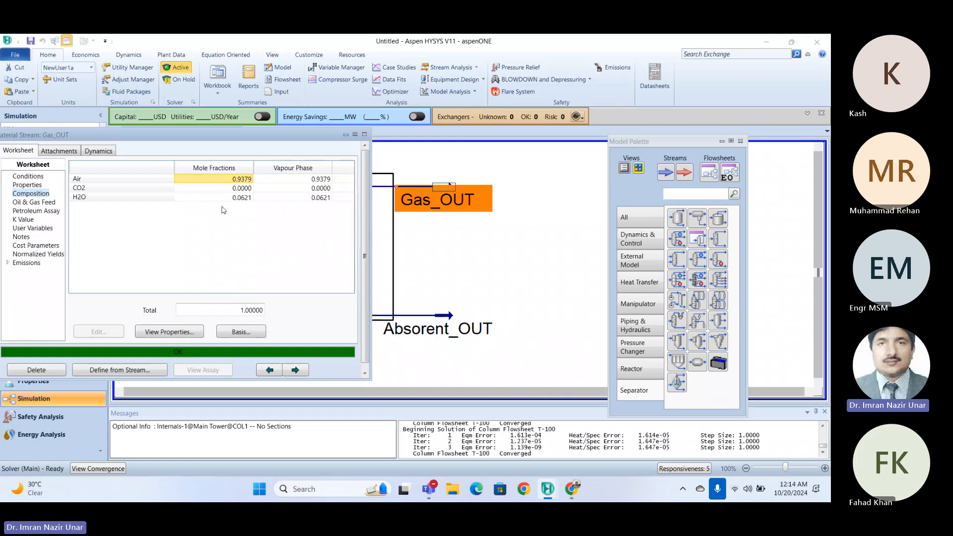
pyautogui.moveTo(261, 141); pyautogui.dragTo(294, 154)
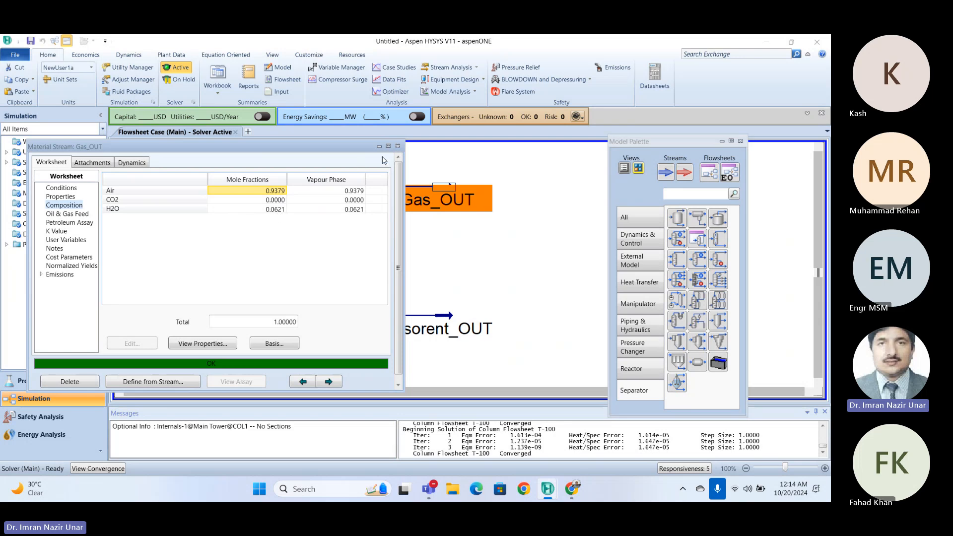
pyautogui.click(398, 146)
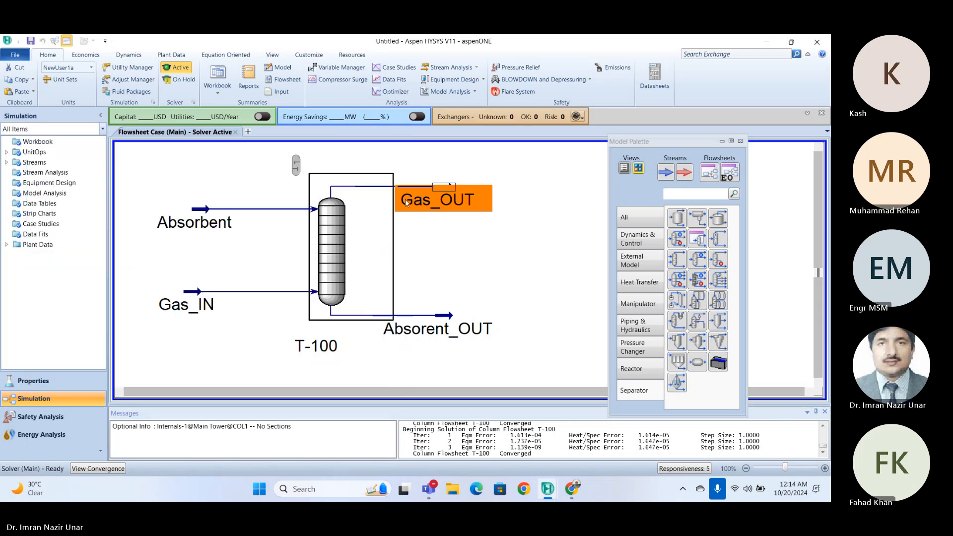
# Step: Reopen the Absorent_OUT stream and display its composition
pyautogui.doubleClick(437, 328)
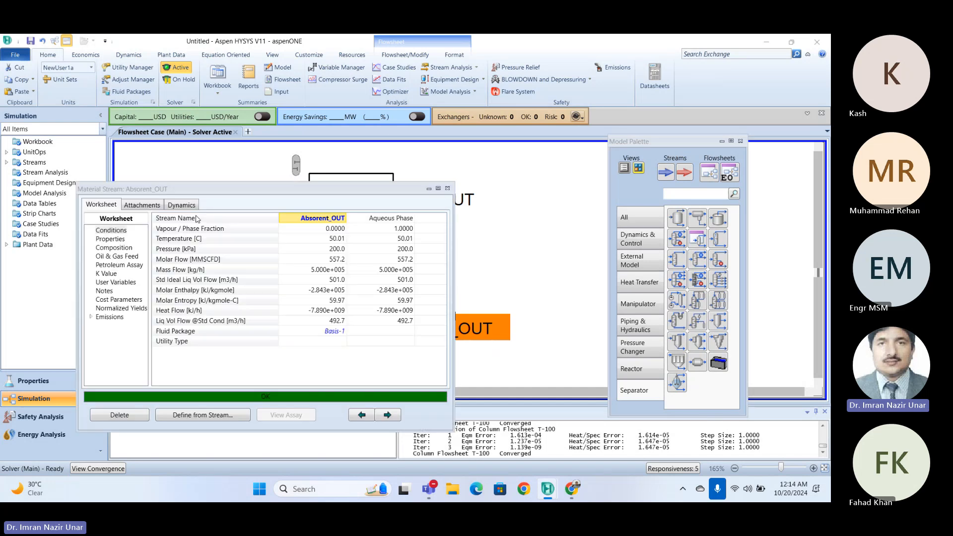
pyautogui.click(113, 248)
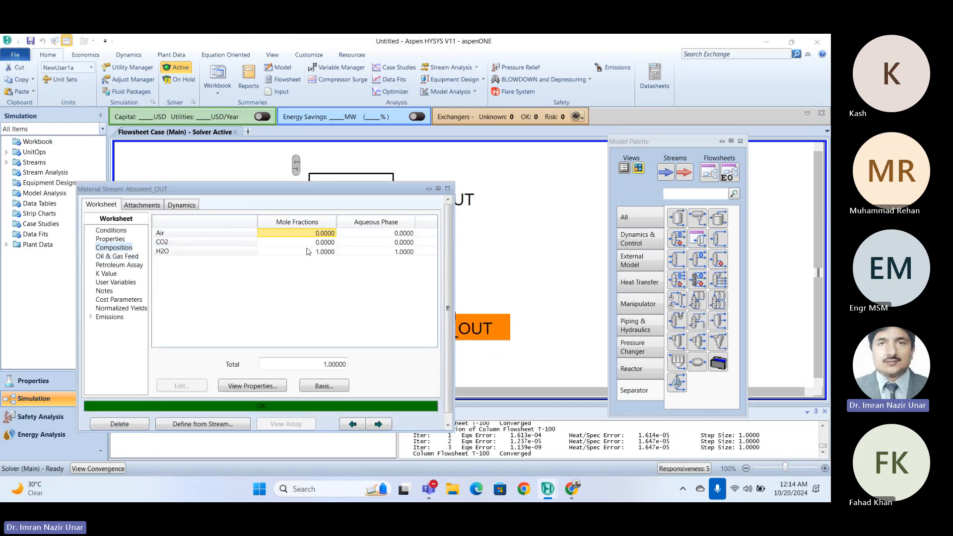
pyautogui.moveTo(339, 195); pyautogui.dragTo(344, 178)
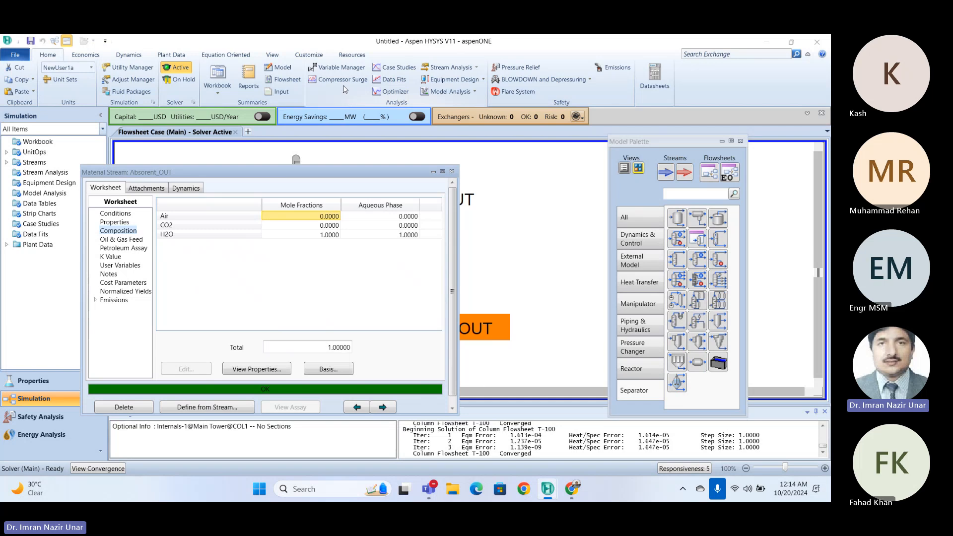
# Step: Open Excel, create a blank workbook, and place its window so the Absorent_OUT component names stay visible
pyautogui.click(270, 489)
pyautogui.write('exc')
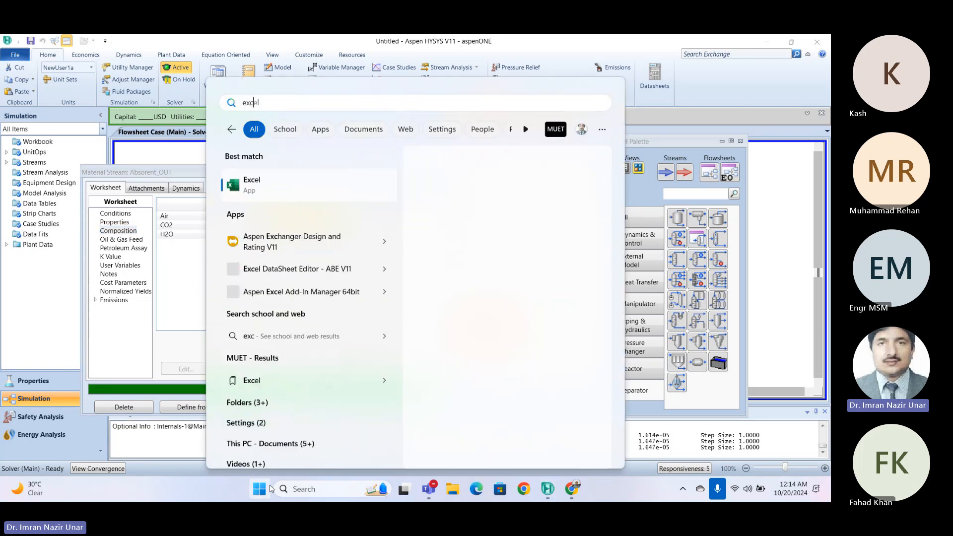
pyautogui.press('Return')
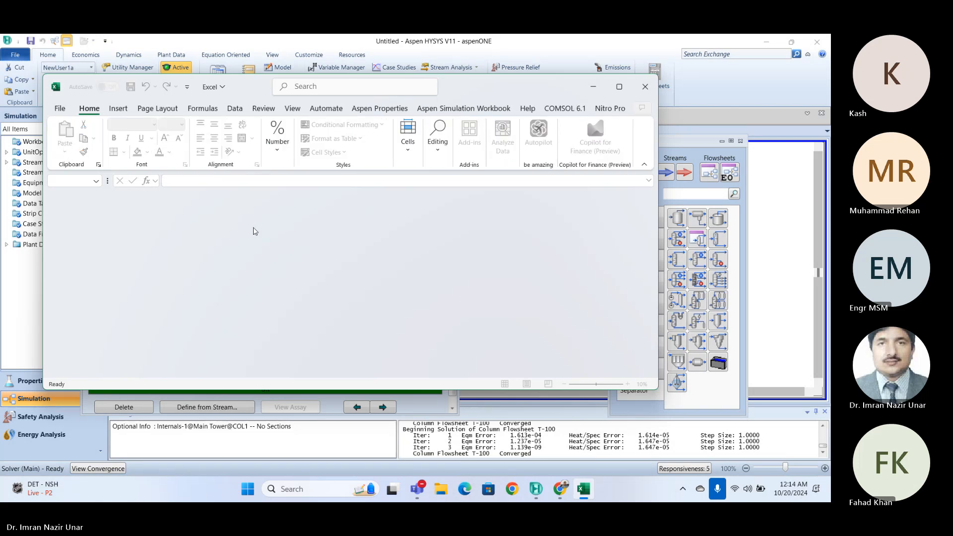
pyautogui.click(59, 108)
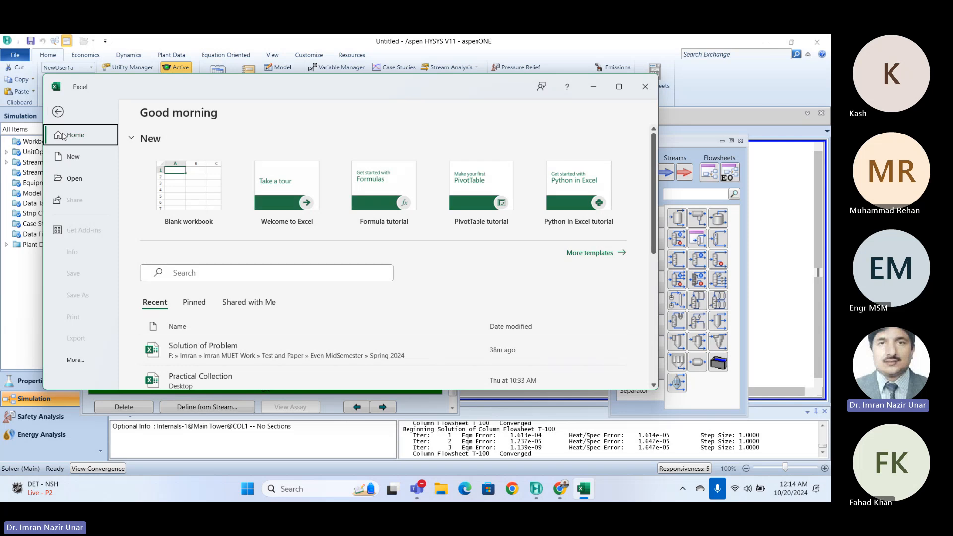
pyautogui.click(189, 184)
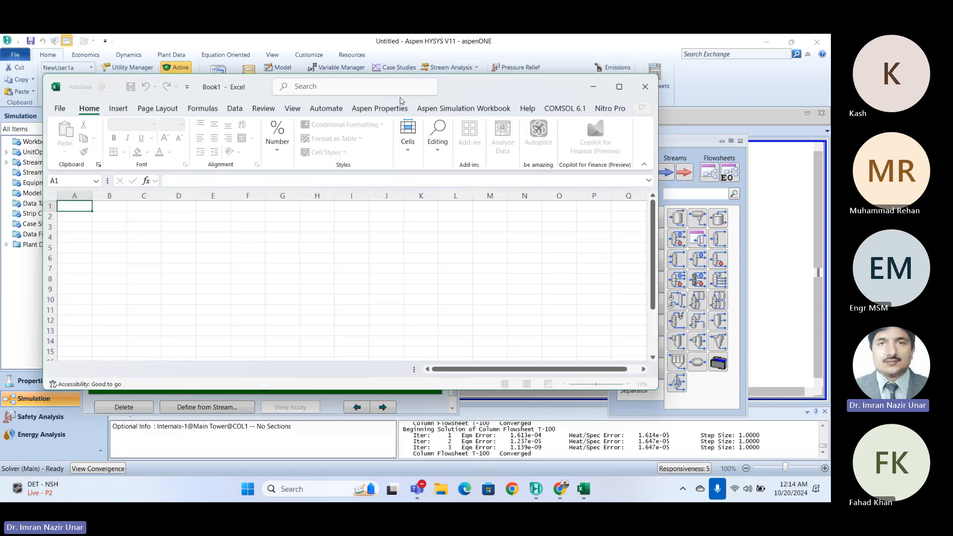
pyautogui.moveTo(470, 90); pyautogui.dragTo(330, 223)
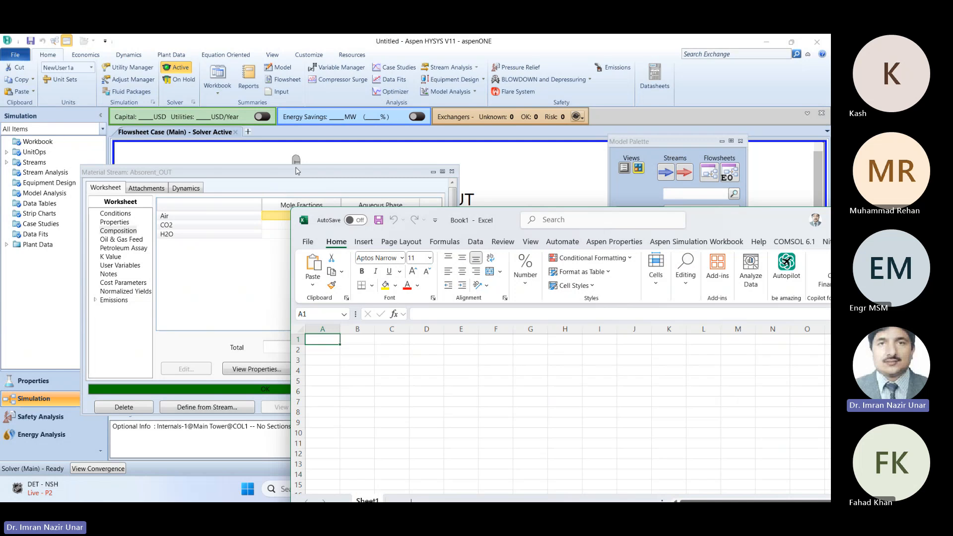
# Step: Copy the CO2 mole fraction from the Absorent_OUT composition and paste it into cell F2 of the blank Excel workbook
pyautogui.moveTo(296, 171); pyautogui.dragTo(272, 156)
pyautogui.click(296, 220)
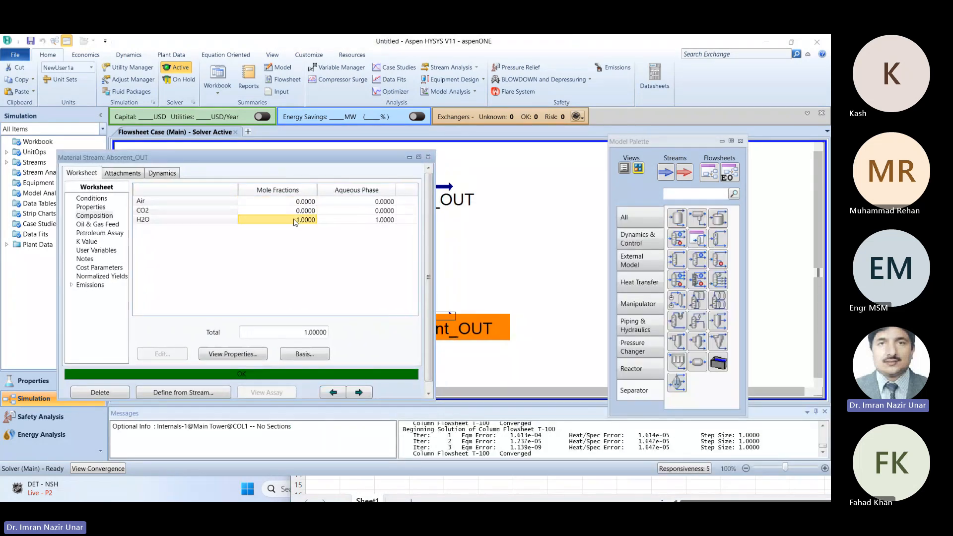
pyautogui.click(293, 211)
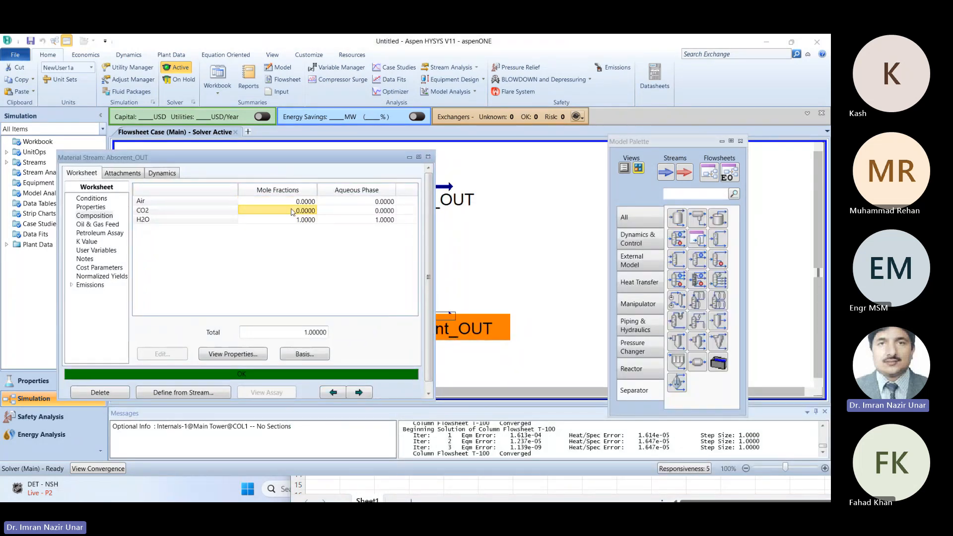
pyautogui.rightClick(293, 212)
pyautogui.click(320, 232)
pyautogui.click(585, 491)
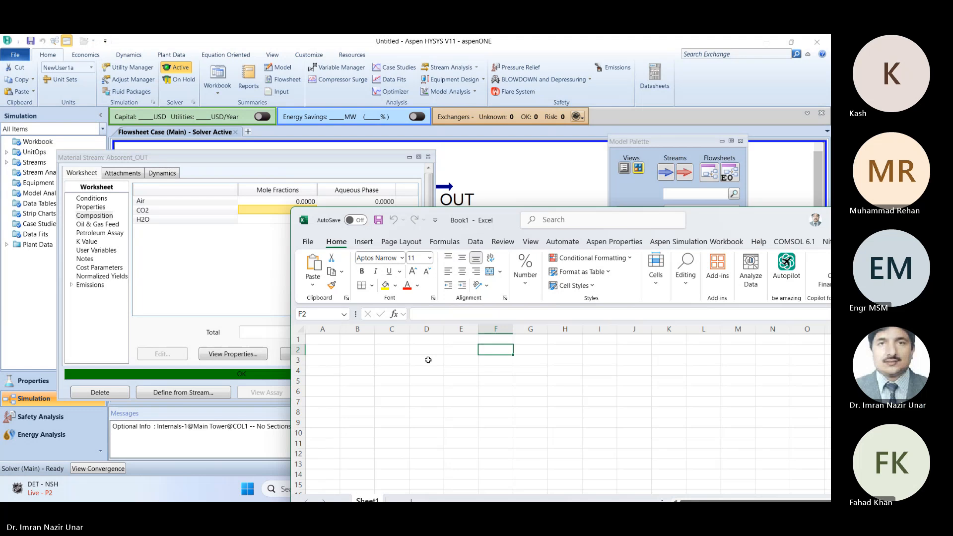
pyautogui.hotkey('ctrl', 'v')
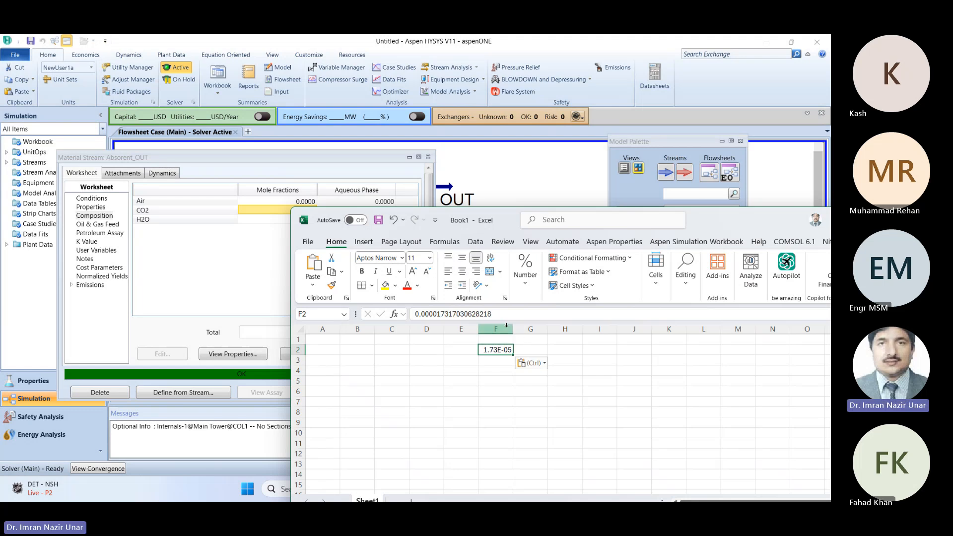
# Step: Widen column F and examine the full-precision CO2 value in F2, then return to HYSYS and close the Absorent_OUT view
pyautogui.moveTo(512, 328); pyautogui.dragTo(653, 329)
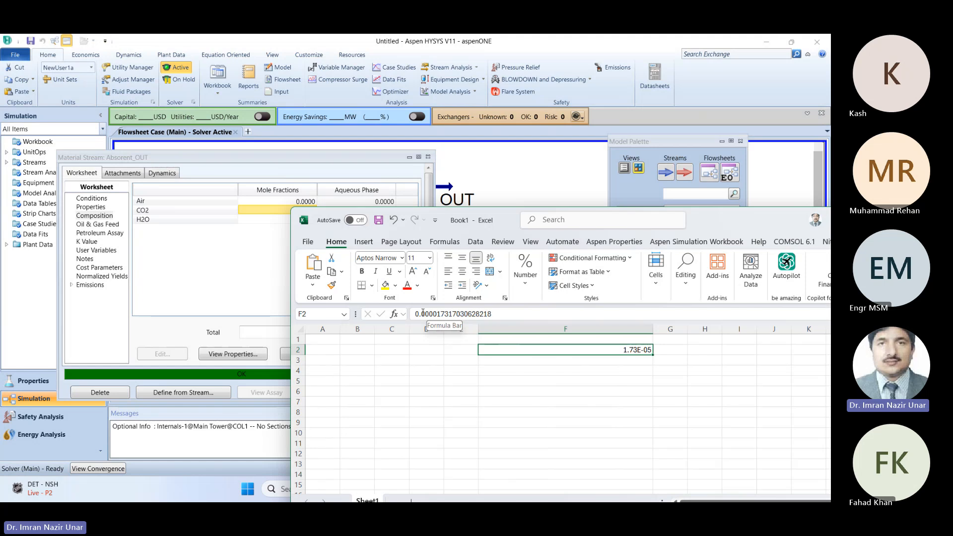
pyautogui.click(445, 314)
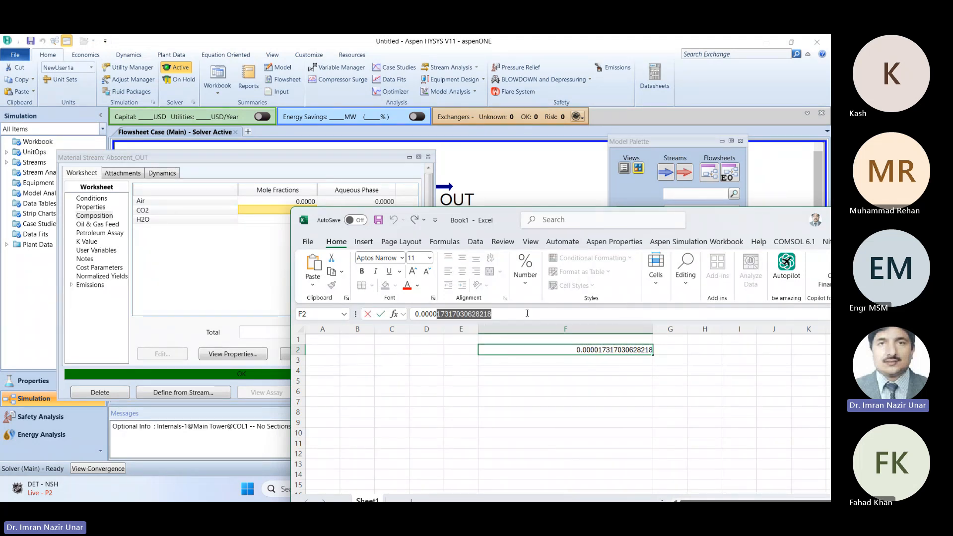
pyautogui.click(529, 390)
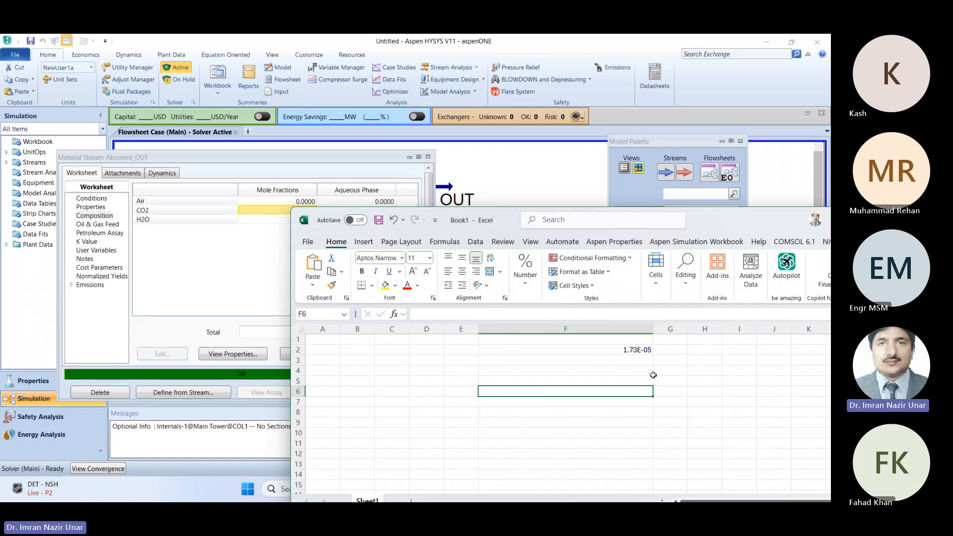
pyautogui.click(635, 351)
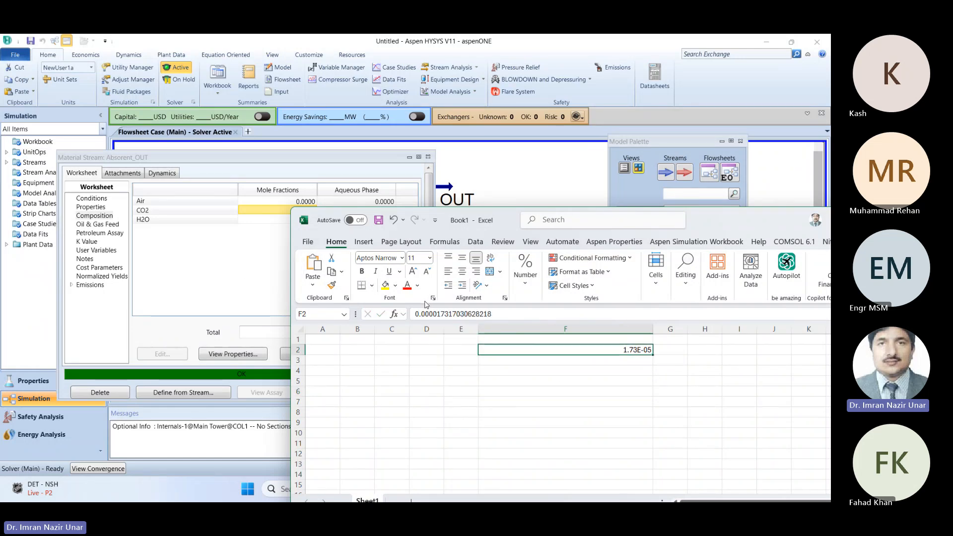
pyautogui.click(286, 157)
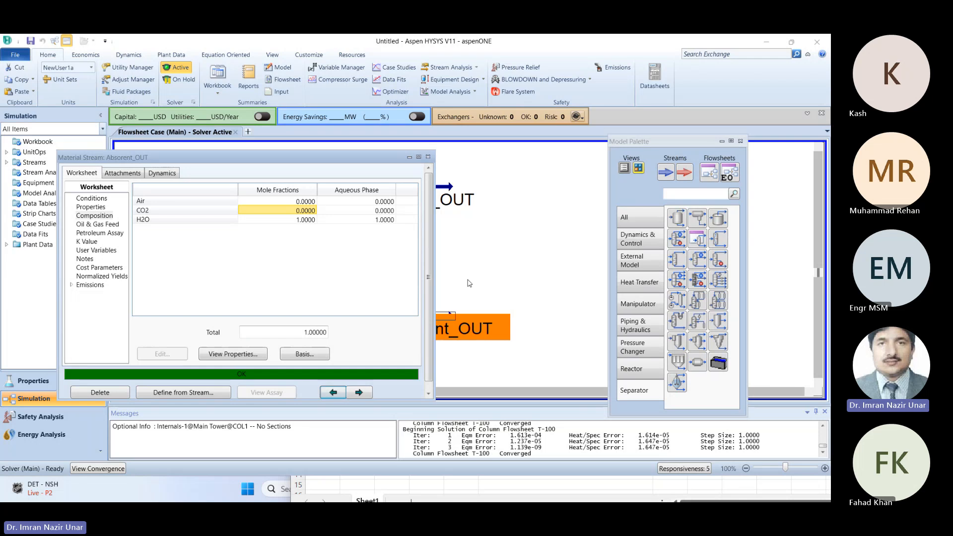
pyautogui.click(428, 157)
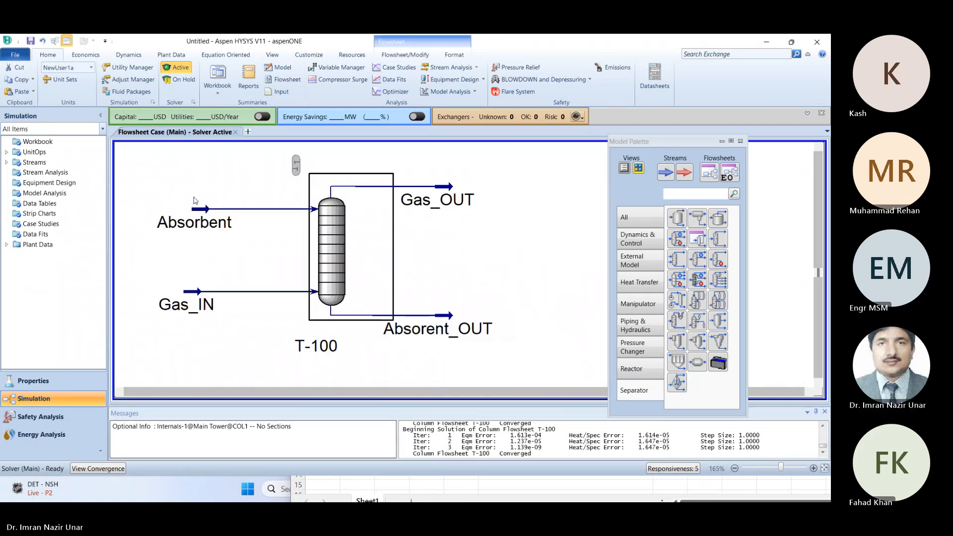
# Step: Check the Absorbent stream's mass flow in its conditions and close the stream view
pyautogui.moveTo(195, 221)
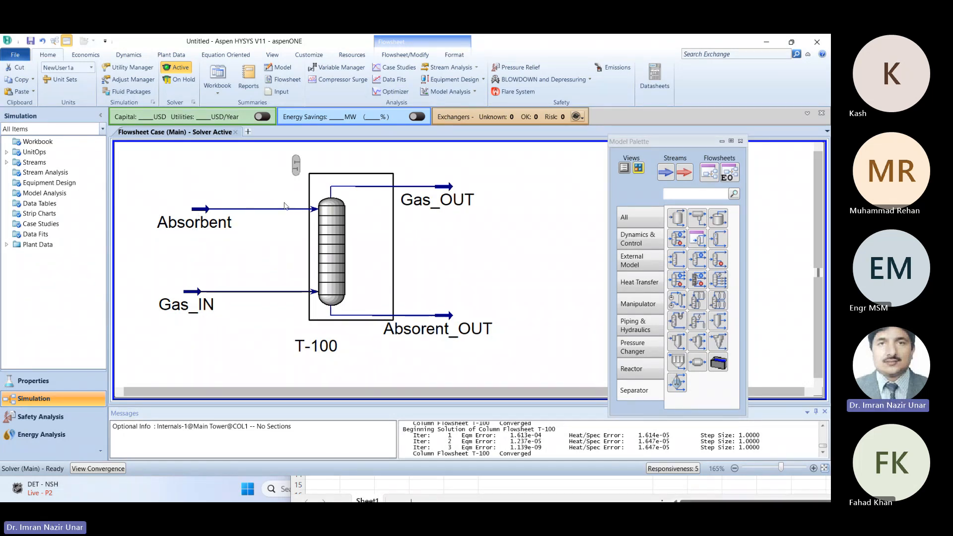
pyautogui.doubleClick(285, 206)
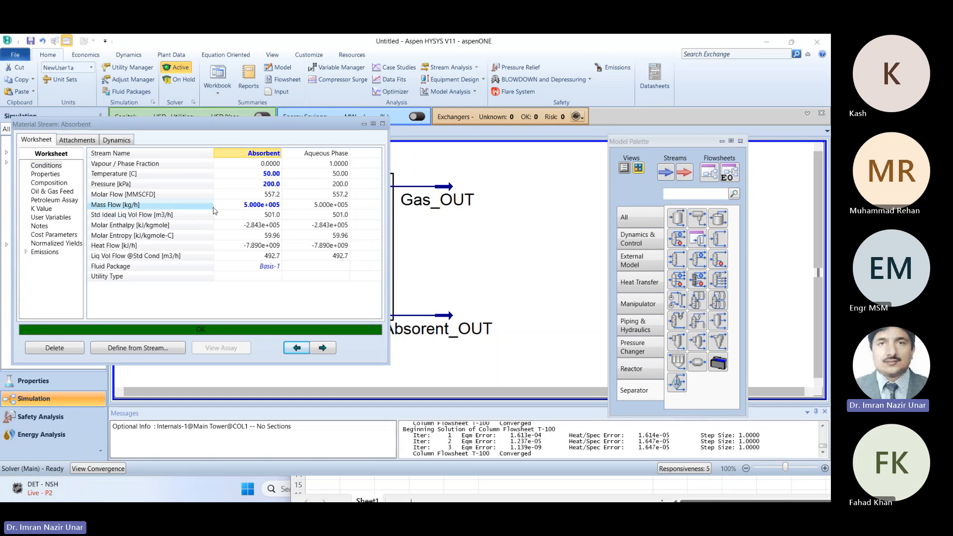
pyautogui.click(258, 208)
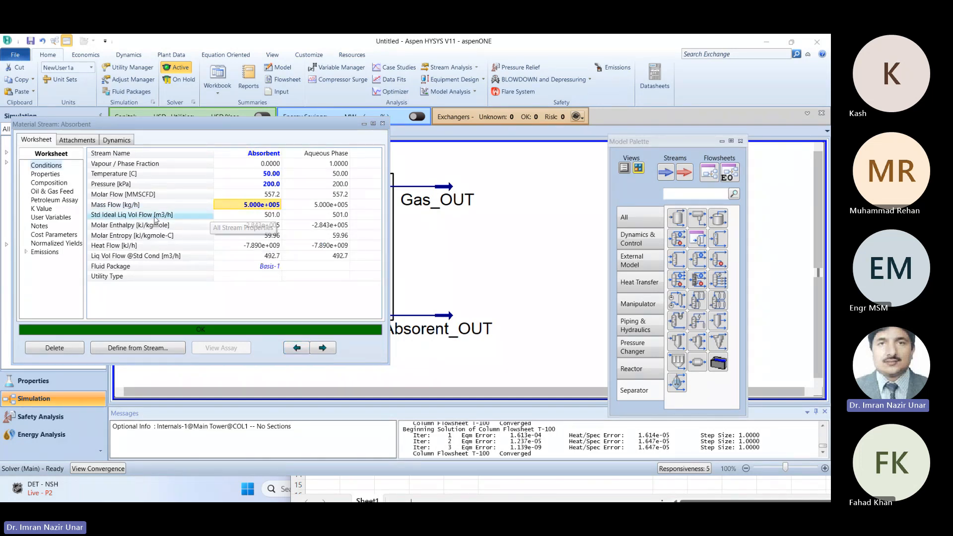
pyautogui.moveTo(257, 206)
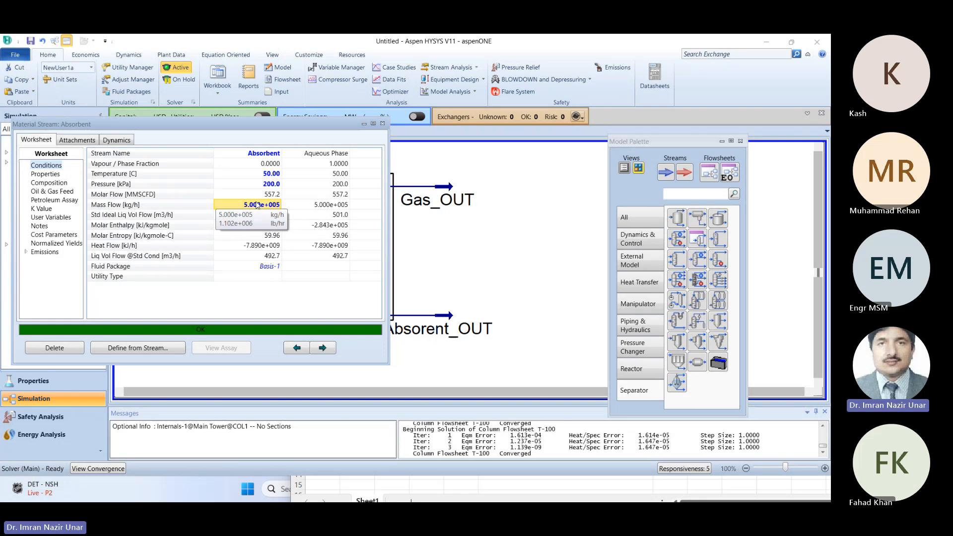
pyautogui.click(388, 125)
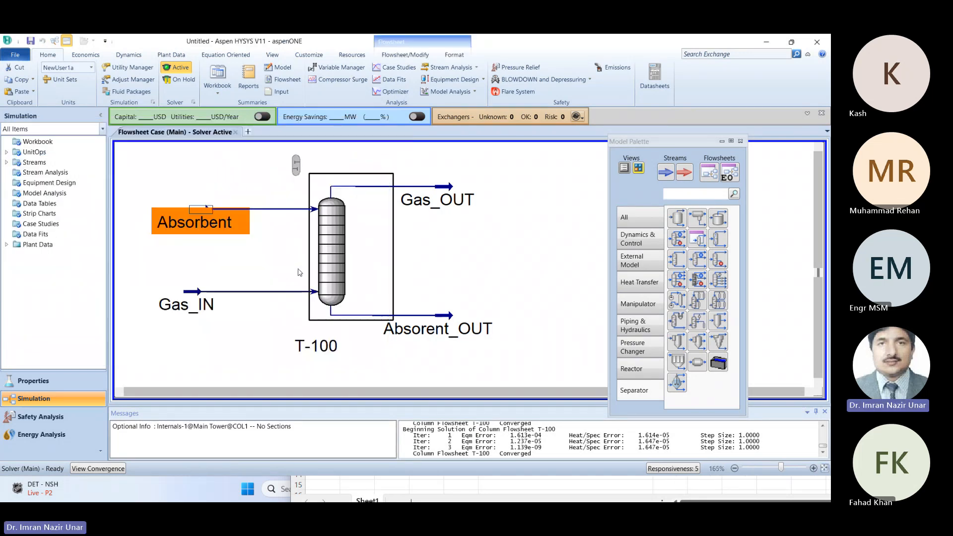
# Step: Check the Gas_IN stream's mass flow in its conditions and close the stream view
pyautogui.click(204, 299)
pyautogui.moveTo(205, 299)
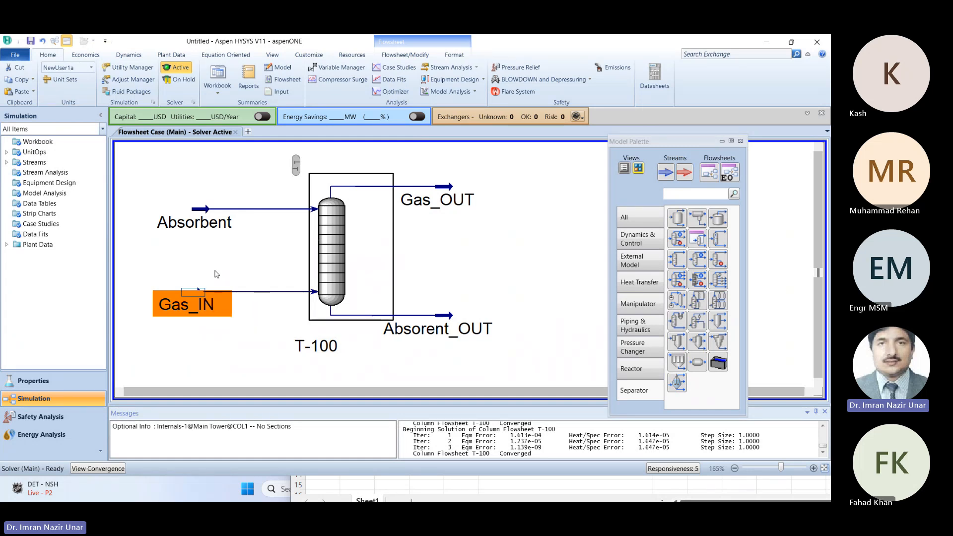
pyautogui.doubleClick(181, 297)
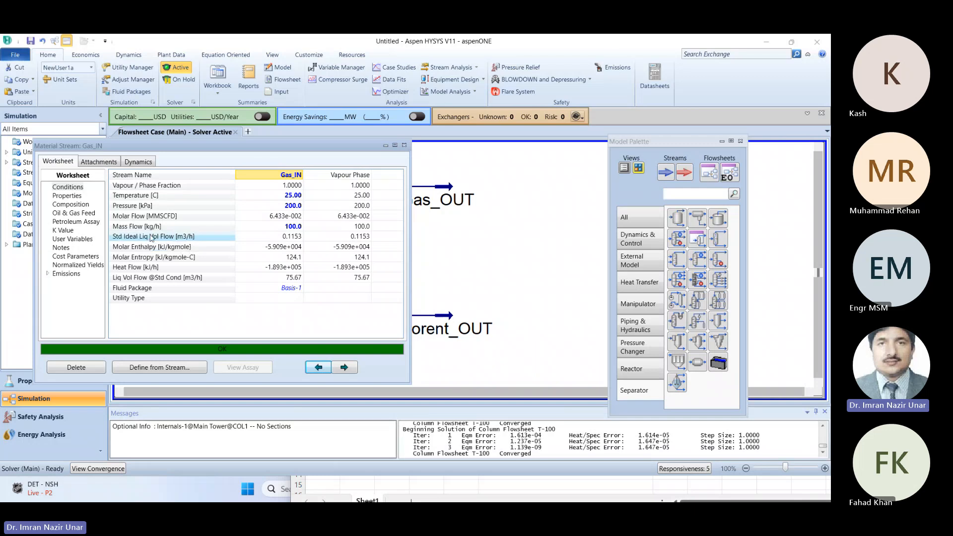
pyautogui.moveTo(295, 230)
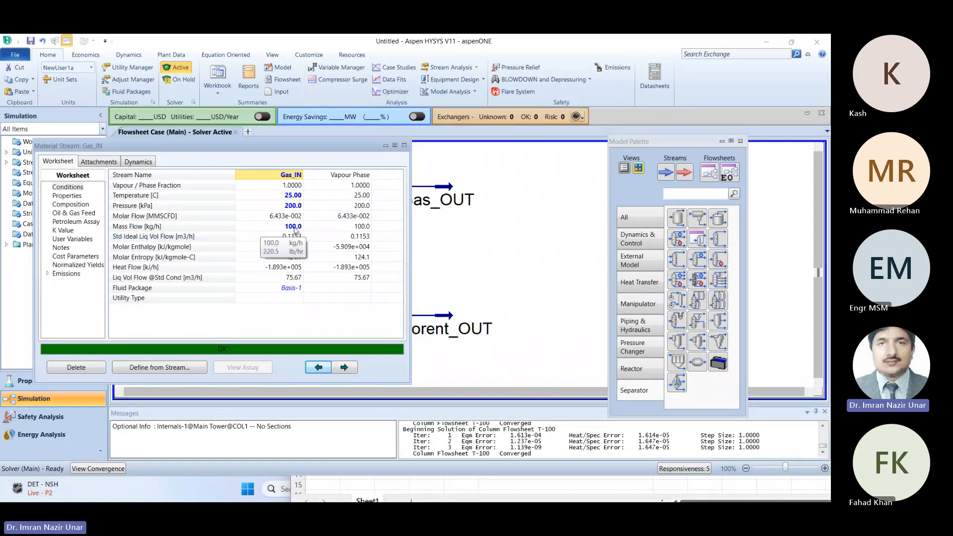
pyautogui.click(404, 145)
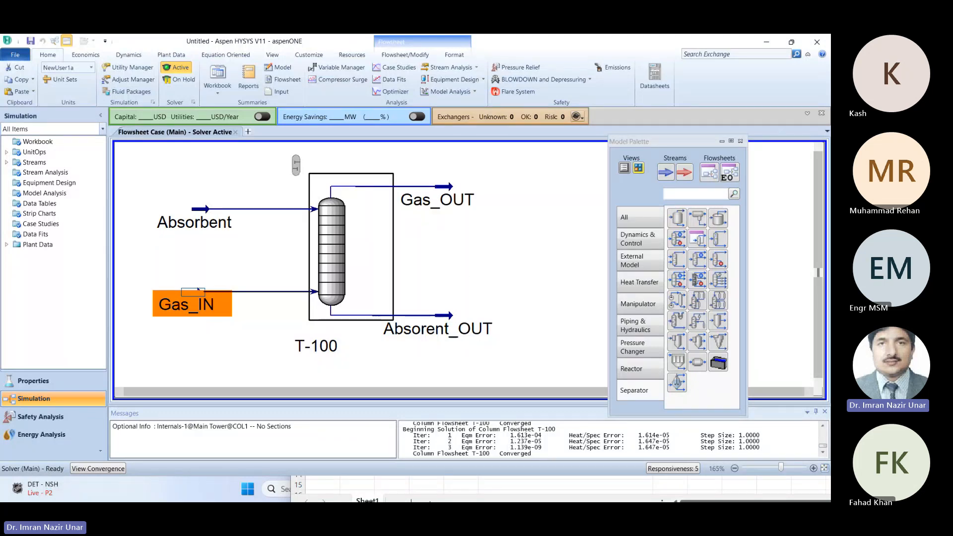
# Step: Switch to the Excel workbook and close it without saving the changes
pyautogui.click(422, 494)
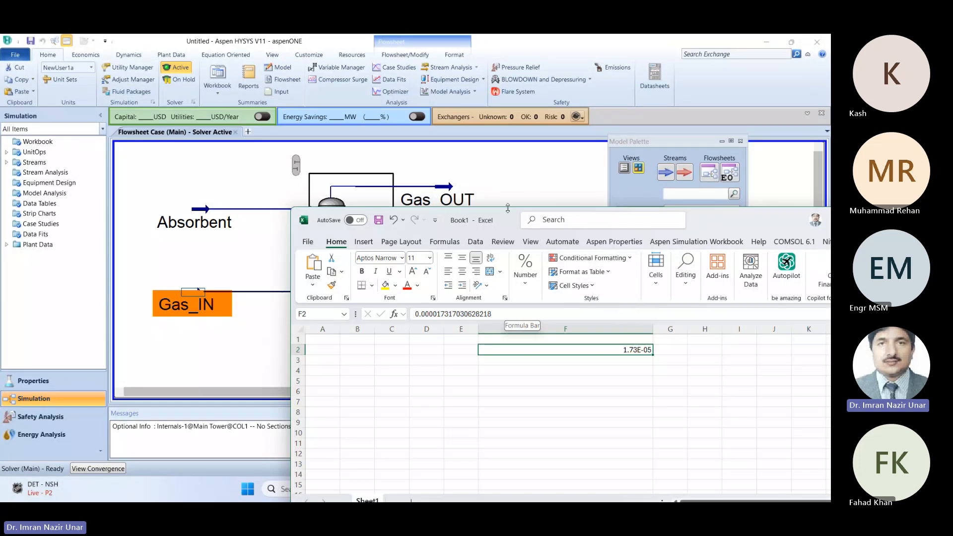
pyautogui.moveTo(772, 219); pyautogui.dragTo(468, 260)
pyautogui.click(619, 251)
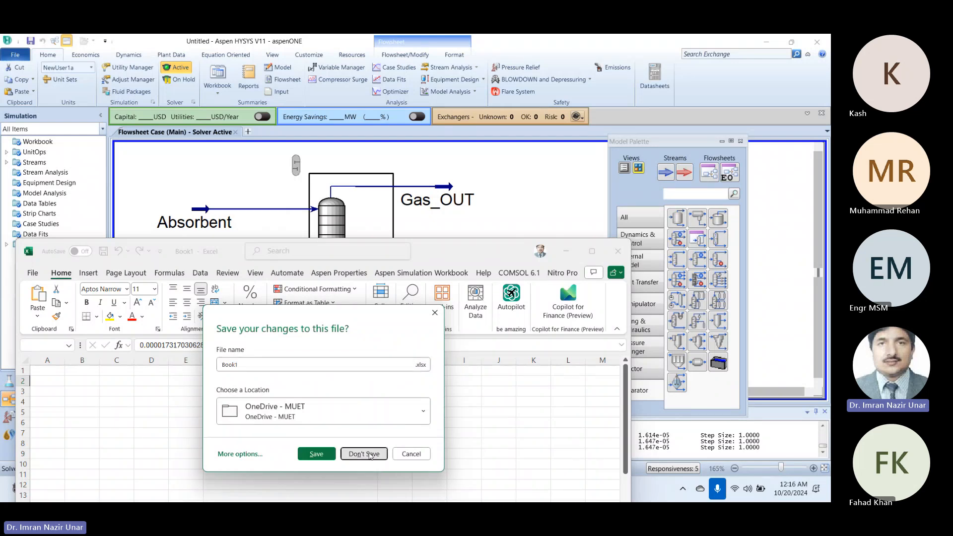
pyautogui.click(374, 454)
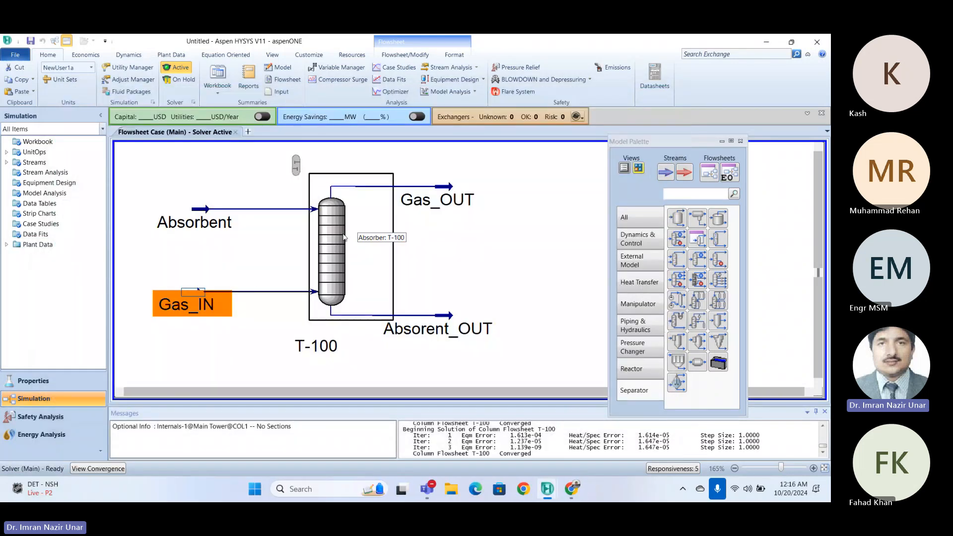
# Step: Check the Gas_IN stream's composition and close the stream view
pyautogui.moveTo(444, 199)
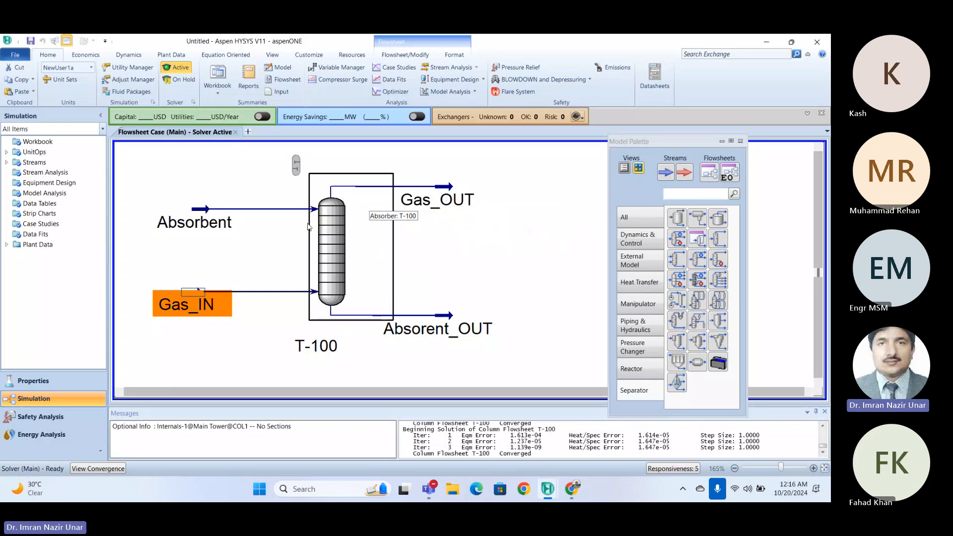
pyautogui.doubleClick(193, 301)
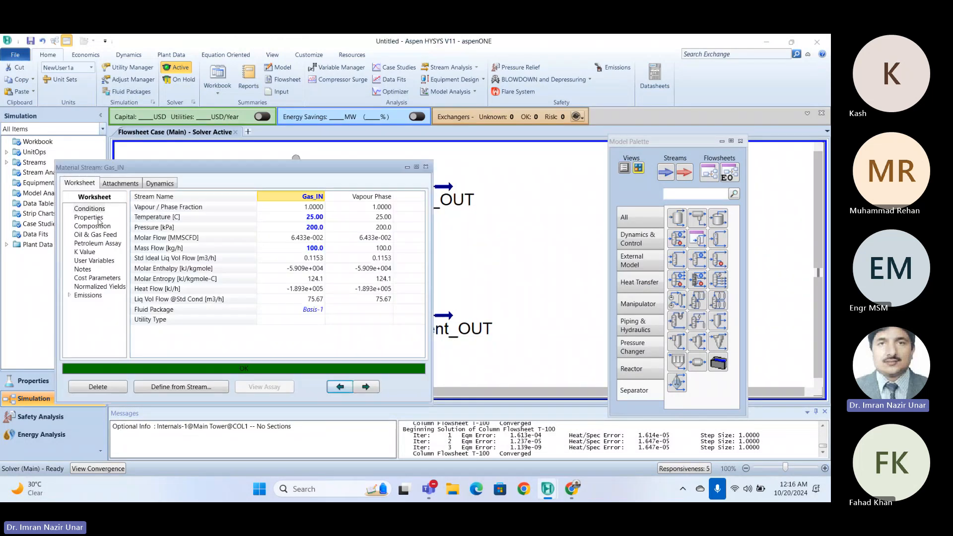
pyautogui.click(92, 226)
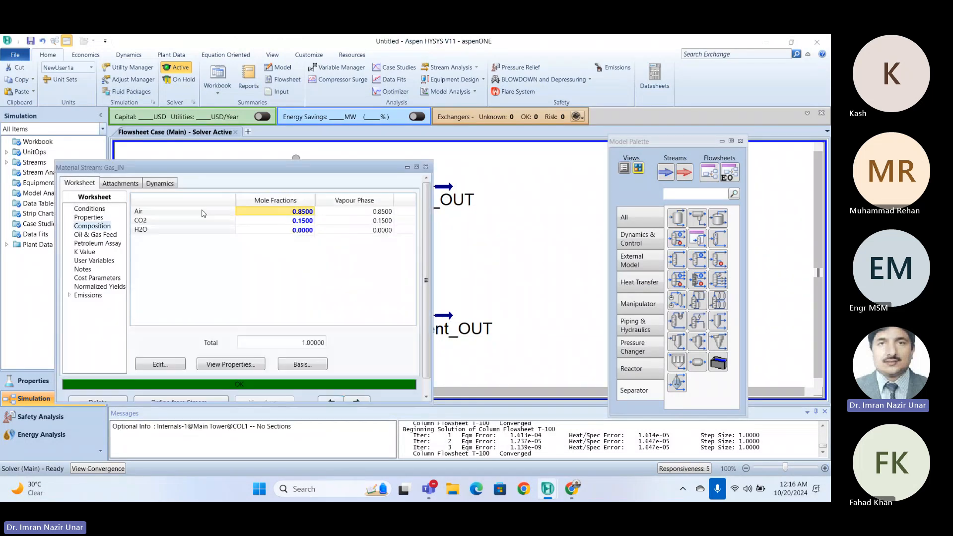
pyautogui.click(426, 167)
# Step: Compare the Gas_OUT stream's composition with the feed gas and close the stream view
pyautogui.doubleClick(456, 189)
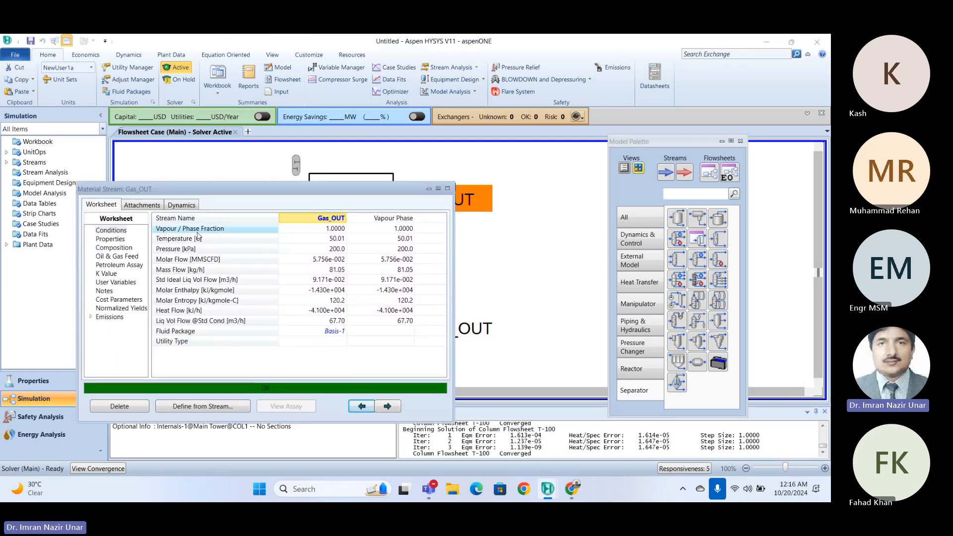
pyautogui.click(113, 247)
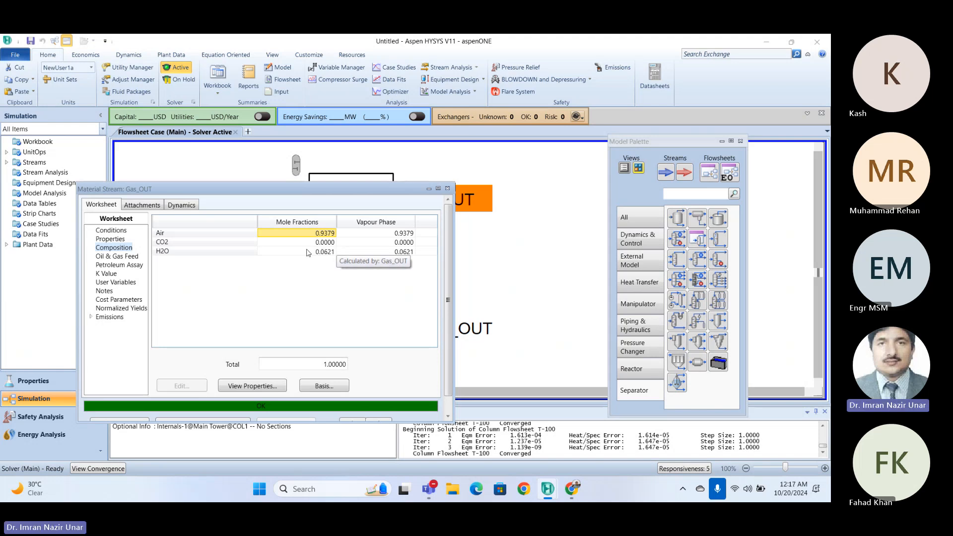
pyautogui.click(448, 188)
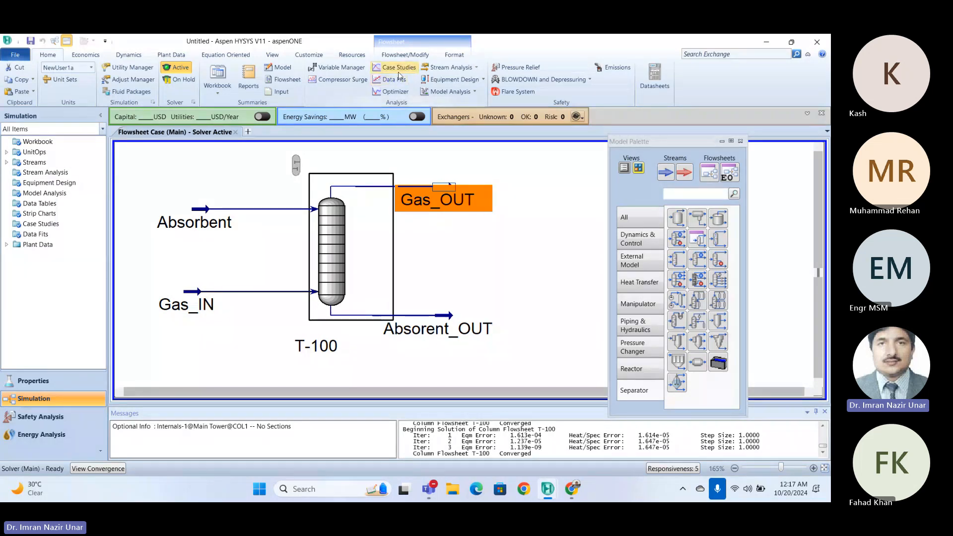
# Step: Set the Absorbent stream's mass flow to 5000 kg/h and close the stream view
pyautogui.doubleClick(201, 214)
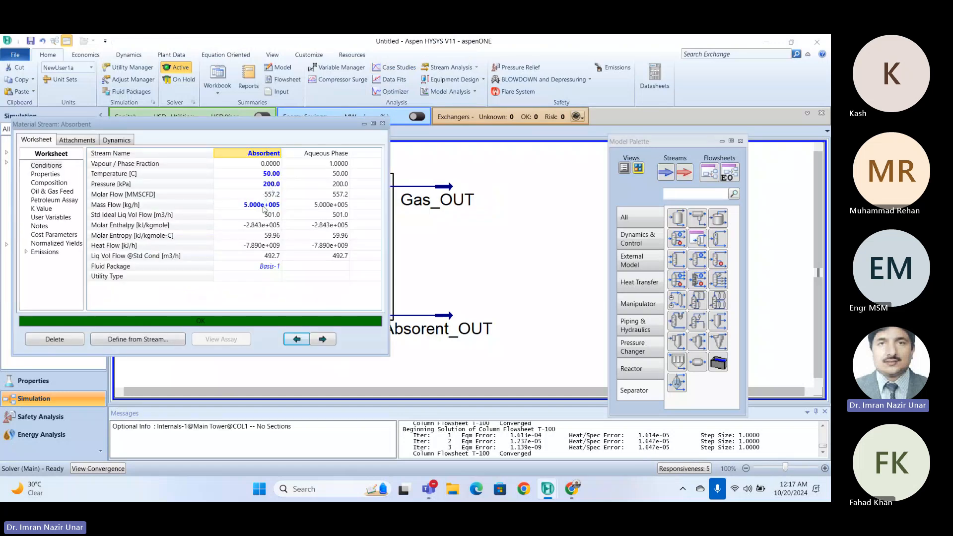
pyautogui.click(264, 205)
pyautogui.write('5000')
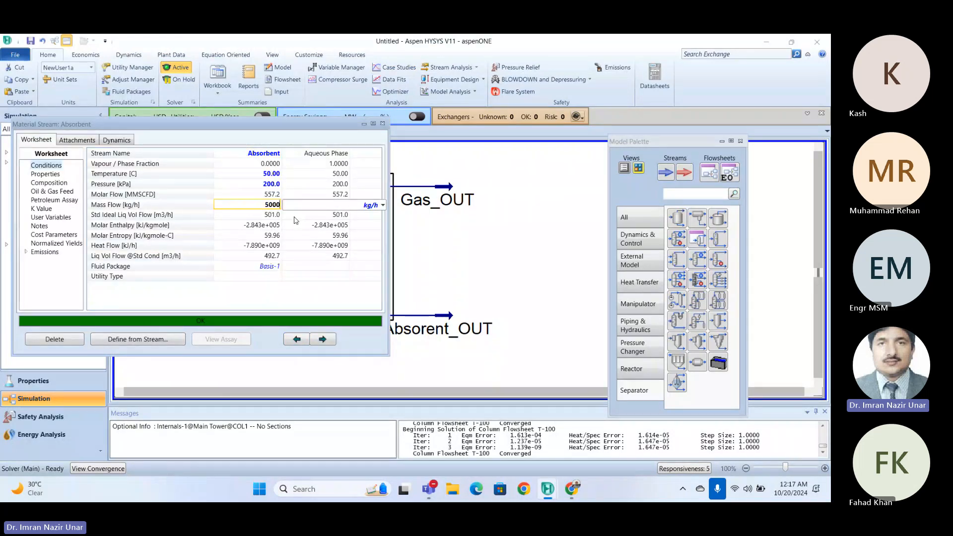
pyautogui.press('Return')
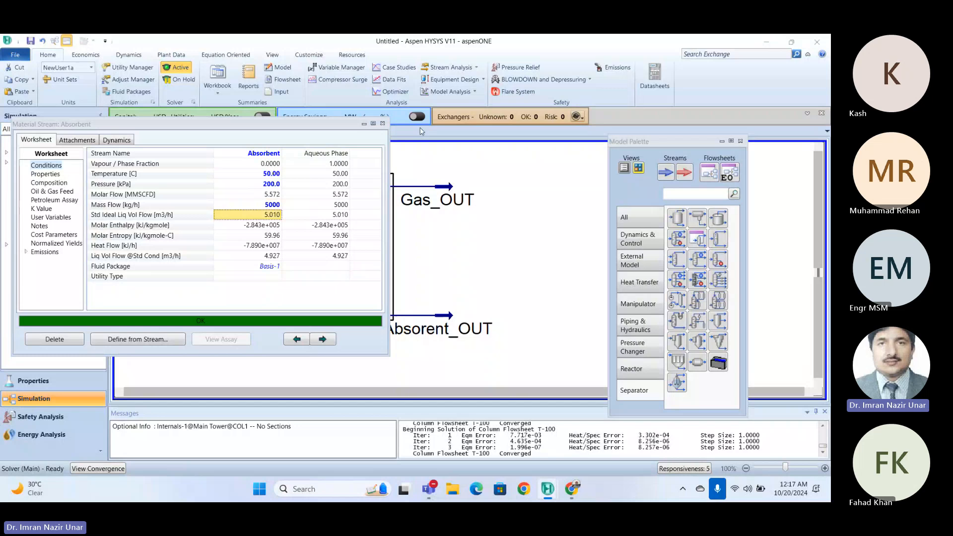
pyautogui.click(382, 124)
# Step: Check the Gas_OUT stream's composition at the 5000 kg/h absorbent flow and close the stream view
pyautogui.doubleClick(447, 199)
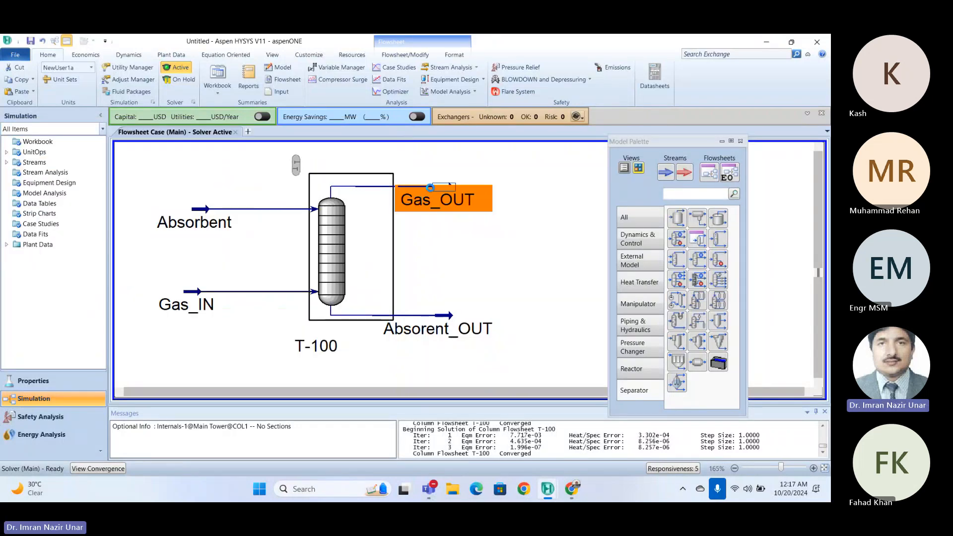
pyautogui.click(71, 204)
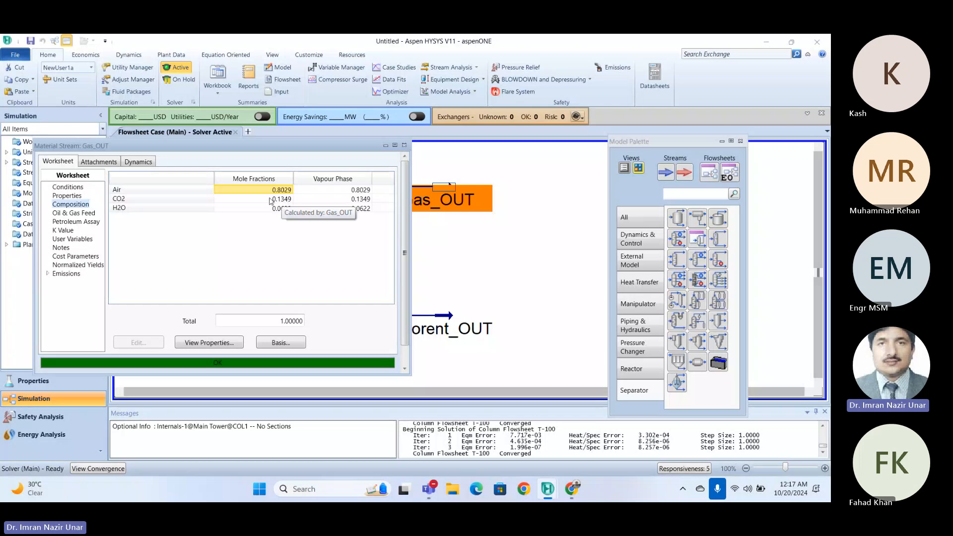
pyautogui.click(405, 145)
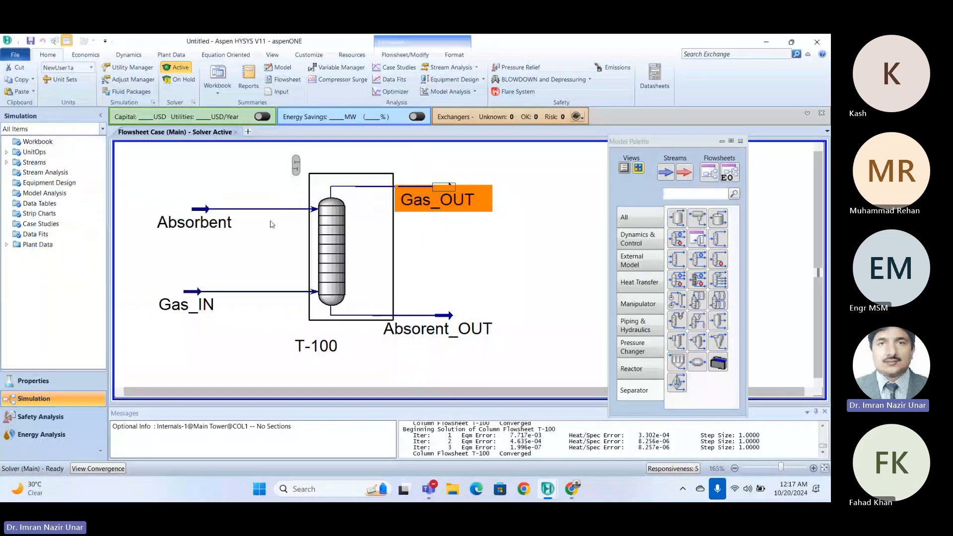
# Step: Set the Absorbent stream's mass flow to 10000 kg/h and close the stream view
pyautogui.doubleClick(272, 209)
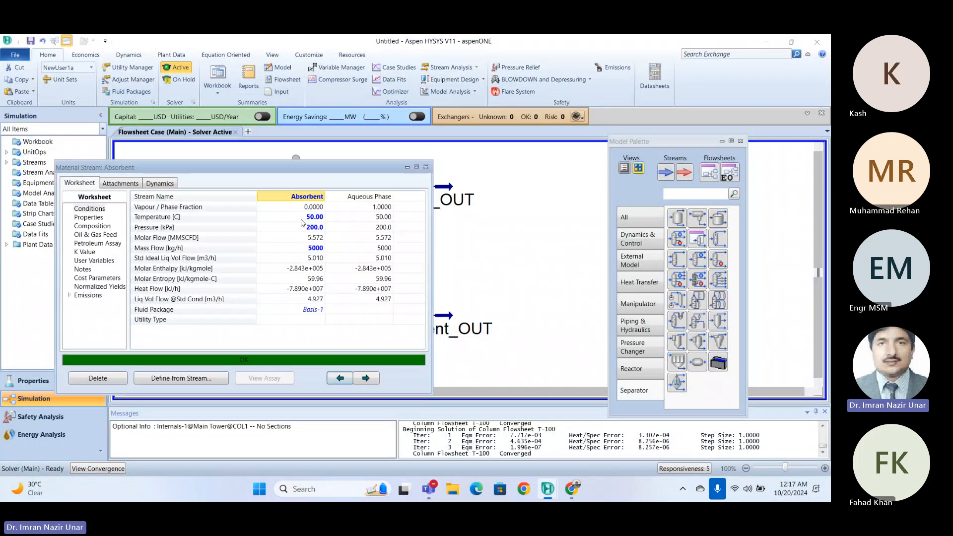
pyautogui.click(311, 248)
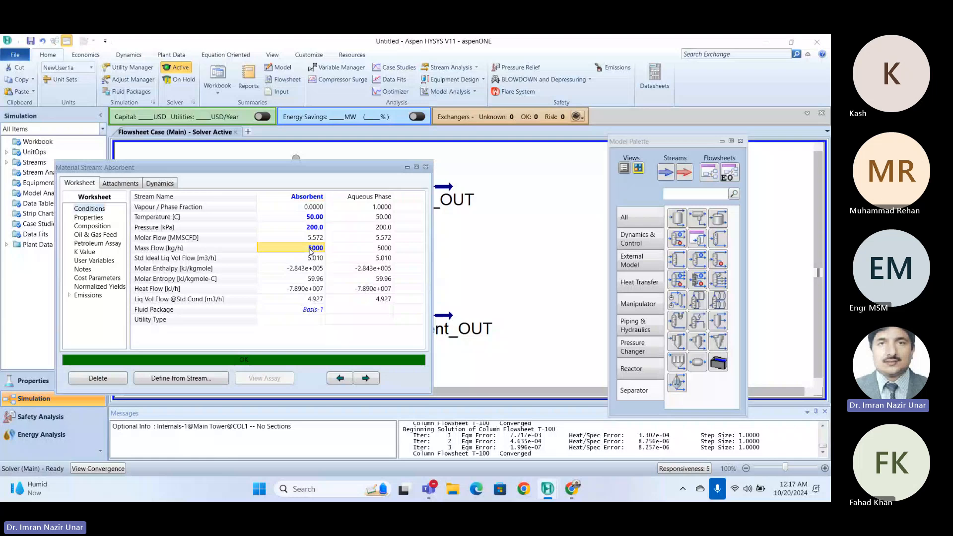
pyautogui.write('10000')
pyautogui.press('Return')
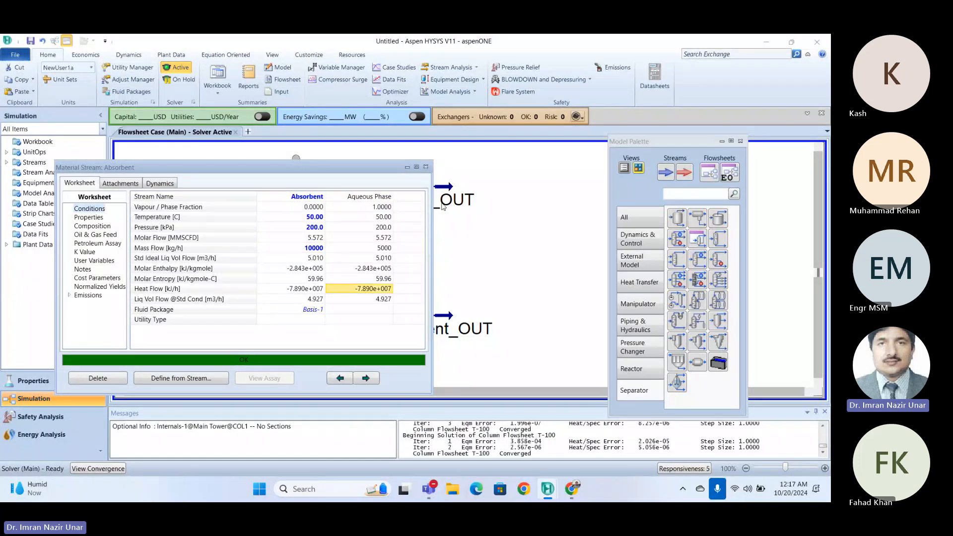
pyautogui.click(426, 167)
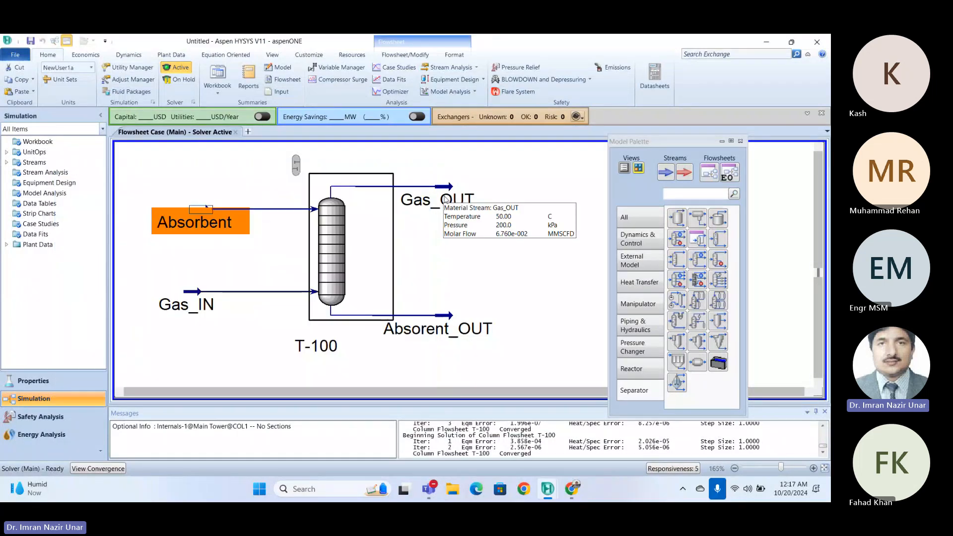
# Step: Check the CO2 mole fraction in the Gas_OUT stream's composition and close the stream view
pyautogui.doubleClick(443, 189)
pyautogui.click(113, 247)
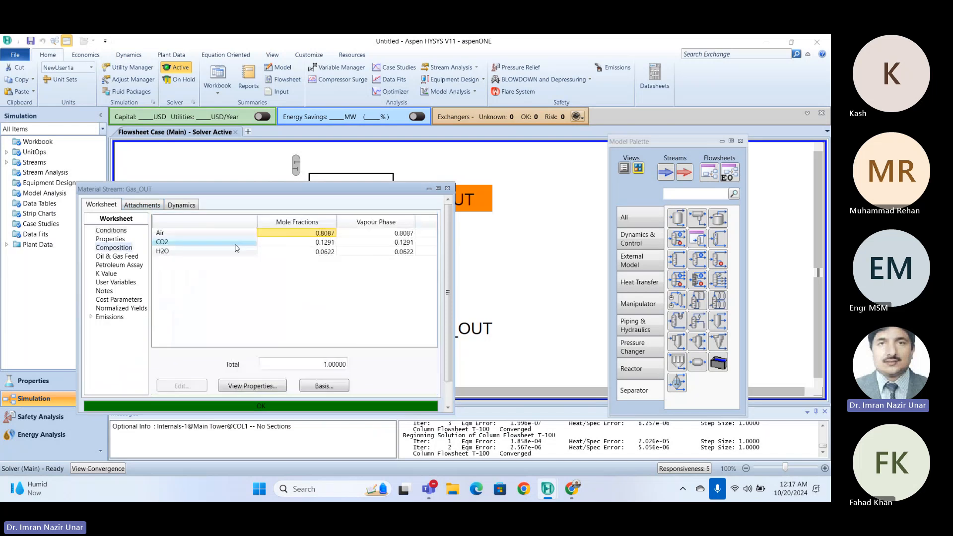
pyautogui.click(323, 244)
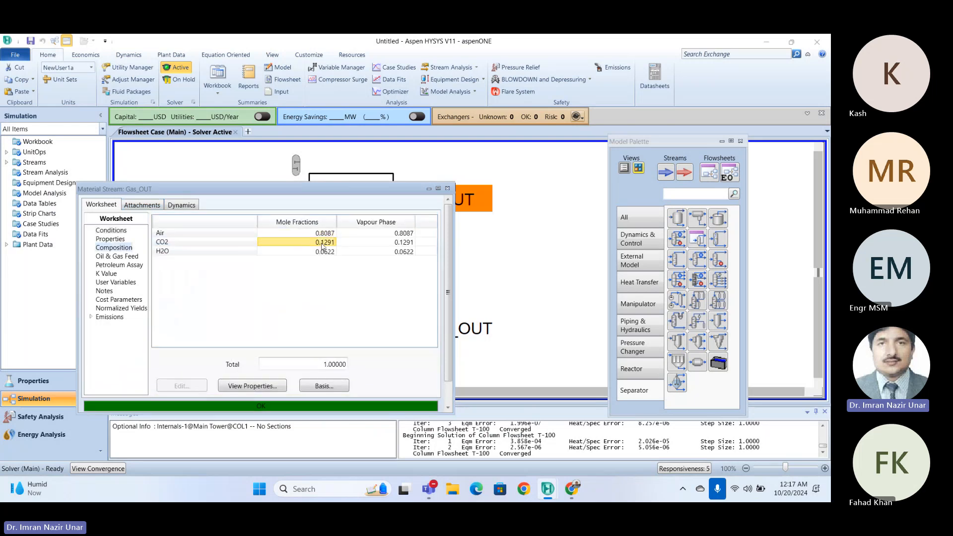
pyautogui.click(447, 189)
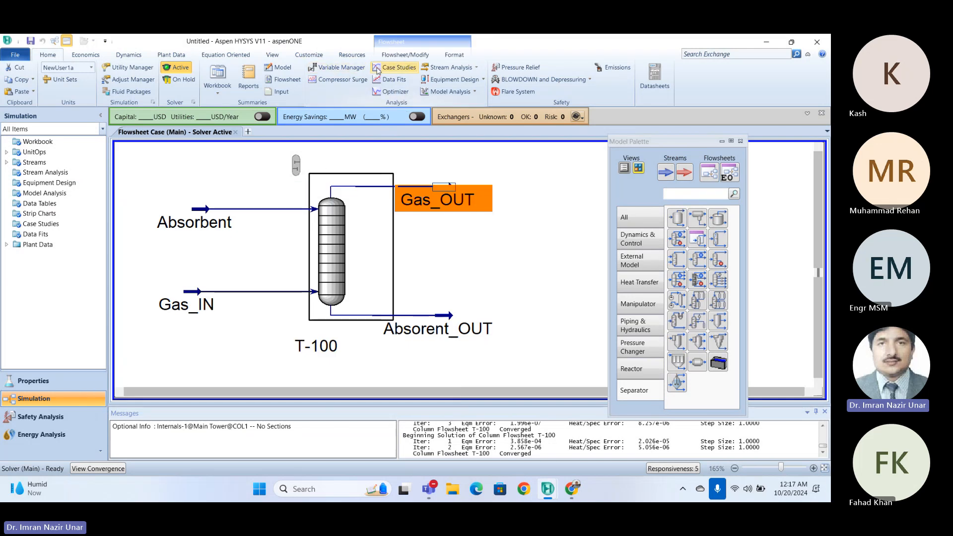
# Step: Add a new case study with the Absorbent stream's Mass Flow as its independent variable
pyautogui.click(396, 67)
pyautogui.click(162, 156)
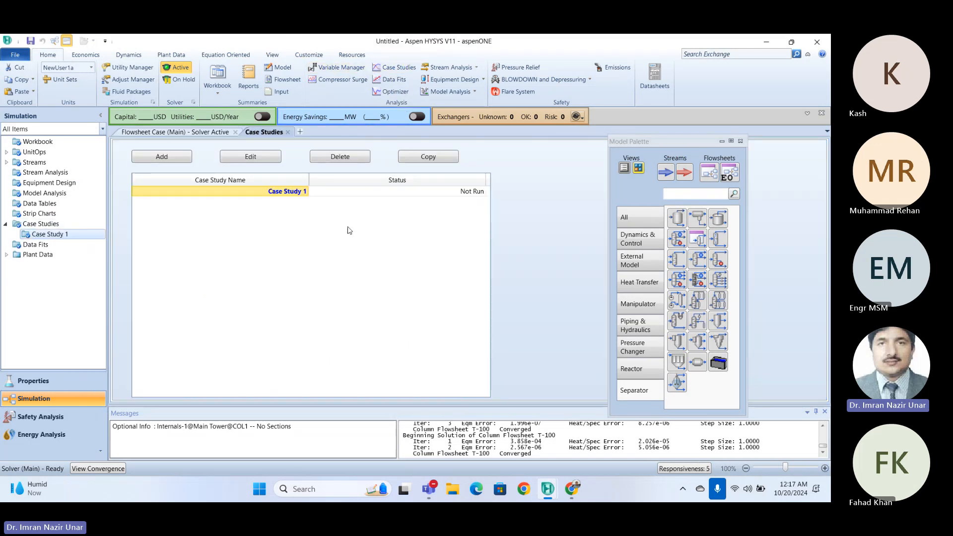
pyautogui.click(561, 170)
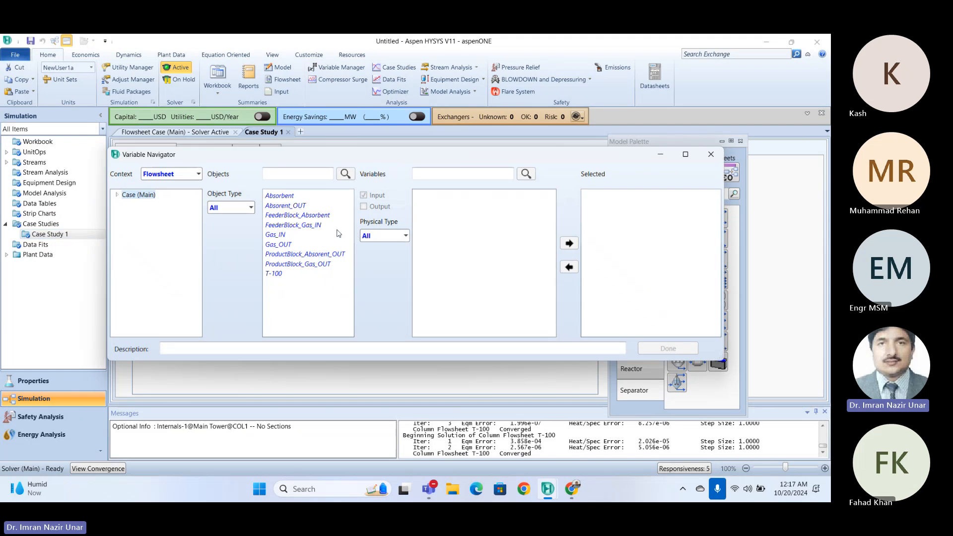
pyautogui.click(286, 198)
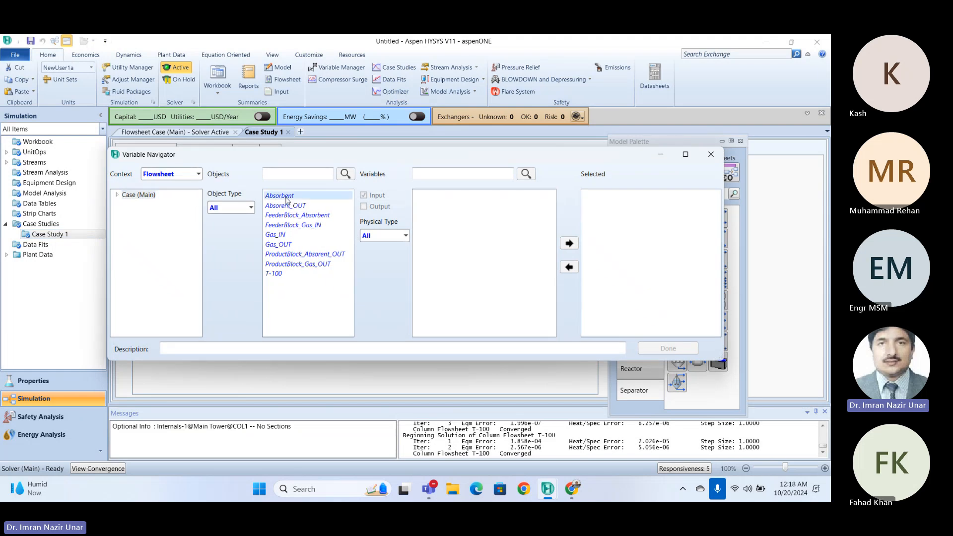
pyautogui.scroll(-10, 541, 304)
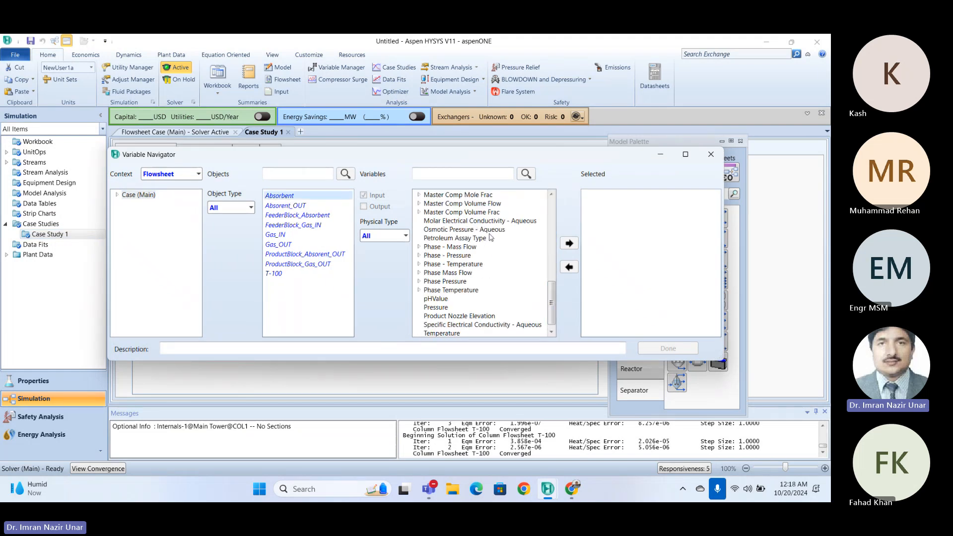
pyautogui.scroll(-1, 467, 277)
pyautogui.scroll(3, 459, 266)
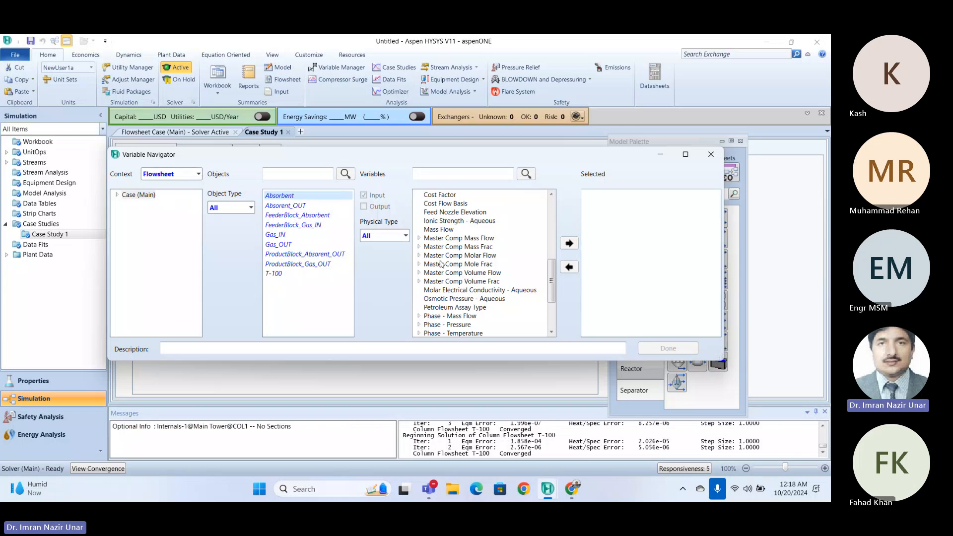
pyautogui.click(431, 231)
pyautogui.click(568, 244)
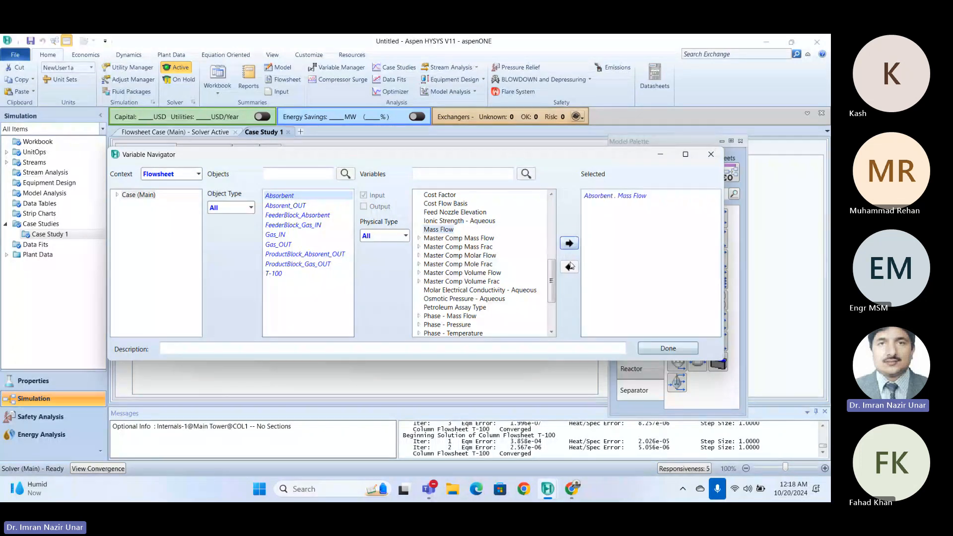
pyautogui.click(668, 348)
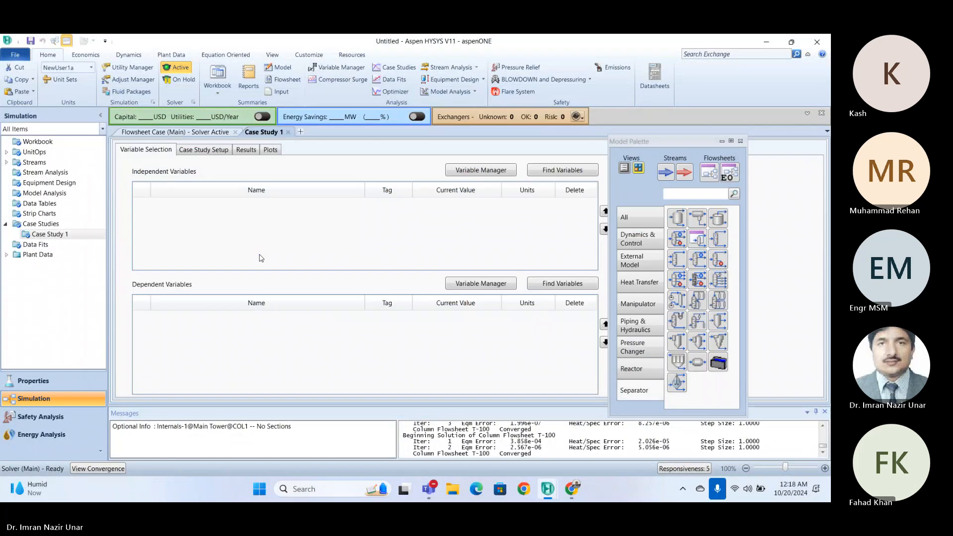
# Step: Add Gas_OUT's Master Comp Mole Frac for CO2 as the case study's dependent variable
pyautogui.click(558, 286)
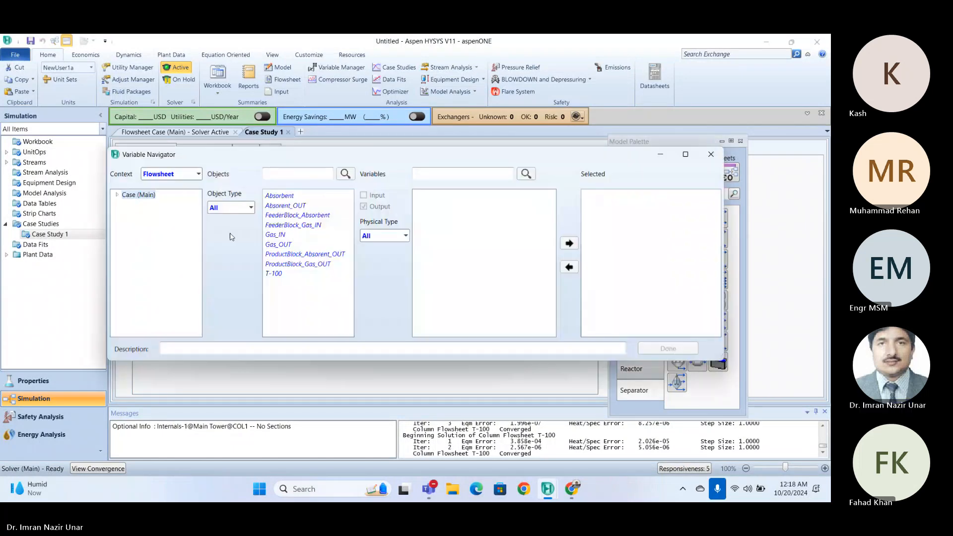
pyautogui.click(284, 245)
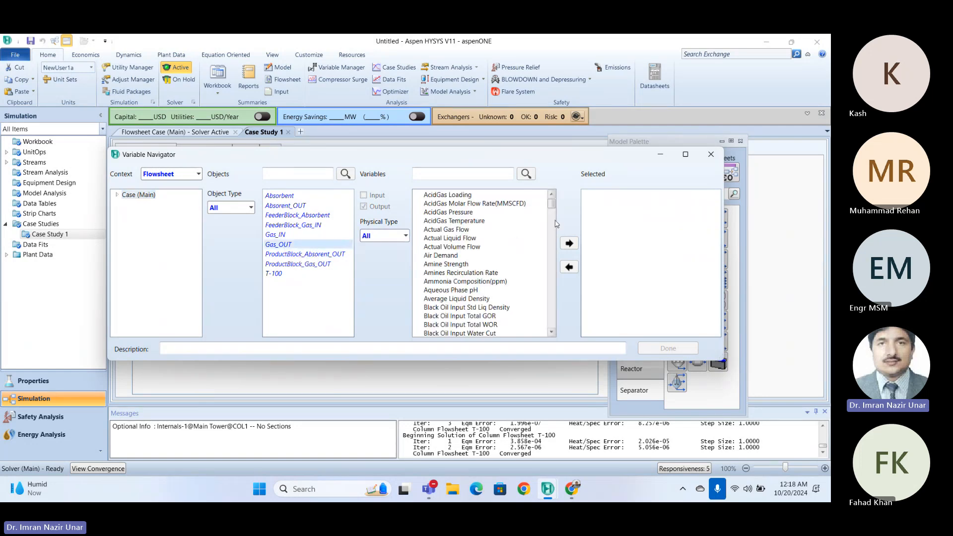
pyautogui.moveTo(552, 203)
pyautogui.mouseDown()
pyautogui.moveTo(556, 232)
pyautogui.moveTo(551, 219)
pyautogui.mouseUp()
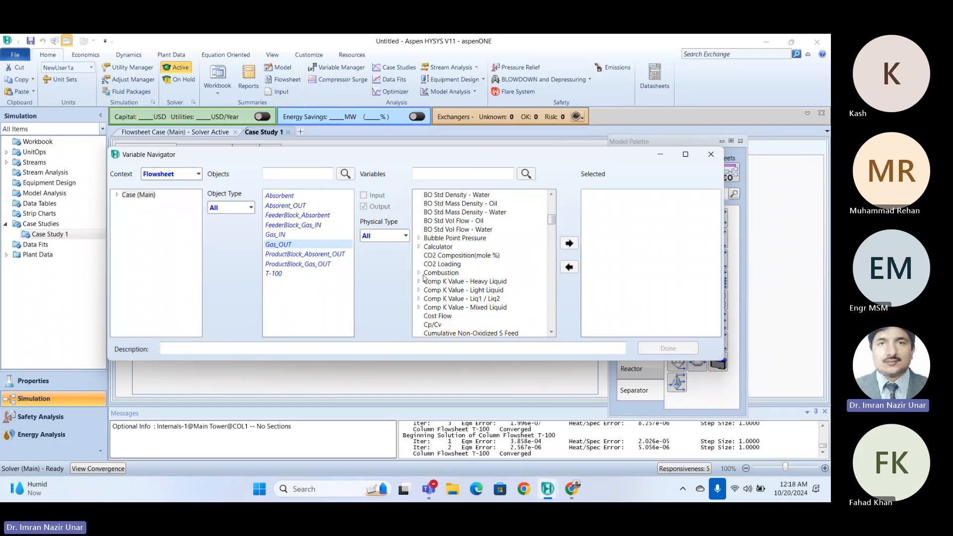
pyautogui.scroll(-1, 439, 260)
pyautogui.scroll(1, 440, 259)
pyautogui.scroll(-15, 440, 258)
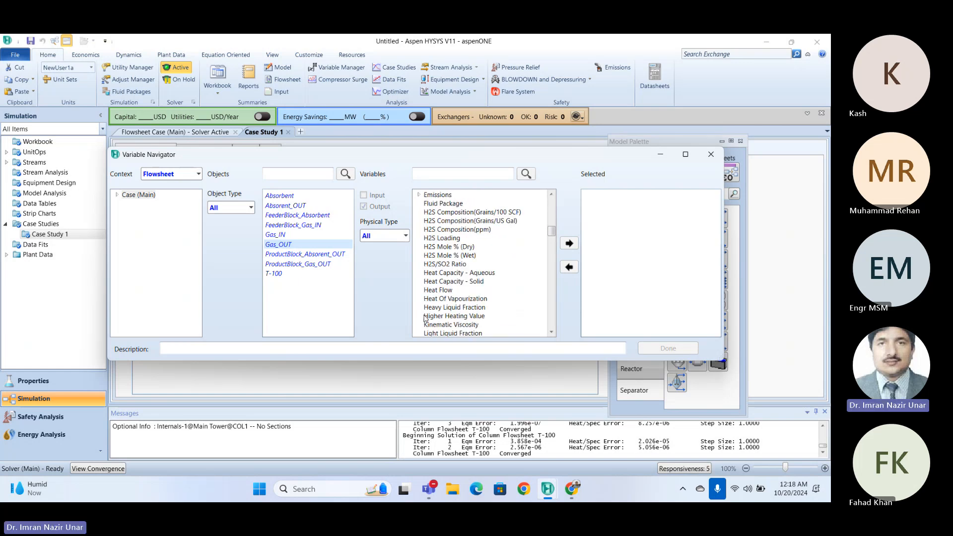
pyautogui.scroll(-1, 434, 283)
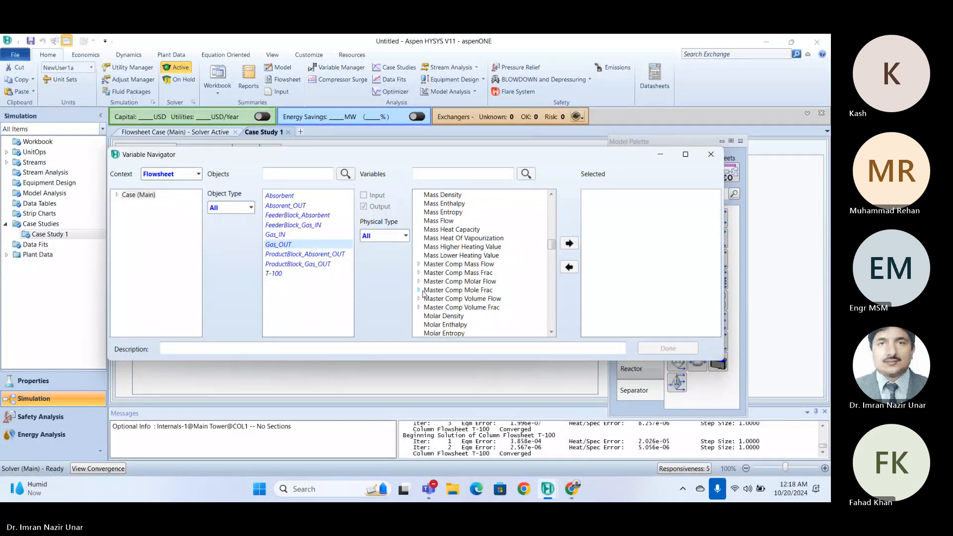
pyautogui.click(419, 290)
pyautogui.click(441, 308)
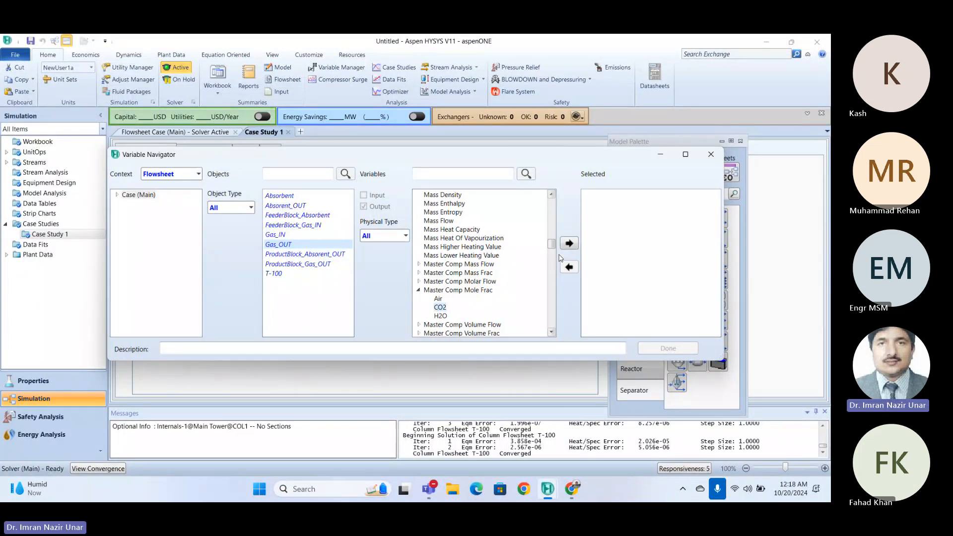
pyautogui.click(570, 243)
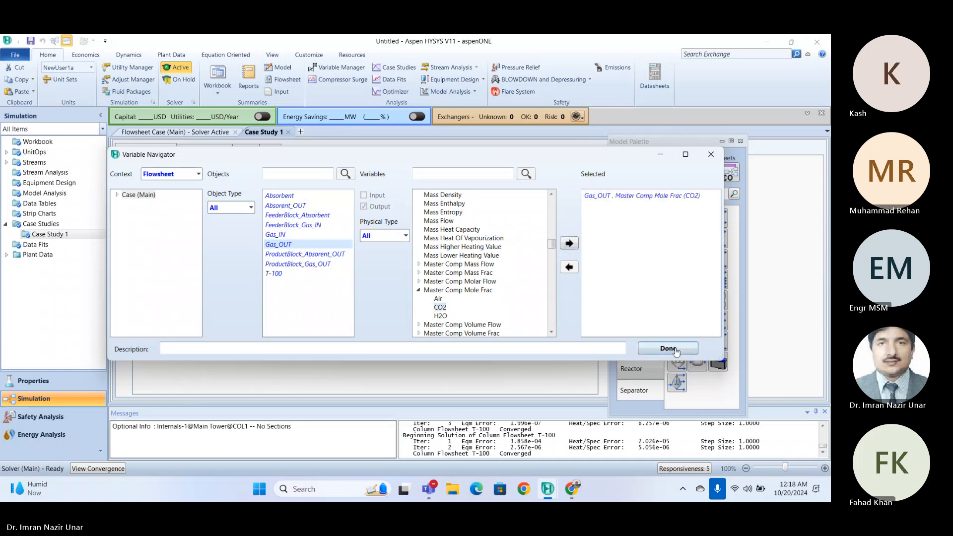
pyautogui.click(669, 349)
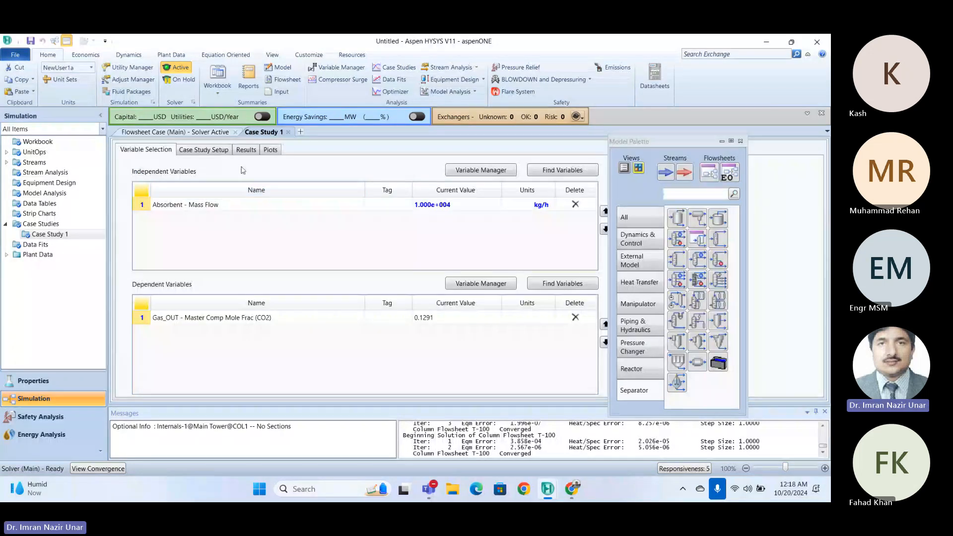
# Step: Set the case study's absorbent mass flow range from 500 to 50000 kg/h with a step size of 500 kg/h
pyautogui.click(205, 150)
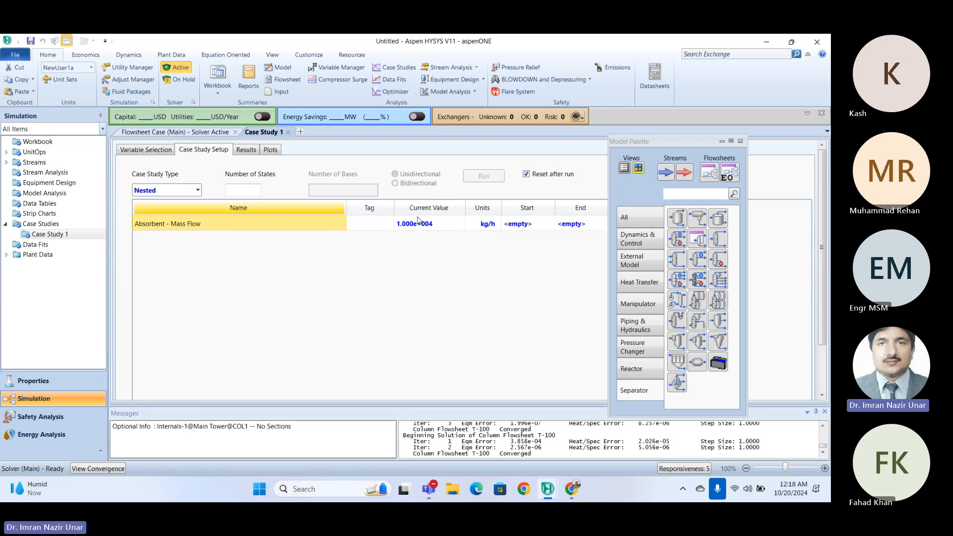
pyautogui.click(525, 224)
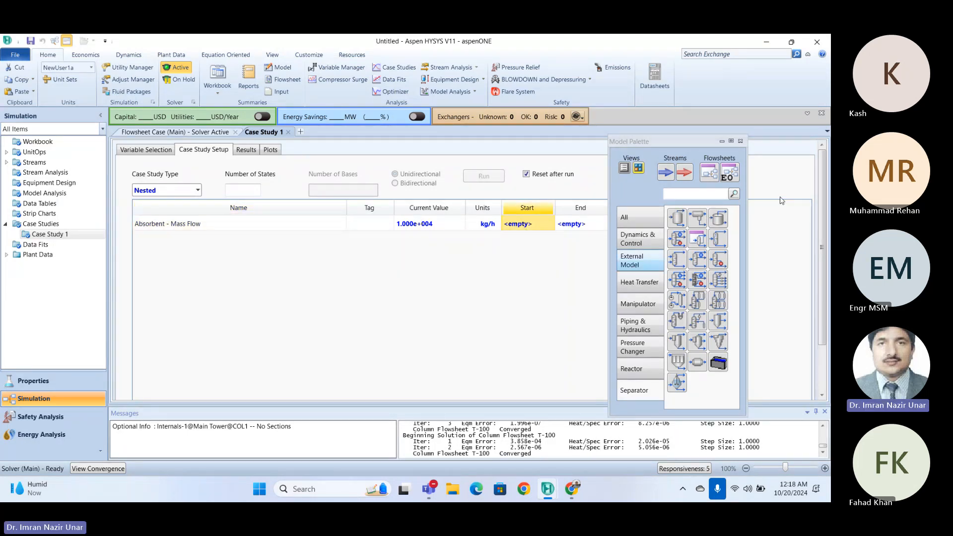
pyautogui.moveTo(711, 142); pyautogui.dragTo(315, 248)
pyautogui.click(591, 225)
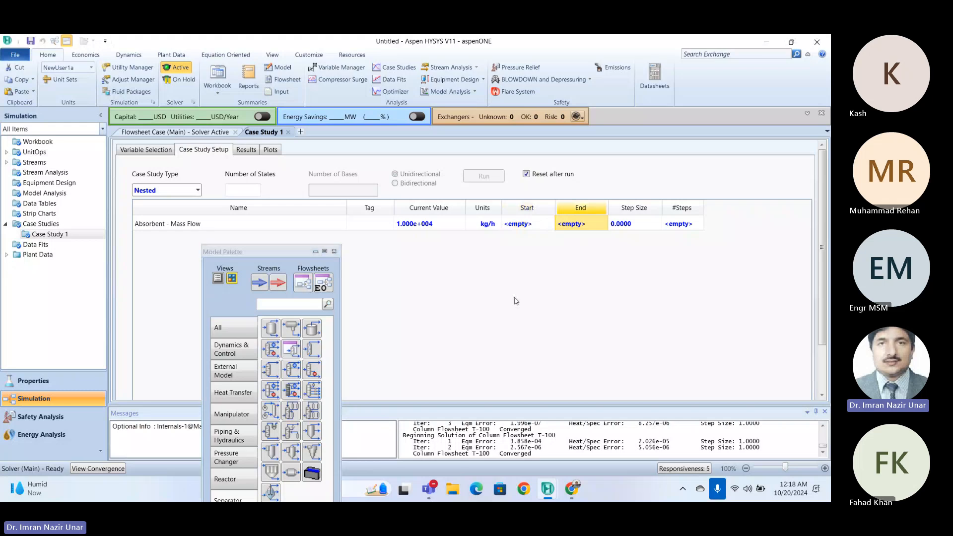
pyautogui.click(525, 225)
pyautogui.click(525, 224)
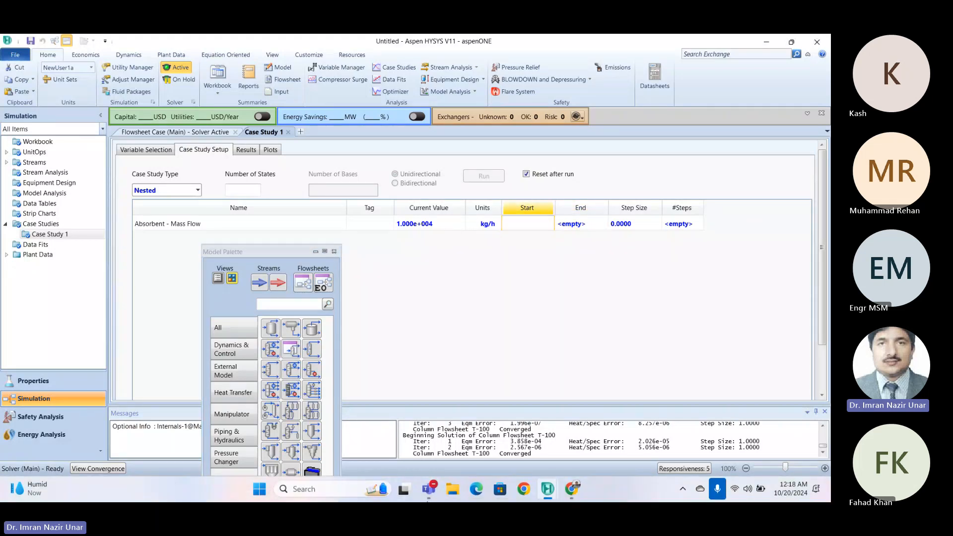
pyautogui.write('500')
pyautogui.press('Return')
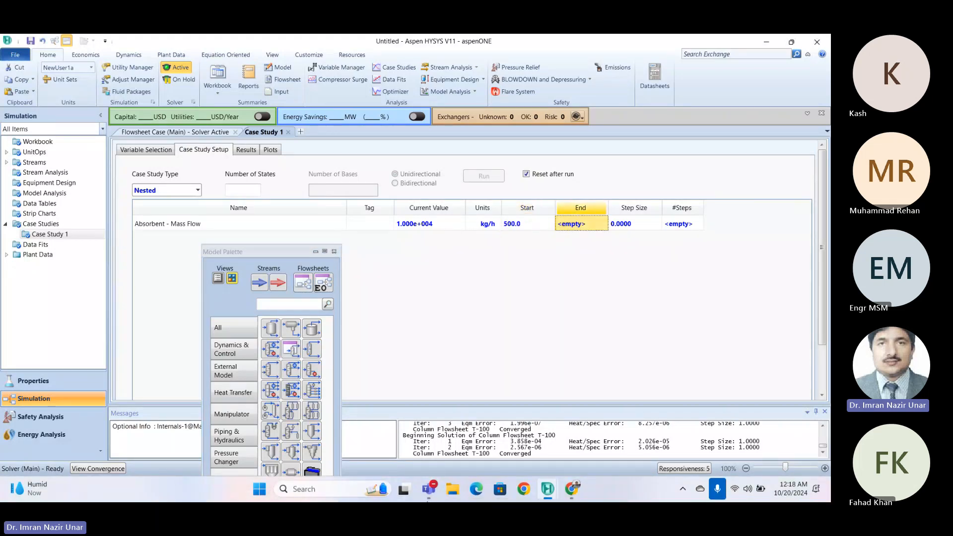
pyautogui.write('5.000e+0')
pyautogui.press('Return')
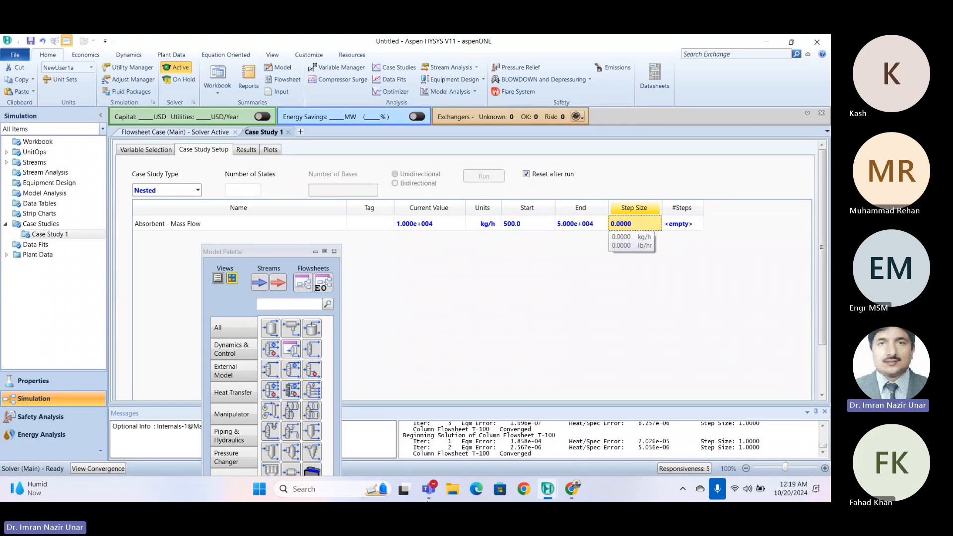
pyautogui.write('500')
pyautogui.press('Return')
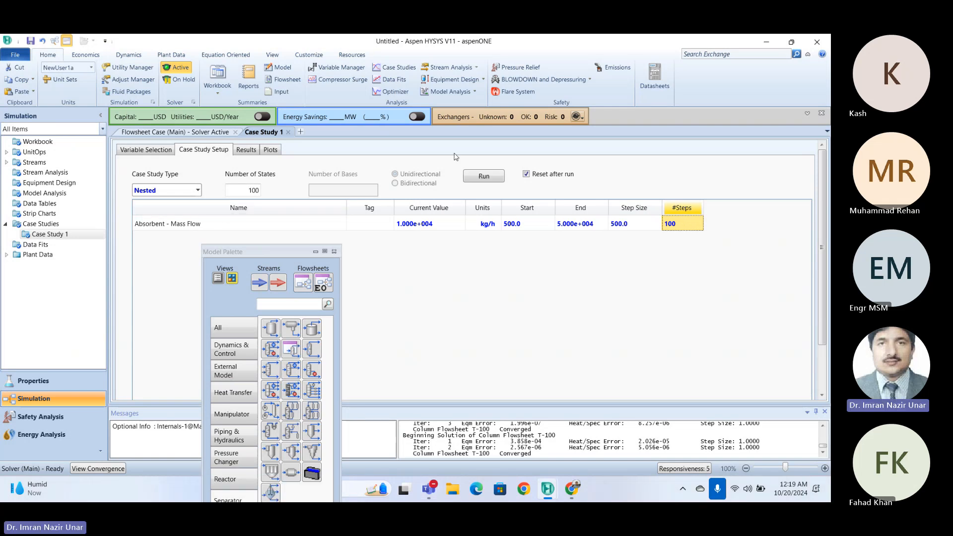
# Step: Run the case study and examine the plot of Gas_OUT CO2 mole fraction against absorbent mass flow
pyautogui.click(480, 177)
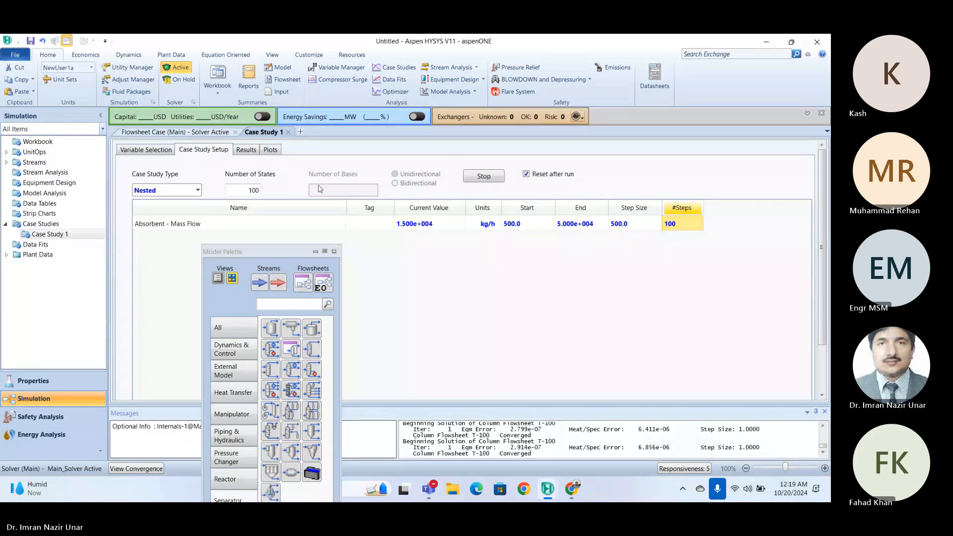
pyautogui.click(269, 153)
pyautogui.click(216, 153)
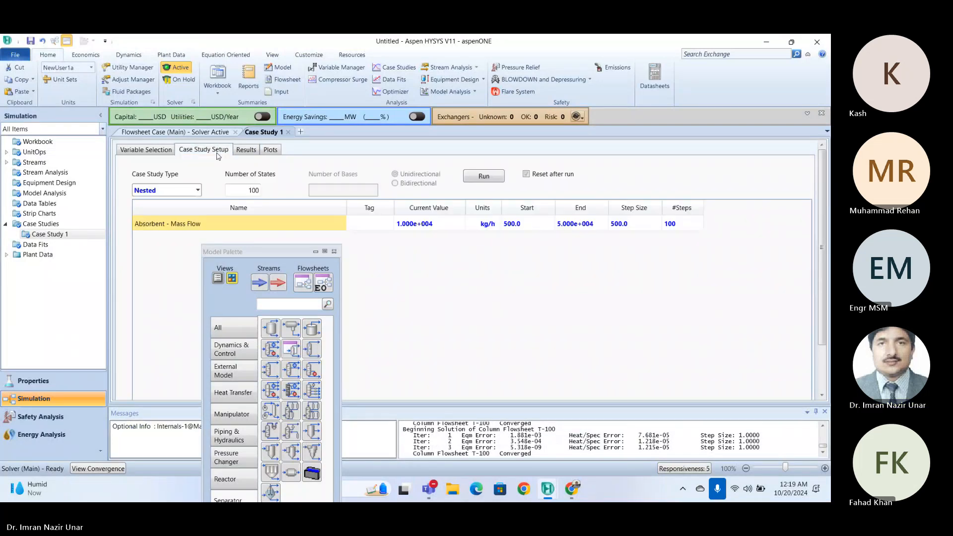
pyautogui.click(271, 151)
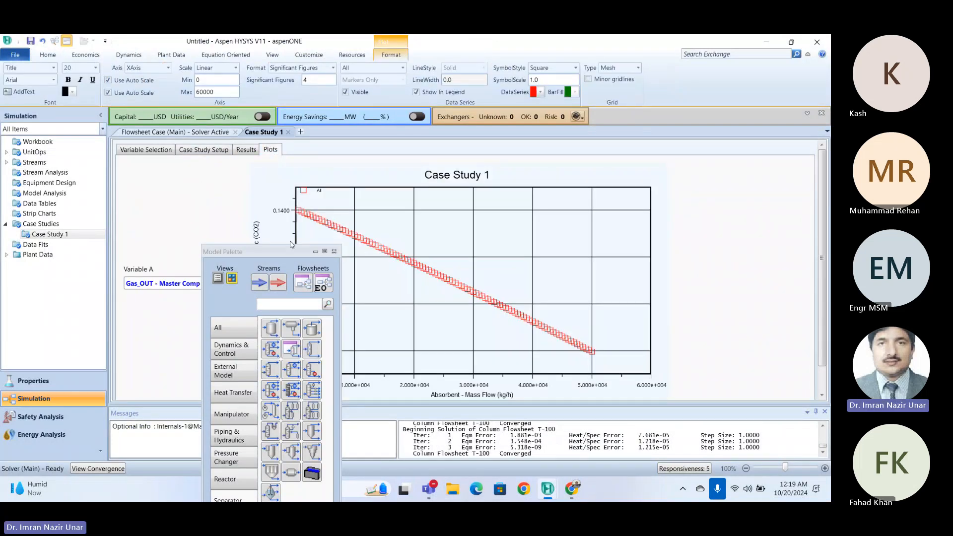
pyautogui.moveTo(290, 259); pyautogui.dragTo(97, 216)
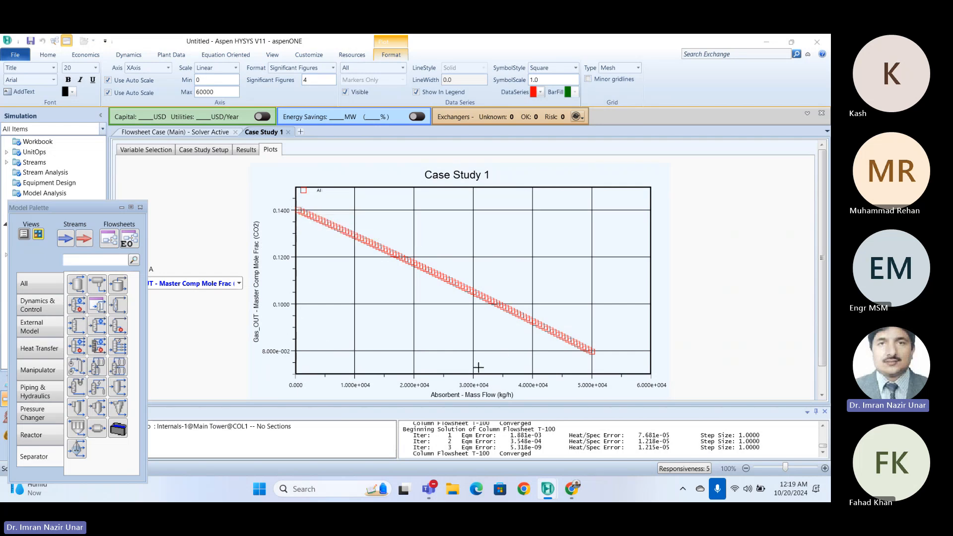
pyautogui.moveTo(588, 352)
# Step: Set the end of the case study's absorbent mass flow range to 100000 kg/h
pyautogui.moveTo(95, 207); pyautogui.dragTo(397, 192)
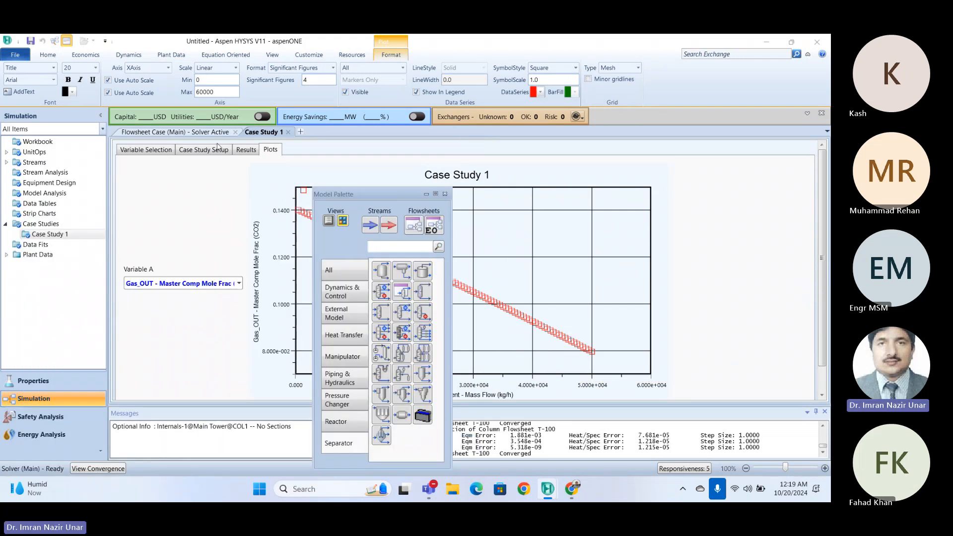
pyautogui.click(217, 149)
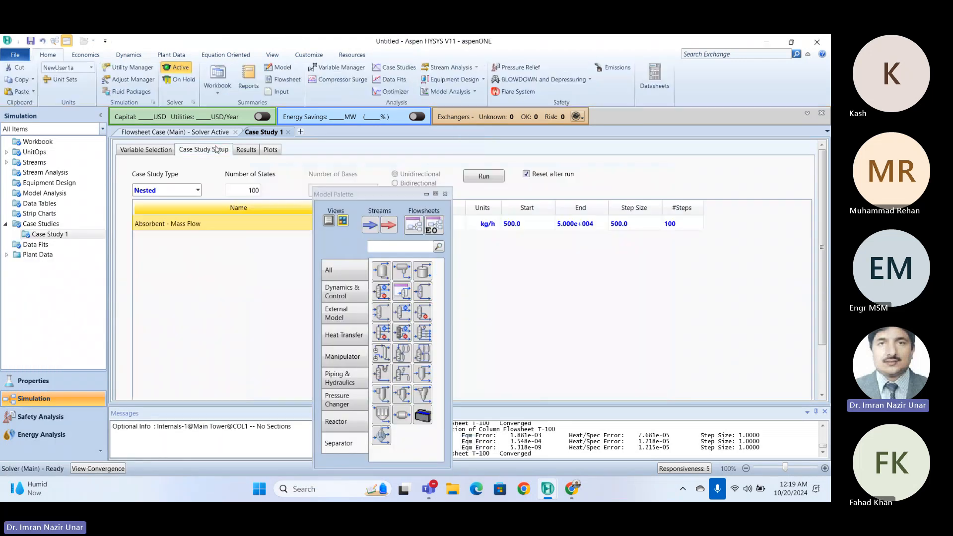
pyautogui.click(573, 225)
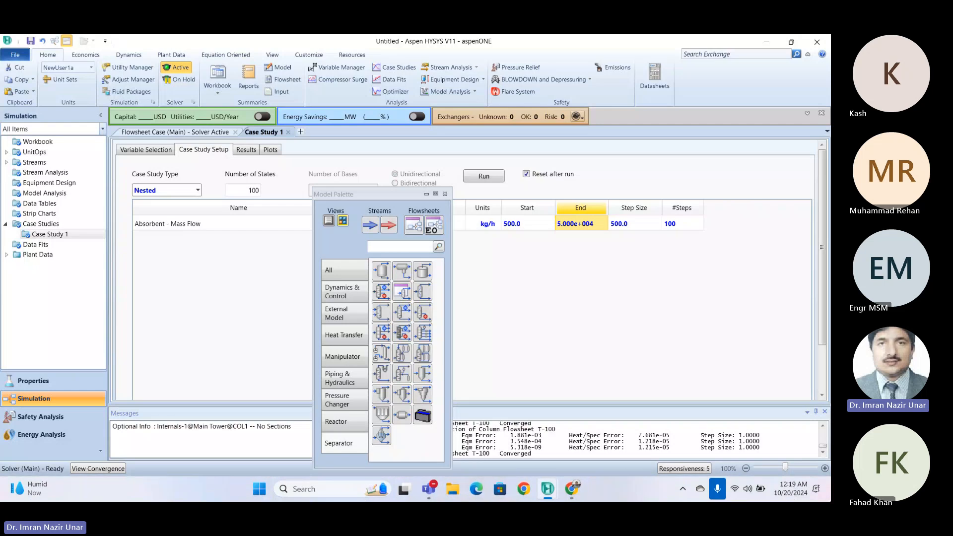
pyautogui.write('80000')
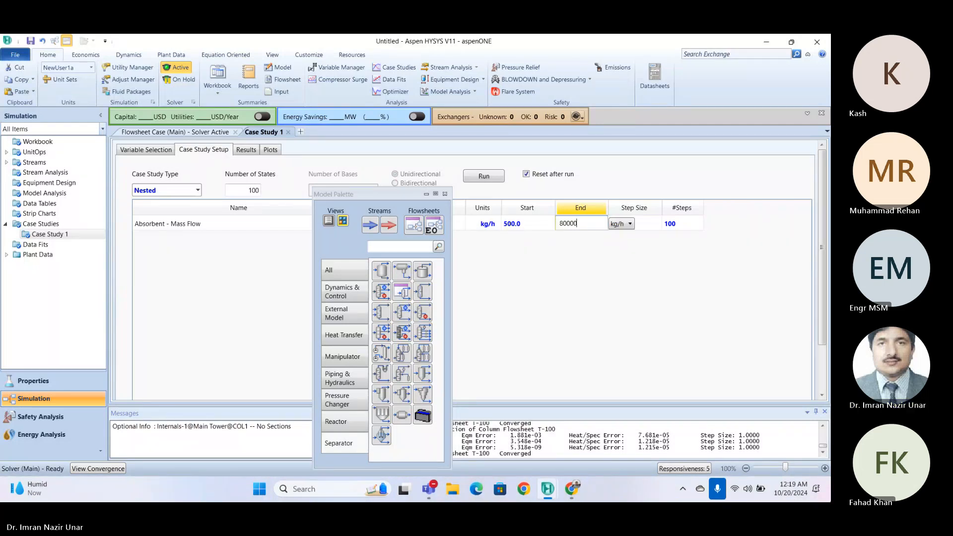
pyautogui.write('100000')
pyautogui.press('Return')
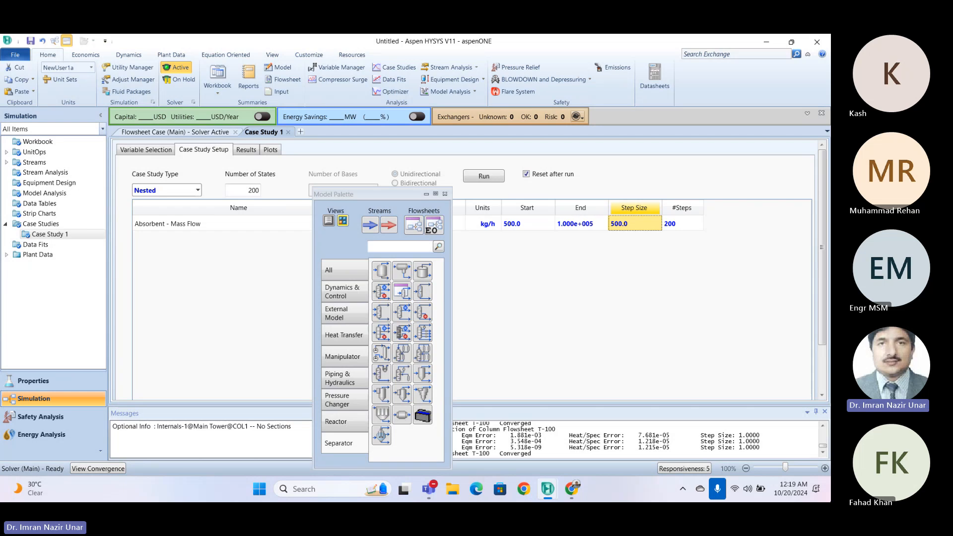
# Step: Set the absorbent mass flow step size to 5000 kg/h
pyautogui.press('Return')
pyautogui.press('Left')
pyautogui.write('50')
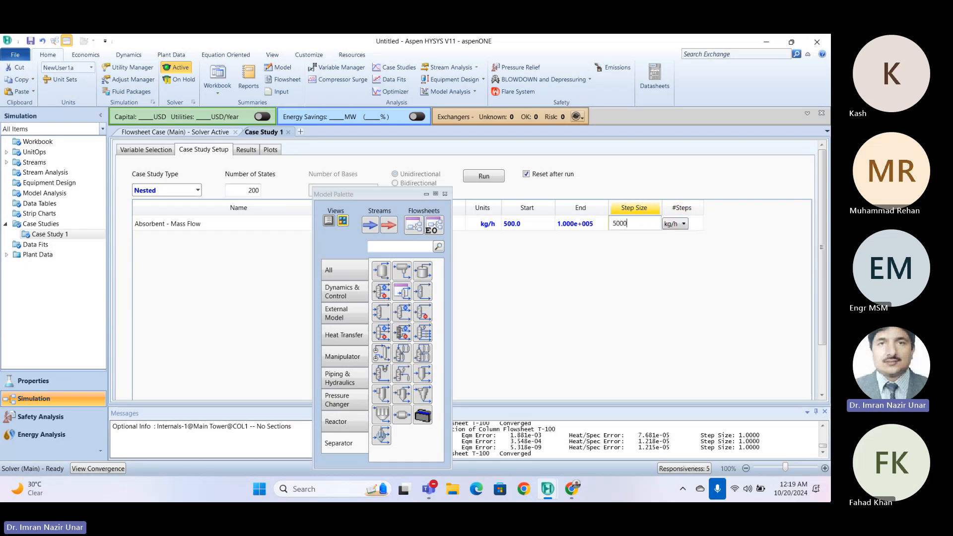
pyautogui.press('Return')
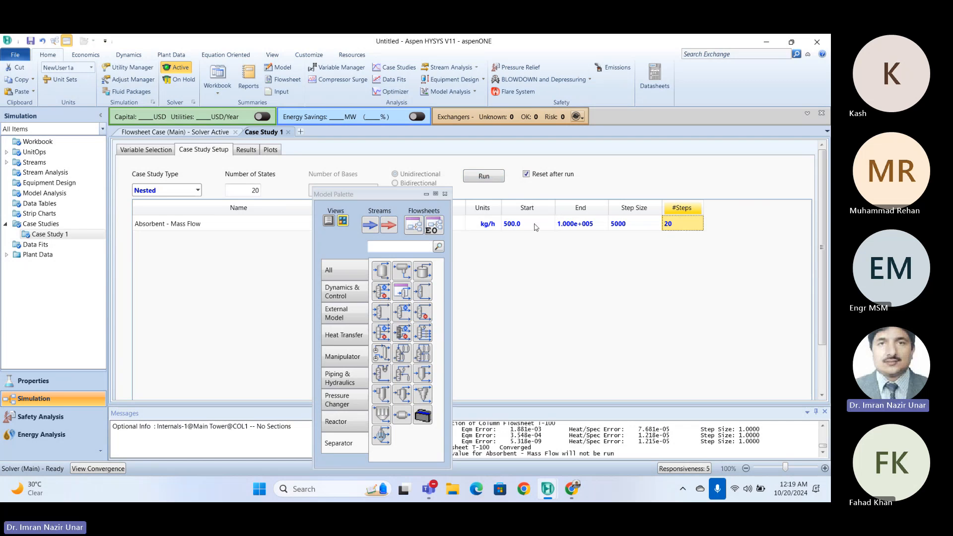
# Step: Change the case study's absorbent mass flow step size to 2500 kg/h
pyautogui.click(647, 228)
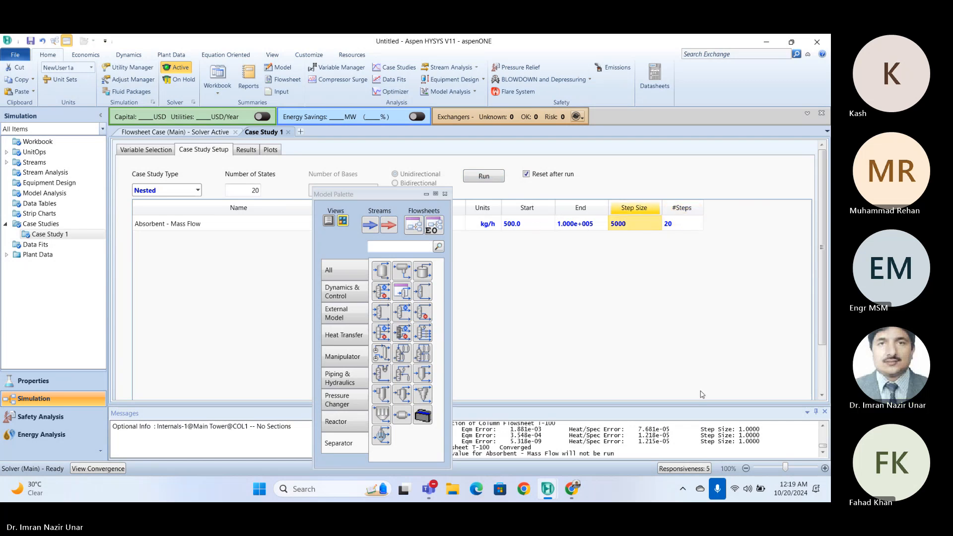
pyautogui.write('2500')
pyautogui.press('Return')
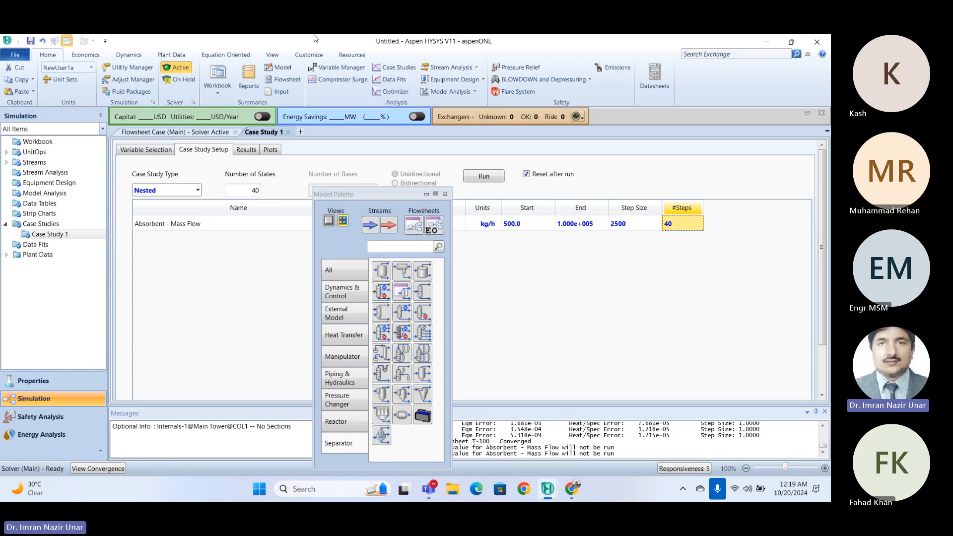
# Step: Run the case study over the extended flow range and view its plot unobstructed by the Model Palette
pyautogui.click(481, 177)
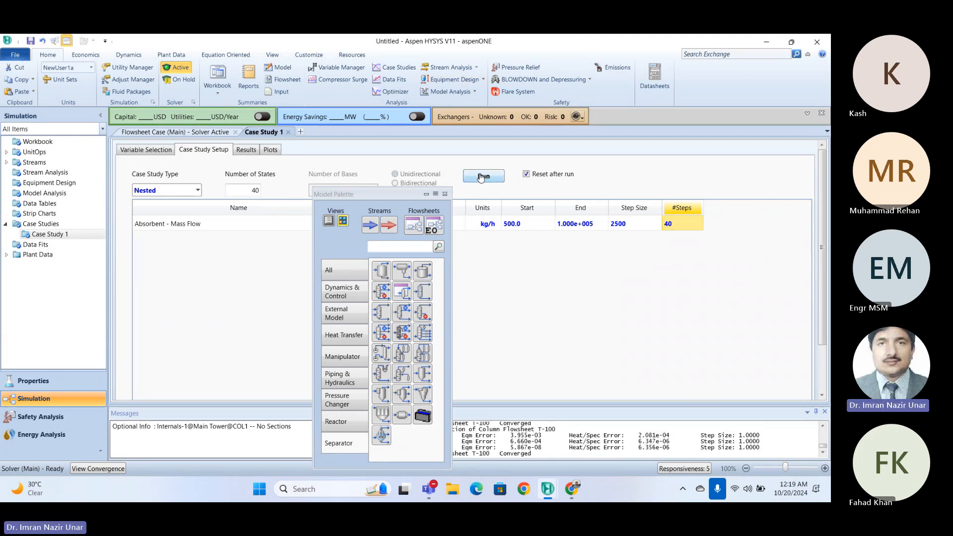
pyautogui.click(270, 149)
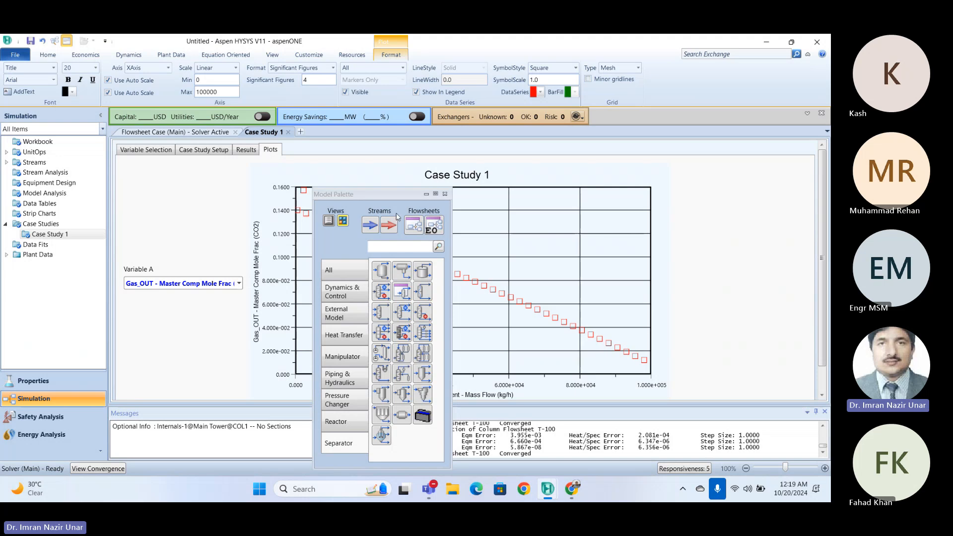
pyautogui.click(428, 194)
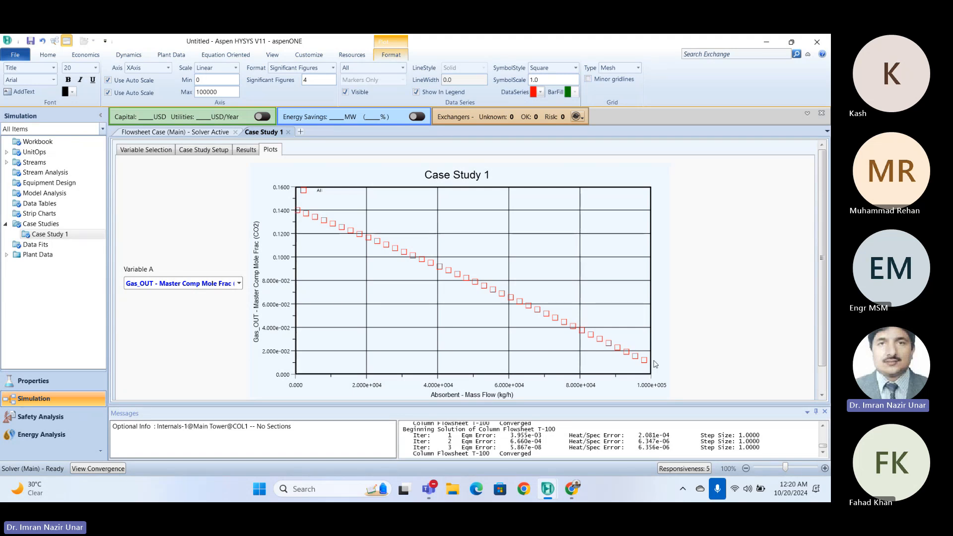
# Step: Review the case study's results table of Gas_OUT CO2 mole fraction for each absorbent mass flow, through the last case
pyautogui.click(238, 151)
pyautogui.scroll(-5, 274, 347)
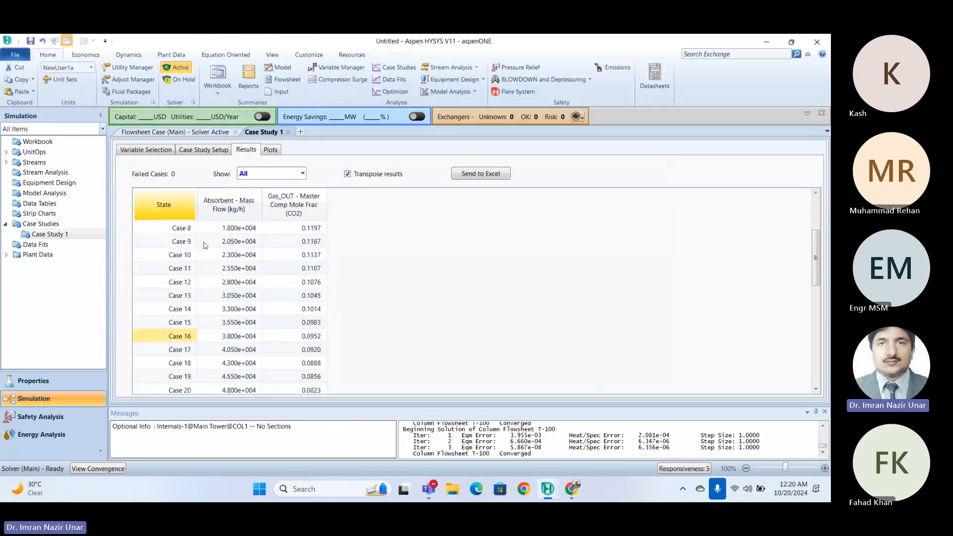
pyautogui.scroll(-4, 273, 346)
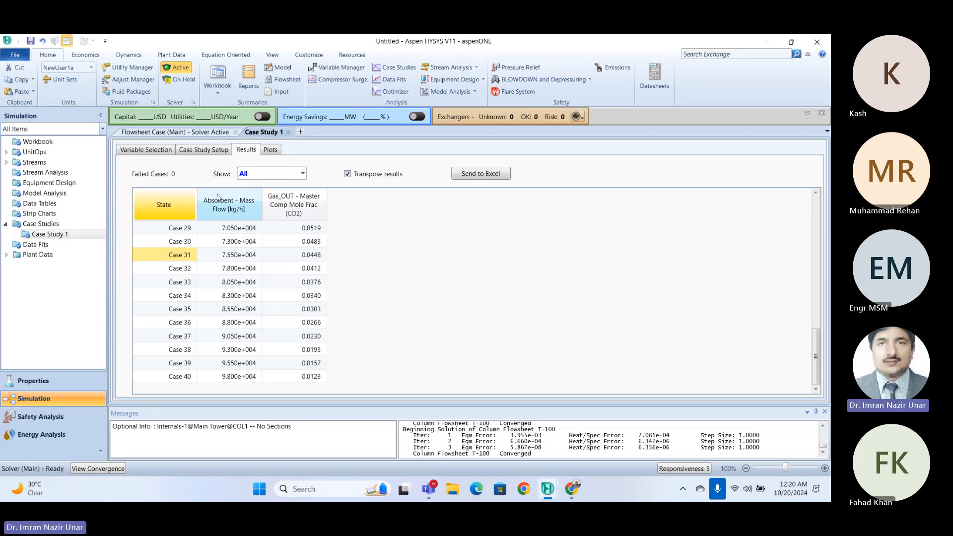
# Step: Open column T-100 from the flowsheet and look through its profile, composition estimate, efficiency and solver parameters
pyautogui.click(170, 130)
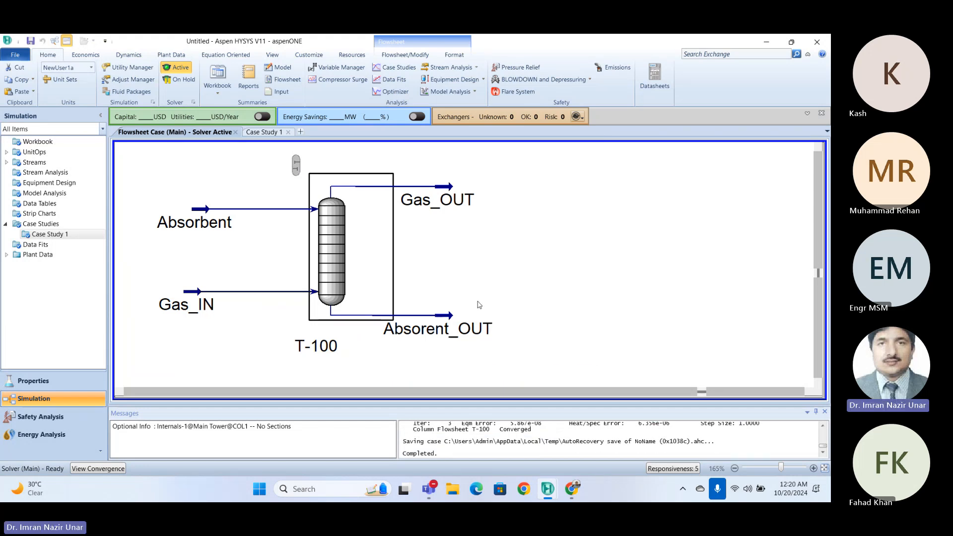
pyautogui.doubleClick(342, 270)
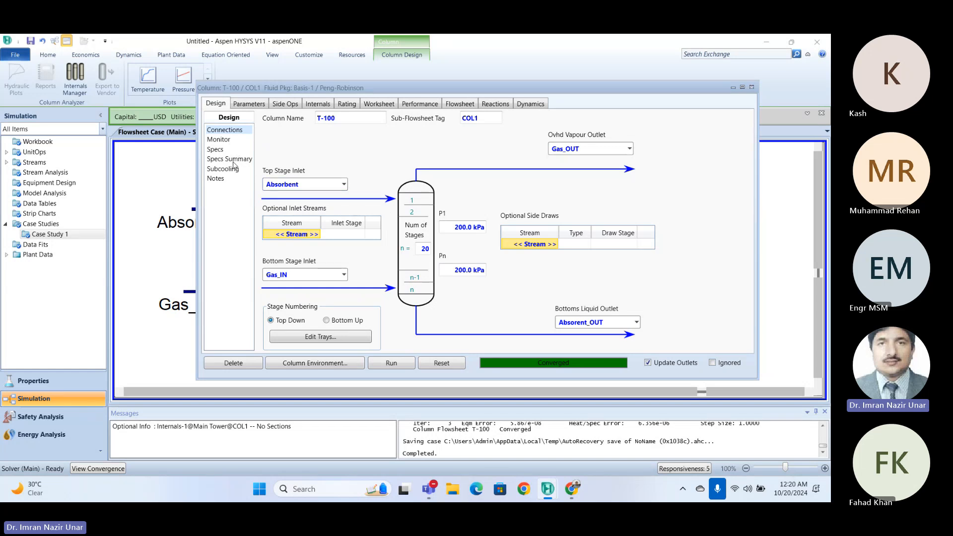
pyautogui.click(252, 104)
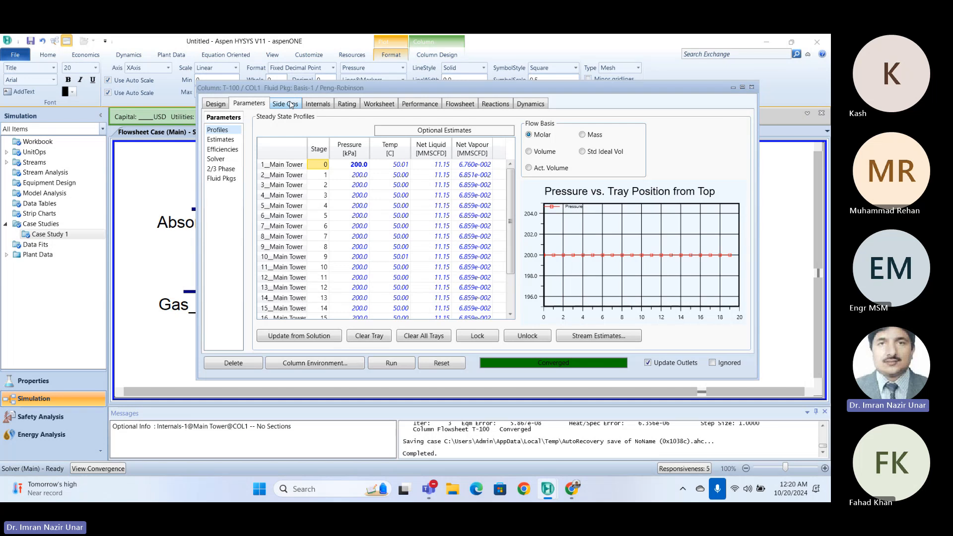
pyautogui.click(291, 105)
pyautogui.click(248, 104)
pyautogui.click(218, 141)
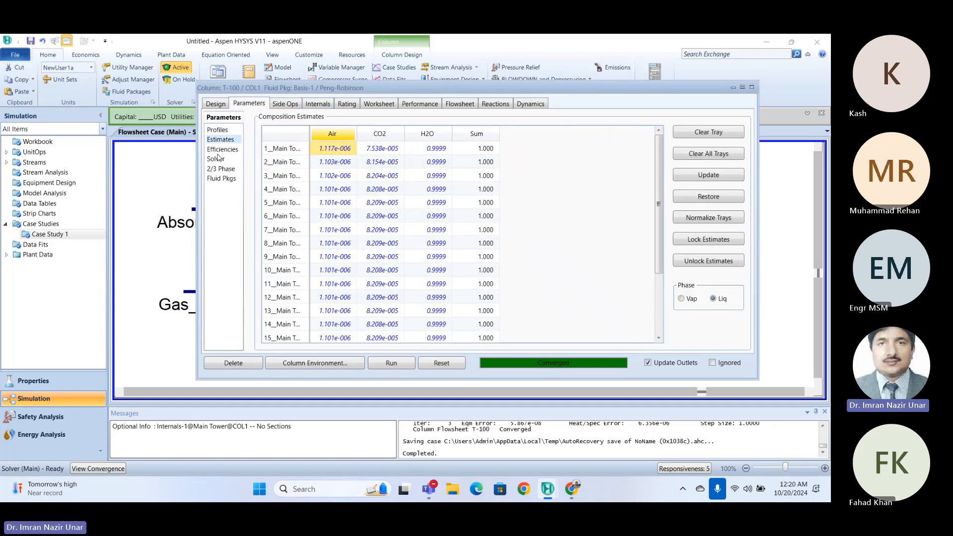
pyautogui.click(222, 149)
pyautogui.click(216, 159)
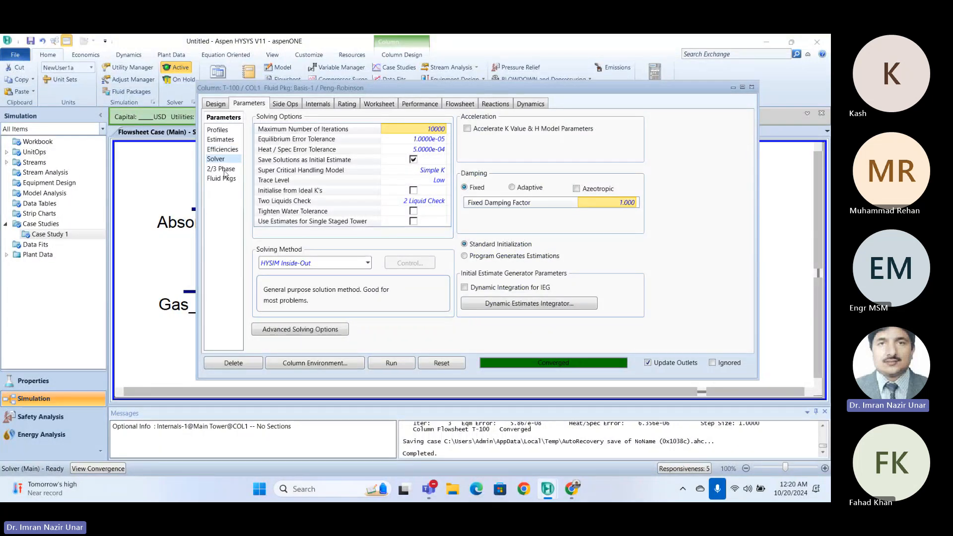
# Step: Show the T-100 steady state profiles with the flow basis set to Mass
pyautogui.click(222, 149)
pyautogui.click(217, 129)
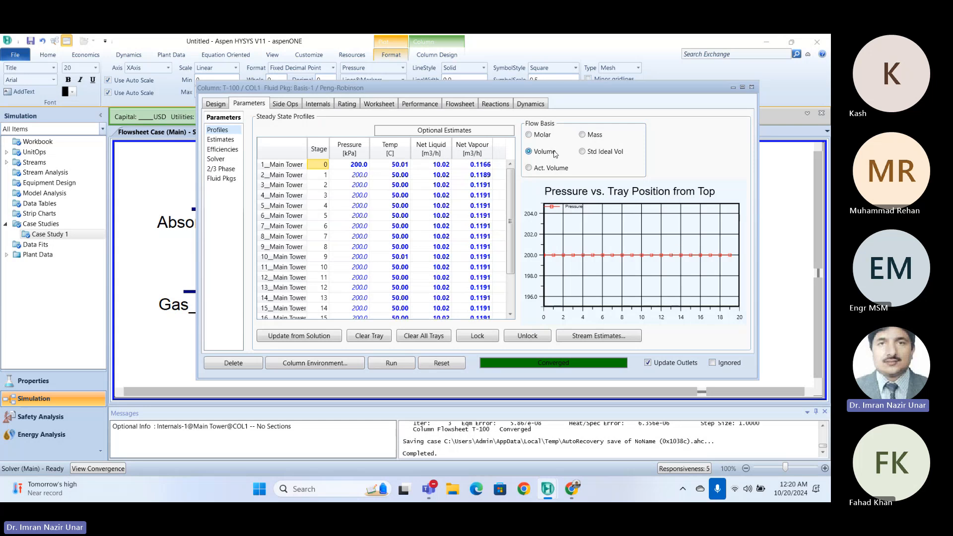
pyautogui.click(583, 135)
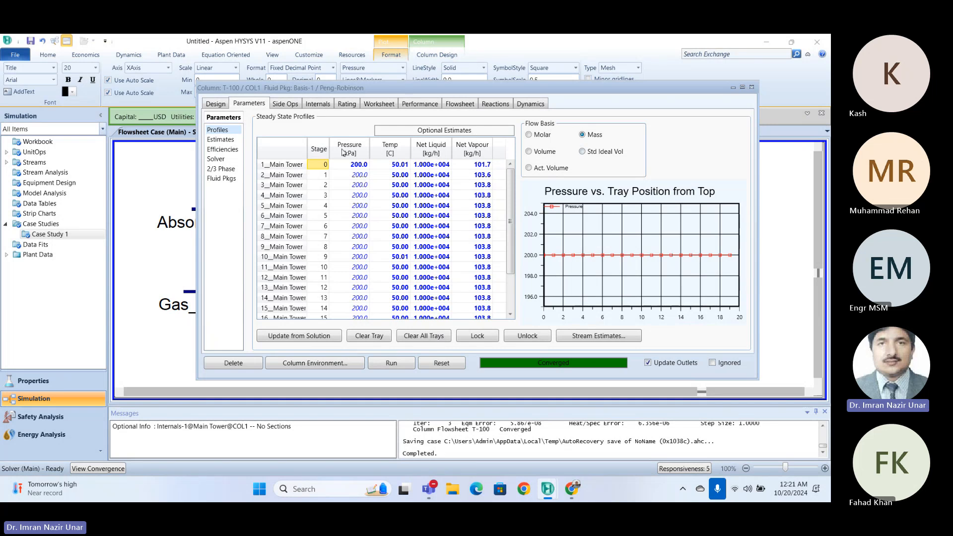
# Step: Examine the tray-by-tray composition estimates for Air, CO2 and H2O in column T-100
pyautogui.click(218, 141)
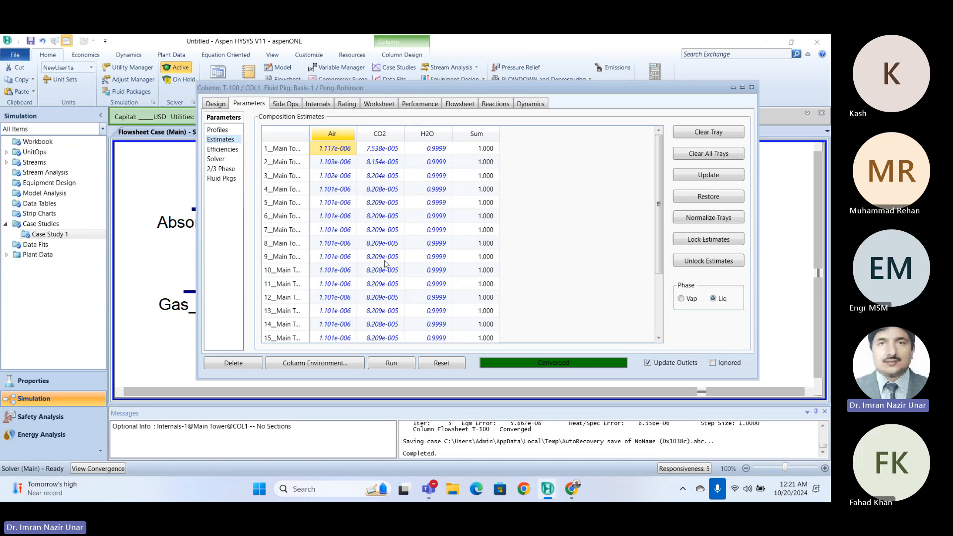
pyautogui.scroll(-6, 386, 263)
pyautogui.scroll(-1, 390, 260)
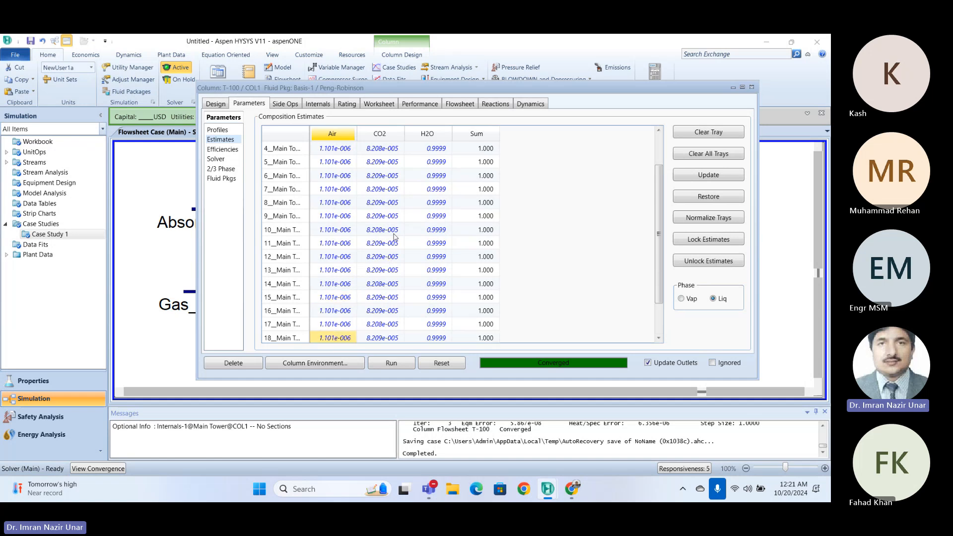
pyautogui.scroll(6, 389, 260)
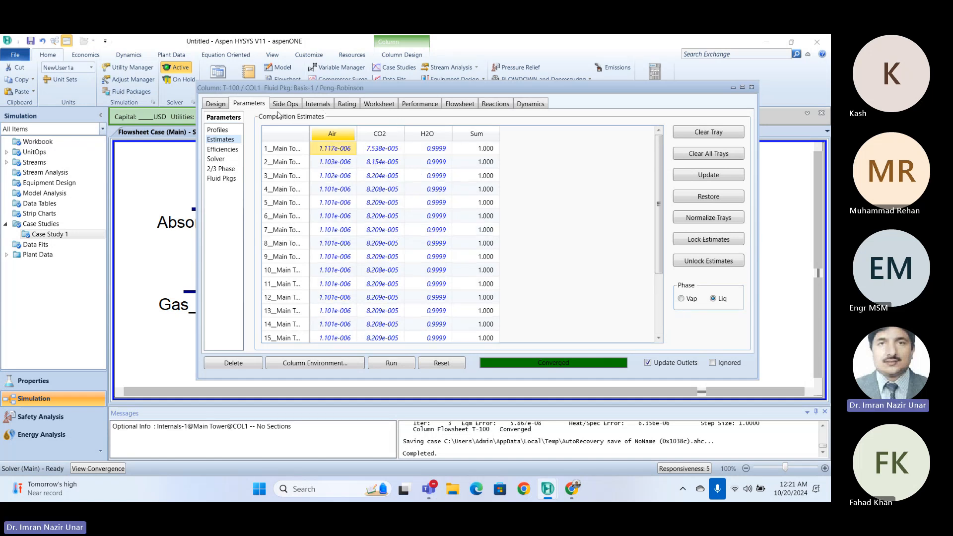
# Step: Review the design connections, column specifications and specs summary of column T-100
pyautogui.click(217, 104)
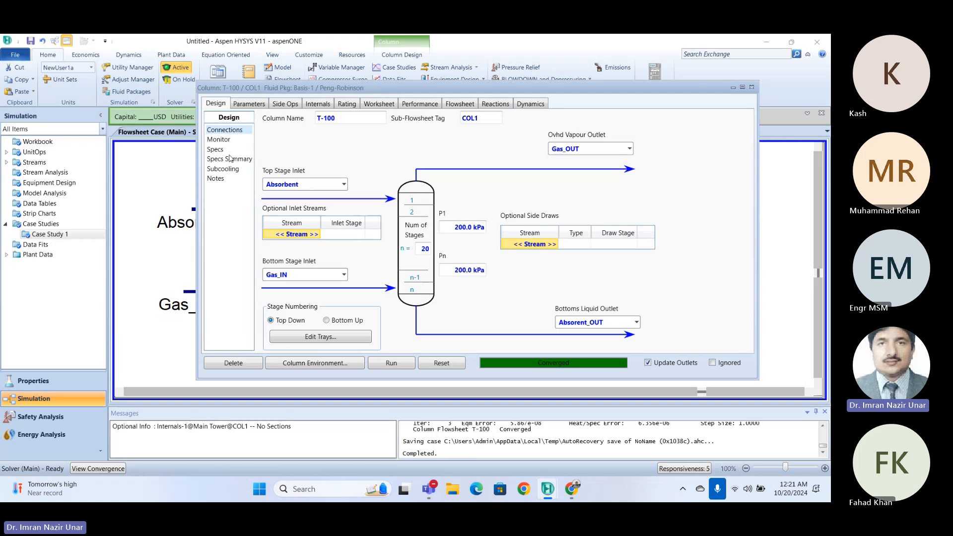
pyautogui.click(216, 150)
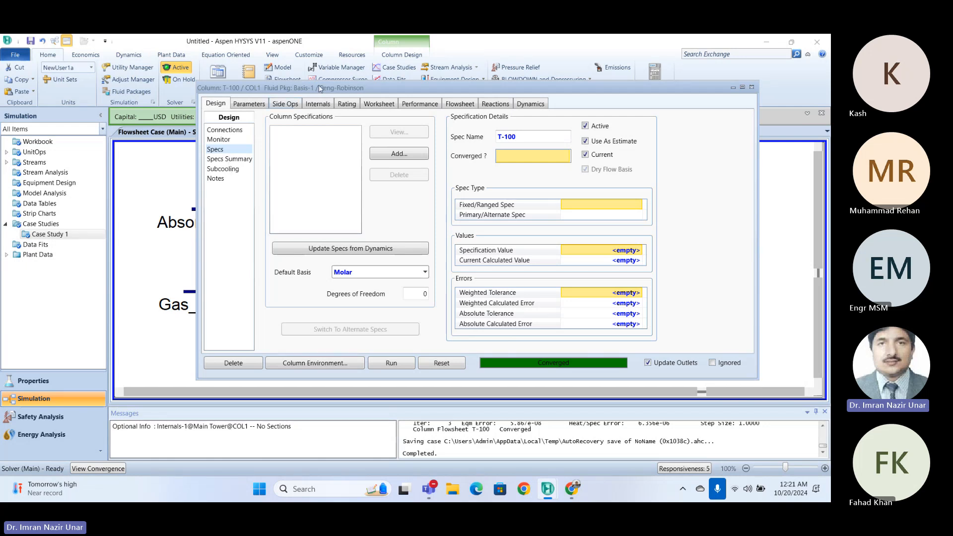
pyautogui.moveTo(337, 88); pyautogui.dragTo(319, 115)
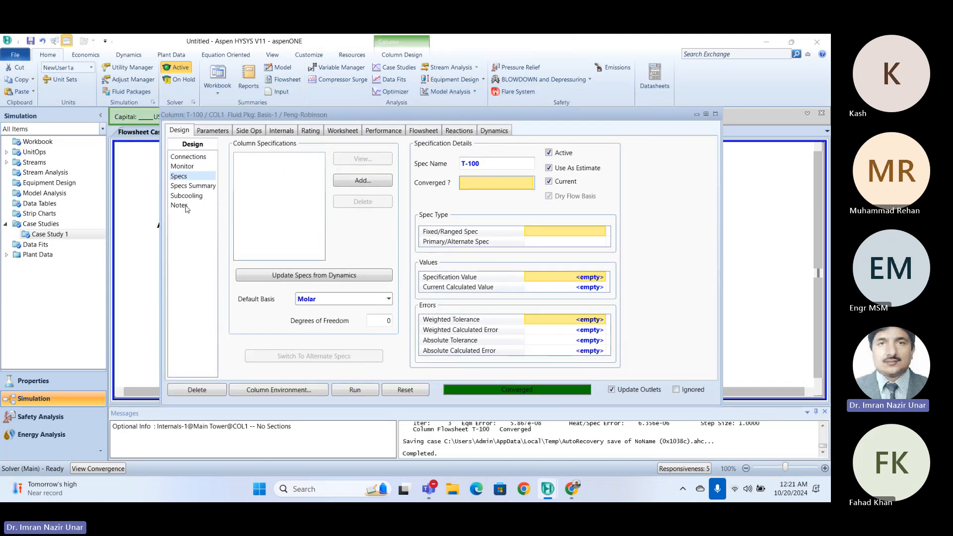
pyautogui.click(185, 190)
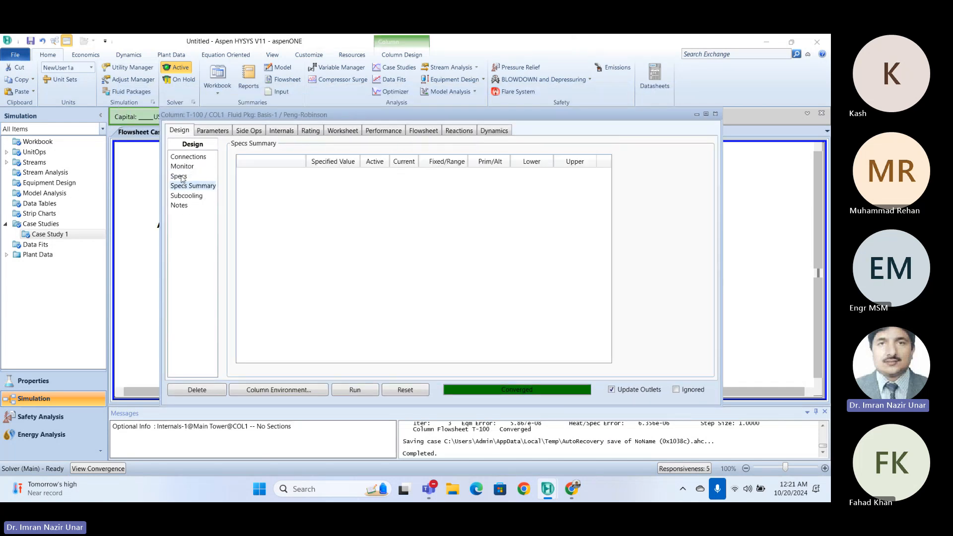
pyautogui.click(180, 177)
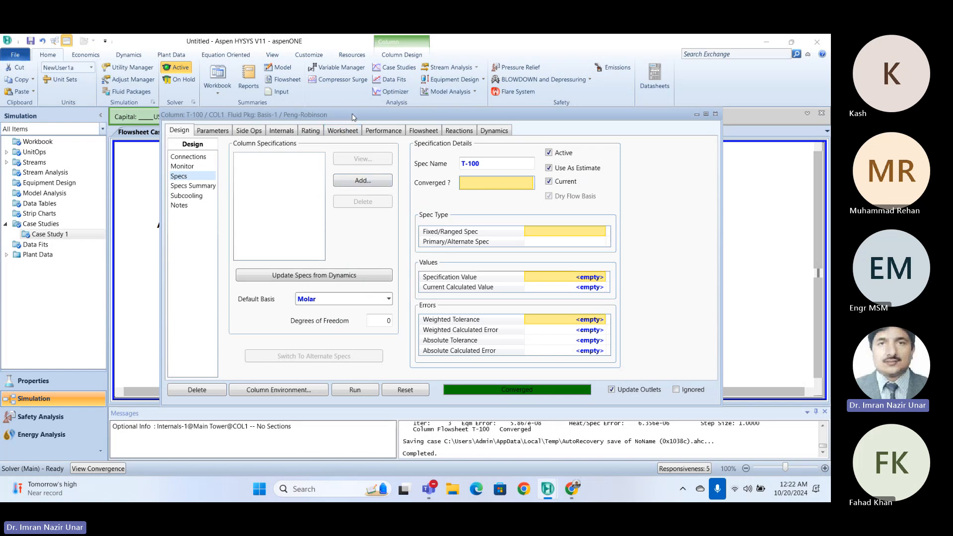
pyautogui.moveTo(355, 118); pyautogui.dragTo(377, 123)
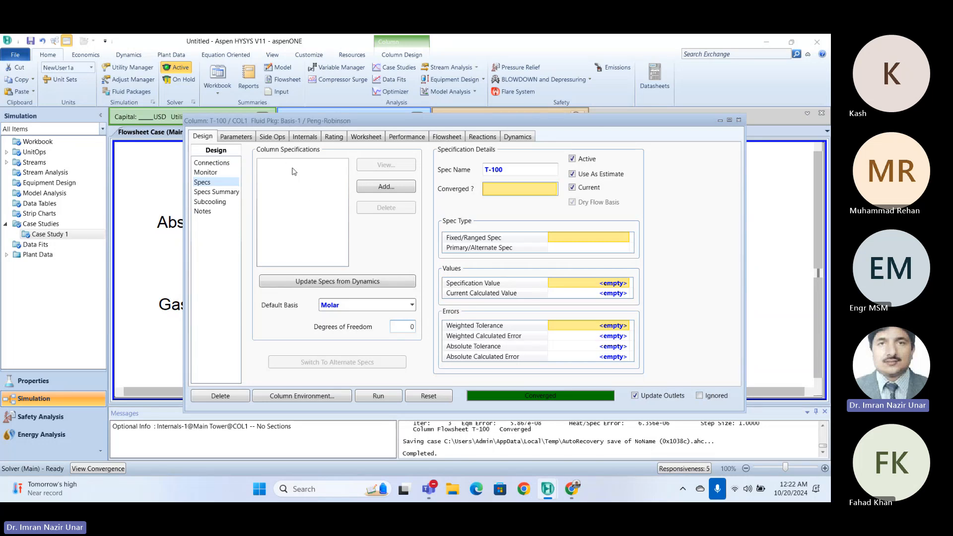
# Step: Browse the column specification types available for T-100, then close the list without adding a spec
pyautogui.click(386, 186)
pyautogui.scroll(5, 453, 249)
pyautogui.scroll(-5, 452, 248)
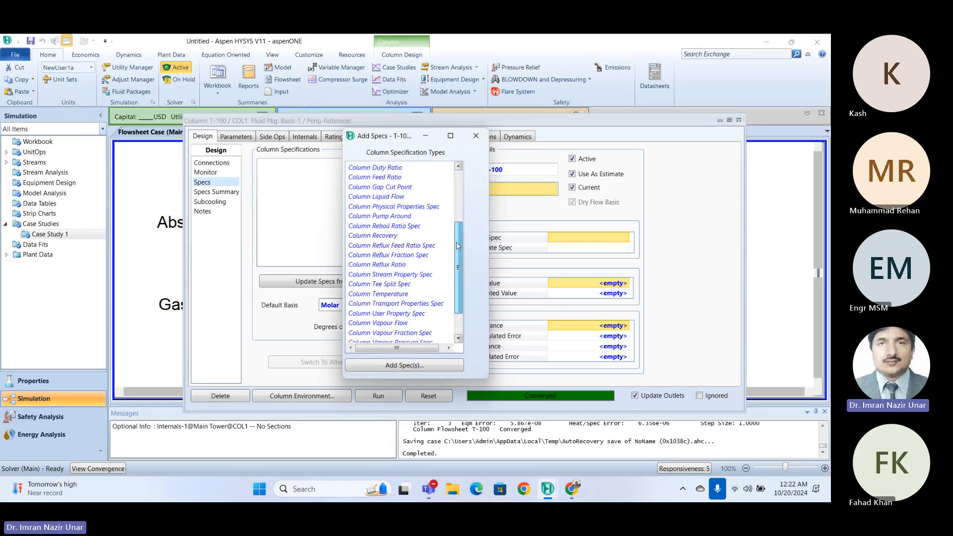
pyautogui.moveTo(453, 248); pyautogui.dragTo(454, 162)
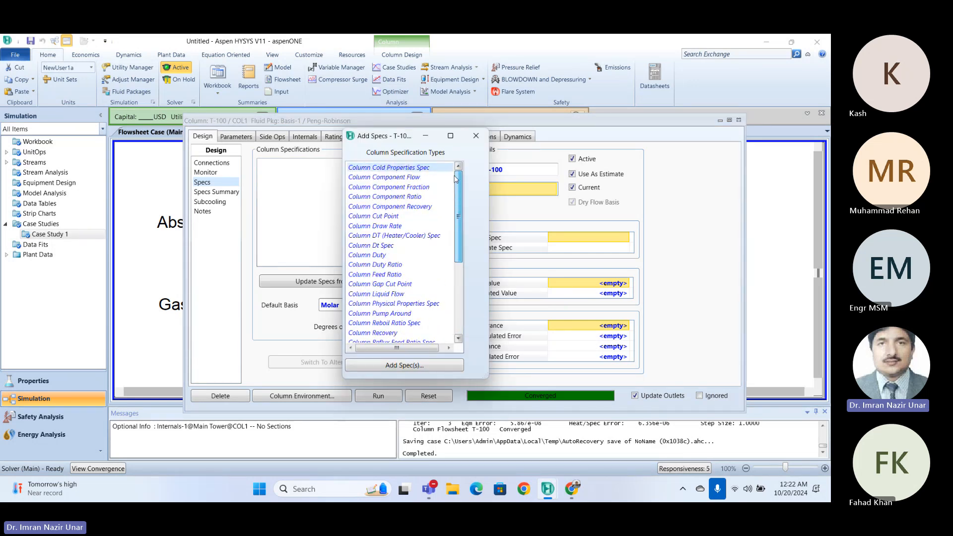
pyautogui.scroll(-4, 456, 169)
pyautogui.scroll(4, 458, 168)
pyautogui.scroll(-4, 459, 189)
pyautogui.scroll(4, 459, 189)
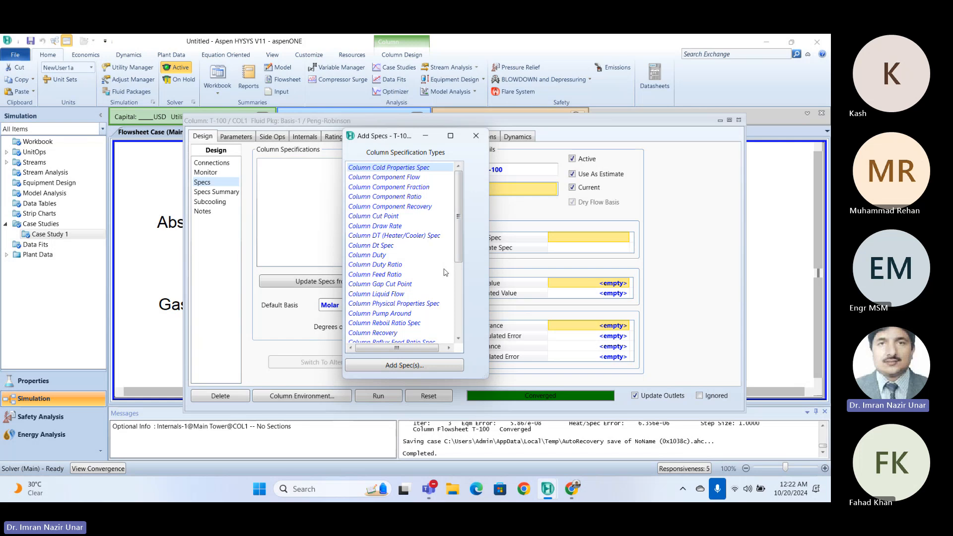
pyautogui.scroll(-3, 420, 291)
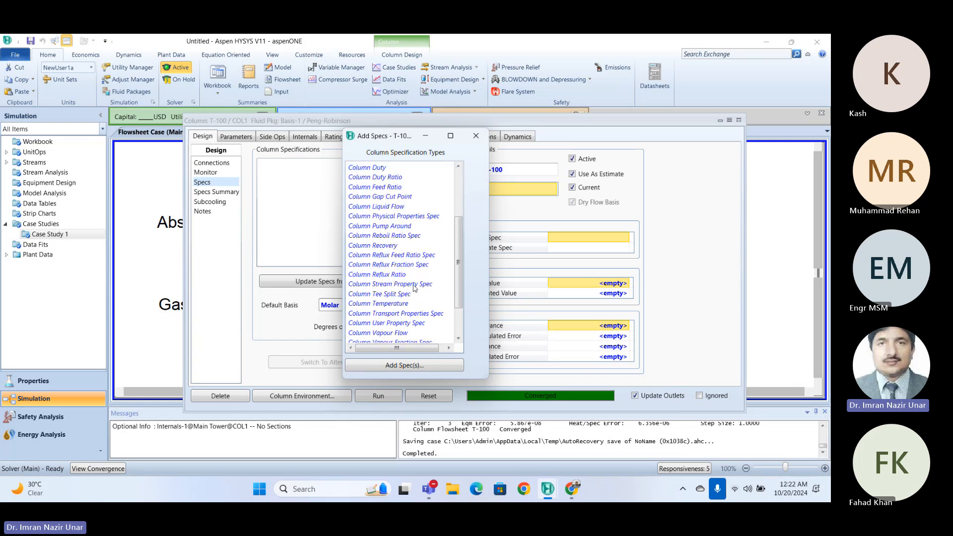
pyautogui.click(476, 136)
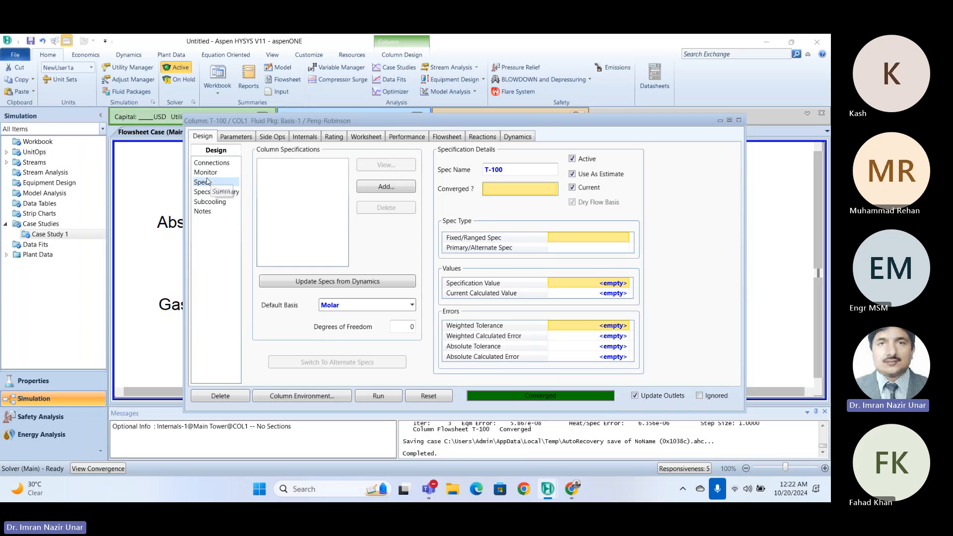
# Step: Reopen absorber T-100 to review its stage count and stream connections, then close its window
pyautogui.click(739, 121)
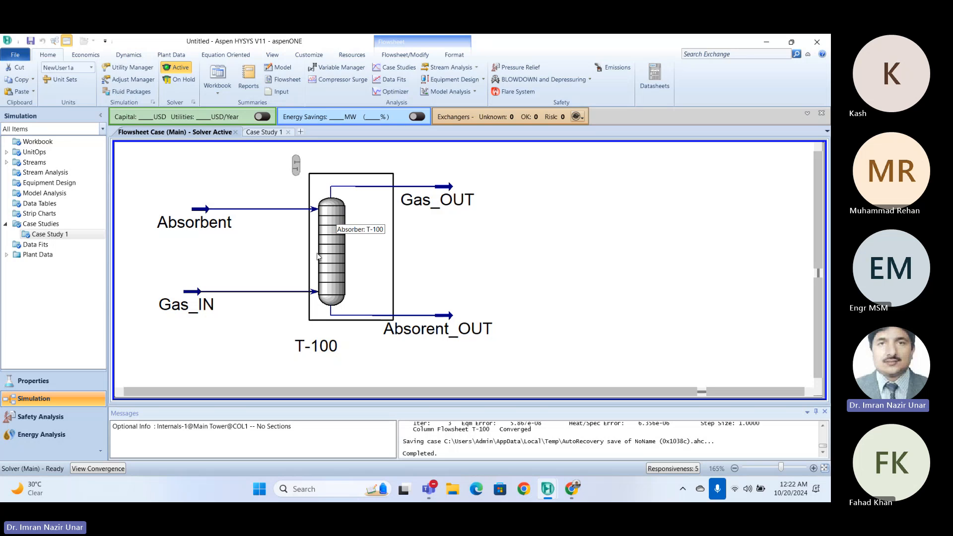
pyautogui.doubleClick(343, 239)
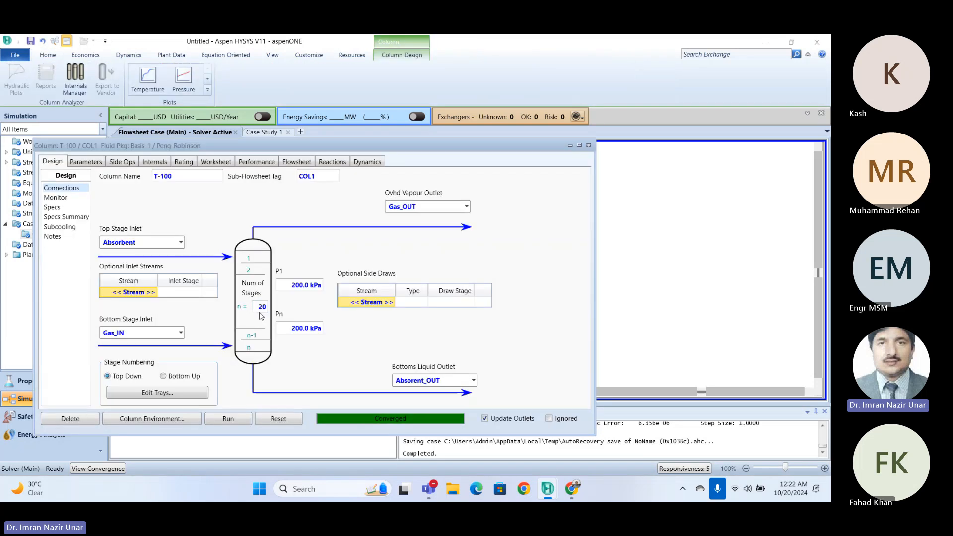
pyautogui.click(587, 145)
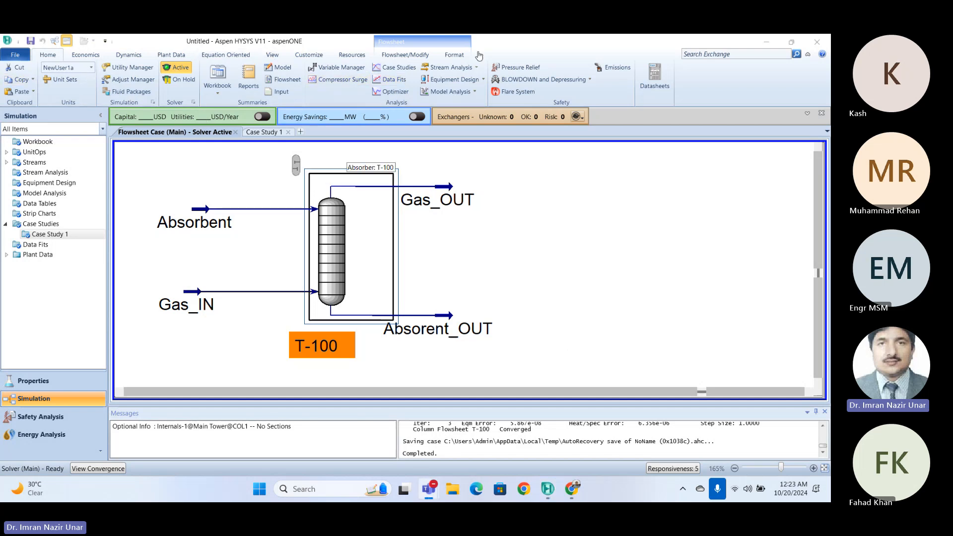
# Step: Place a distillation column from the Separator models in the empty flowsheet area beside T-100, and move the model palette aside
pyautogui.click(404, 56)
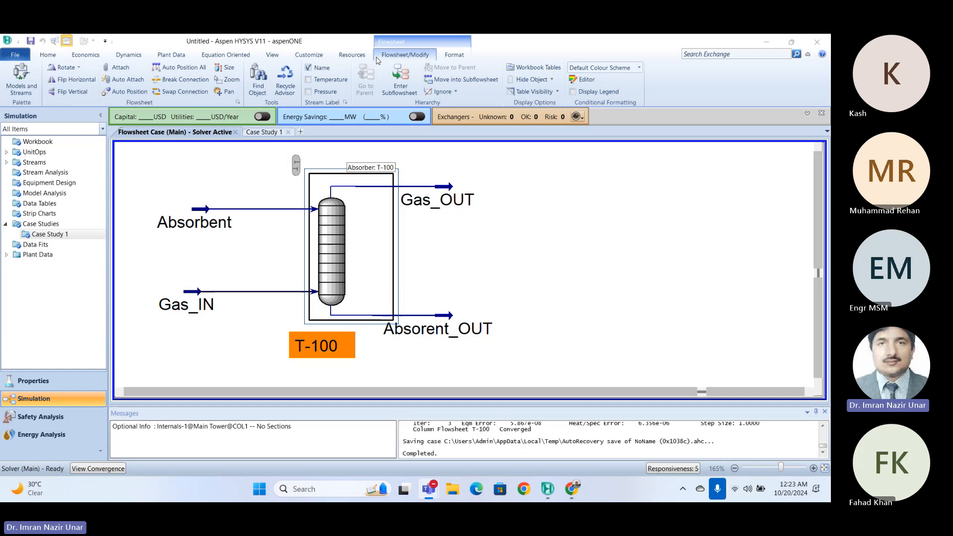
pyautogui.click(20, 79)
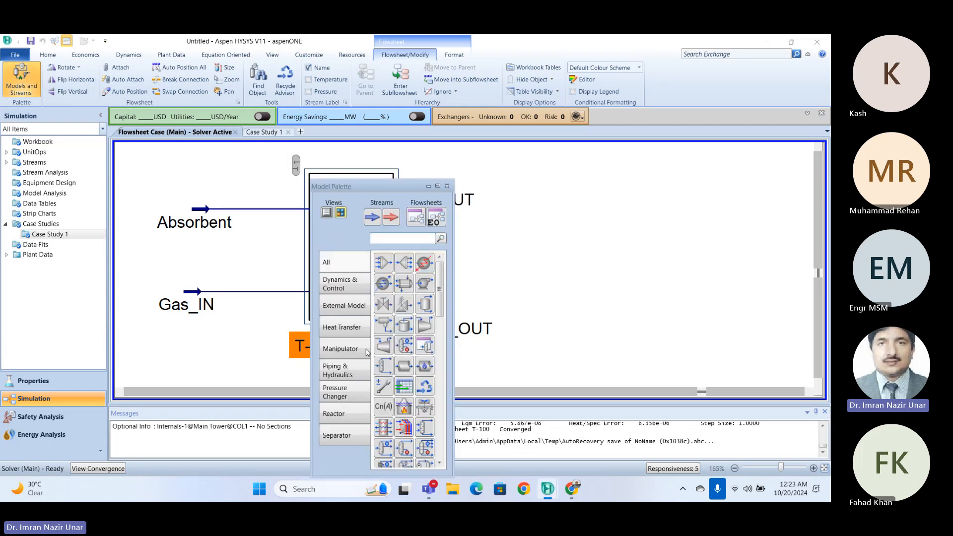
pyautogui.click(335, 433)
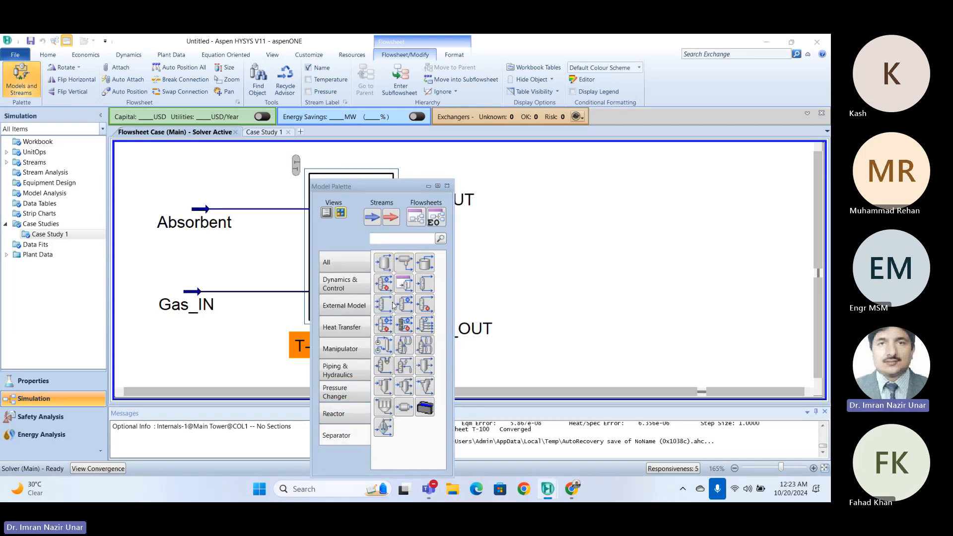
pyautogui.click(384, 283)
pyautogui.click(616, 365)
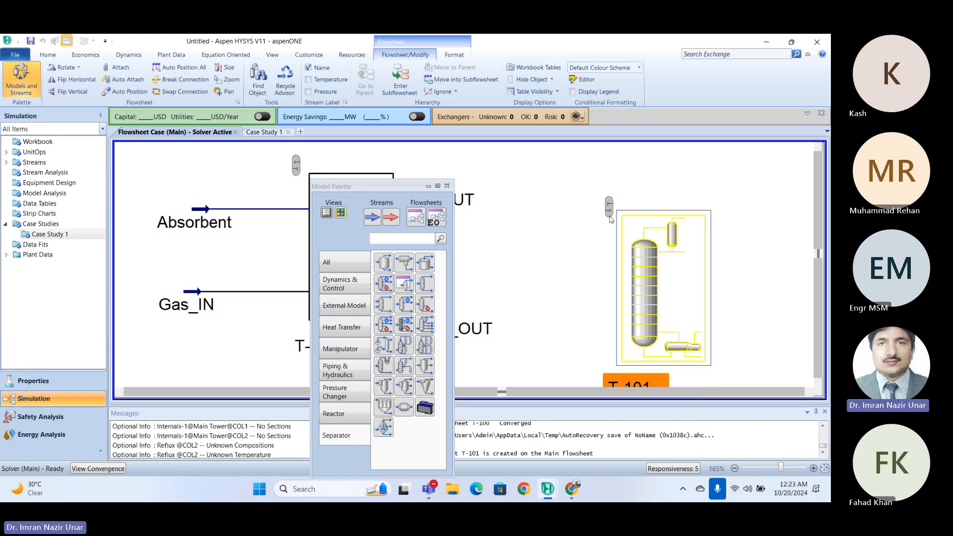
pyautogui.click(437, 186)
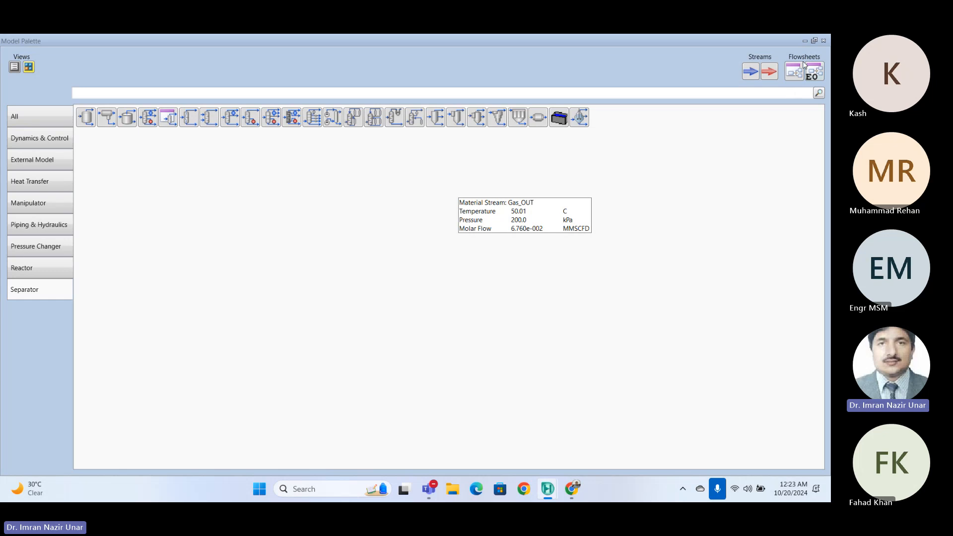
pyautogui.doubleClick(762, 39)
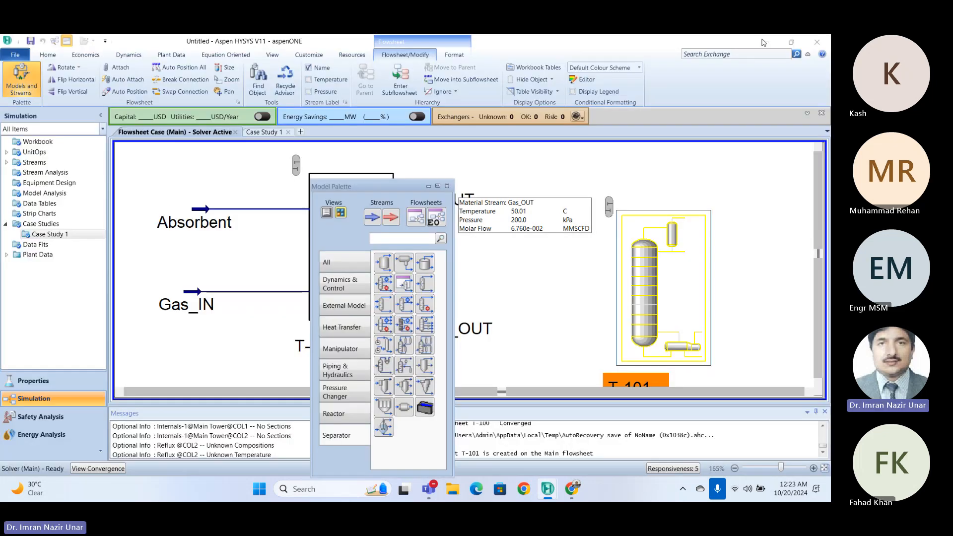
pyautogui.moveTo(417, 187); pyautogui.dragTo(168, 288)
# Step: Open the internals design of column T-100 and add a new section covering stages 1 to 20
pyautogui.doubleClick(297, 165)
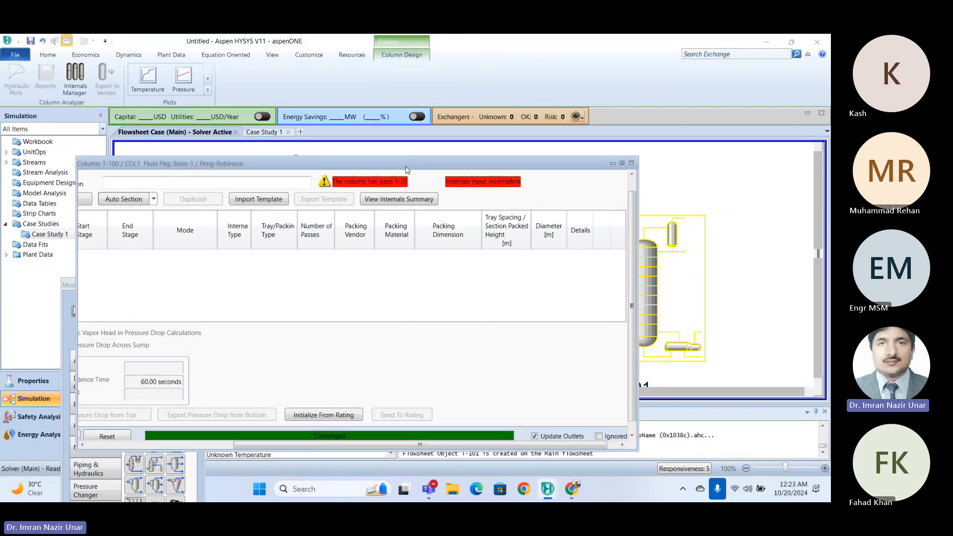
pyautogui.moveTo(234, 275); pyautogui.dragTo(22, 255)
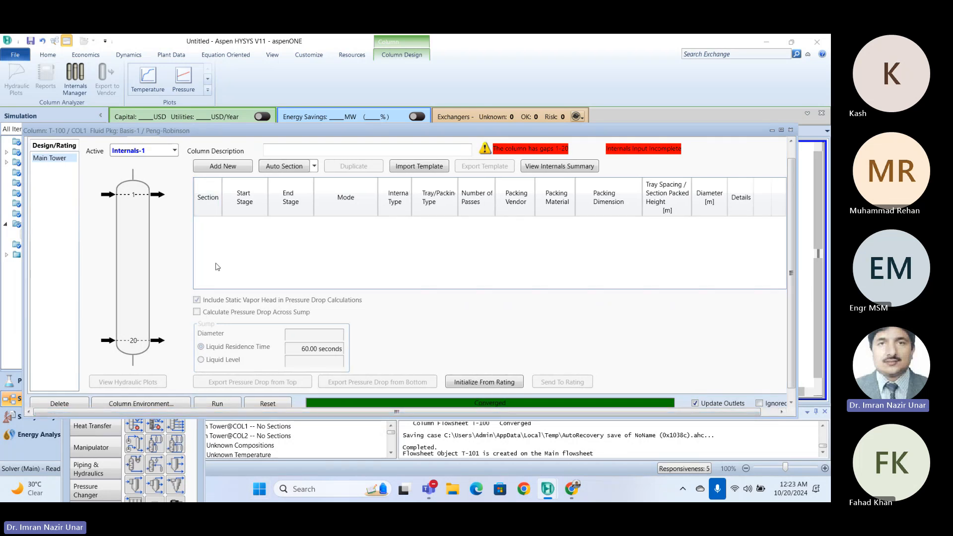
pyautogui.click(233, 168)
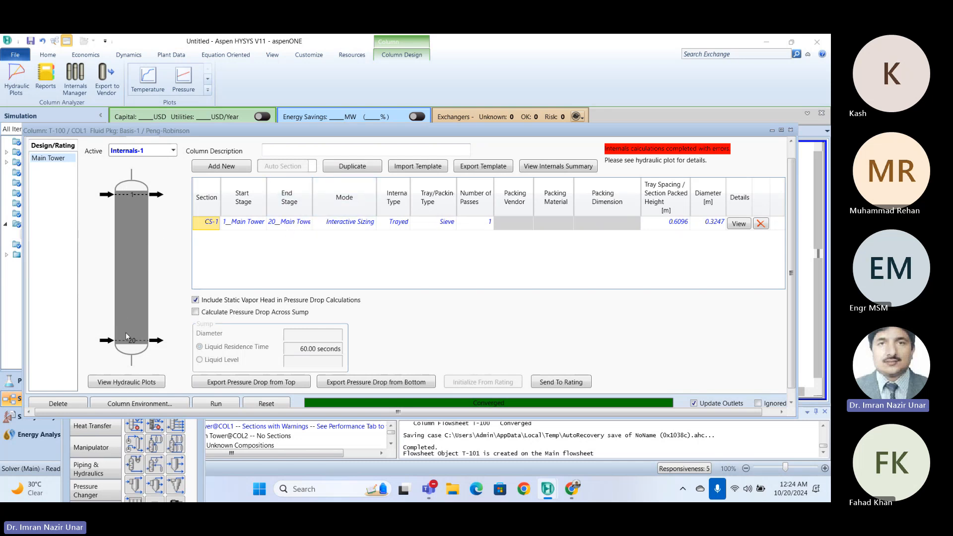
# Step: Browse the end stage and tray type options for section CS-1, keeping stage 20 and Sieve
pyautogui.click(307, 227)
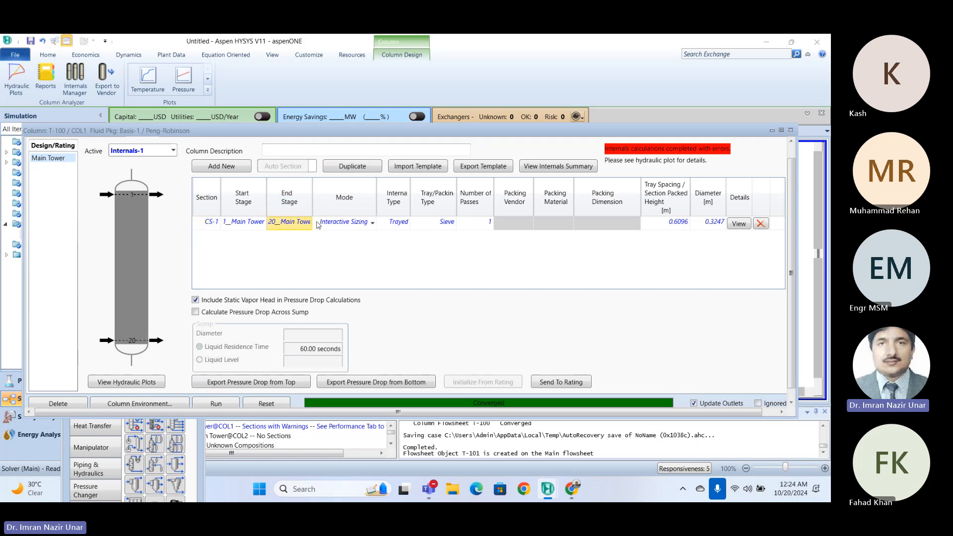
pyautogui.click(308, 224)
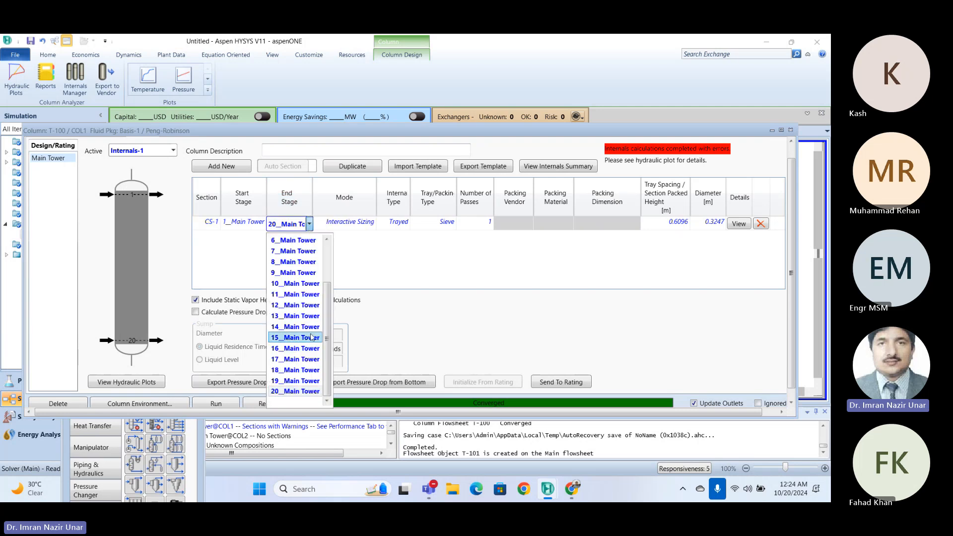
pyautogui.click(440, 270)
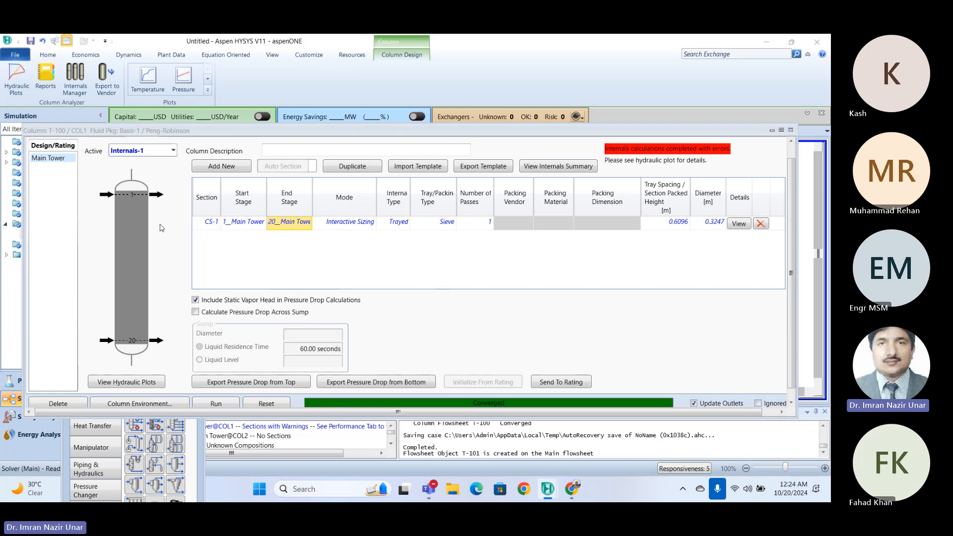
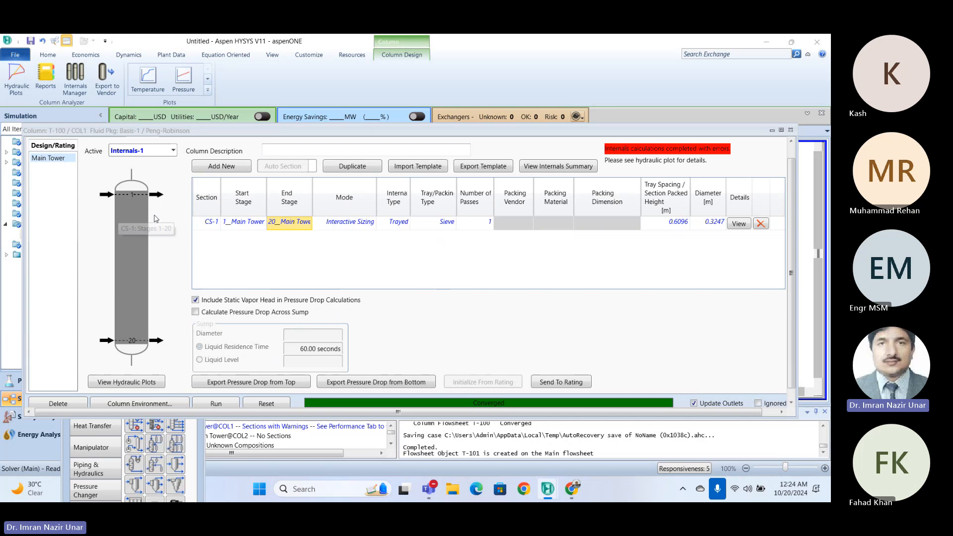
pyautogui.click(454, 223)
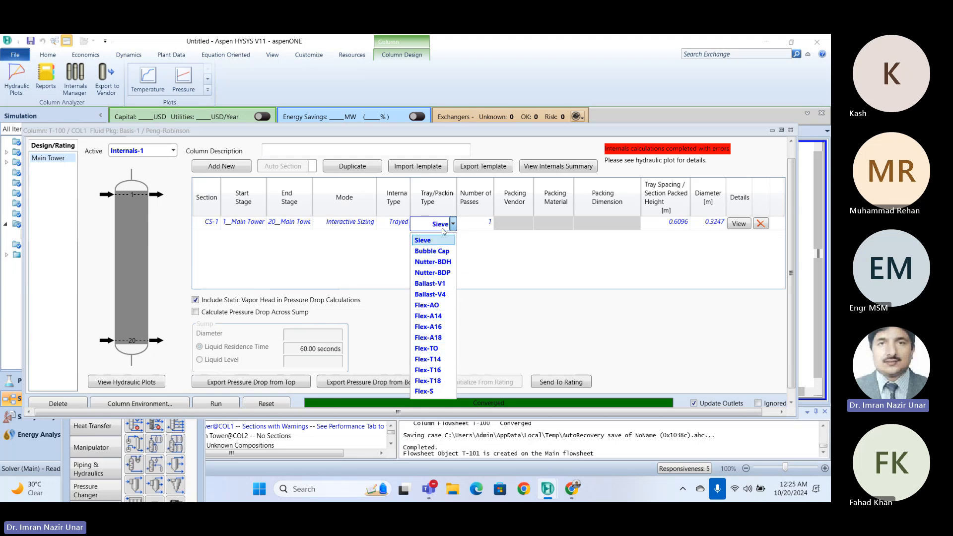
pyautogui.click(551, 269)
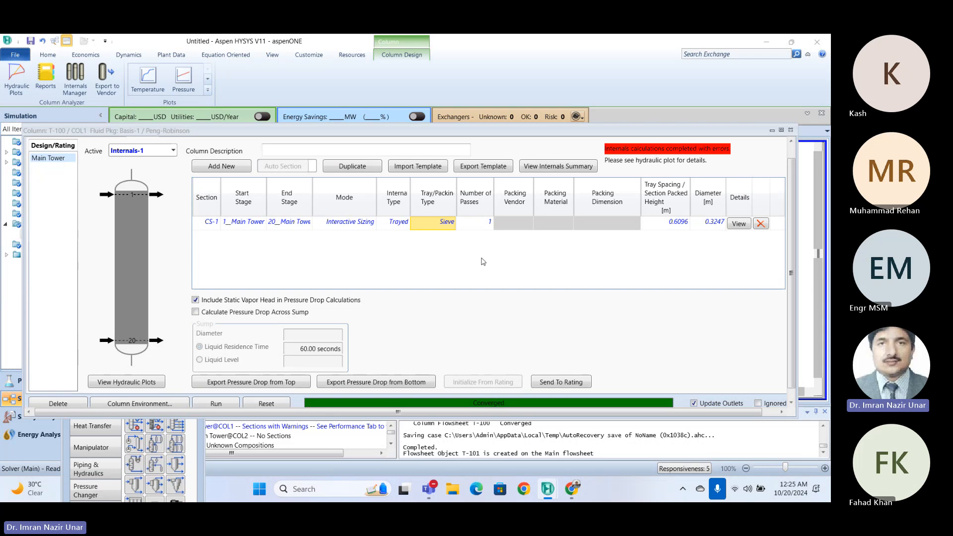
# Step: Set the internals type of section CS-1 to Packed
pyautogui.click(407, 224)
pyautogui.click(407, 224)
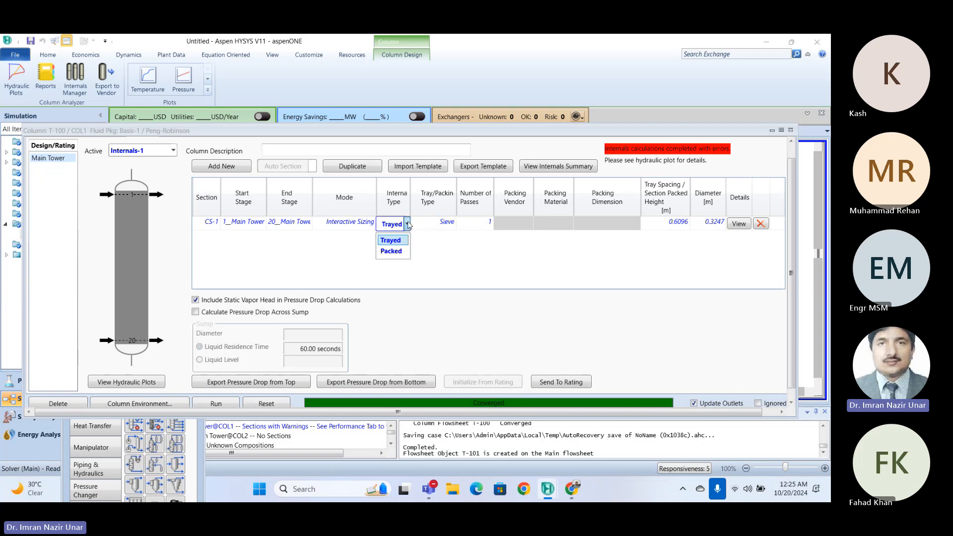
pyautogui.click(391, 251)
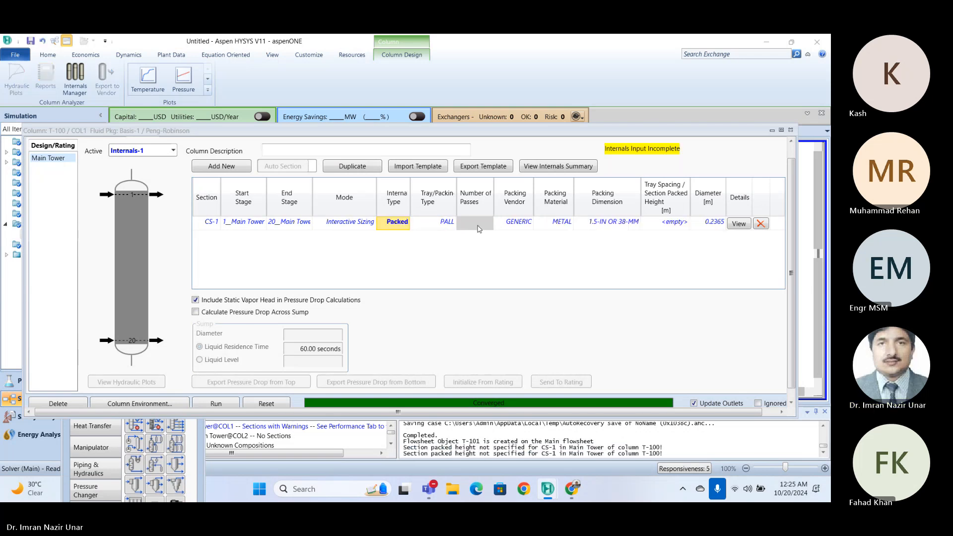
# Step: Browse the packing types available for section CS-1, keeping PALL
pyautogui.click(451, 224)
pyautogui.click(452, 224)
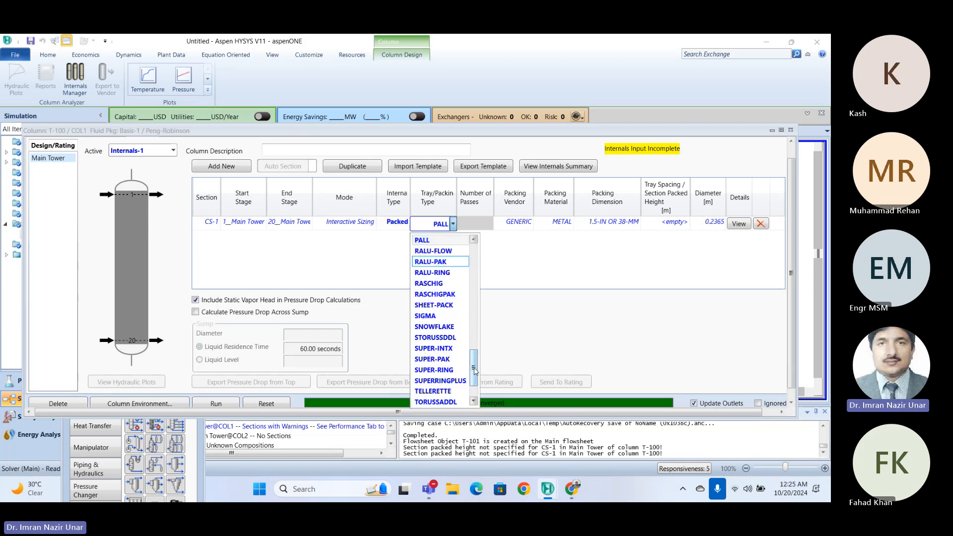
pyautogui.moveTo(476, 370); pyautogui.dragTo(474, 251)
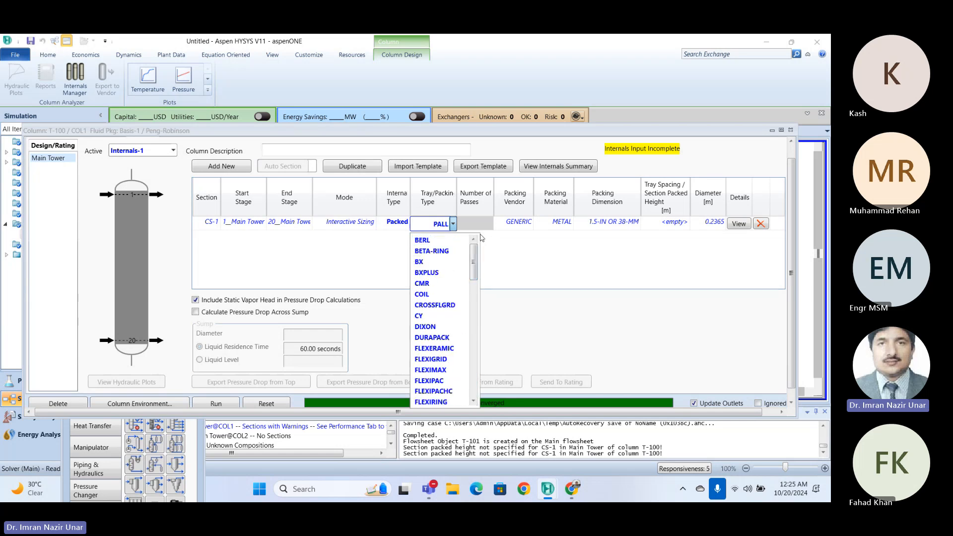
pyautogui.scroll(-5, 444, 313)
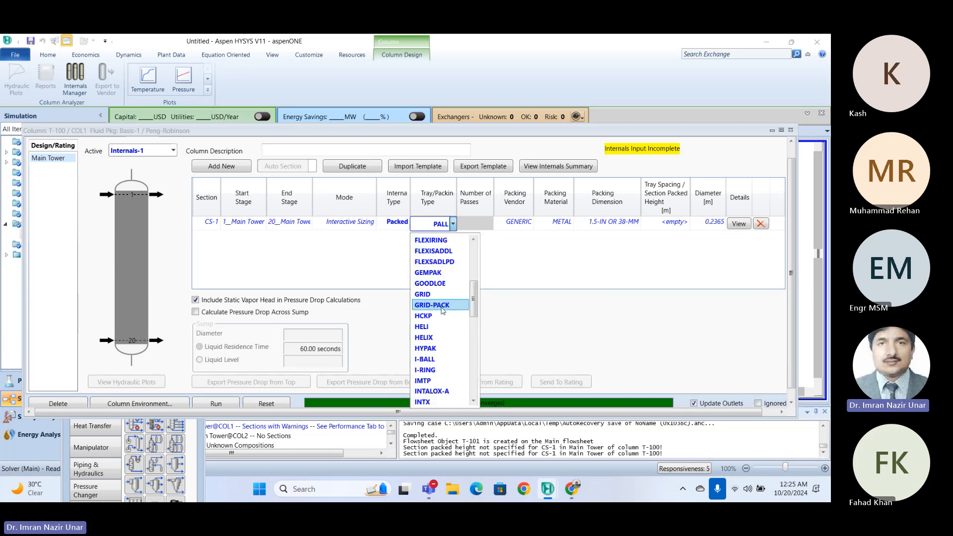
pyautogui.click(544, 250)
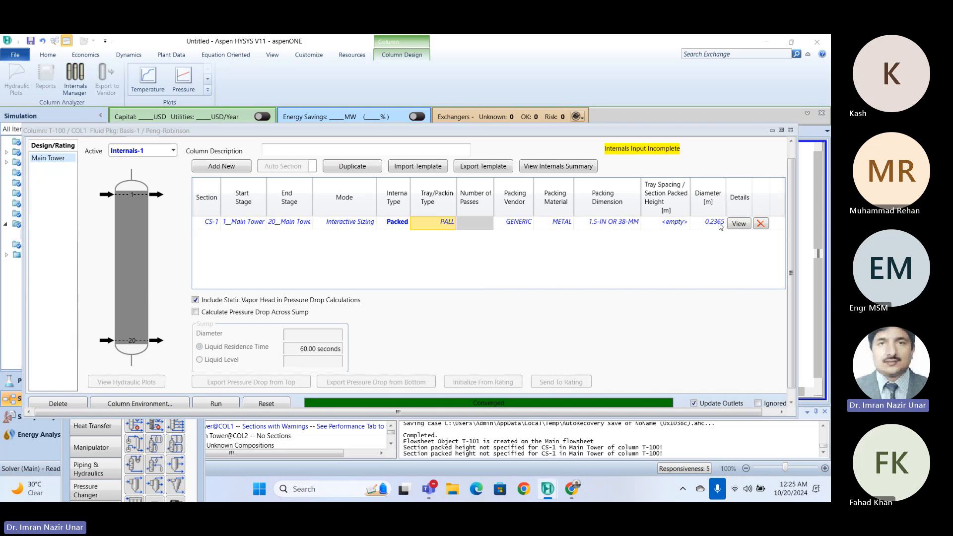
# Step: Review the packing dimension and material options for section CS-1, keeping 1.5-IN OR 38-MM and METAL
pyautogui.moveTo(721, 226)
pyautogui.click(638, 225)
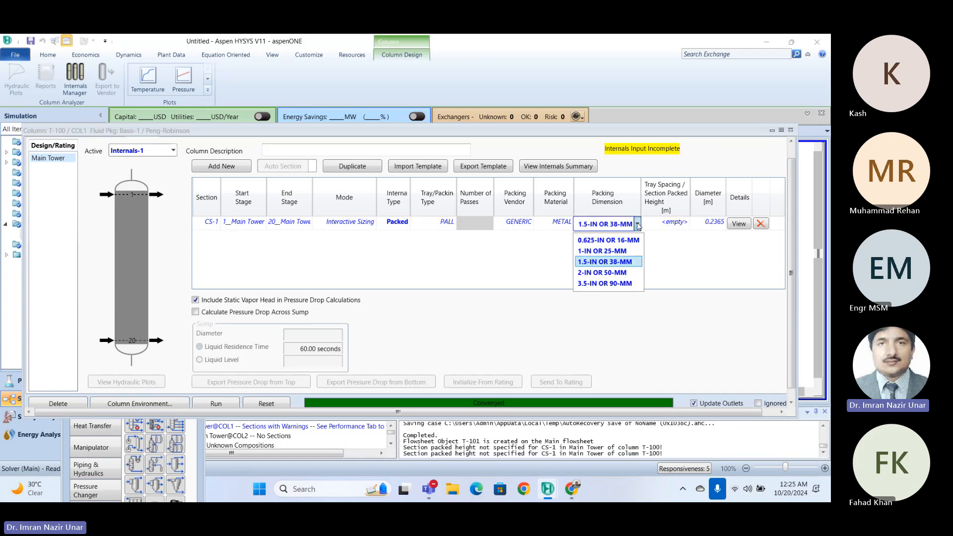
pyautogui.click(555, 223)
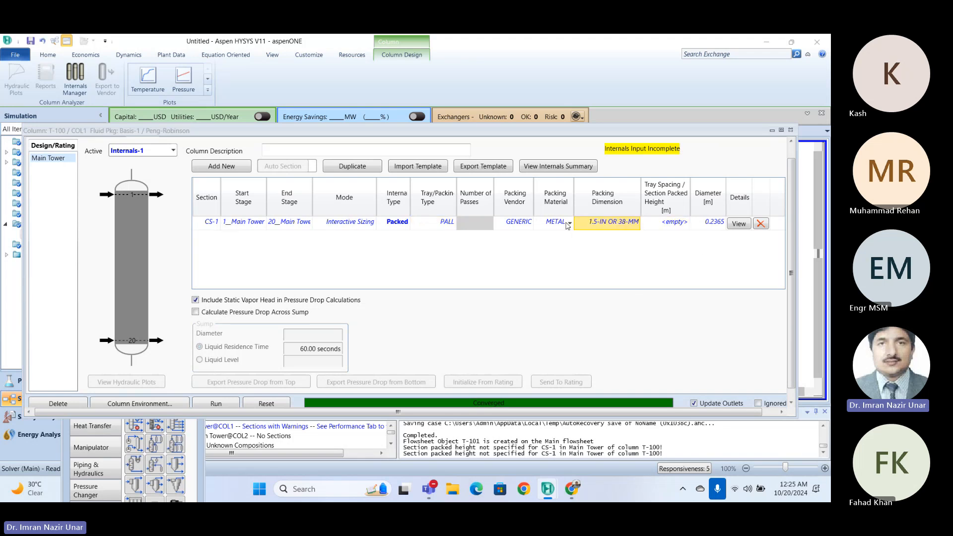
pyautogui.click(572, 224)
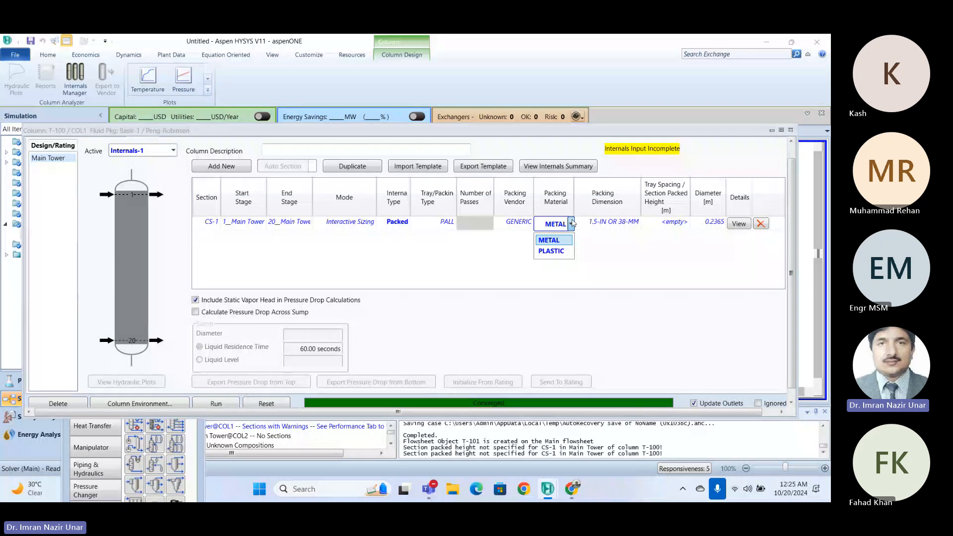
pyautogui.click(630, 264)
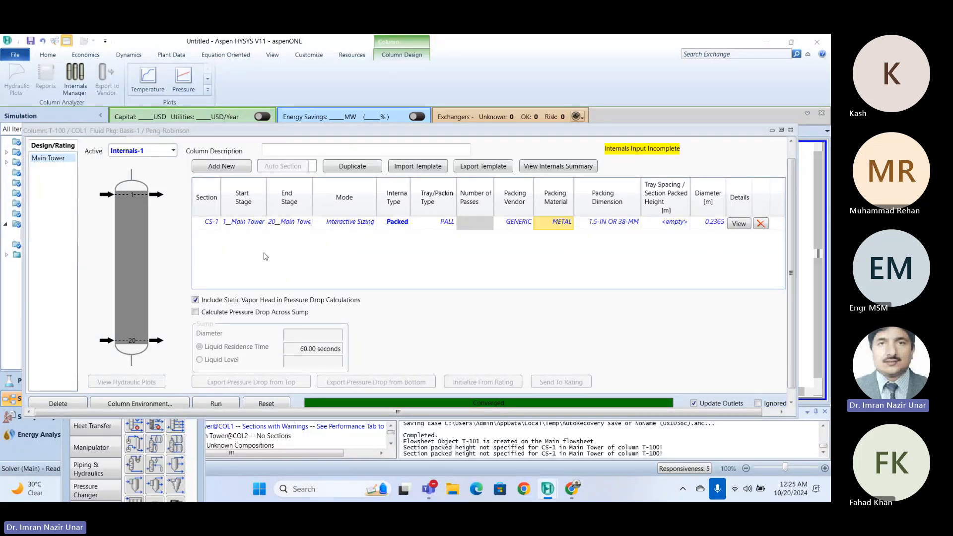
# Step: Look over the T-100 internals page, then review the column's rating, worksheet conditions, performance summary and flowsheet pages
pyautogui.scroll(-1, 282, 313)
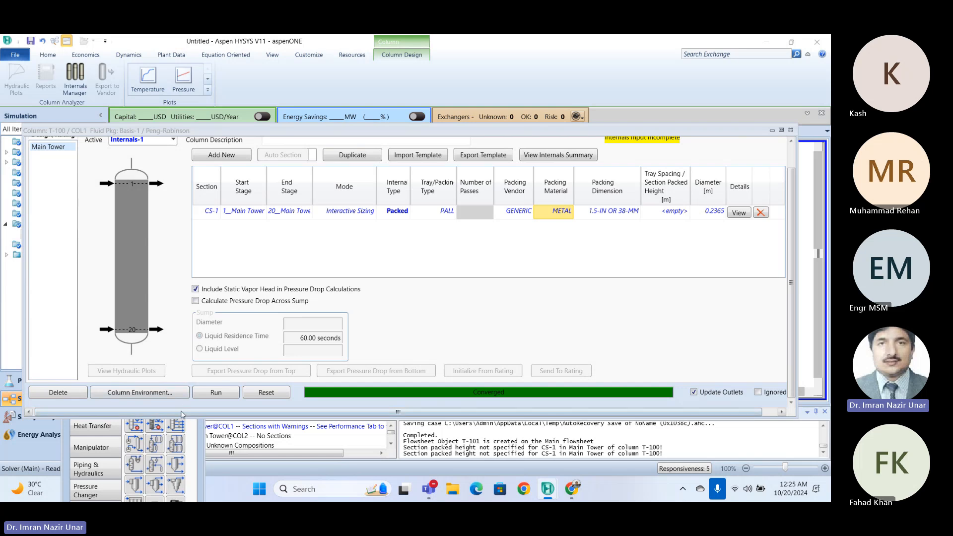
pyautogui.scroll(2, 232, 312)
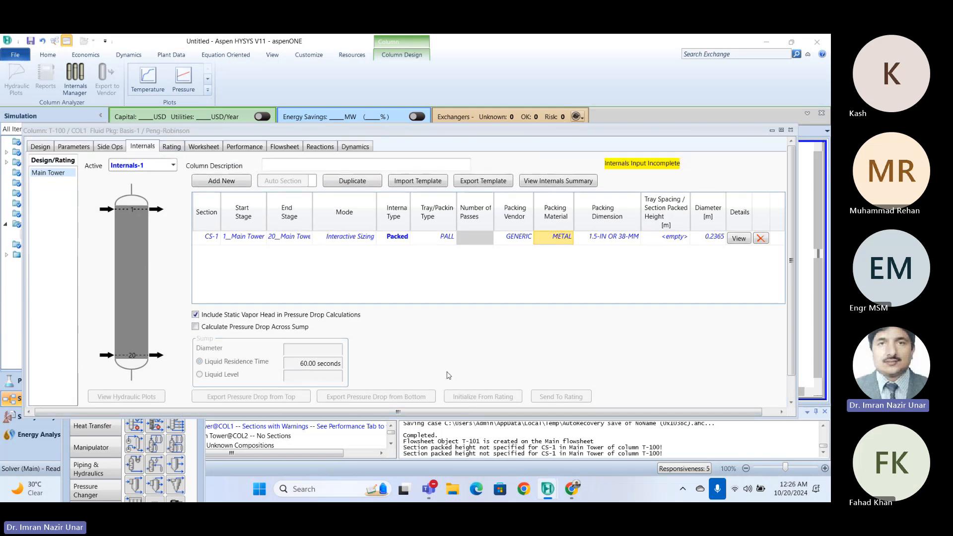
pyautogui.scroll(-2, 444, 367)
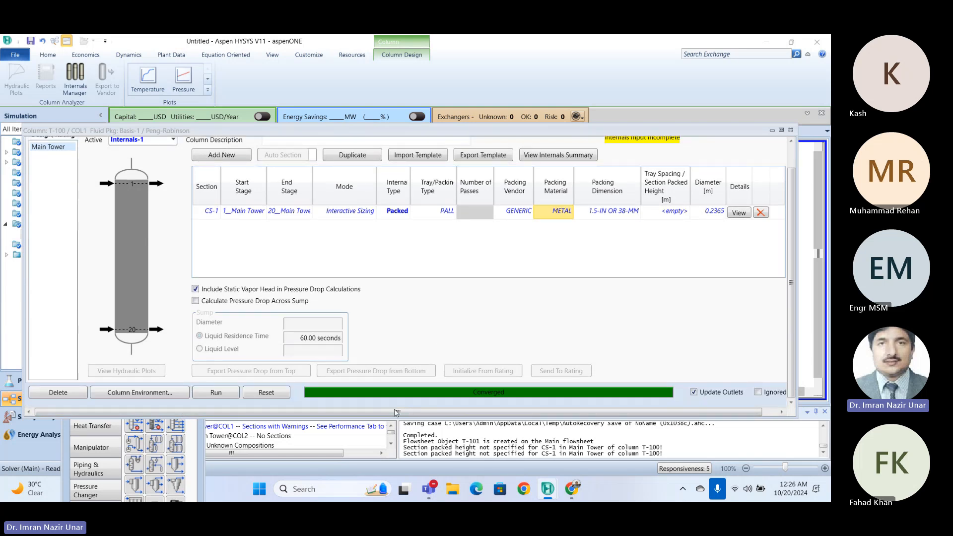
pyautogui.click(28, 412)
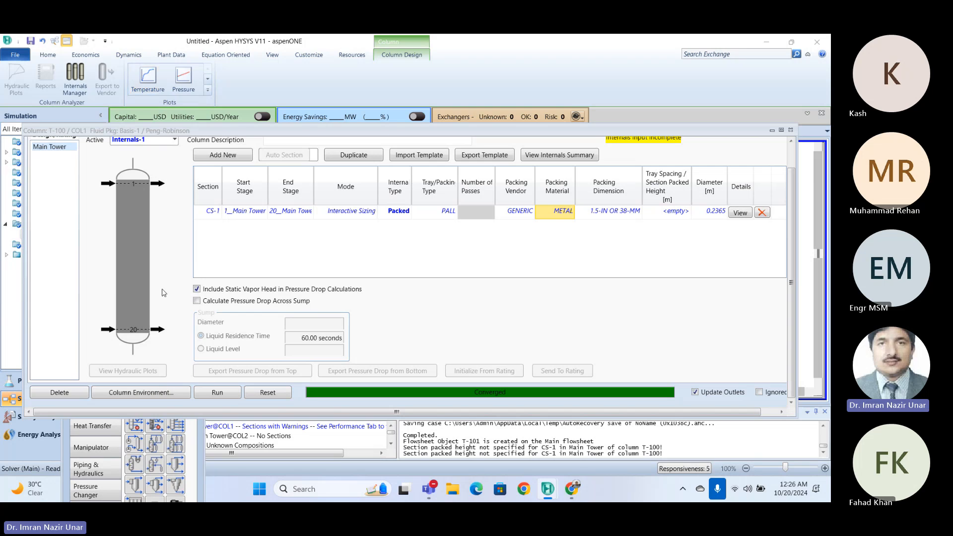
pyautogui.scroll(2, 111, 253)
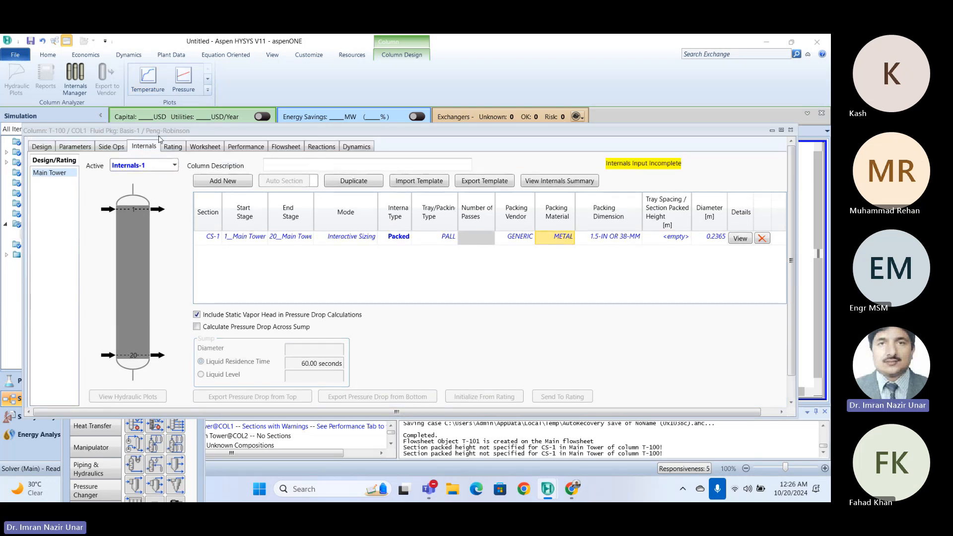
pyautogui.click(174, 147)
pyautogui.click(209, 147)
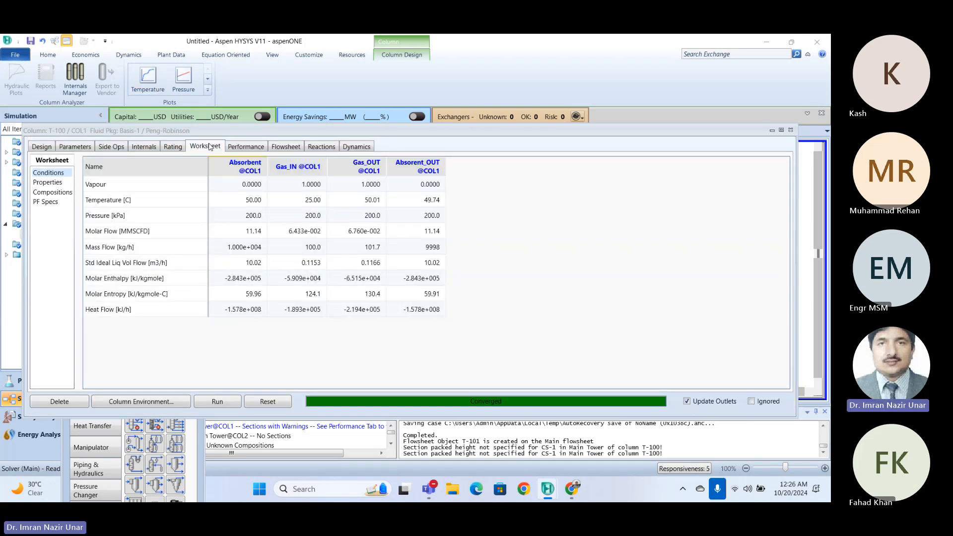
pyautogui.click(246, 147)
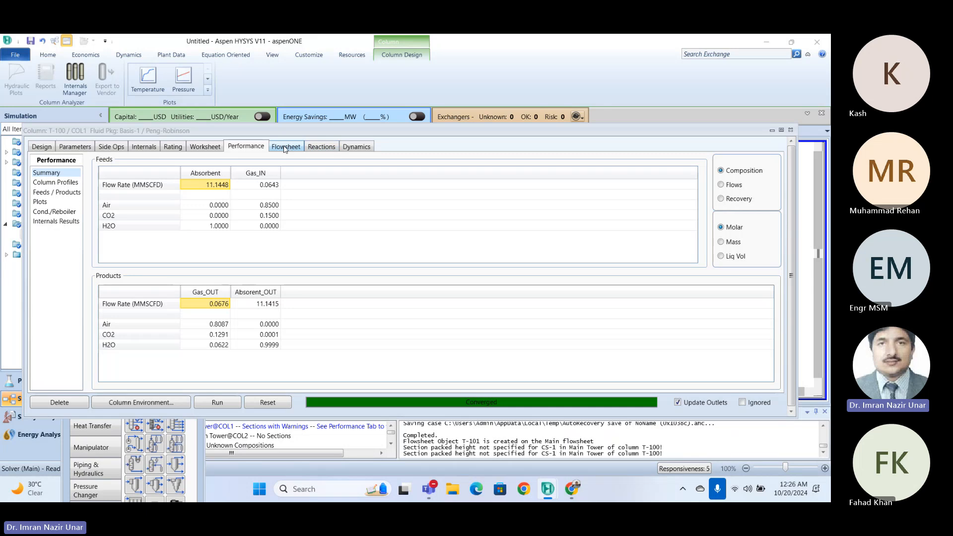
pyautogui.click(286, 147)
# Step: Examine the T-100 stream conditions and the Main Tower sizing, and select its internal type setting in the rating
pyautogui.click(205, 147)
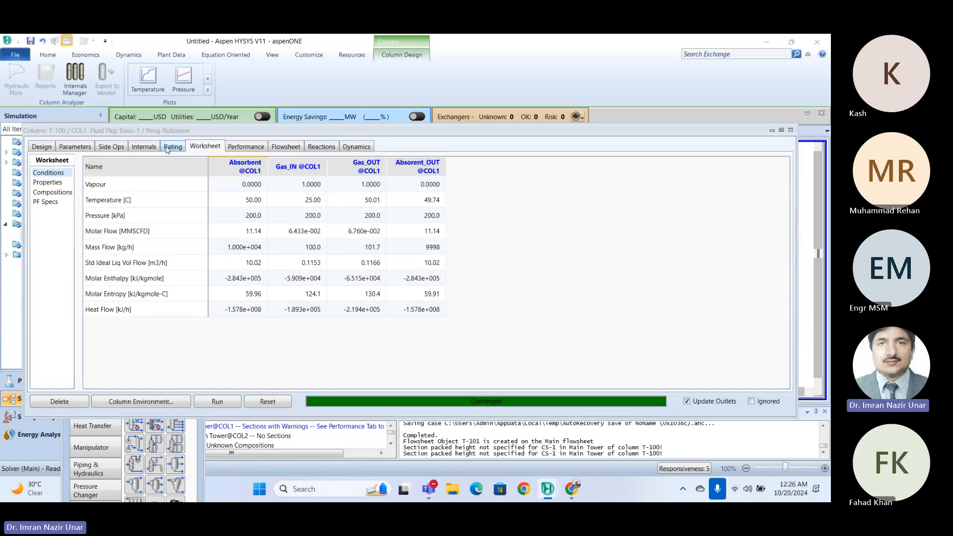
pyautogui.click(169, 149)
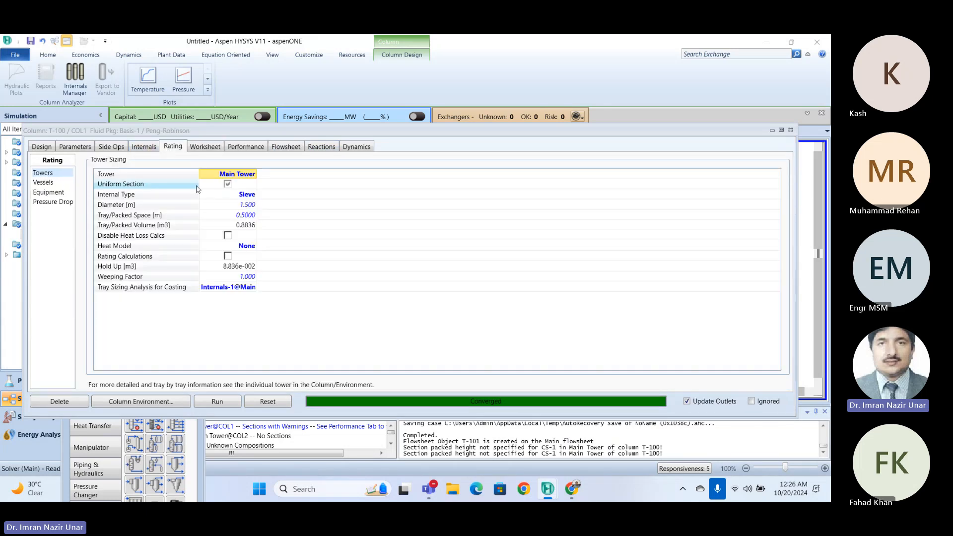
pyautogui.click(251, 195)
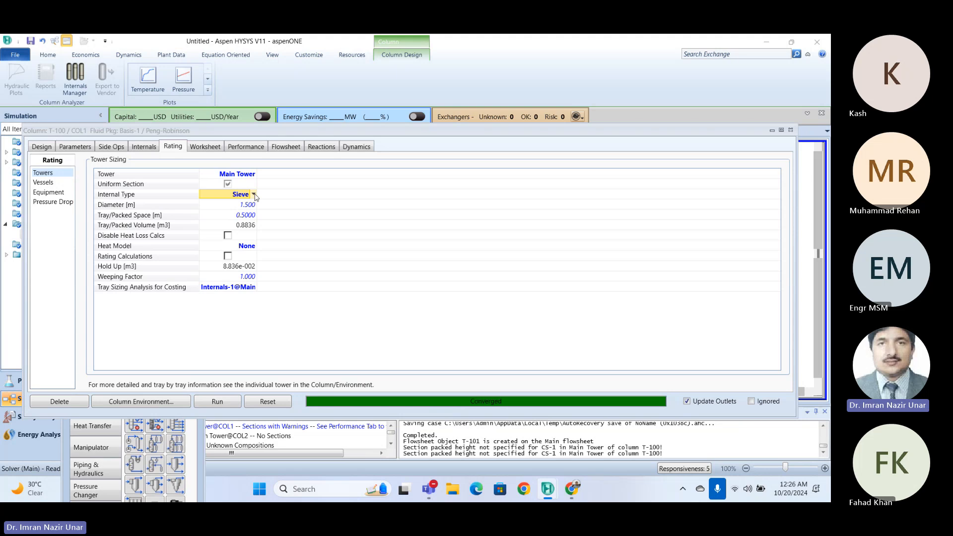
# Step: Set the Main Tower's internal type to Packed and bring up the column's internals table
pyautogui.click(253, 195)
pyautogui.click(223, 232)
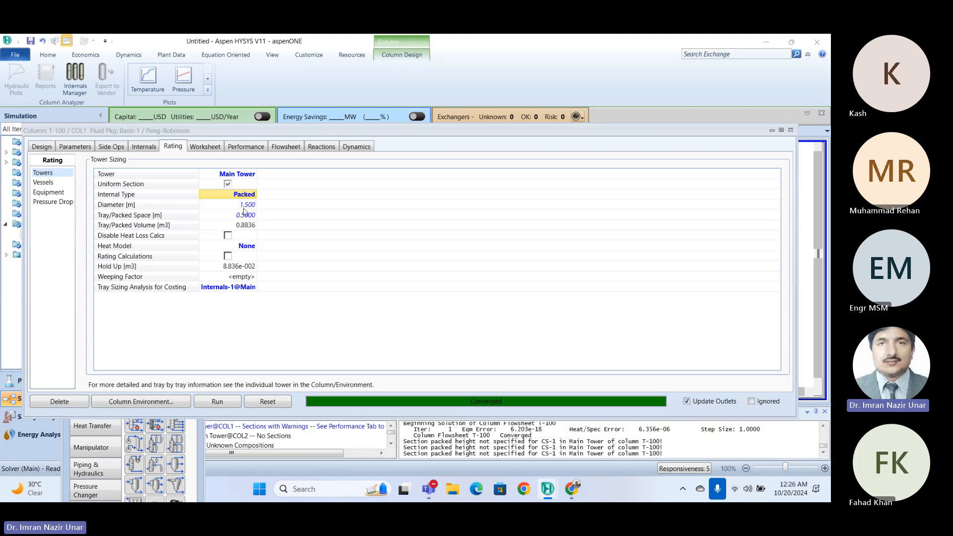
pyautogui.click(148, 150)
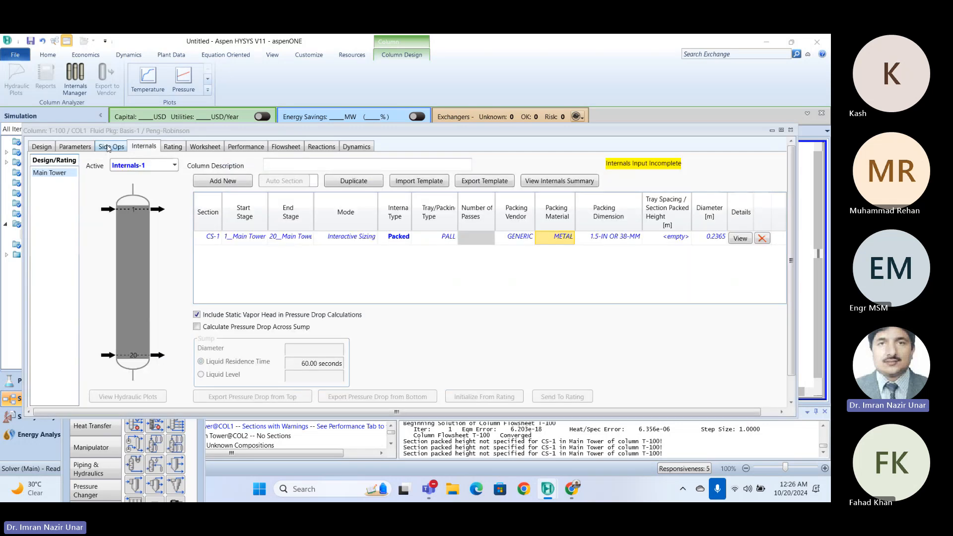
pyautogui.click(144, 146)
pyautogui.moveTo(392, 417); pyautogui.dragTo(397, 464)
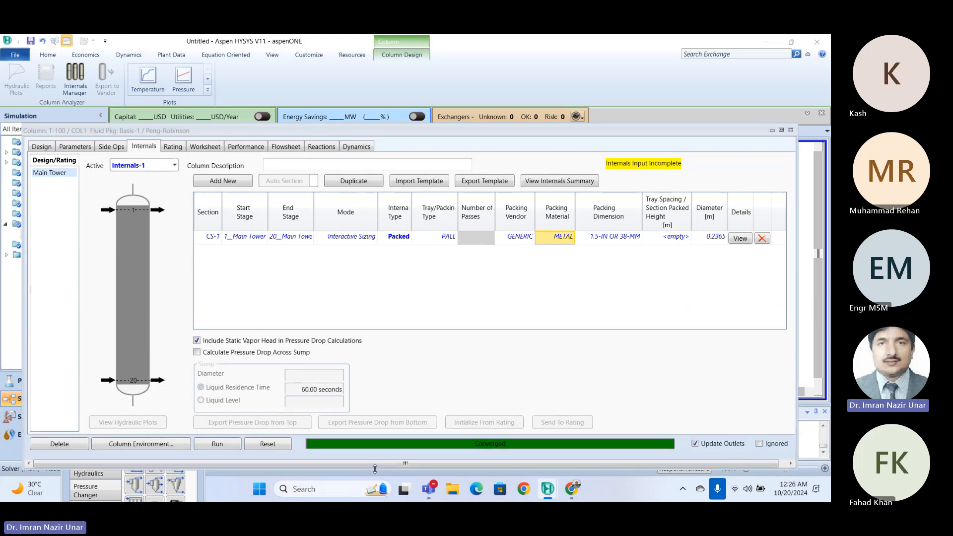
# Step: Enter the column environment and set the flow basis of the tower profiles to Act. Volume
pyautogui.click(137, 444)
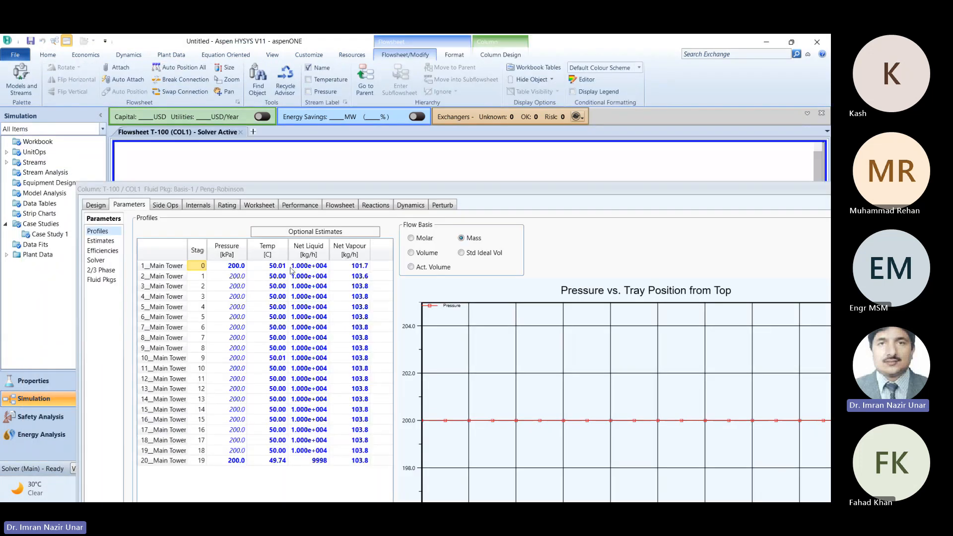
pyautogui.moveTo(335, 189); pyautogui.dragTo(274, 105)
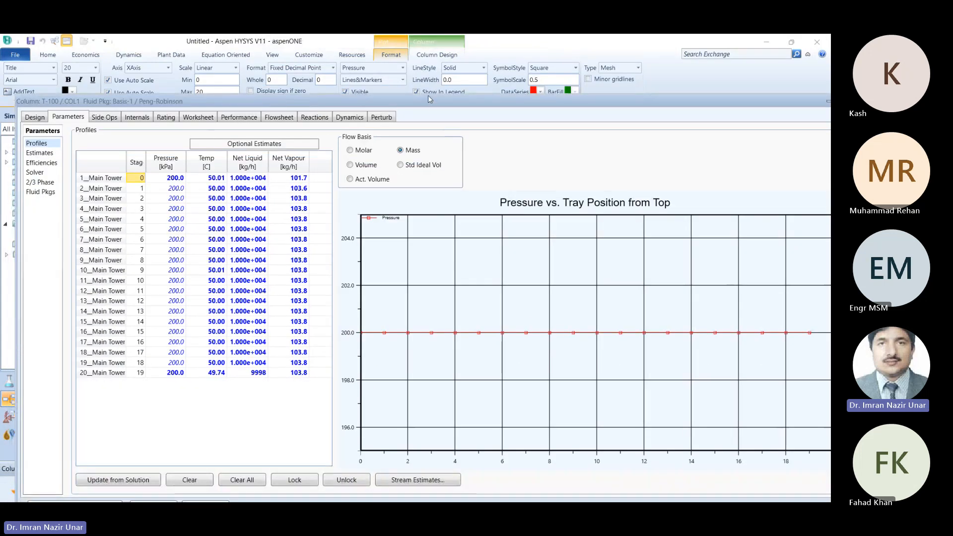
pyautogui.moveTo(428, 96); pyautogui.dragTo(364, 78)
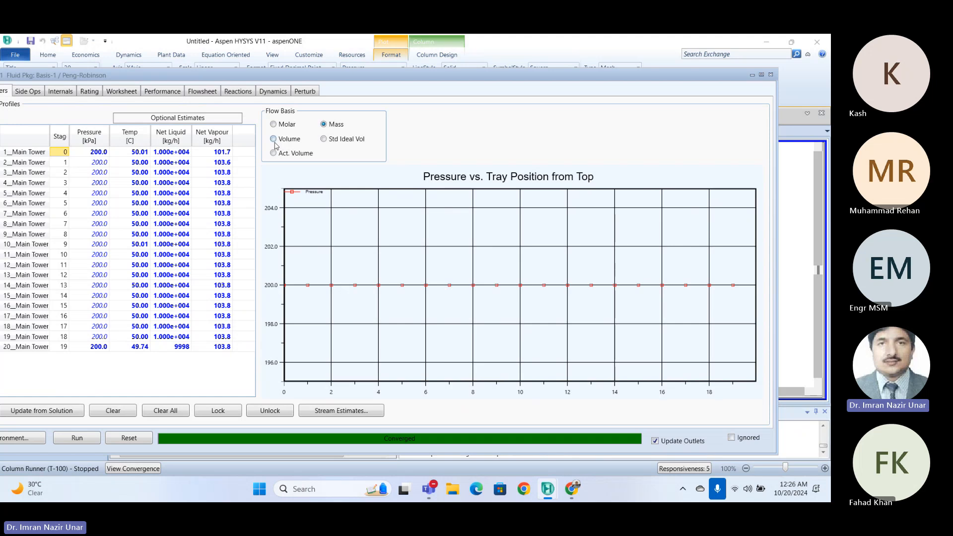
pyautogui.click(274, 142)
pyautogui.click(274, 153)
pyautogui.moveTo(288, 78); pyautogui.dragTo(420, 89)
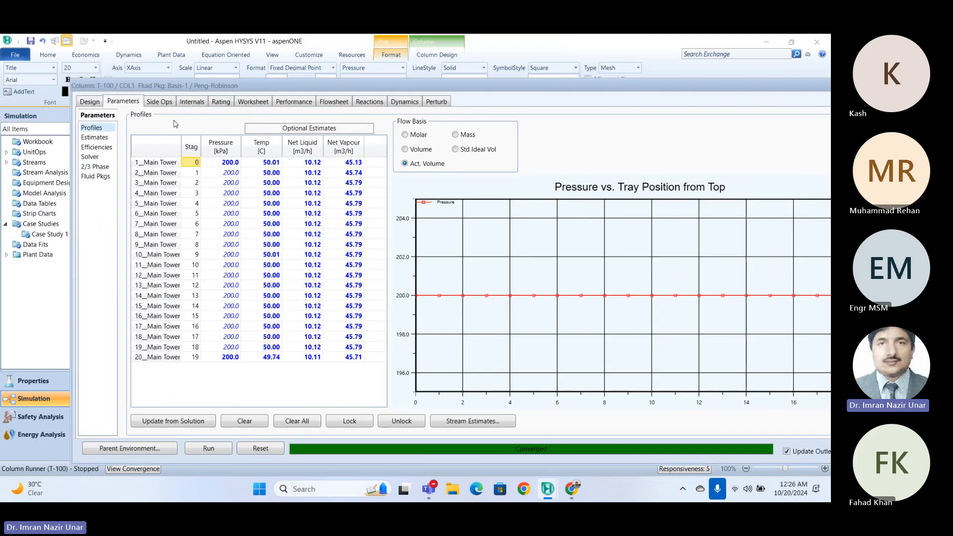
# Step: Bring up the composition estimates and move the Gas_IN stream slightly farther from the Main Tower in the flowsheet
pyautogui.click(95, 139)
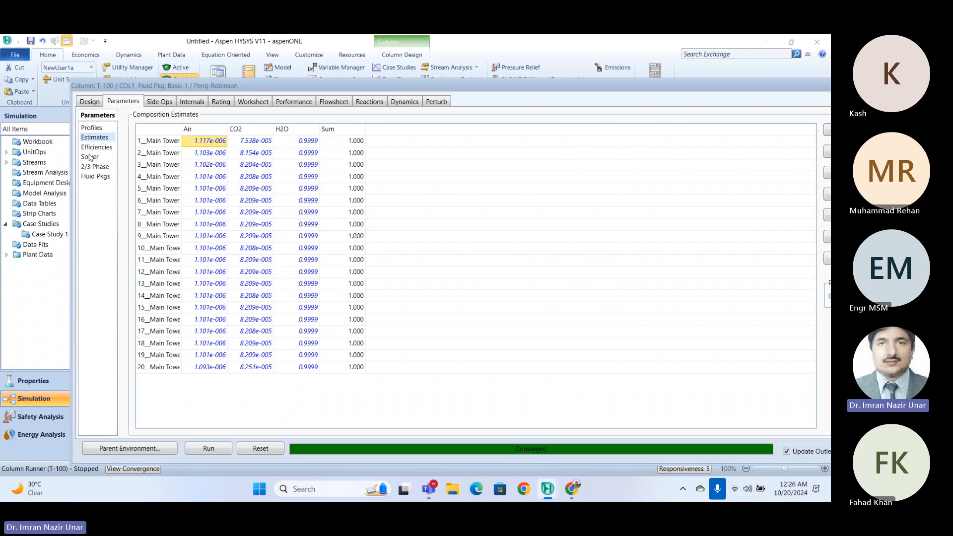
pyautogui.moveTo(254, 88); pyautogui.dragTo(215, 421)
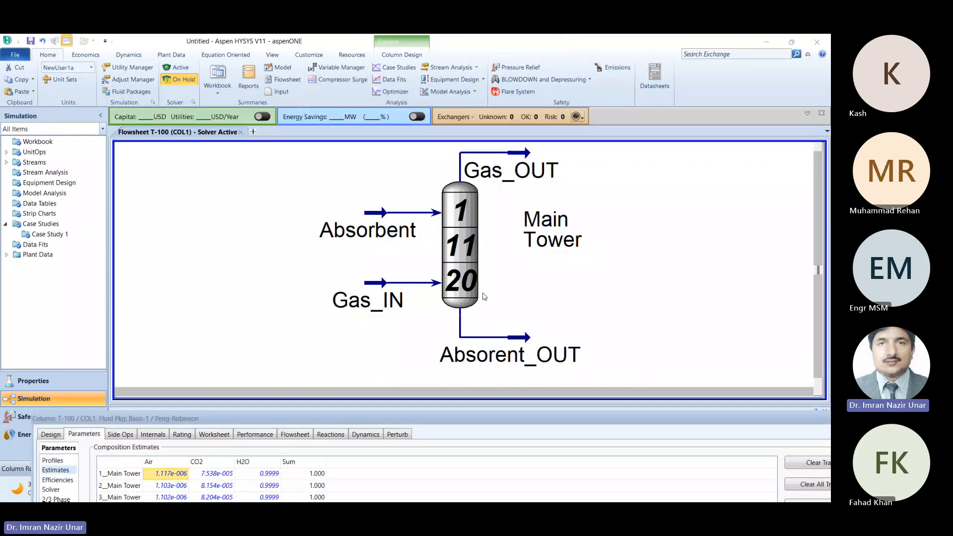
pyautogui.click(458, 246)
pyautogui.moveTo(382, 285); pyautogui.dragTo(346, 285)
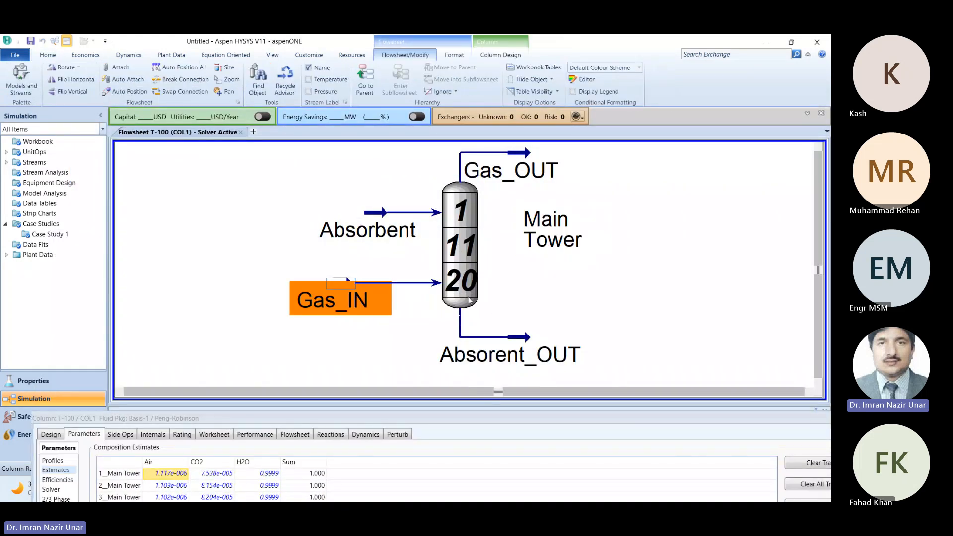
pyautogui.click(461, 289)
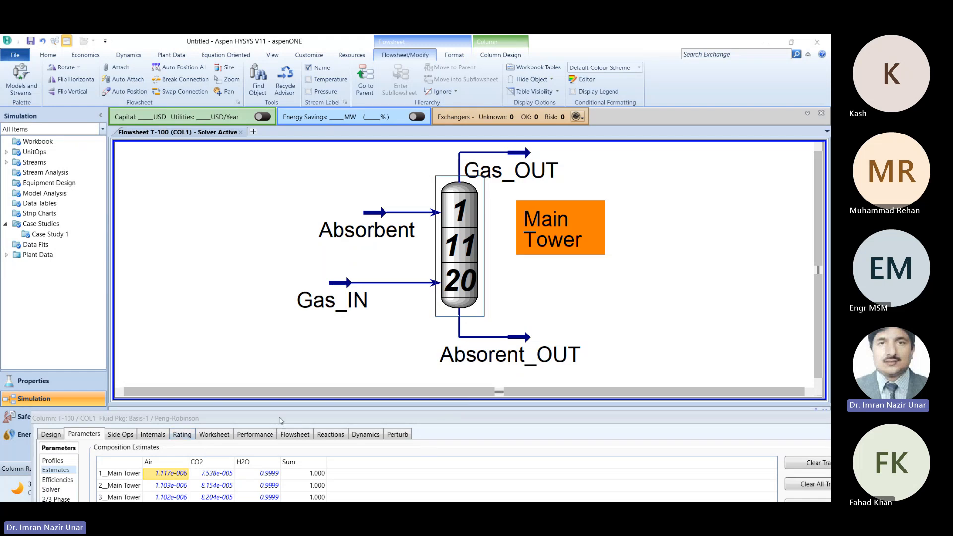
pyautogui.moveTo(281, 421); pyautogui.dragTo(247, 134)
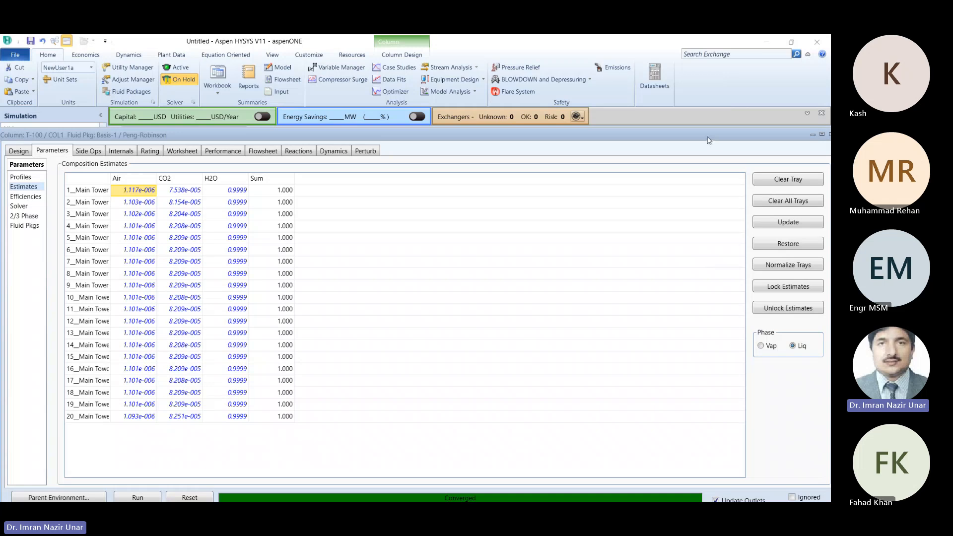
pyautogui.moveTo(706, 127); pyautogui.dragTo(699, 212)
pyautogui.moveTo(594, 222); pyautogui.dragTo(600, 309)
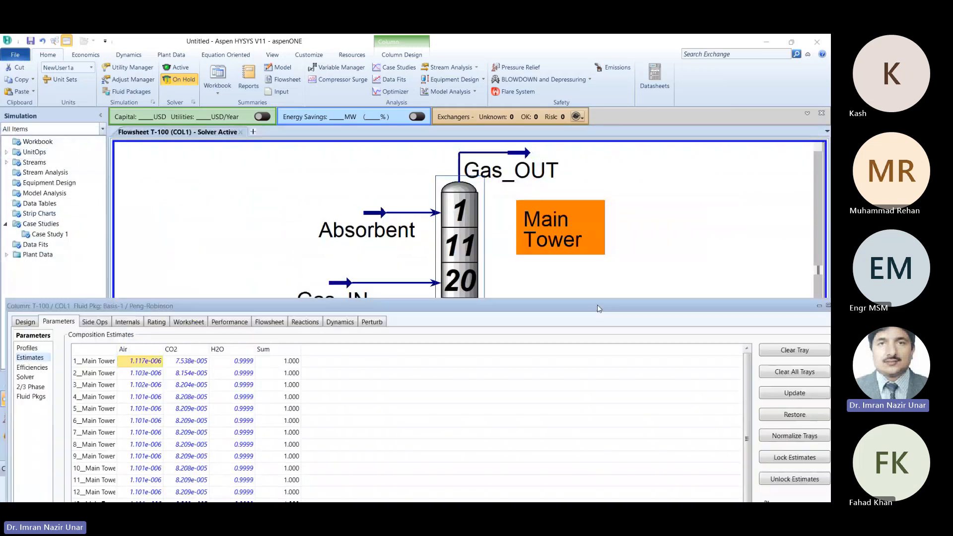
pyautogui.moveTo(506, 300); pyautogui.dragTo(493, 360)
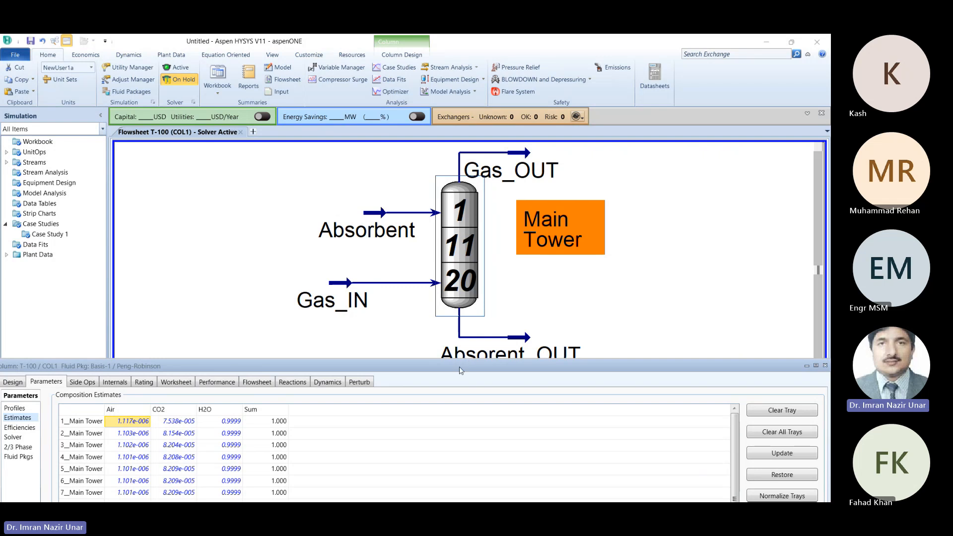
# Step: Set the section packed height of CS-1 to 0.2 m in the column internals
pyautogui.moveTo(460, 368); pyautogui.dragTo(515, 148)
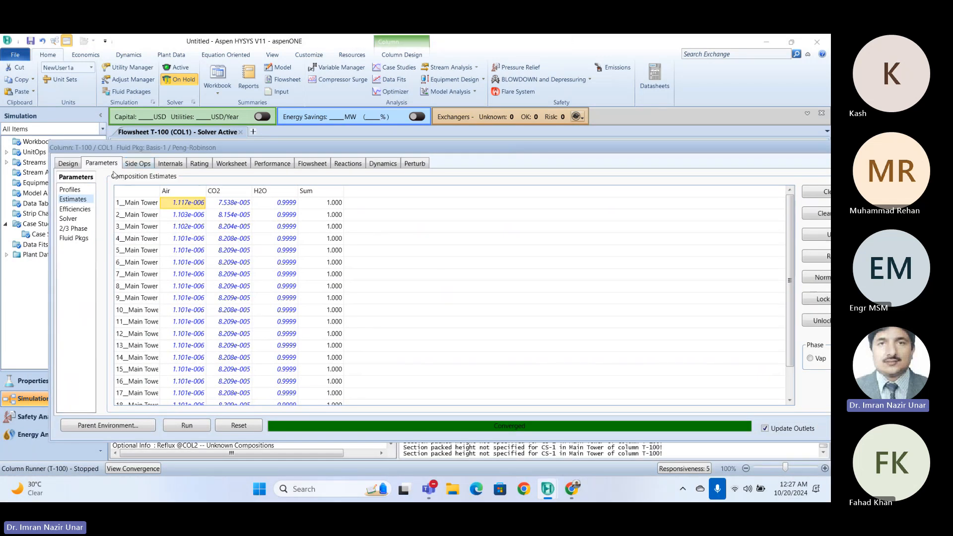
pyautogui.click(170, 163)
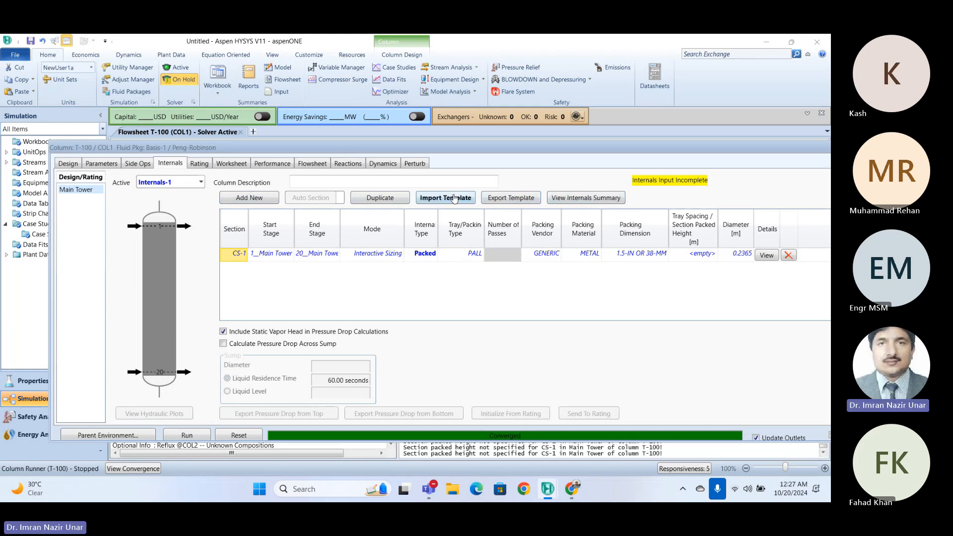
pyautogui.doubleClick(611, 149)
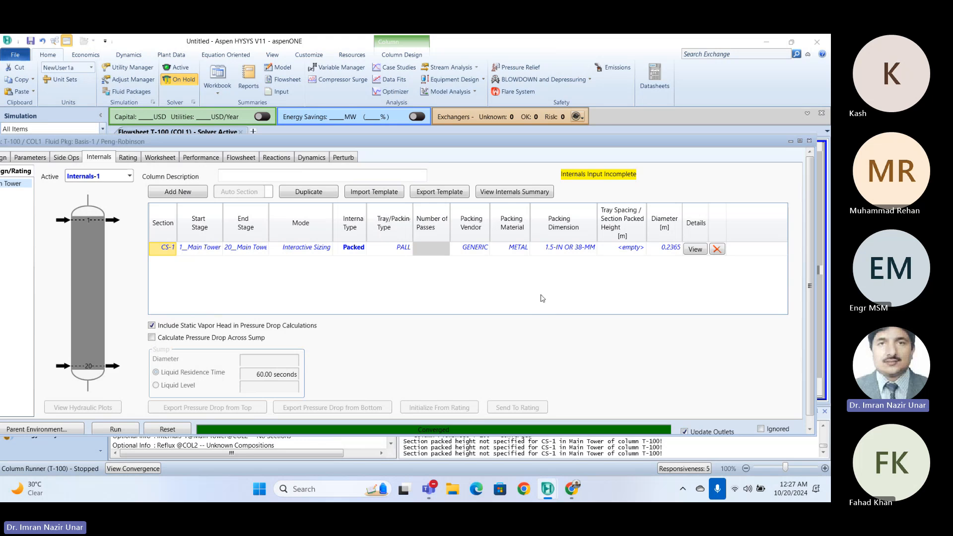
pyautogui.click(626, 251)
pyautogui.write('0.')
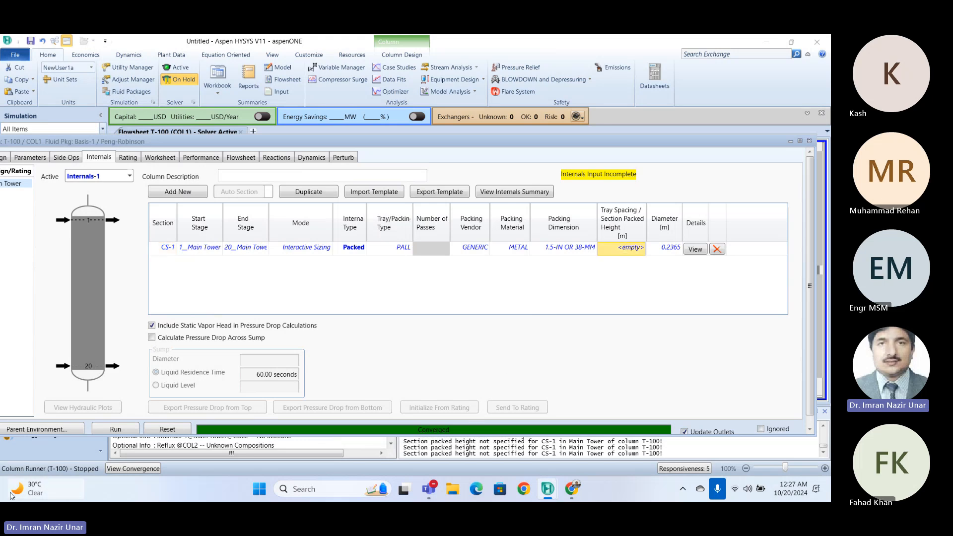
pyautogui.moveTo(12, 495)
pyautogui.write('2')
pyautogui.press('Return')
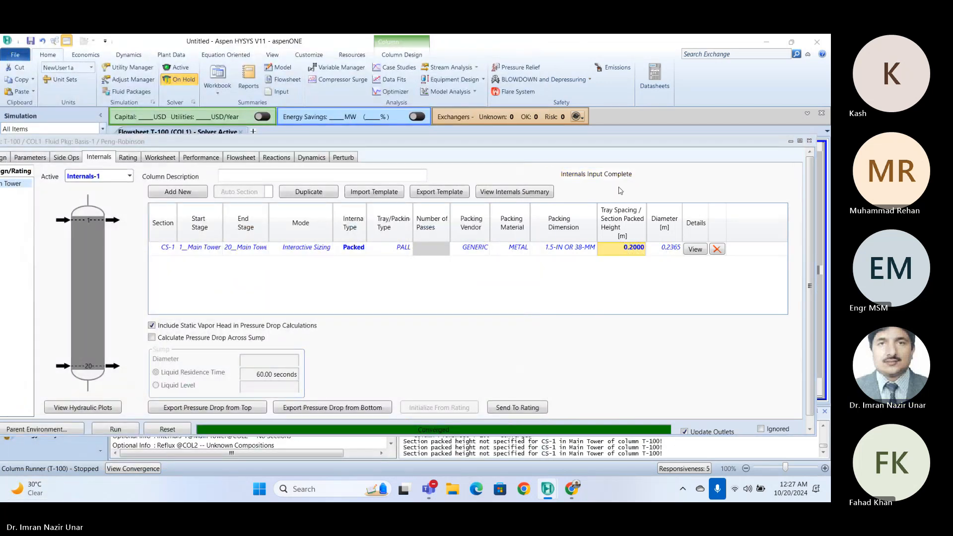
# Step: Open the details of section CS-1 and look through its geometry, messages, design parameters, packing constants and notes
pyautogui.click(698, 251)
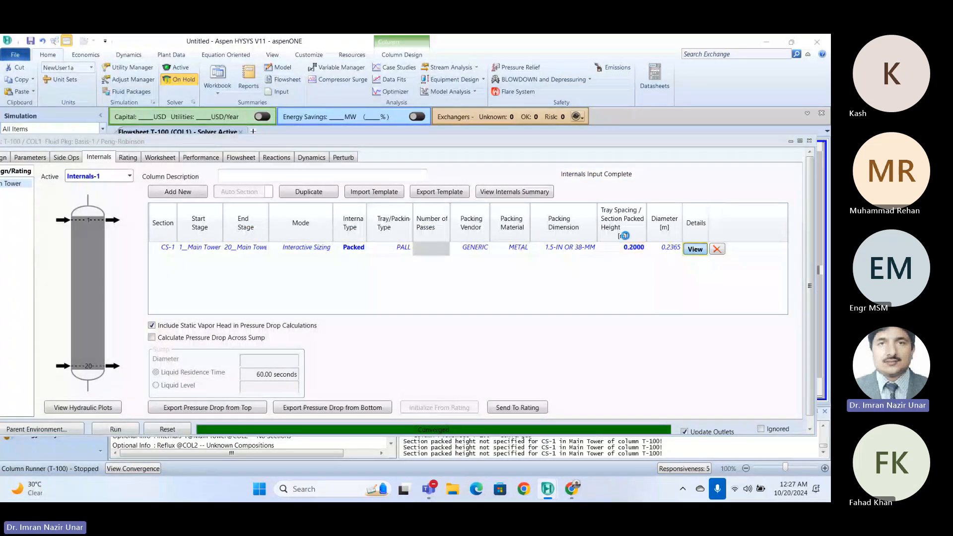
pyautogui.moveTo(258, 127); pyautogui.dragTo(359, 86)
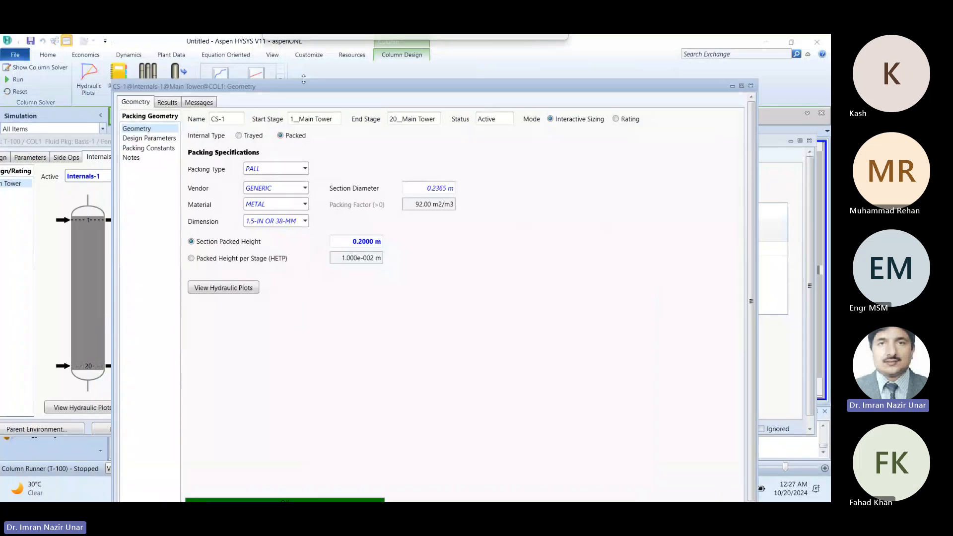
pyautogui.click(173, 103)
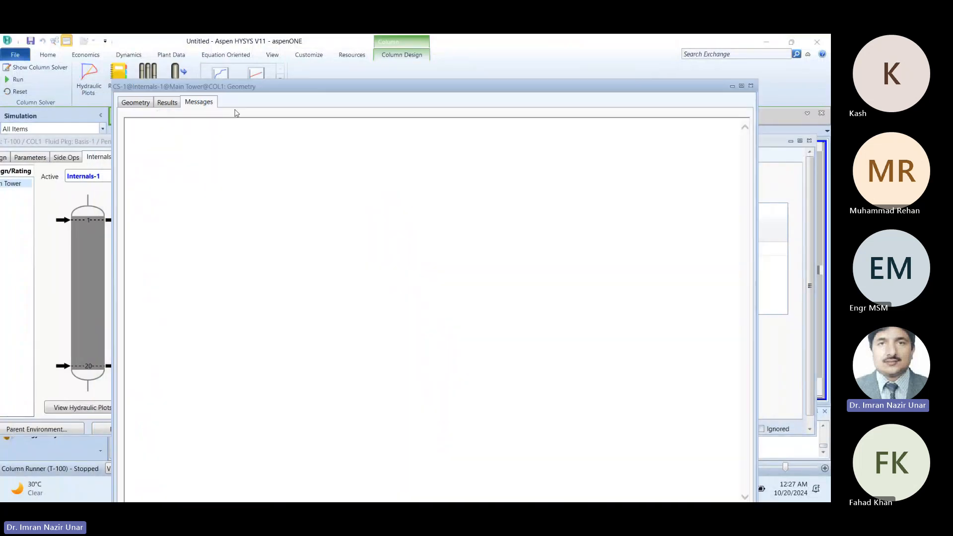
pyautogui.click(140, 103)
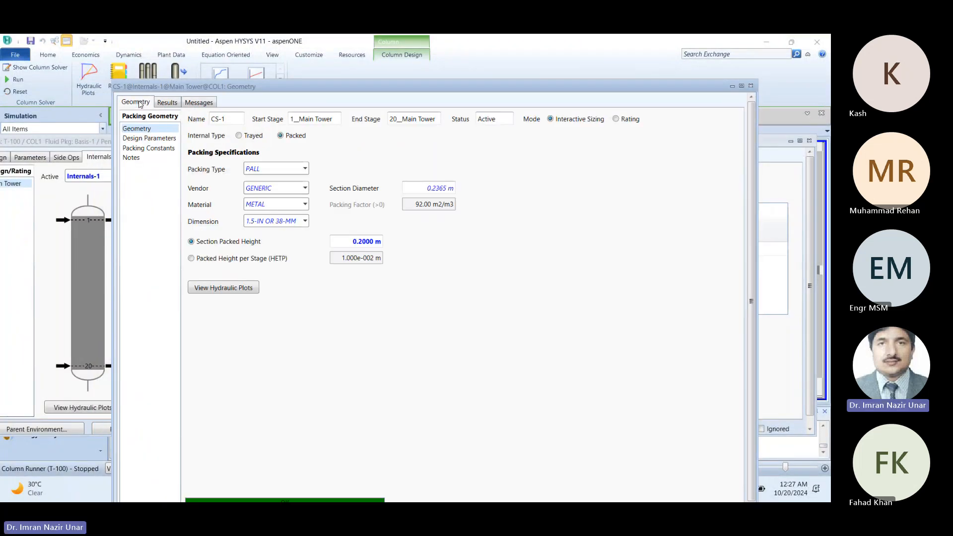
pyautogui.click(140, 141)
pyautogui.click(140, 148)
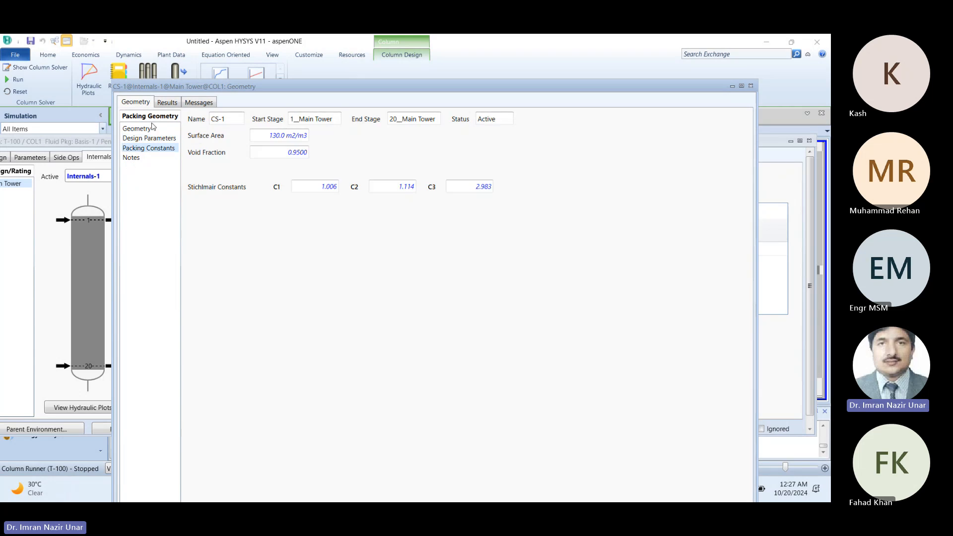
pyautogui.click(131, 157)
# Step: Examine the CS-1 packing results summary and the by-stage profiles for Hydraulic Results - Short, State Conditions and Physical Properties
pyautogui.click(166, 102)
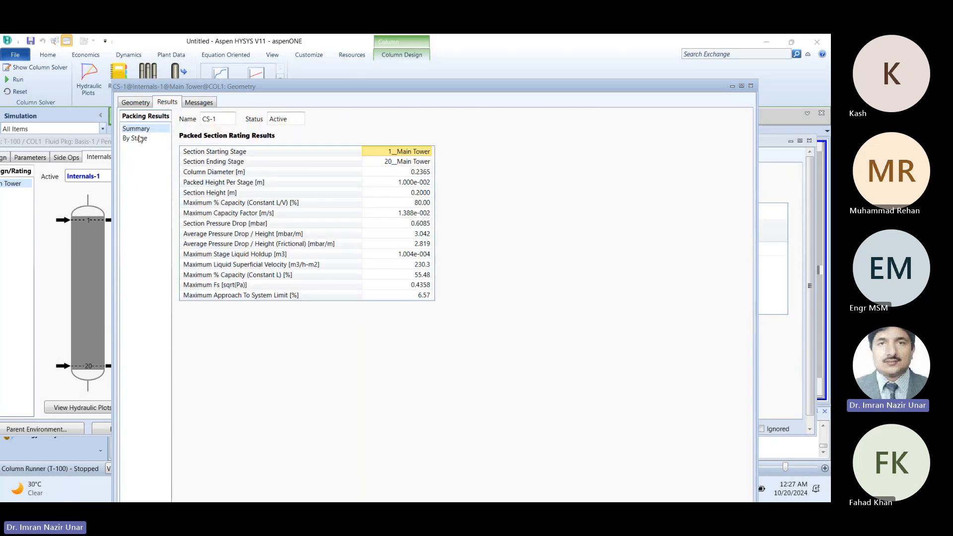
pyautogui.click(140, 139)
pyautogui.click(238, 120)
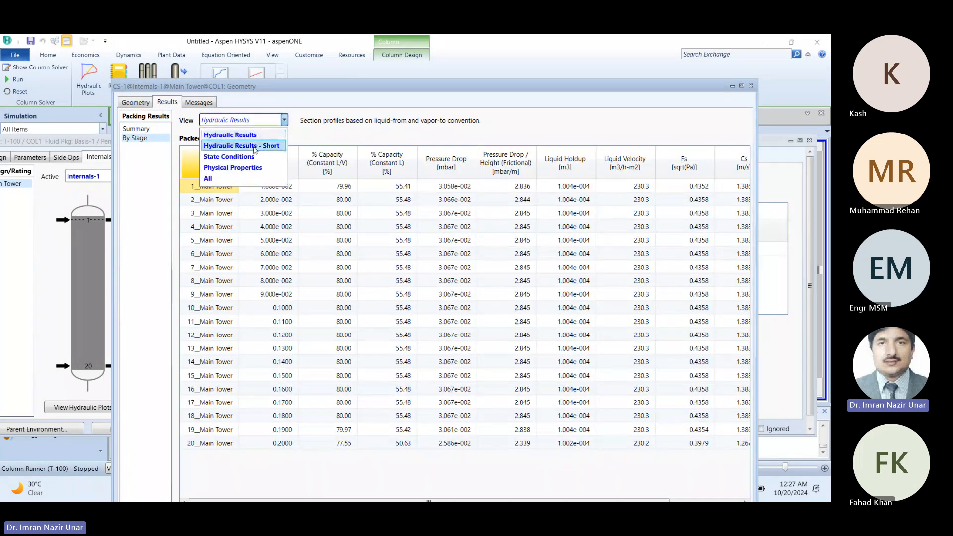
pyautogui.click(226, 143)
pyautogui.click(272, 118)
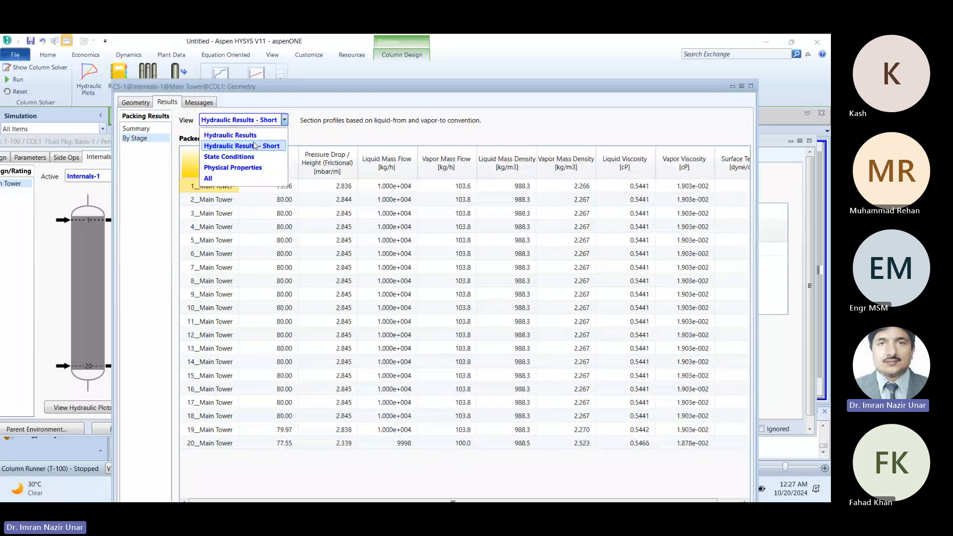
pyautogui.click(269, 154)
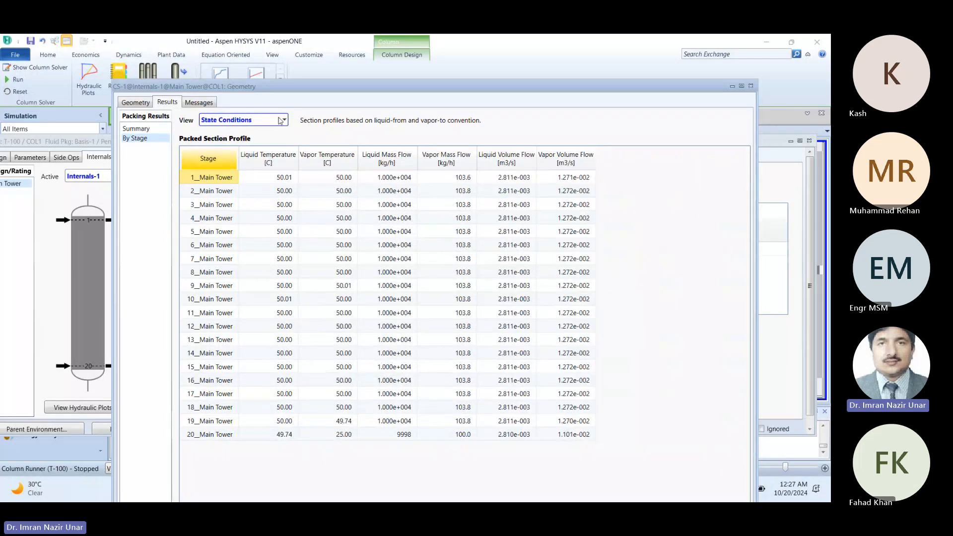
pyautogui.click(284, 119)
pyautogui.click(250, 168)
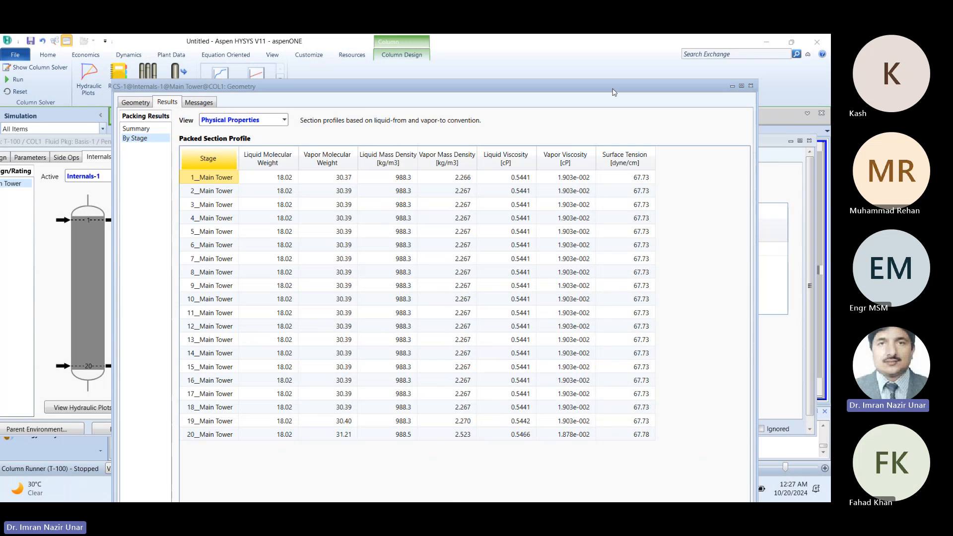
# Step: Return to the CS-1 geometry pages and close the section's details window
pyautogui.moveTo(614, 91); pyautogui.dragTo(587, 387)
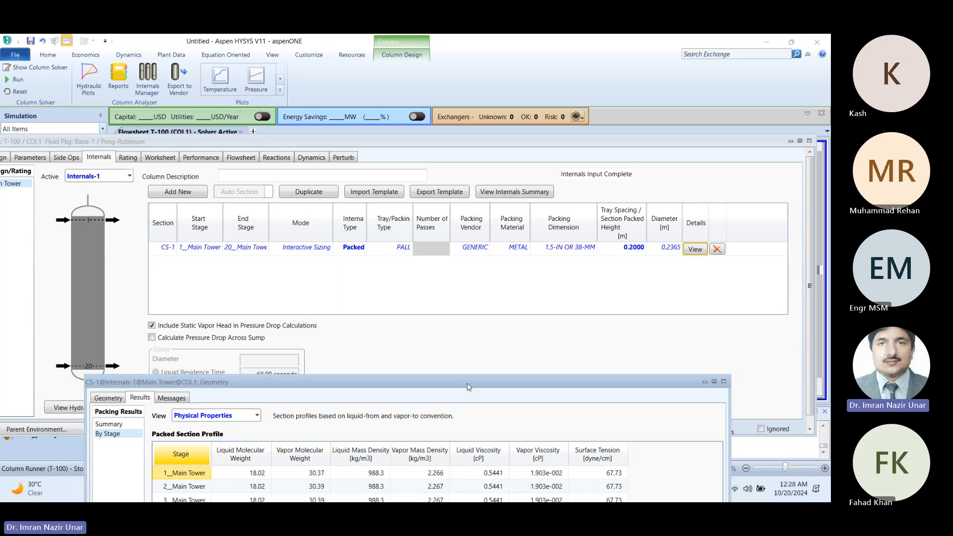
pyautogui.moveTo(469, 387); pyautogui.dragTo(484, 76)
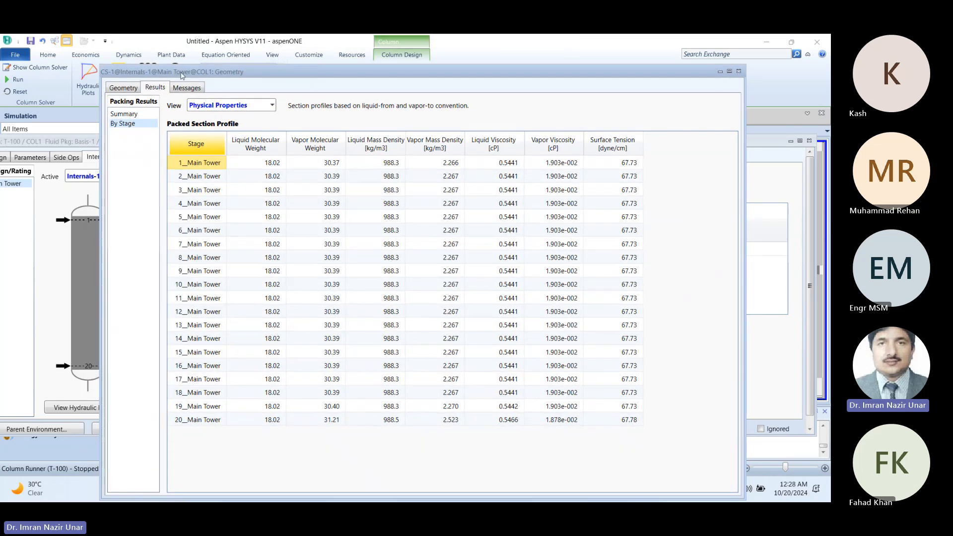
pyautogui.click(124, 88)
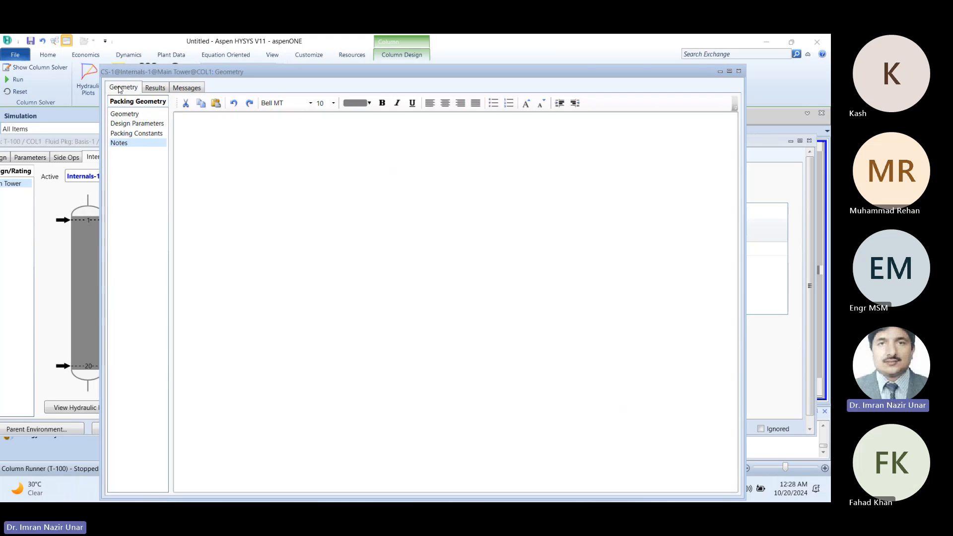
pyautogui.click(739, 72)
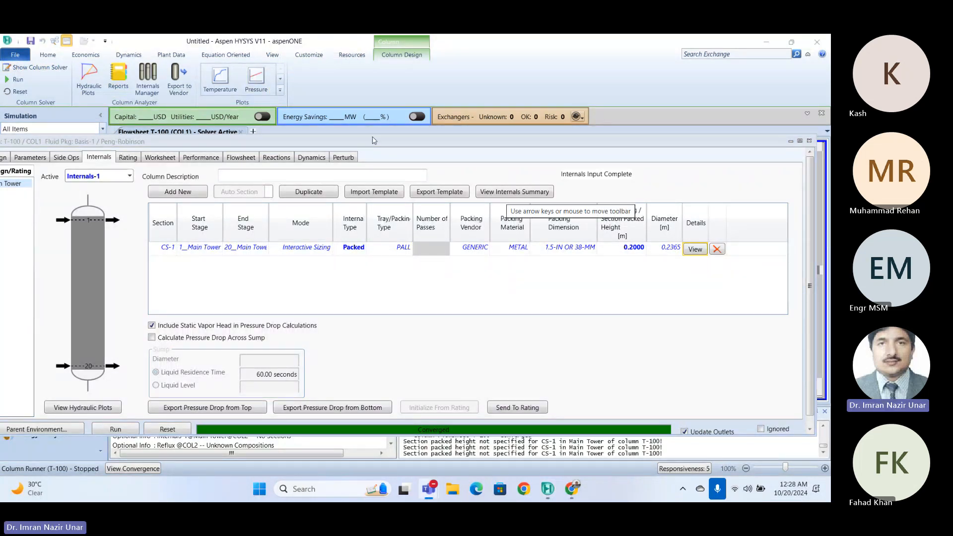
pyautogui.click(345, 57)
pyautogui.click(308, 56)
pyautogui.click(268, 56)
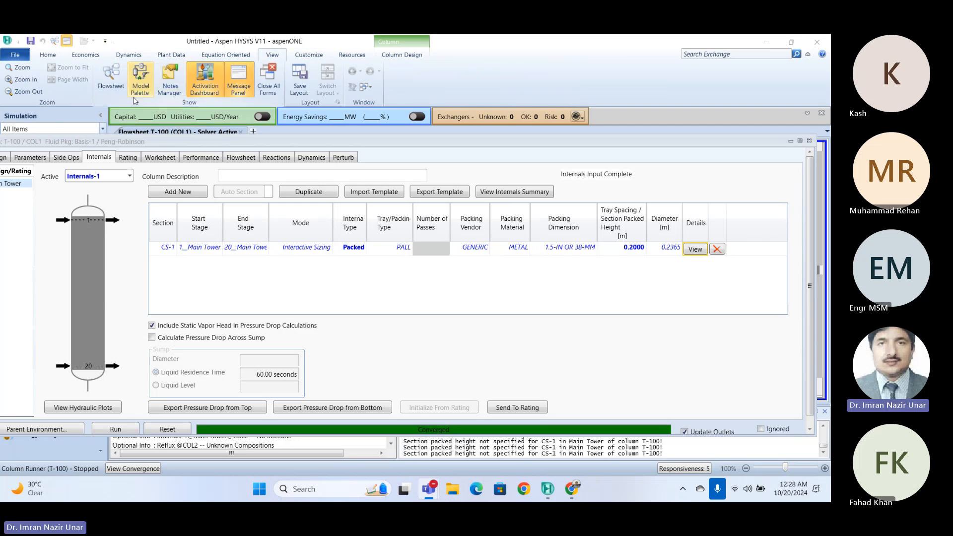
pyautogui.click(238, 59)
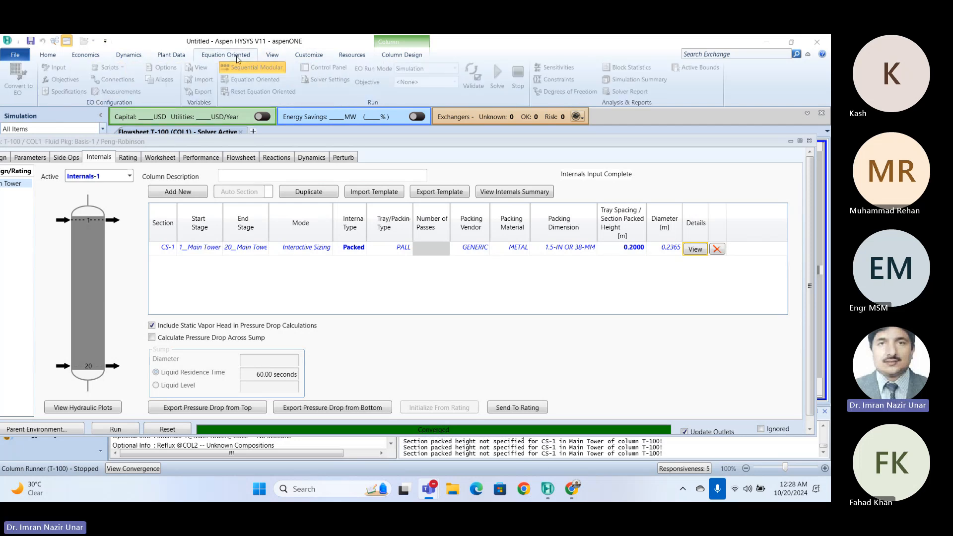
# Step: Close the T-100 column window, open Main Tower in the column flowsheet and look through its rating, worksheet, performance and design pages
pyautogui.click(810, 141)
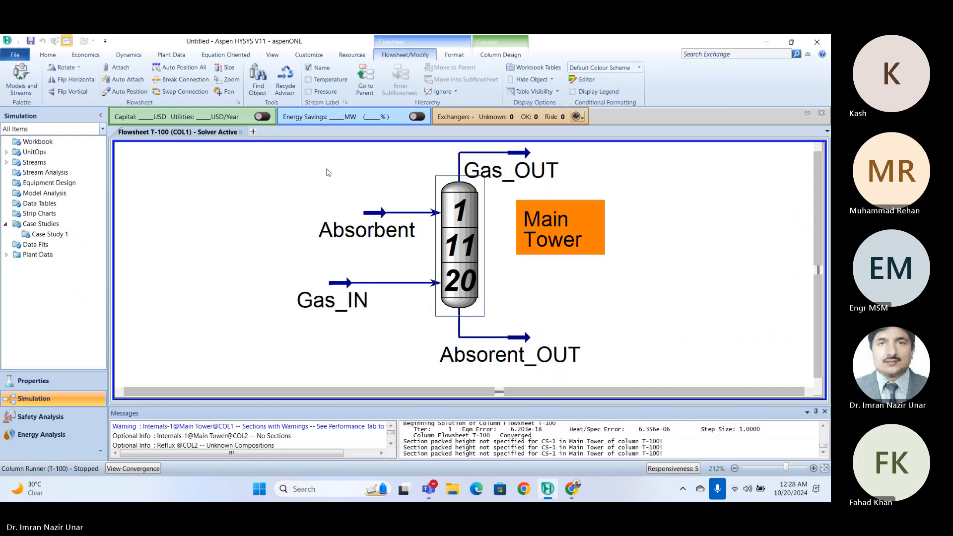
pyautogui.click(606, 270)
pyautogui.doubleClick(459, 241)
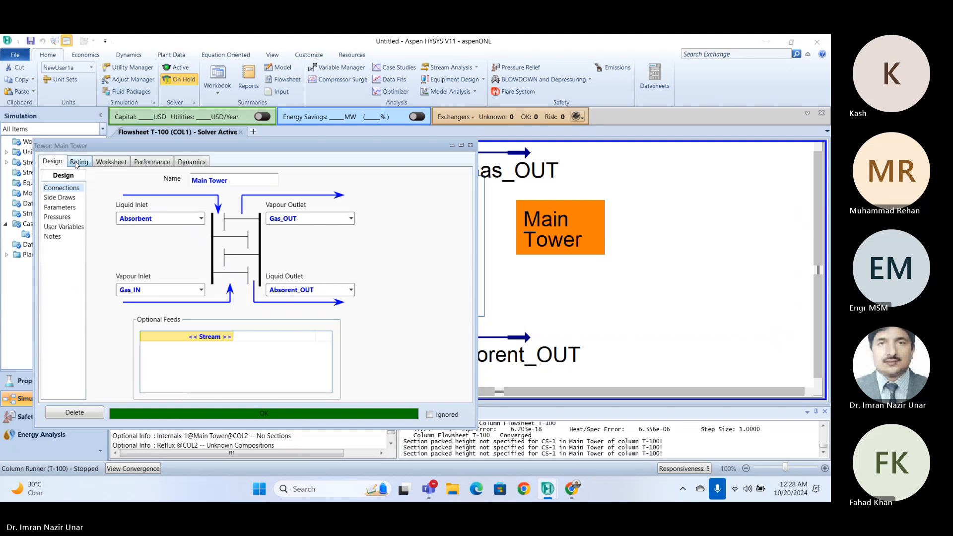
pyautogui.click(78, 162)
pyautogui.click(110, 160)
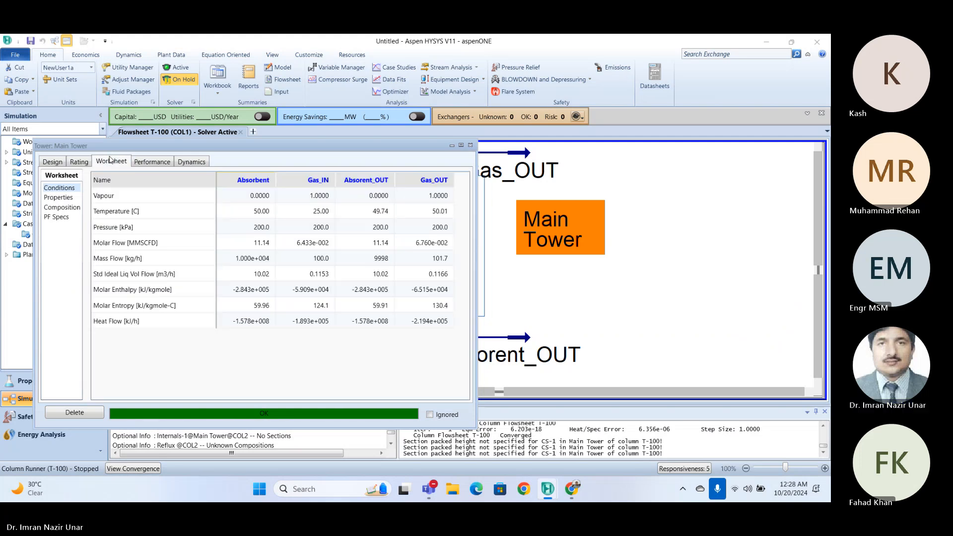
pyautogui.click(158, 163)
pyautogui.click(52, 162)
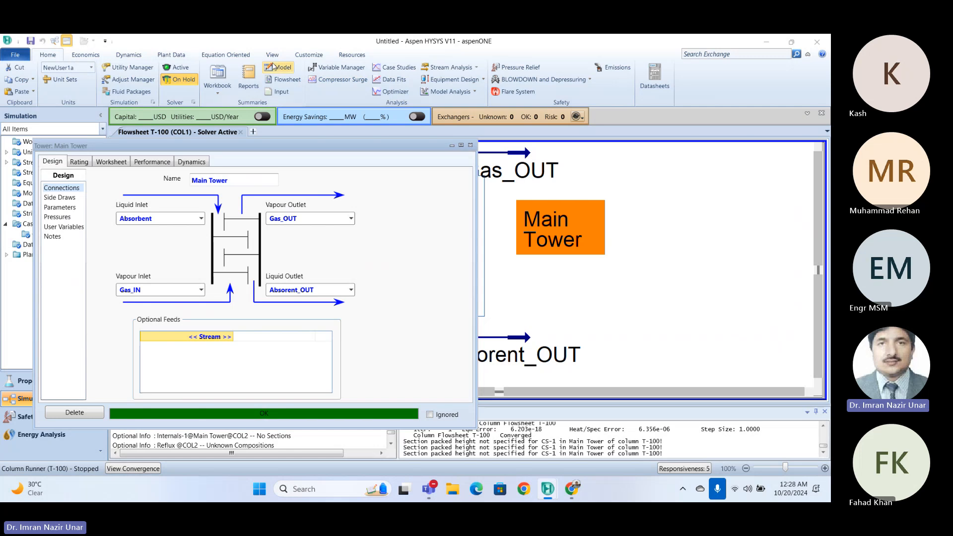
pyautogui.click(86, 54)
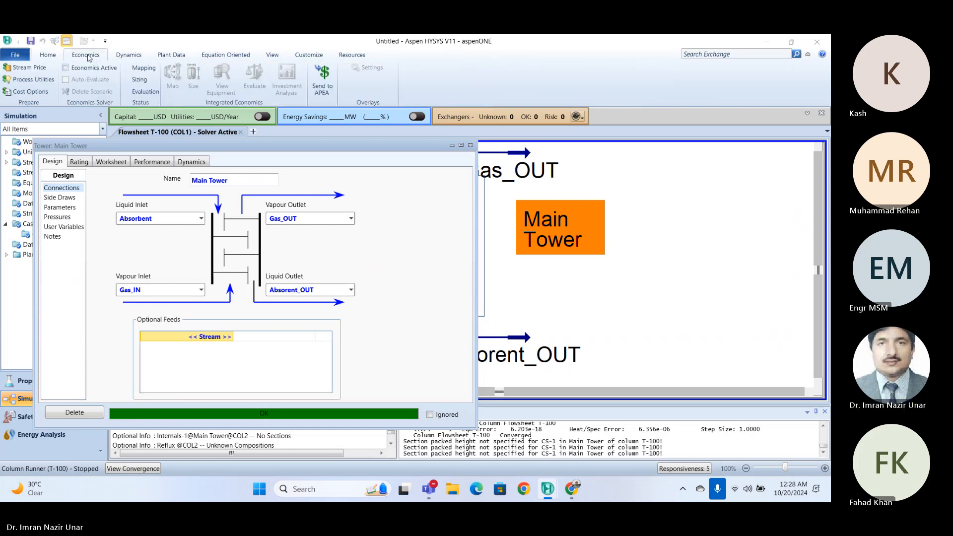
pyautogui.click(129, 54)
pyautogui.click(174, 59)
pyautogui.click(226, 55)
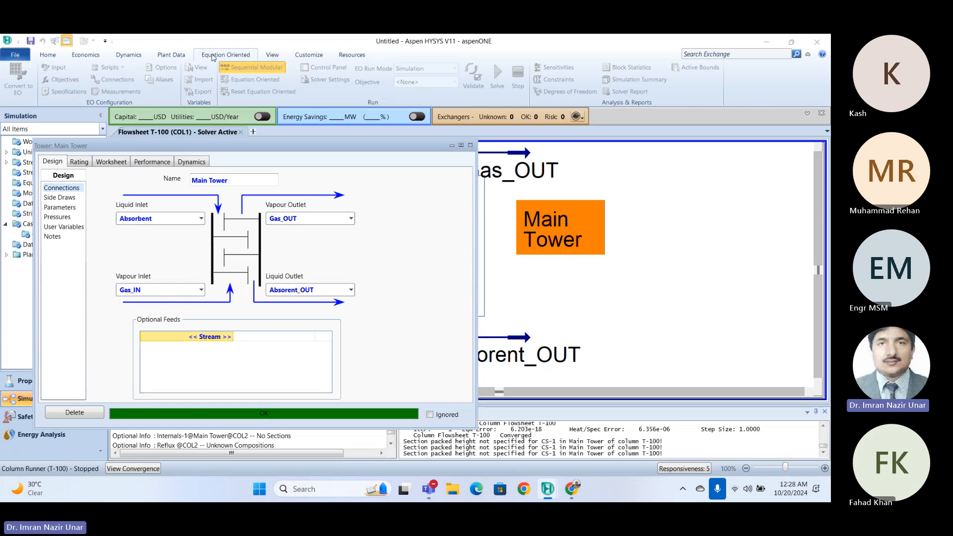
pyautogui.click(276, 57)
pyautogui.click(295, 56)
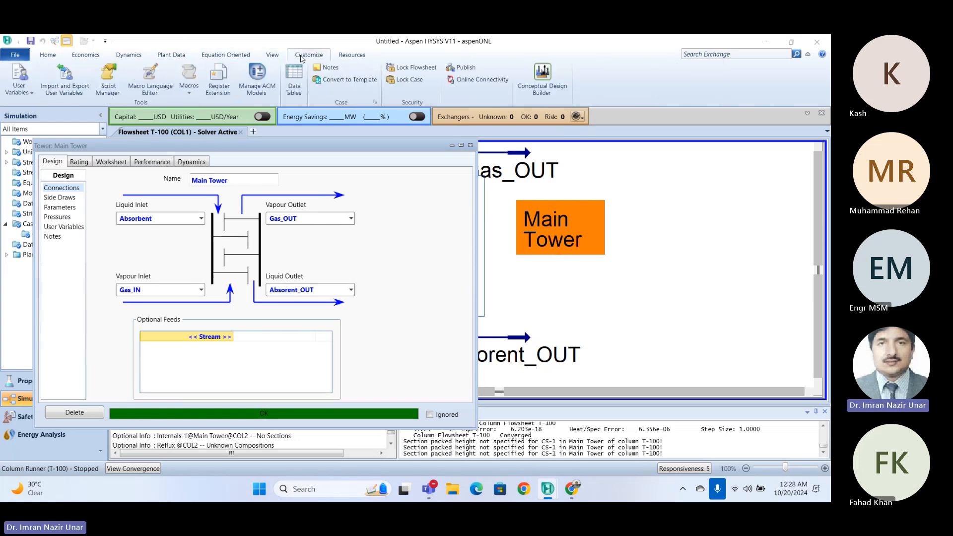
pyautogui.click(354, 55)
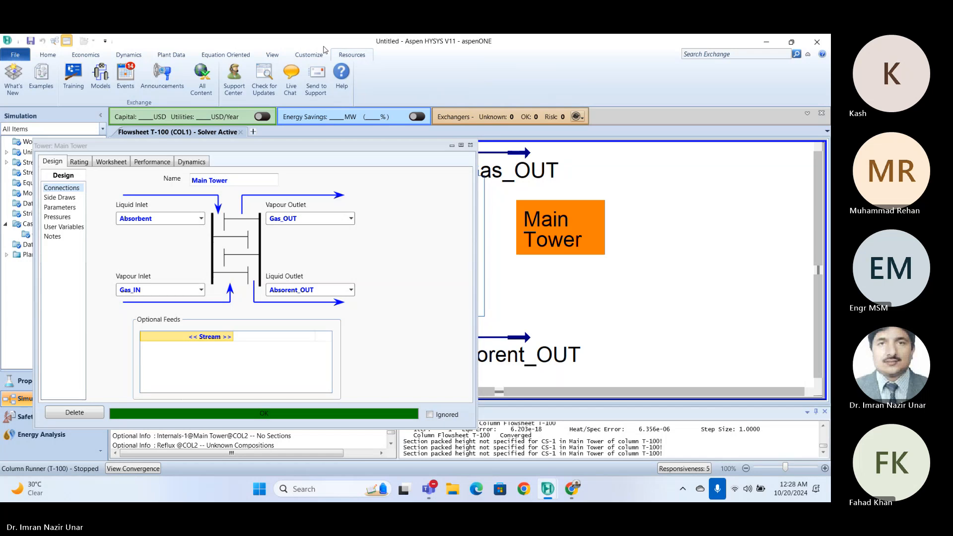
pyautogui.click(309, 54)
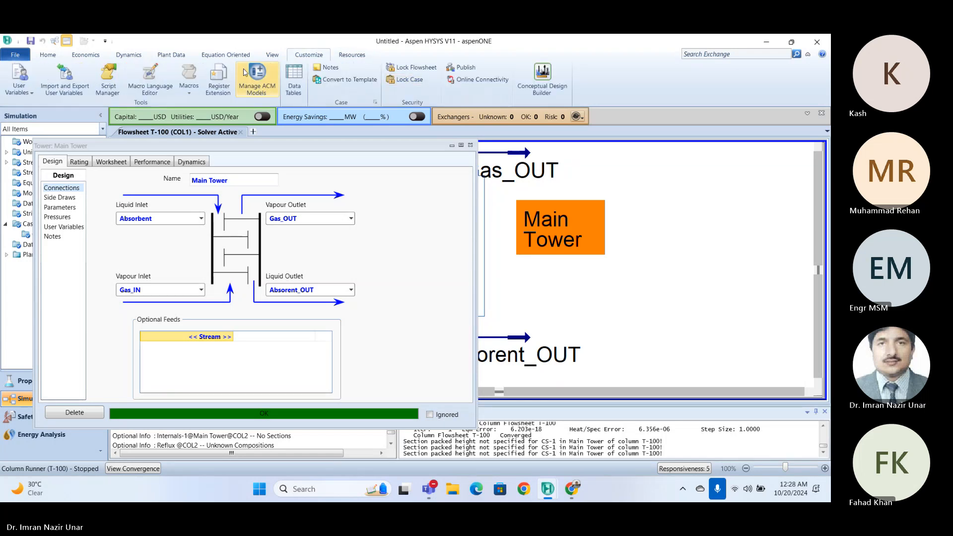
pyautogui.click(271, 55)
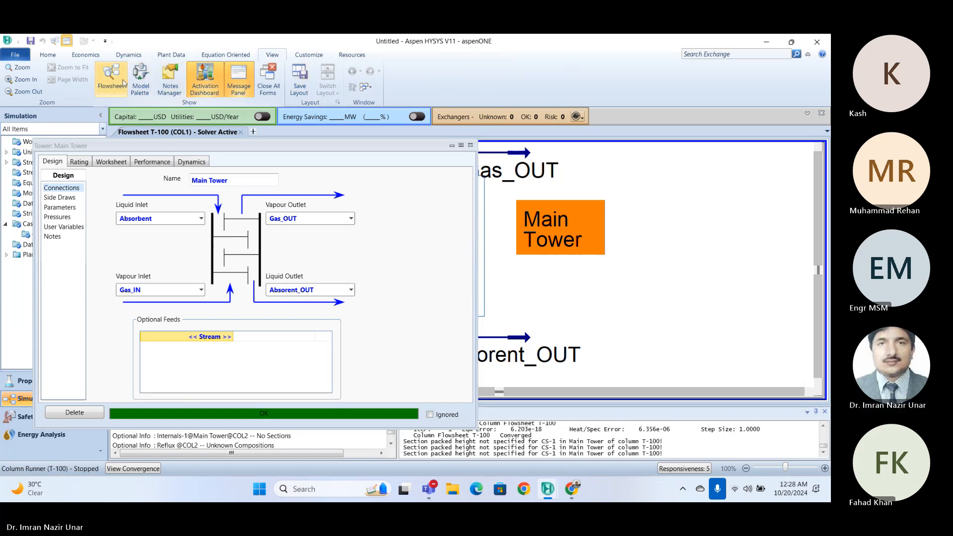
# Step: Reopen the Main Tower properties, review its rating, stream conditions, performance and dynamics pages, and close the window
pyautogui.click(470, 147)
pyautogui.doubleClick(466, 214)
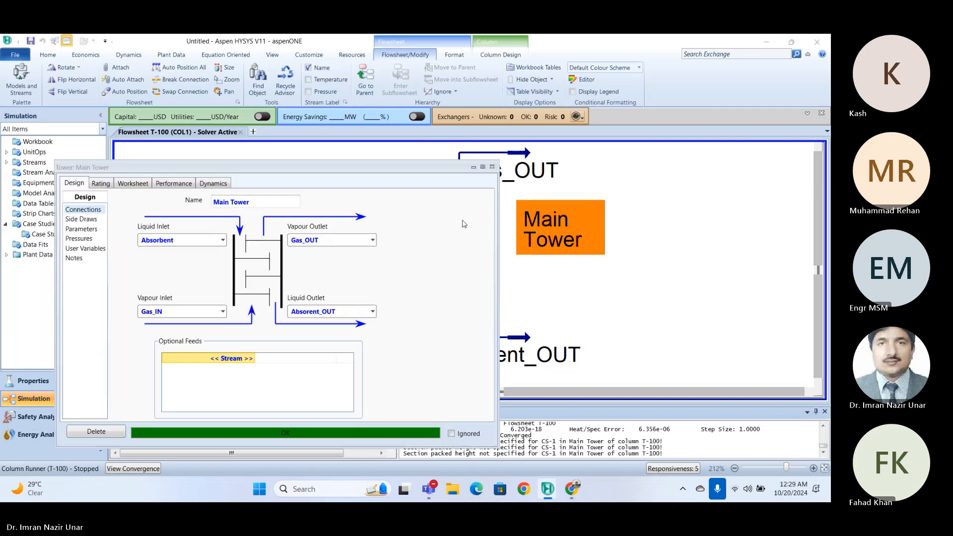
pyautogui.click(100, 184)
pyautogui.click(132, 184)
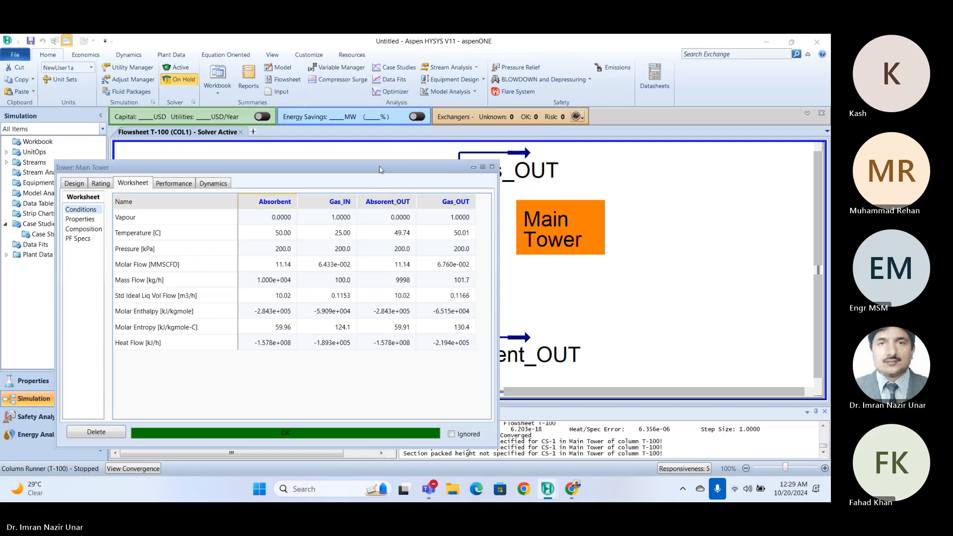
pyautogui.moveTo(379, 160); pyautogui.dragTo(379, 119)
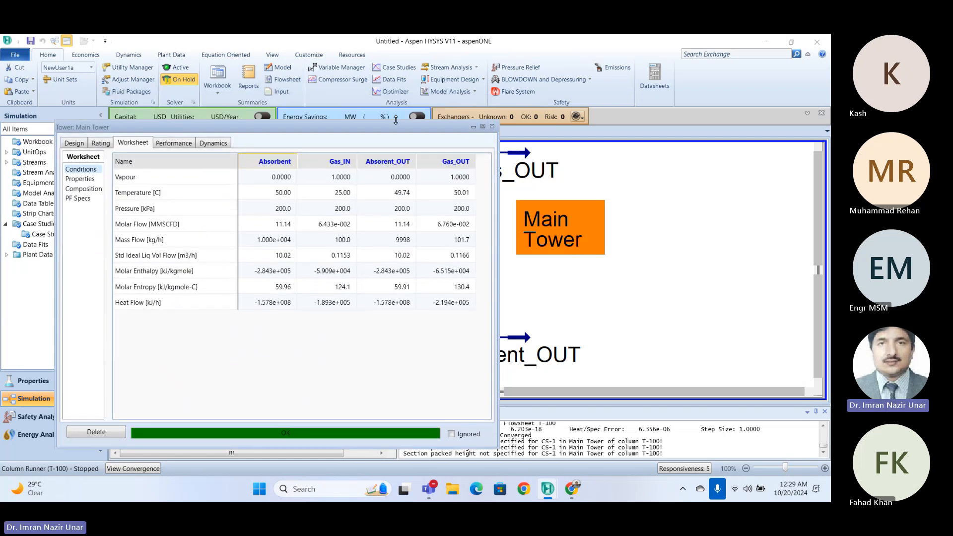
pyautogui.click(199, 145)
pyautogui.click(216, 144)
pyautogui.click(75, 143)
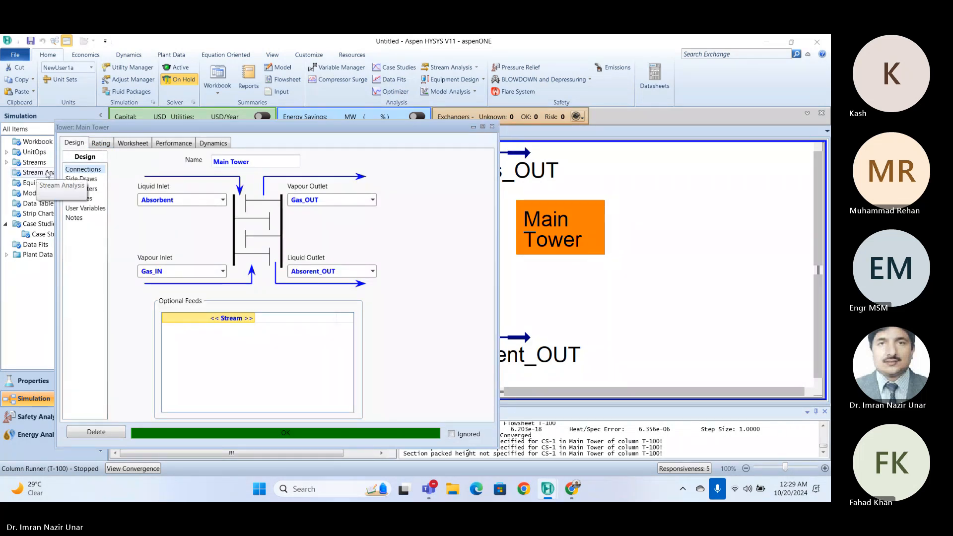
pyautogui.click(492, 126)
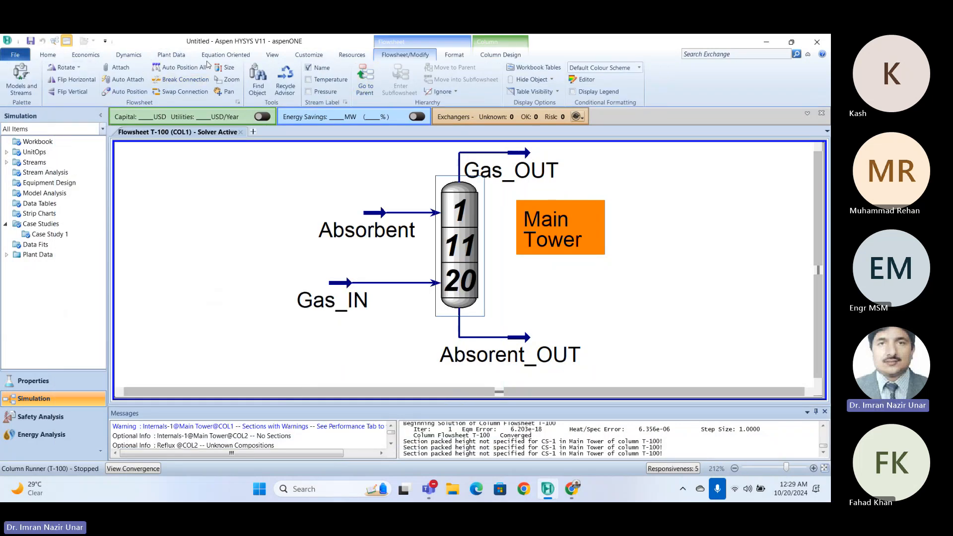
# Step: Return from the column flowsheet to the main flowsheet and close the T-100 column window
pyautogui.click(365, 74)
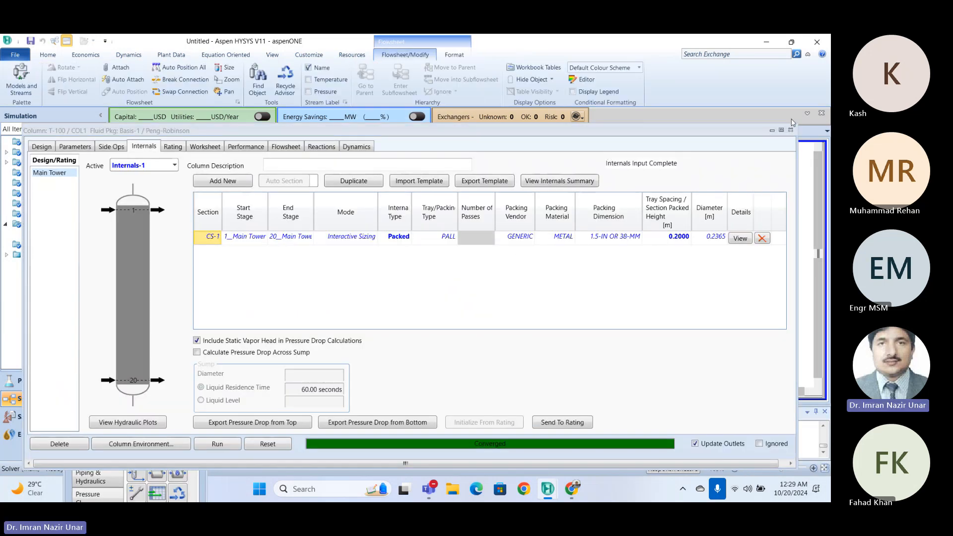
pyautogui.click(790, 130)
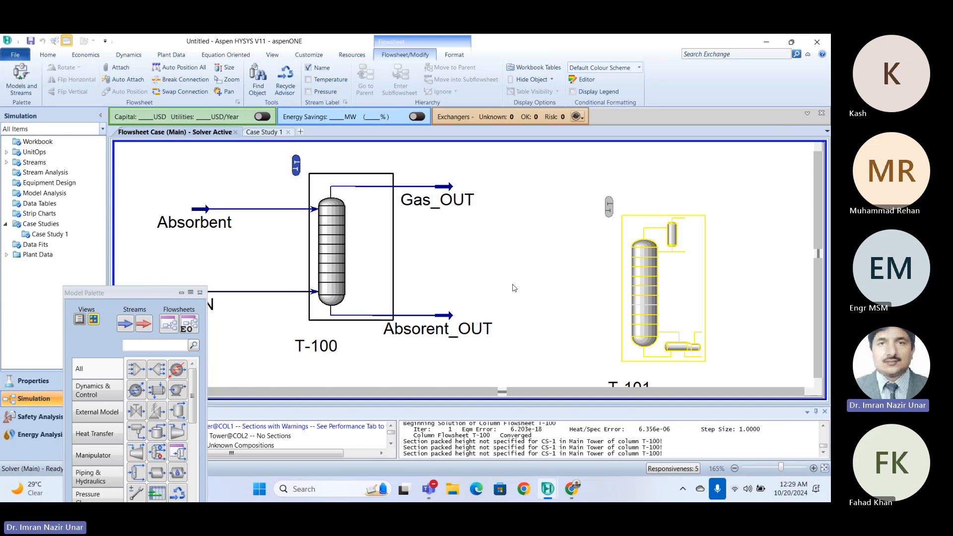
# Step: Open column T-100, view its column environment, return to the main flowsheet and close the column window
pyautogui.click(335, 244)
pyautogui.doubleClick(335, 244)
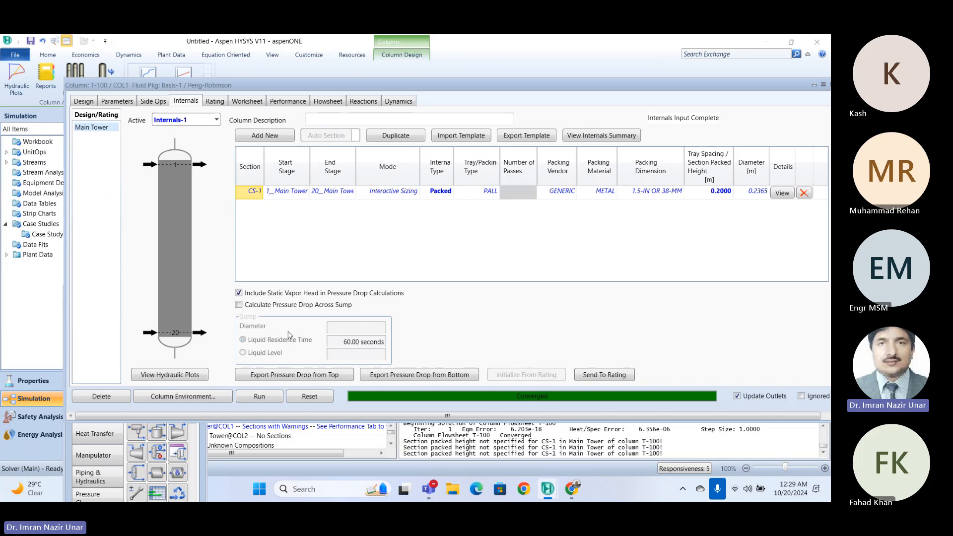
pyautogui.click(188, 396)
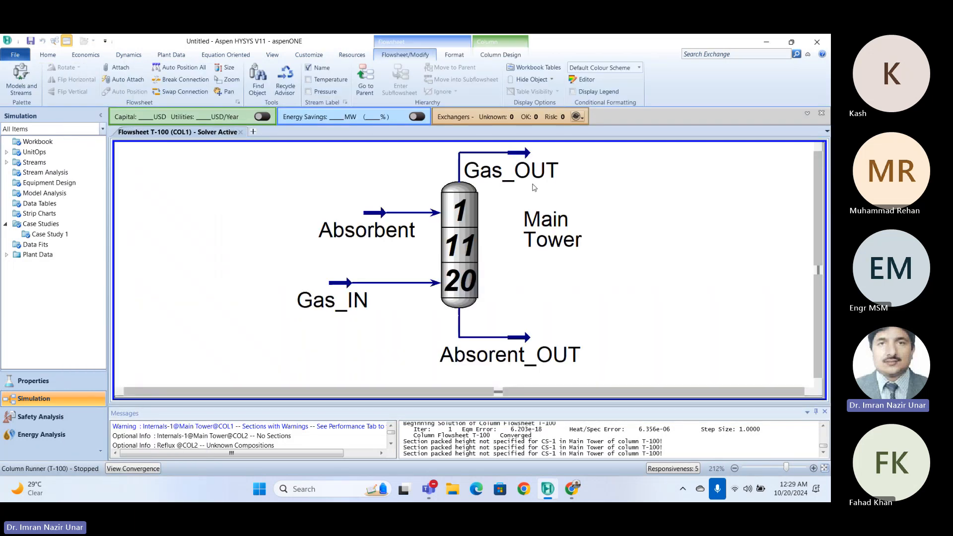
pyautogui.click(369, 82)
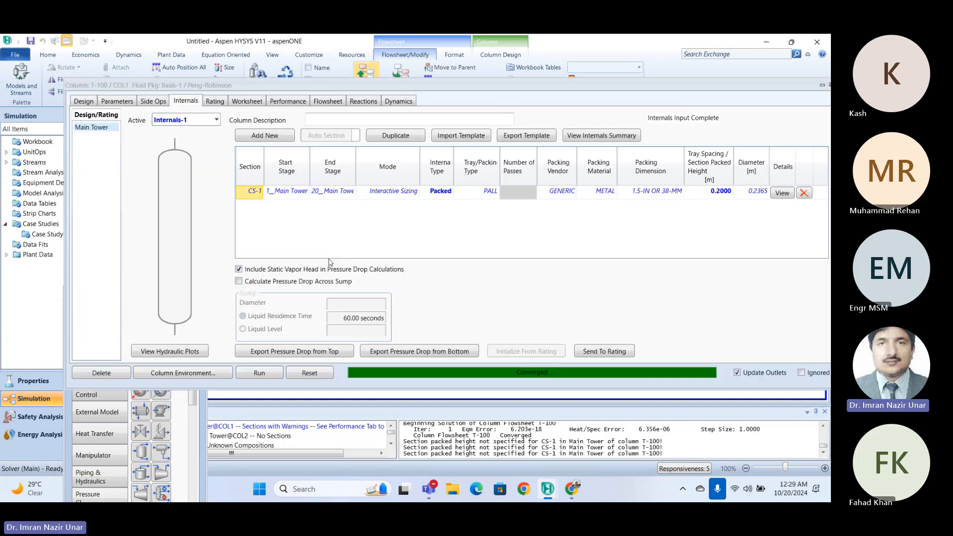
pyautogui.moveTo(723, 78); pyautogui.dragTo(579, 111)
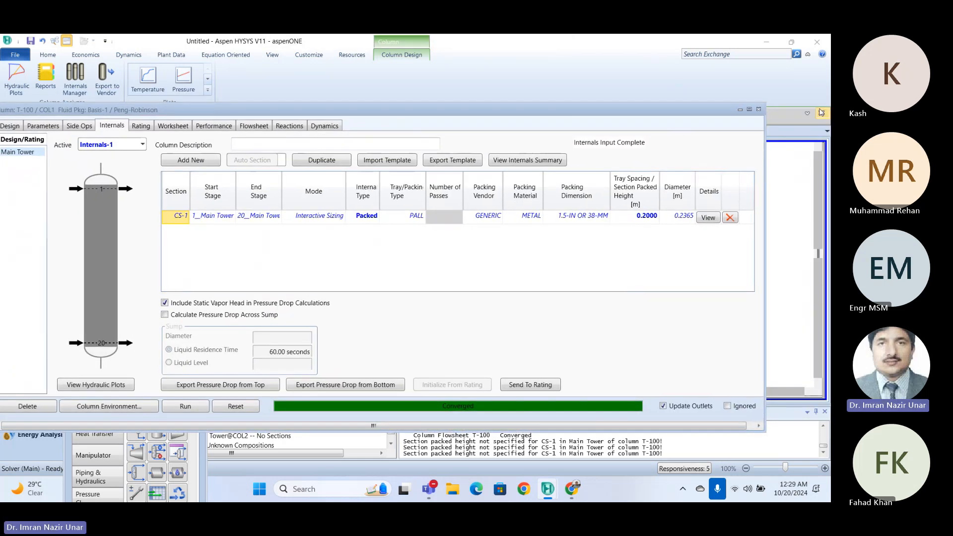
pyautogui.click(759, 109)
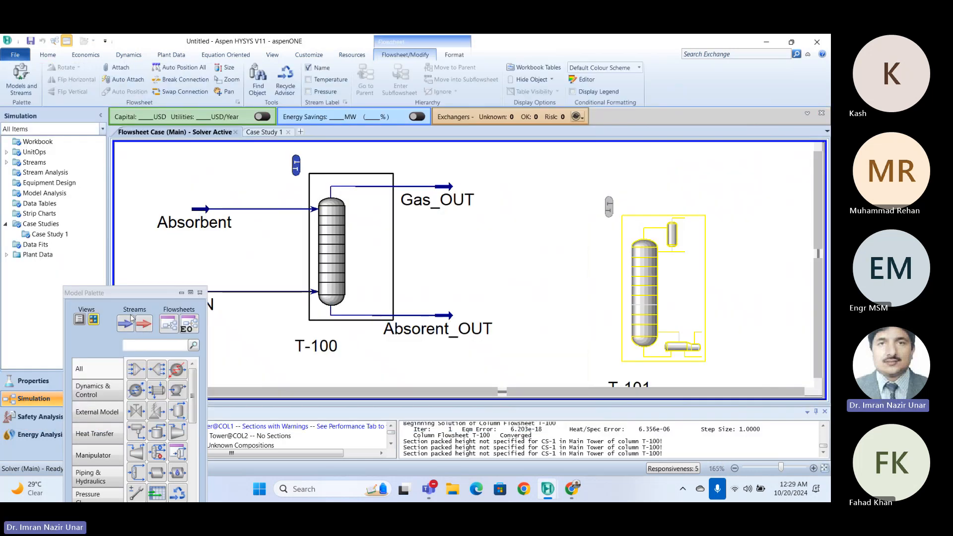
# Step: Close the model palette and move column T-101 closer to T-100 on the main flowsheet
pyautogui.moveTo(127, 293); pyautogui.dragTo(192, 127)
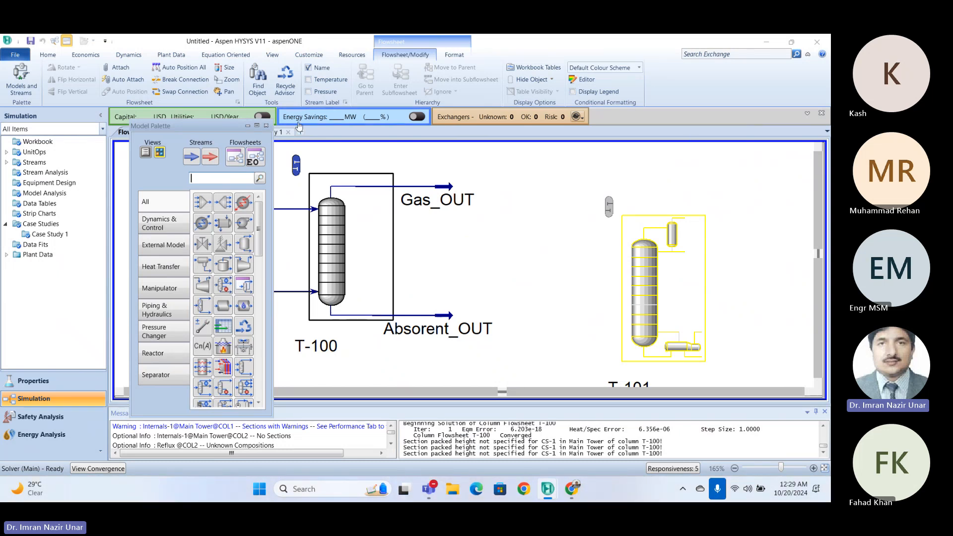
pyautogui.click(266, 125)
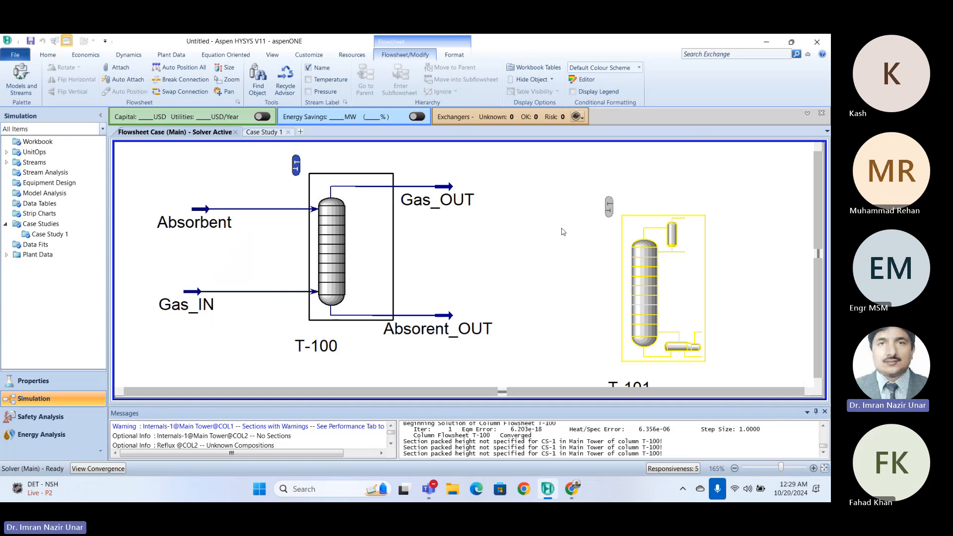
pyautogui.moveTo(666, 284); pyautogui.dragTo(613, 239)
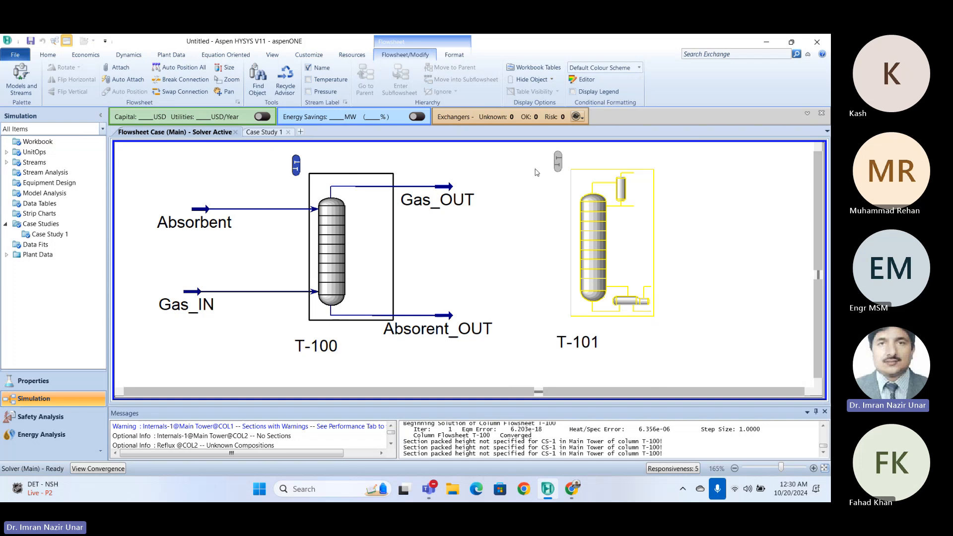
# Step: Open the T-100 internals from the column's status marker on the flowsheet, delete section CS-1 and close the column window
pyautogui.moveTo(297, 167)
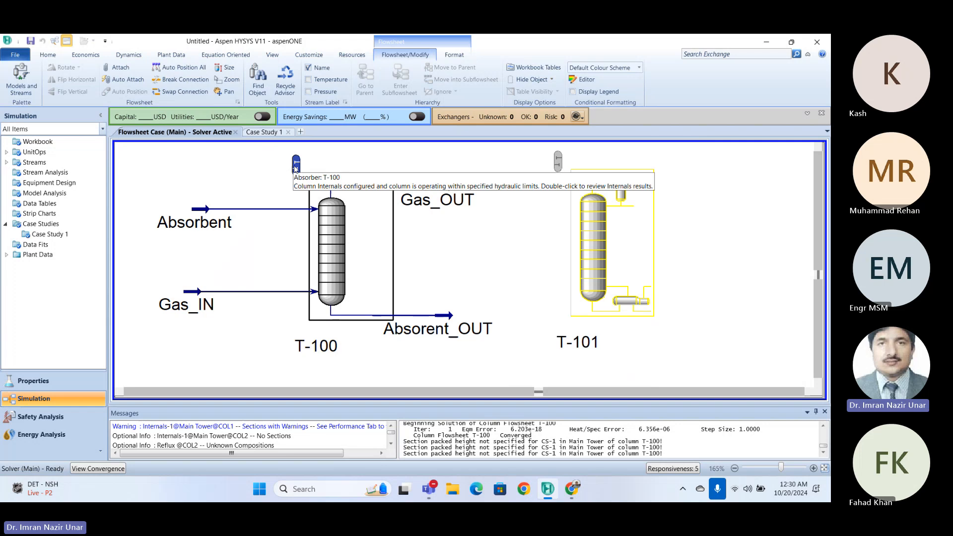
pyautogui.click(322, 258)
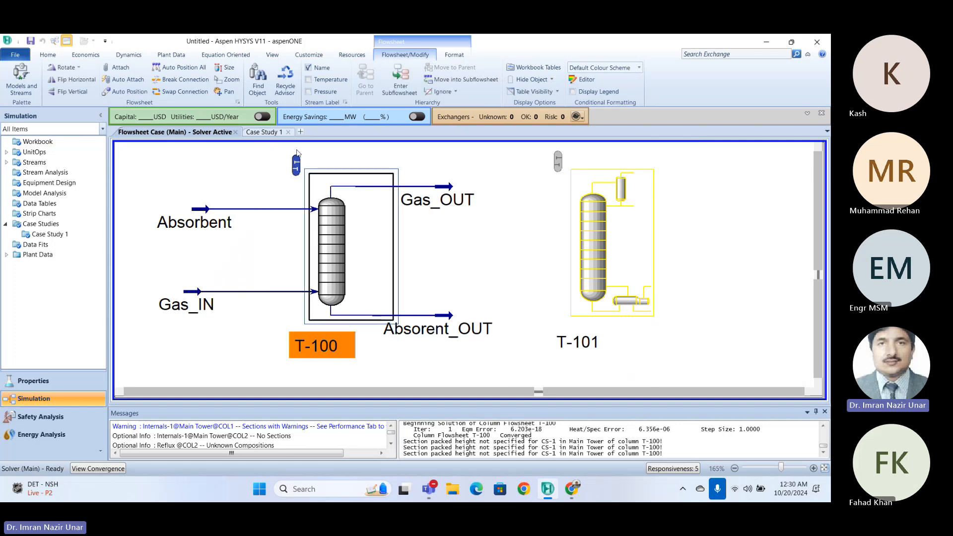
pyautogui.click(297, 168)
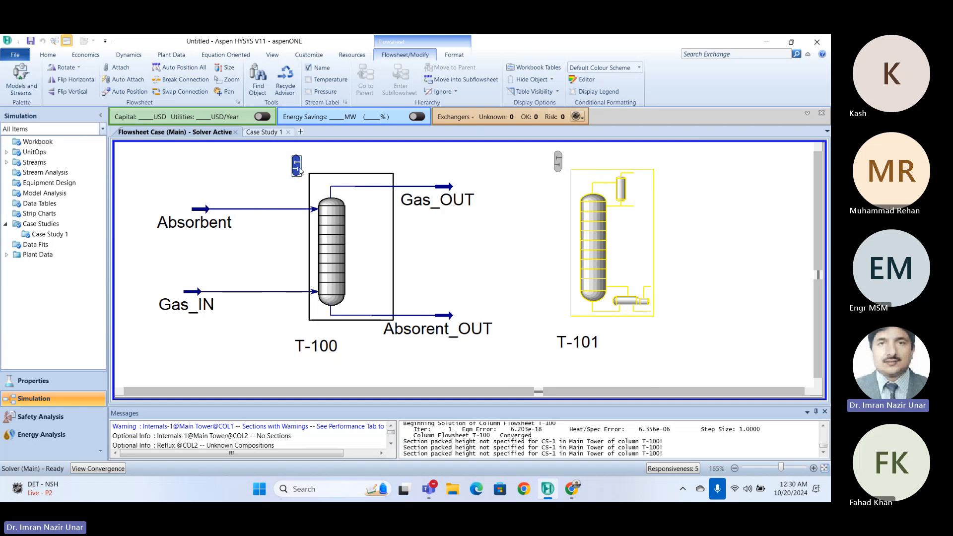
pyautogui.doubleClick(297, 168)
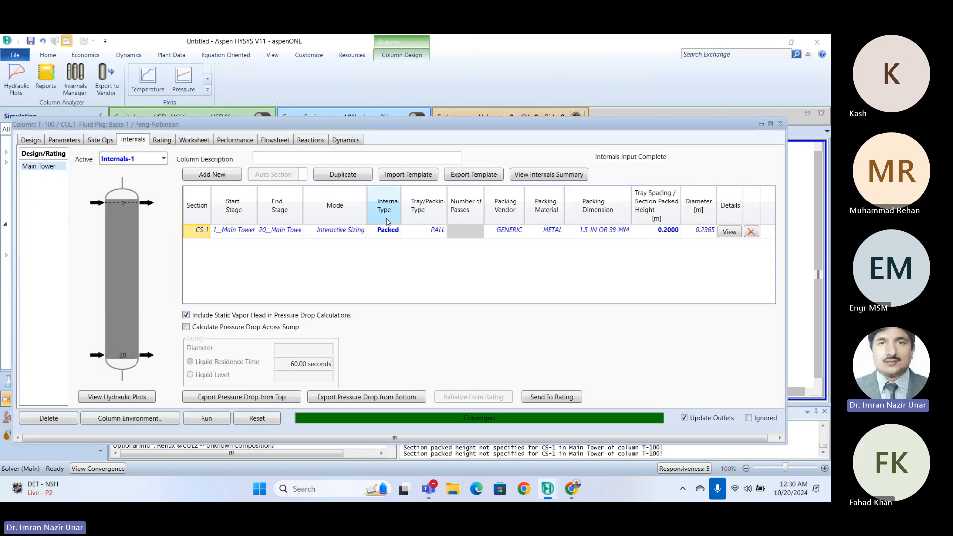
pyautogui.click(751, 232)
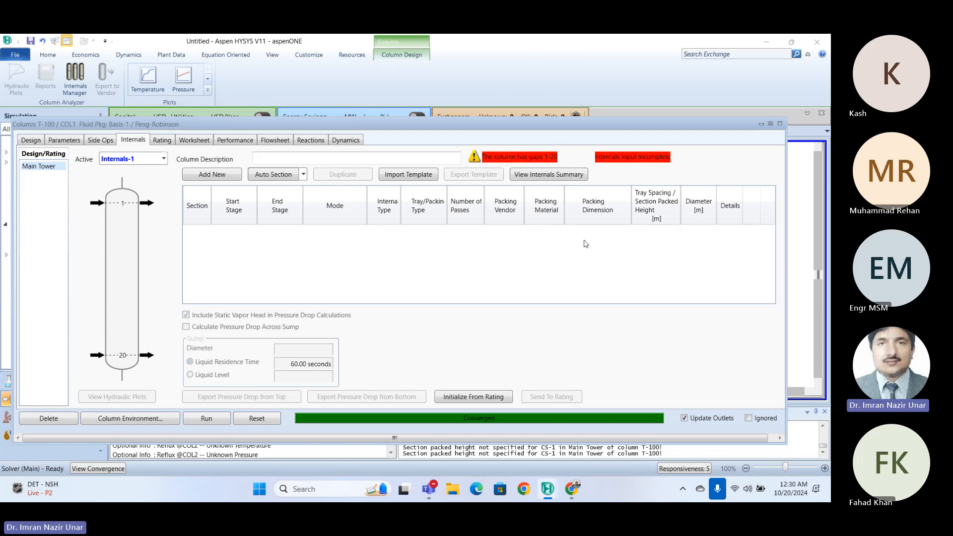
pyautogui.moveTo(311, 124); pyautogui.dragTo(282, 393)
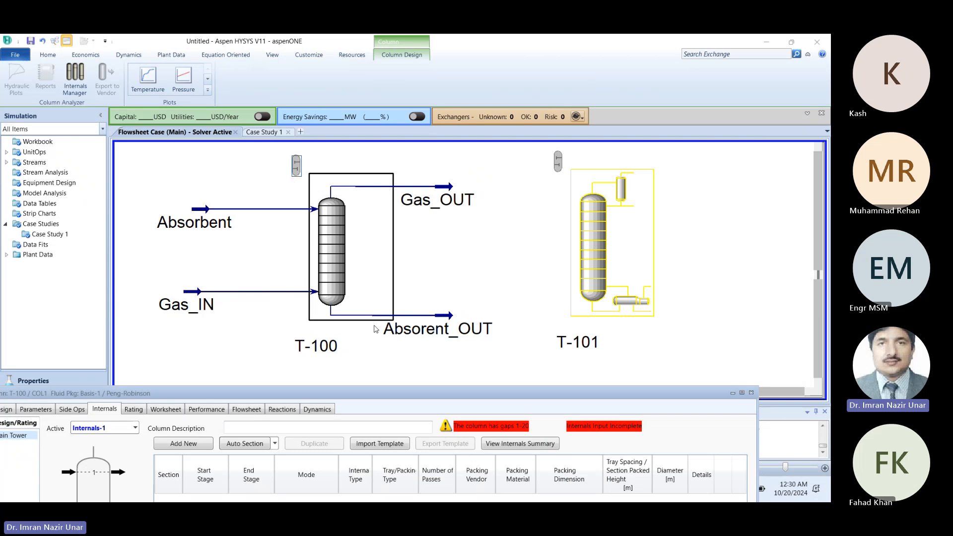
pyautogui.moveTo(369, 394); pyautogui.dragTo(308, 187)
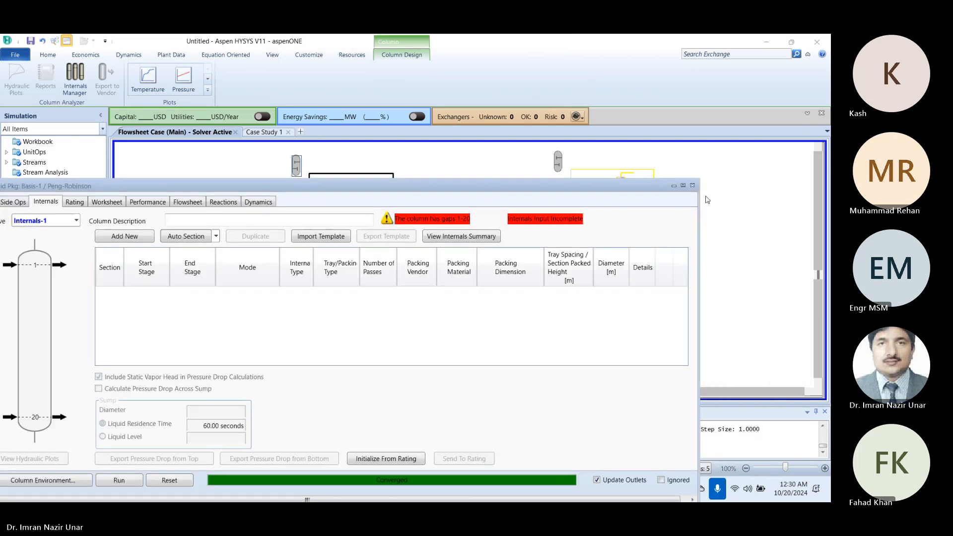
pyautogui.click(693, 186)
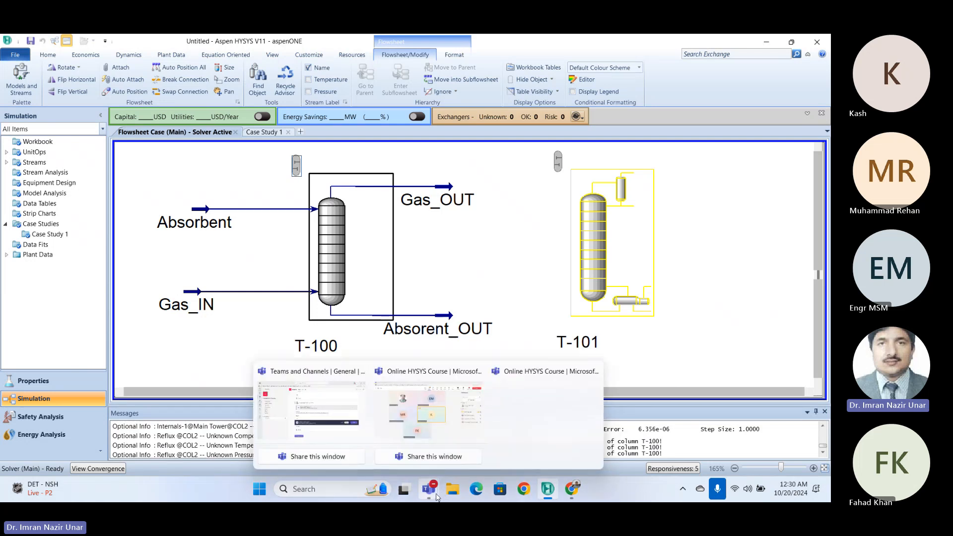
# Step: Switch to File Explorer and open the recent PDF "All PracticalTasks"
pyautogui.click(456, 494)
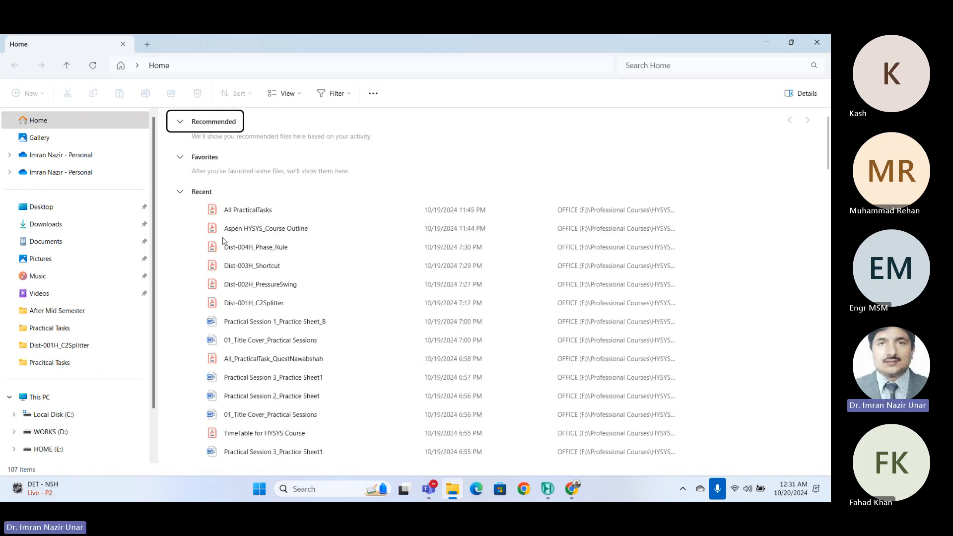
pyautogui.doubleClick(250, 210)
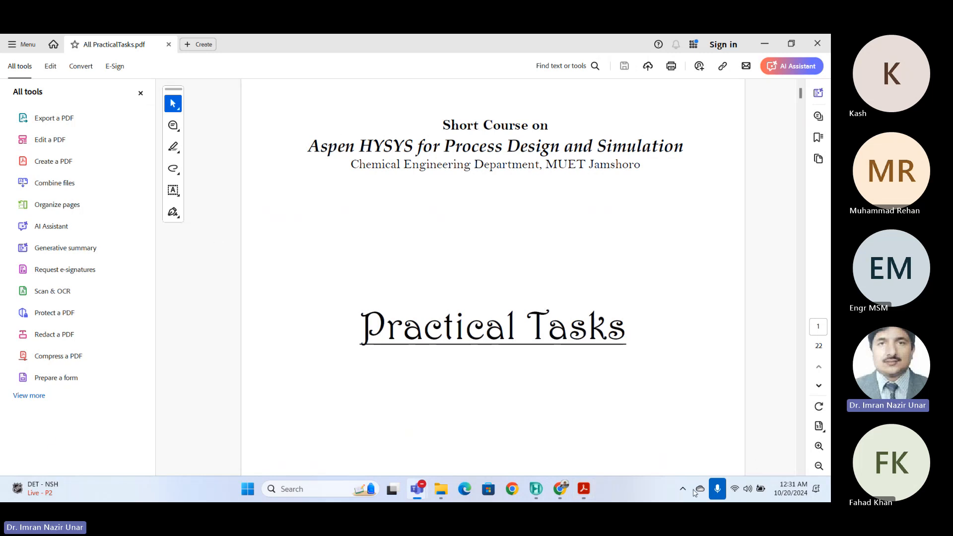
# Step: Find the A-Absorption task of Practical Session-3, Sheet-1 in the PDF and read its problem statement, simulation basis and feed stream tables
pyautogui.scroll(-2, 663, 149)
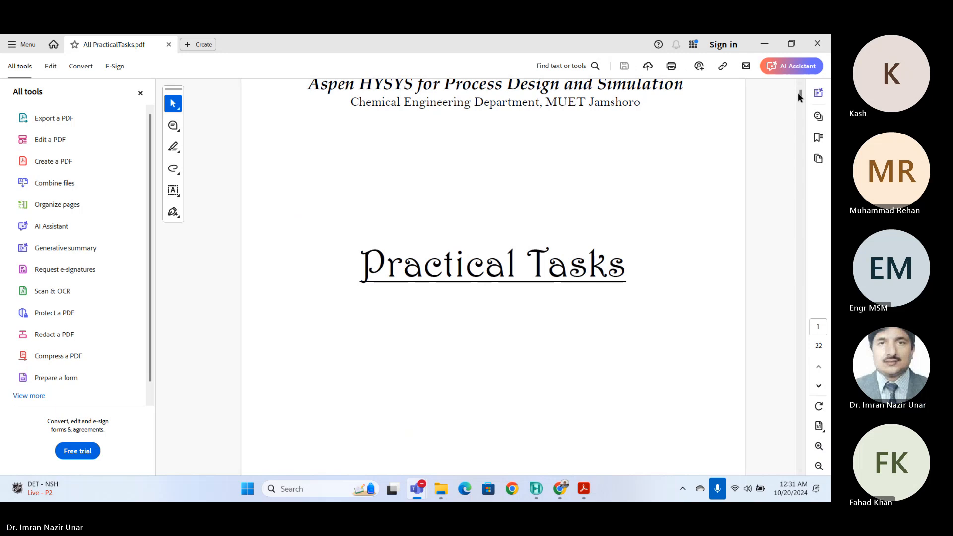
pyautogui.scroll(-20, 552, 233)
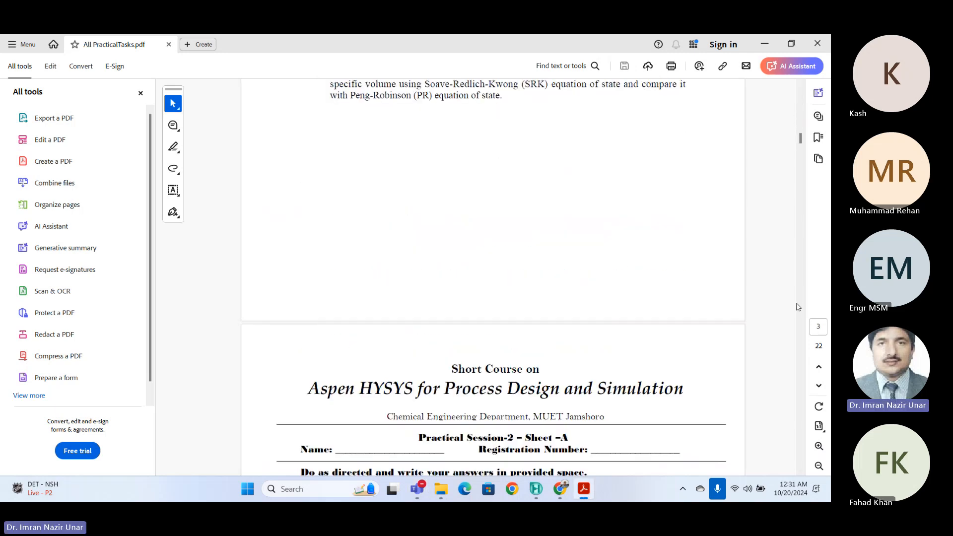
pyautogui.scroll(-8, 799, 307)
pyautogui.scroll(-10, 798, 307)
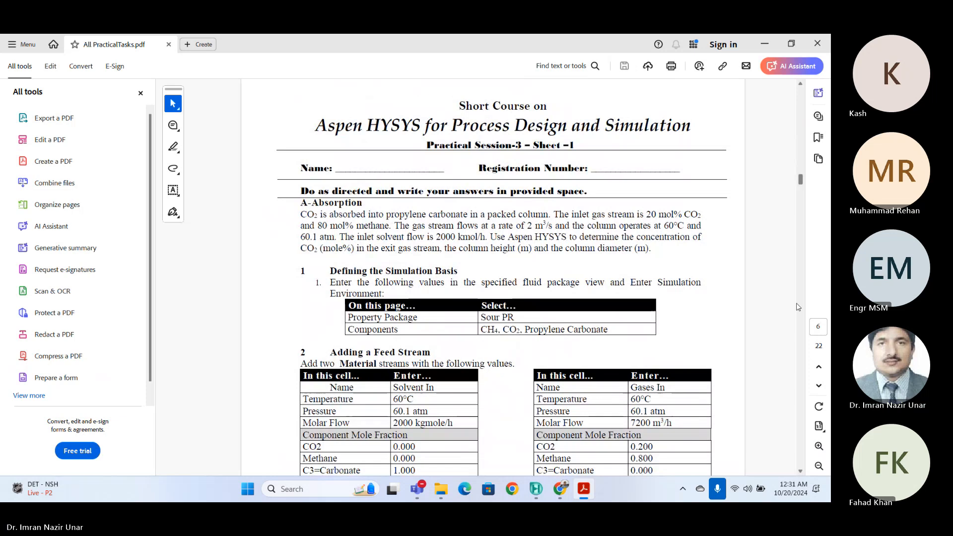
pyautogui.scroll(-2, 450, 258)
pyautogui.scroll(1, 432, 242)
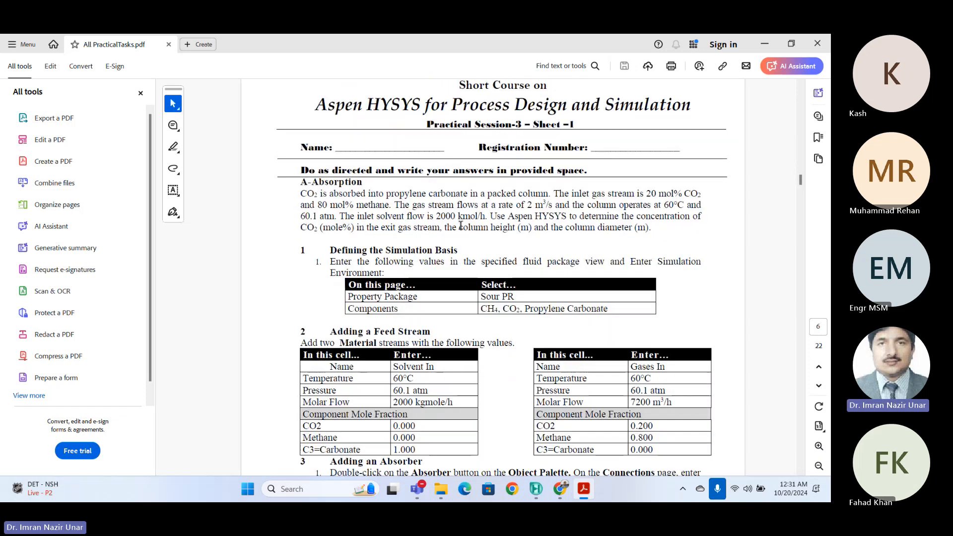
pyautogui.scroll(1, 487, 154)
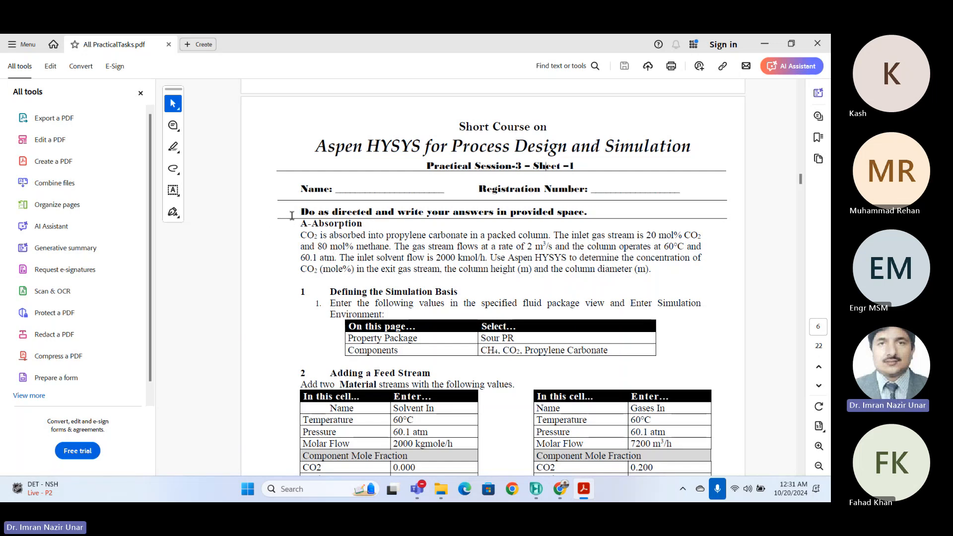
pyautogui.scroll(-1, 292, 215)
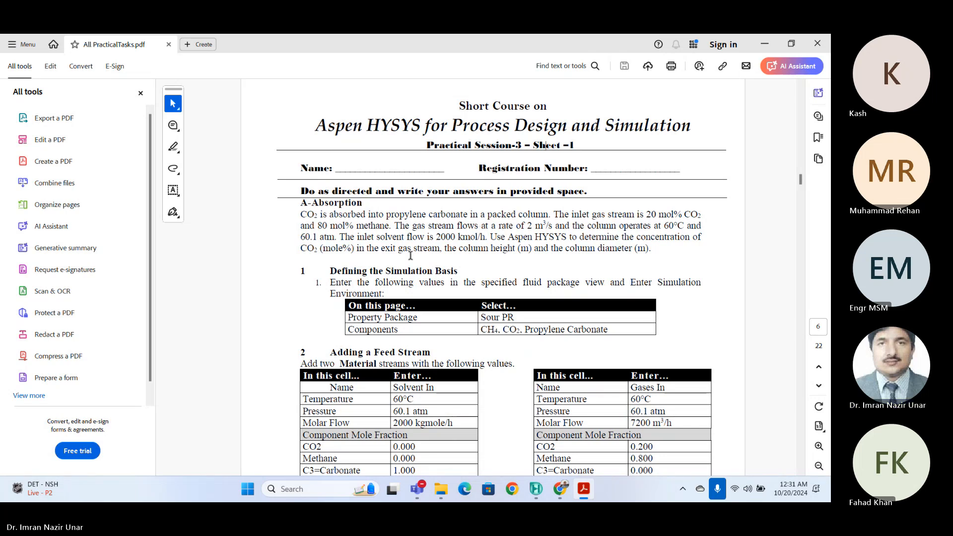
pyautogui.scroll(-7, 489, 230)
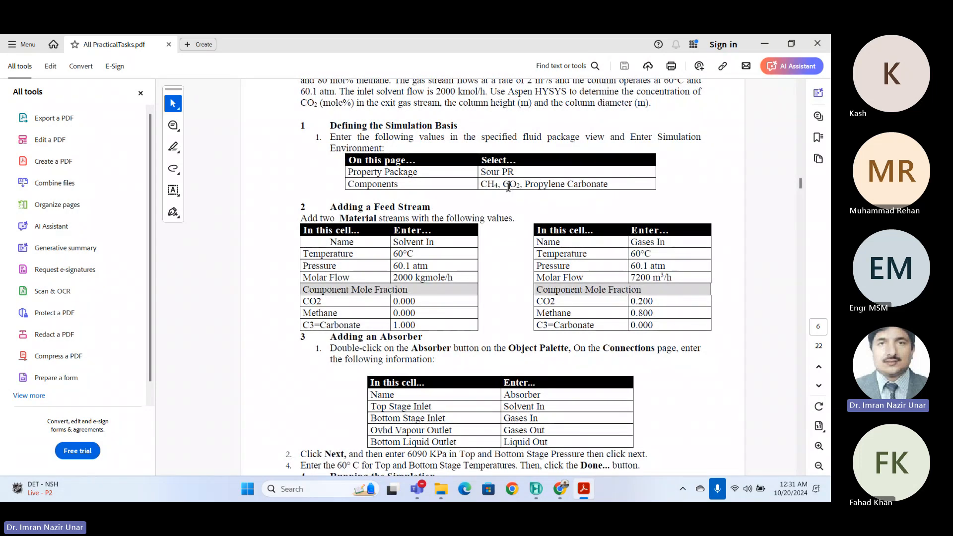
pyautogui.scroll(3, 509, 187)
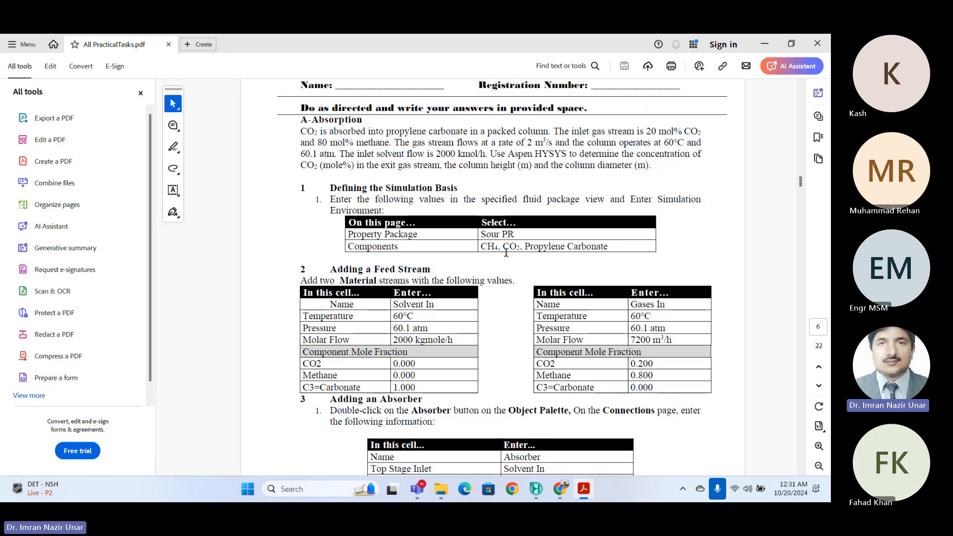
# Step: Read the absorber task's instructions on running the simulation, changing trays to packing and getting the design parameters
pyautogui.scroll(-15, 548, 248)
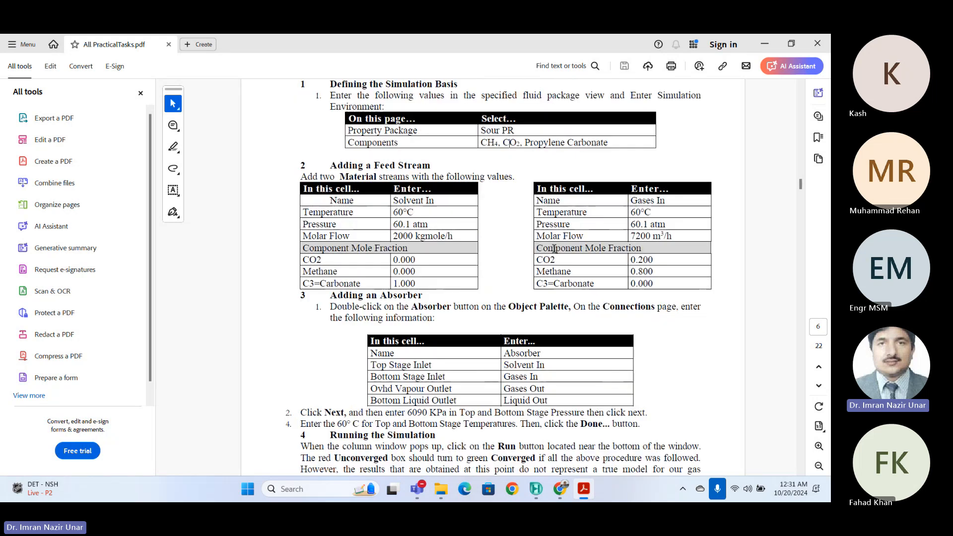
pyautogui.scroll(-3, 560, 236)
pyautogui.scroll(14, 561, 239)
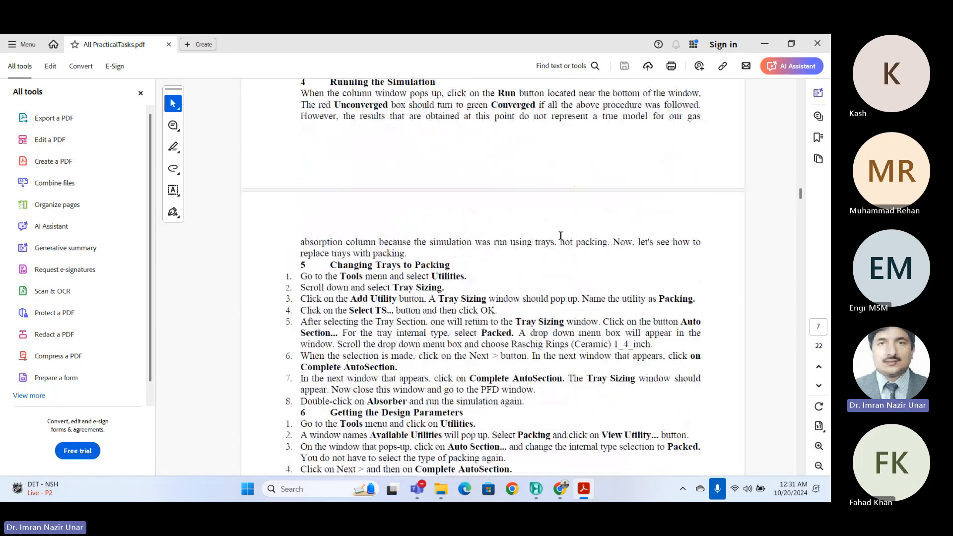
pyautogui.scroll(10, 563, 239)
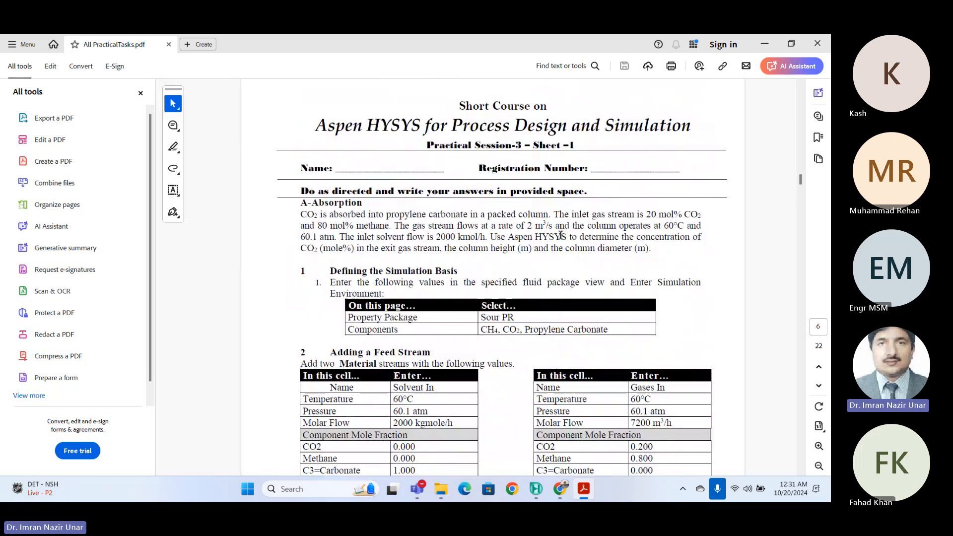
pyautogui.scroll(-13, 561, 235)
pyautogui.scroll(-3, 562, 235)
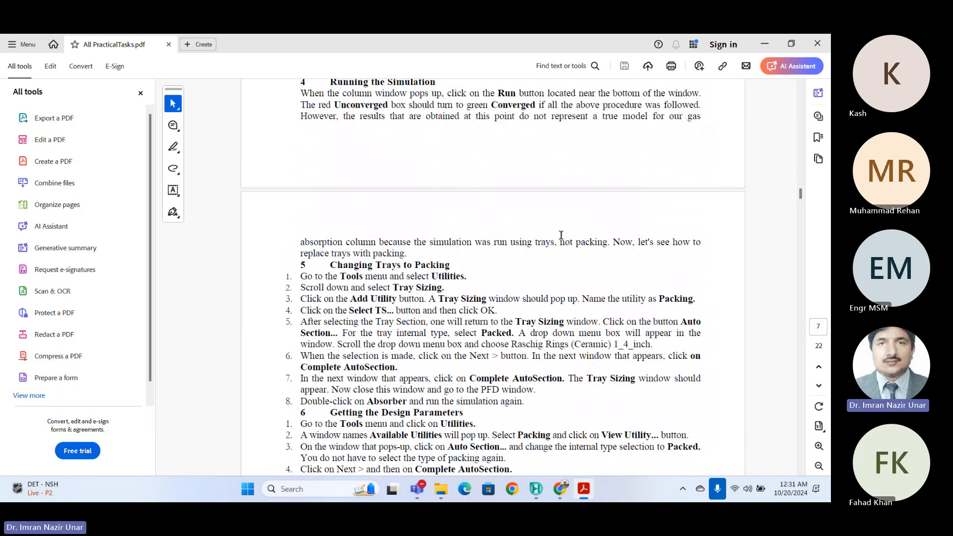
pyautogui.scroll(-4, 562, 235)
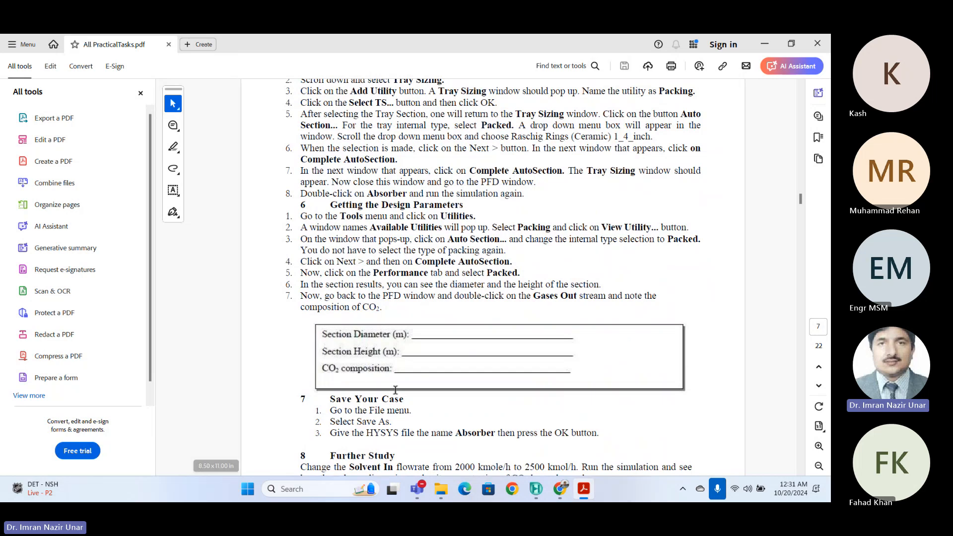
# Step: Switch to Aspen HYSYS, open column T-100 and examine its connections, monitor page and the tower sizing's diameter and packed space
pyautogui.click(546, 496)
pyautogui.doubleClick(358, 241)
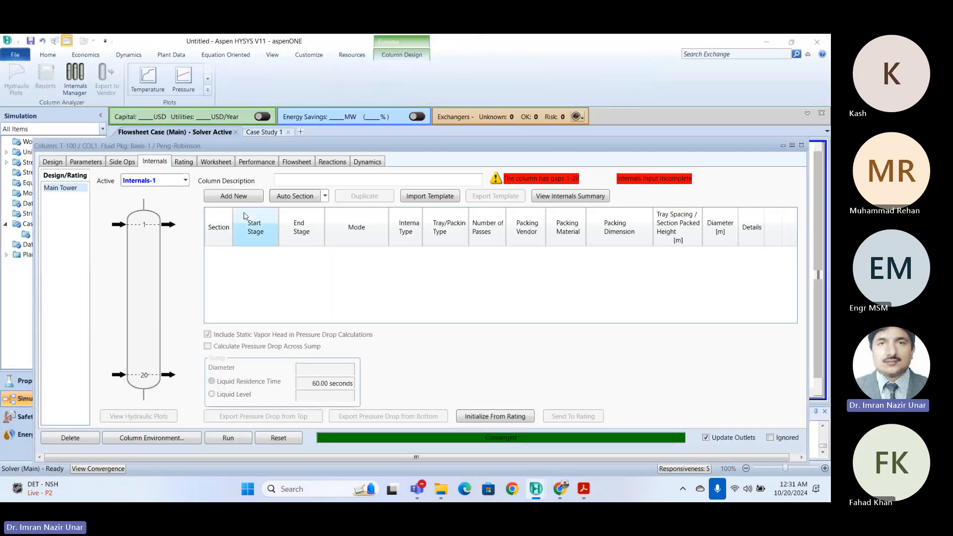
pyautogui.click(52, 161)
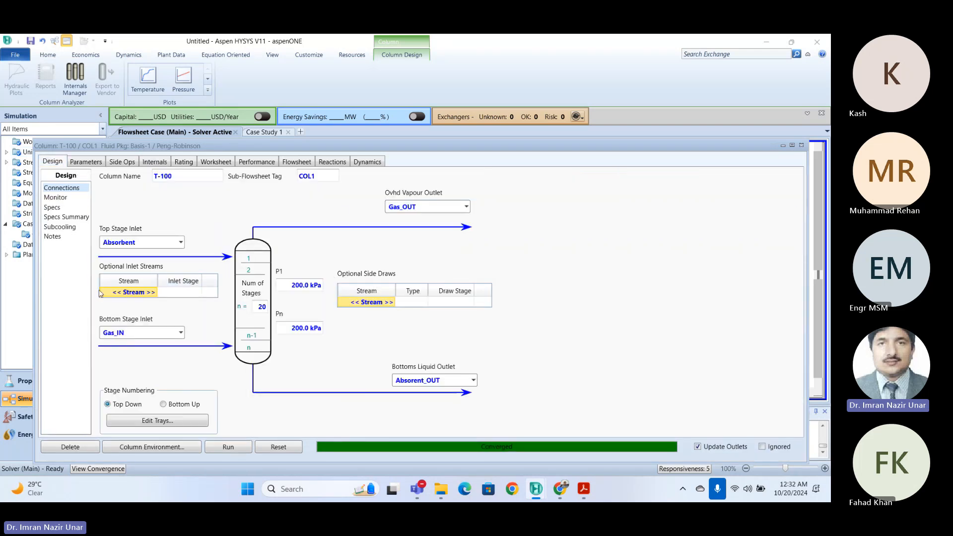
pyautogui.click(55, 198)
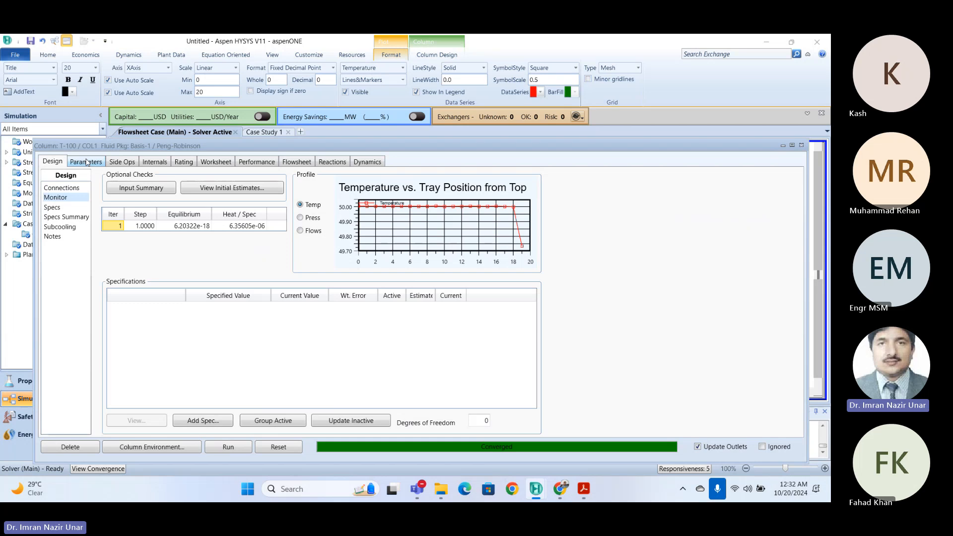
pyautogui.click(126, 163)
pyautogui.click(183, 162)
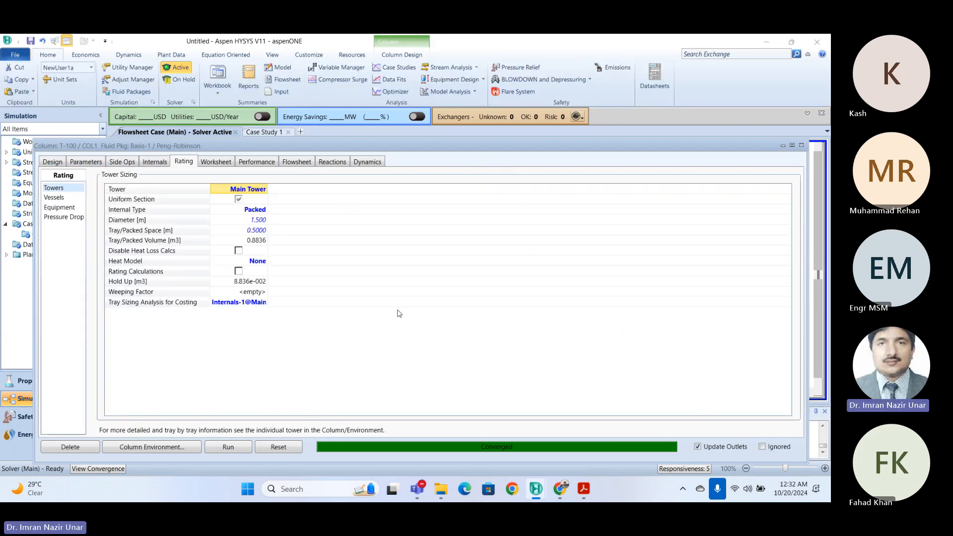
pyautogui.click(247, 219)
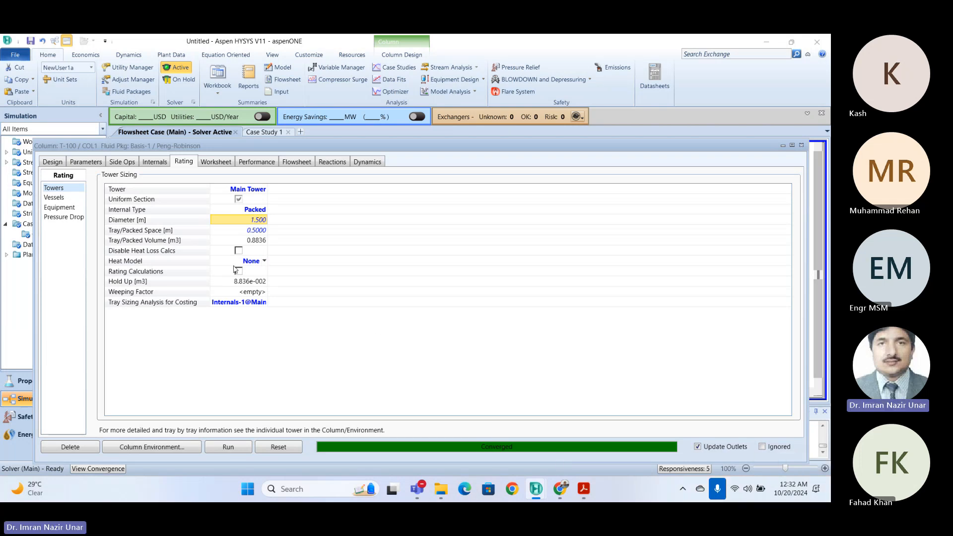
pyautogui.moveTo(249, 221)
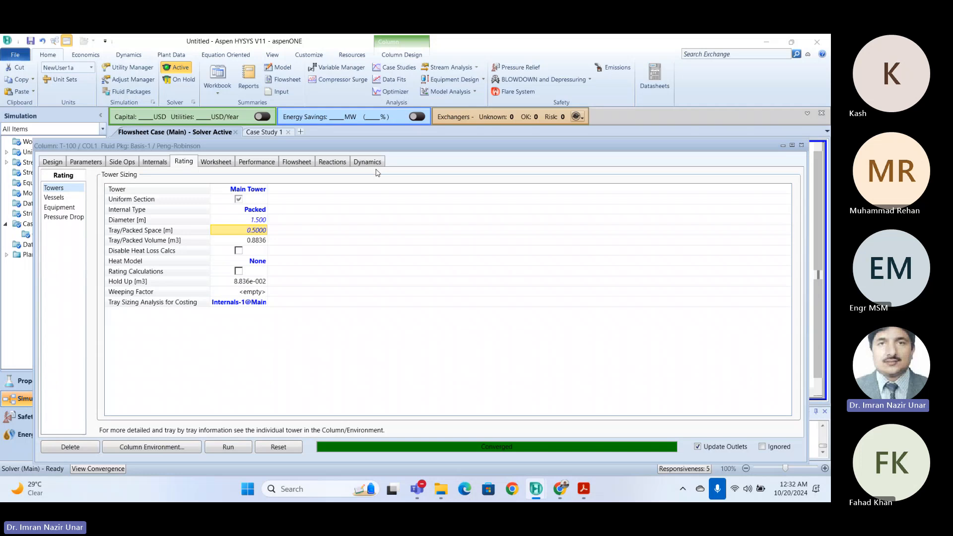
# Step: Look through T-100's reactions, flowsheet, performance, worksheet, dynamics, internals and parameters pages, and close the column window
pyautogui.click(332, 162)
pyautogui.click(298, 164)
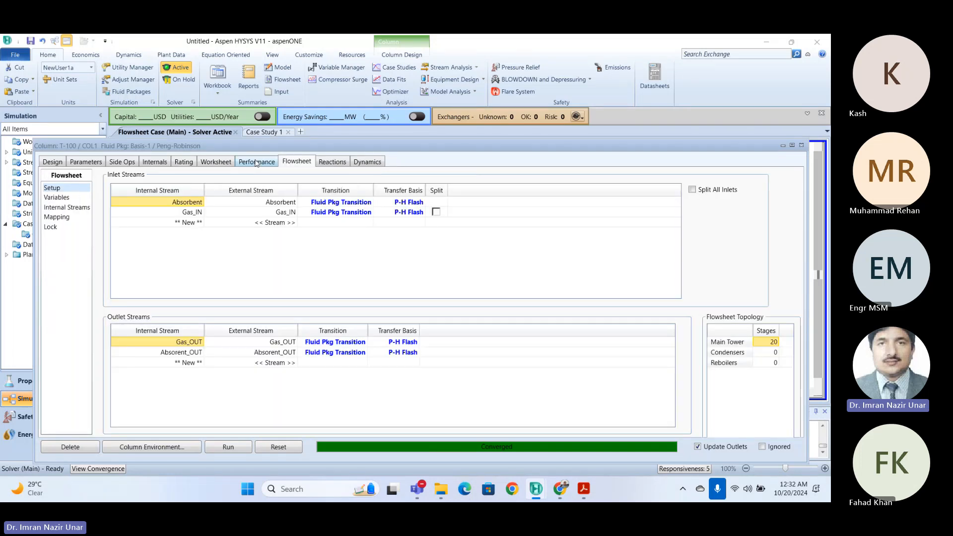
pyautogui.click(256, 163)
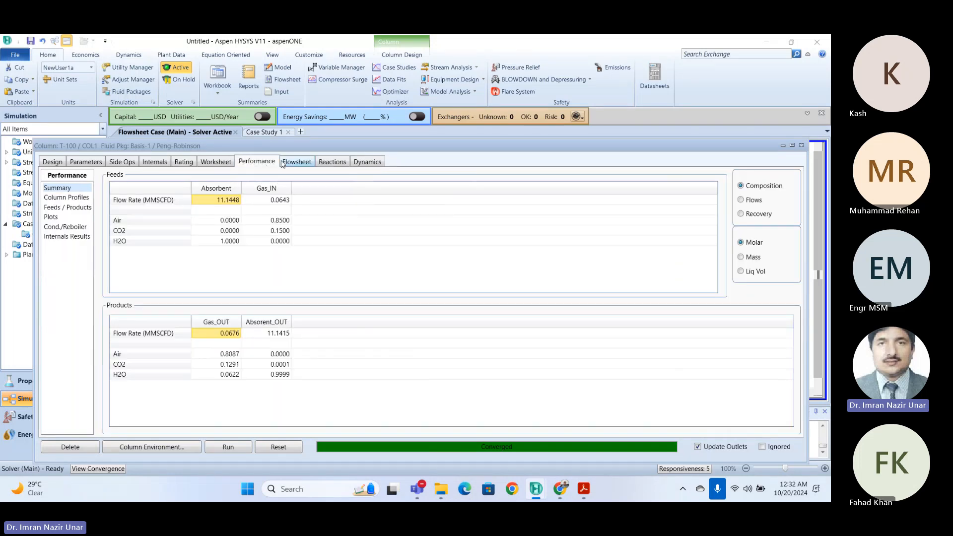
pyautogui.click(214, 163)
pyautogui.click(257, 162)
pyautogui.click(297, 162)
pyautogui.click(369, 163)
pyautogui.click(297, 162)
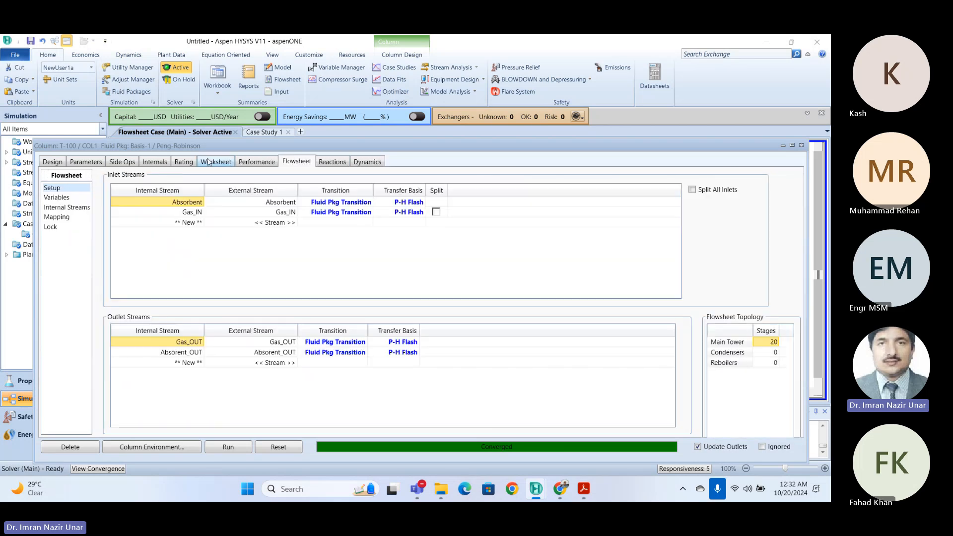
pyautogui.click(210, 162)
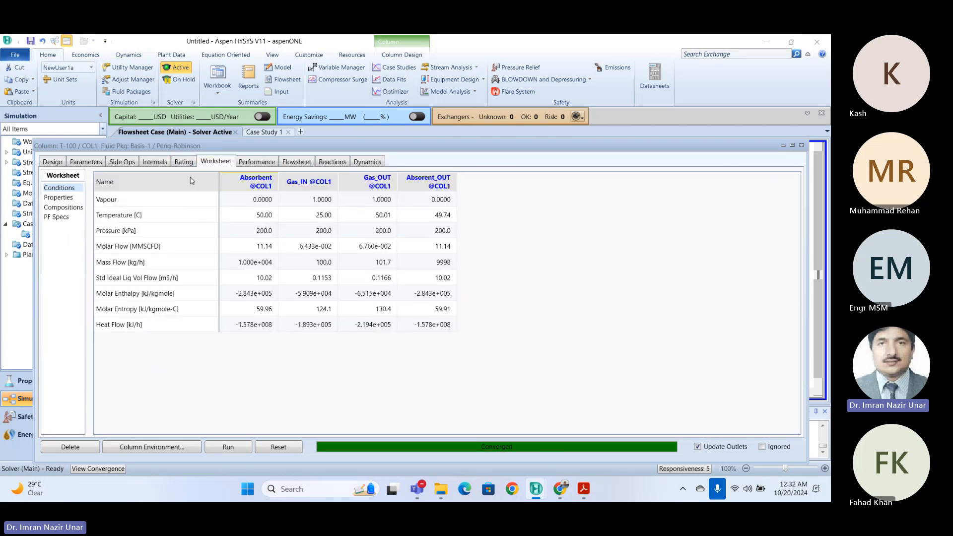
pyautogui.click(185, 162)
pyautogui.click(156, 162)
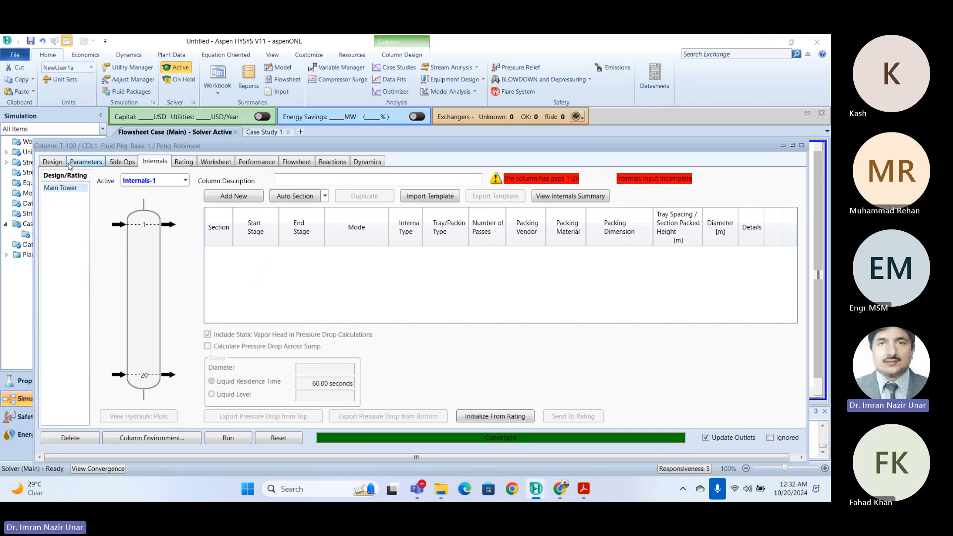
pyautogui.click(70, 164)
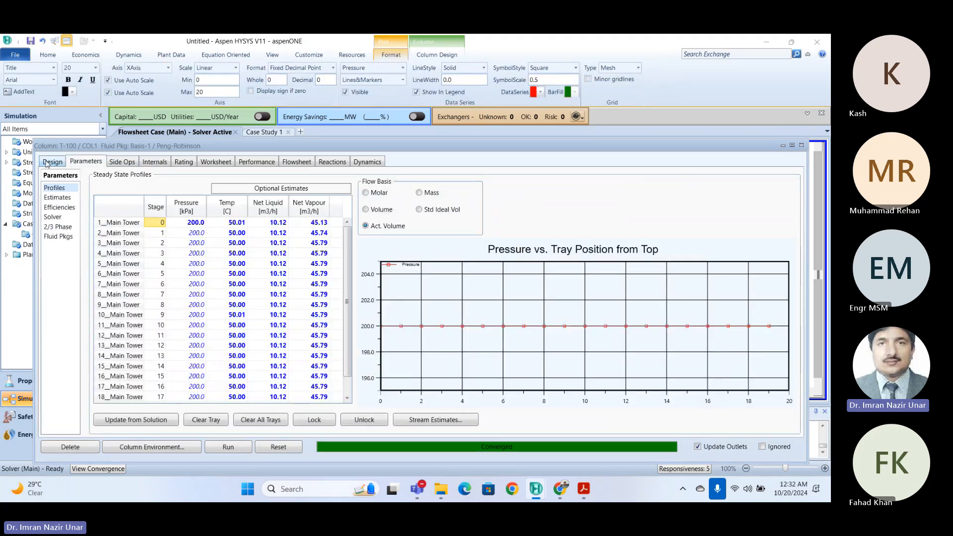
pyautogui.click(48, 163)
pyautogui.moveTo(441, 497)
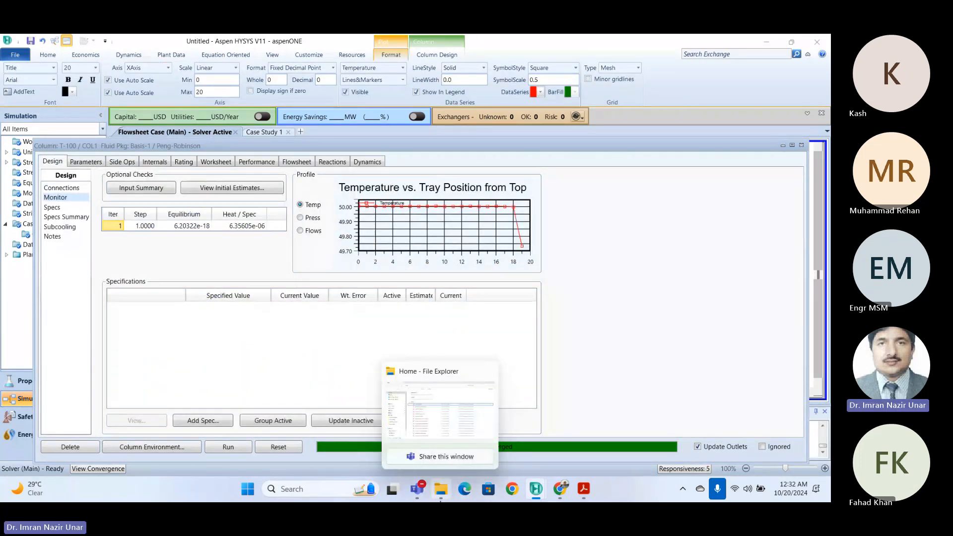
pyautogui.click(801, 145)
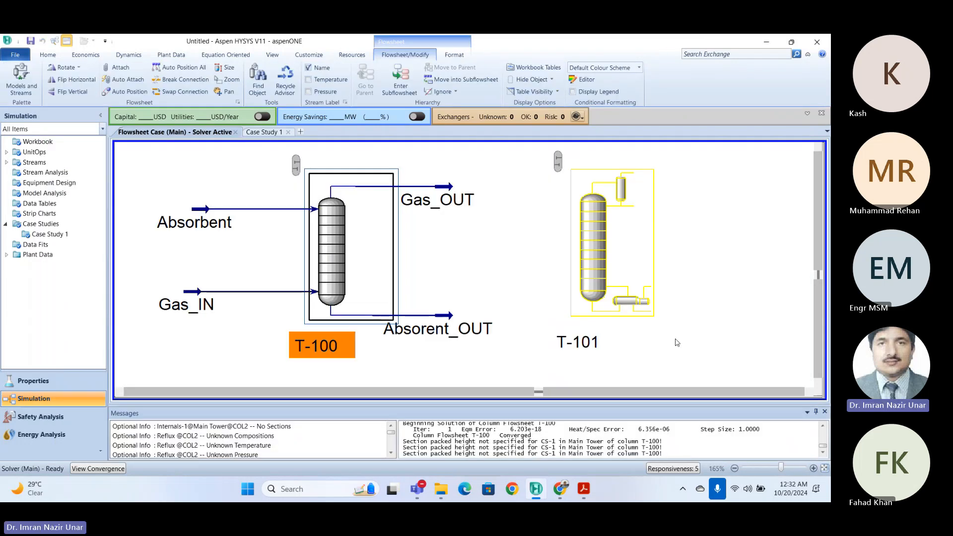
# Step: Switch back to the "All PracticalTasks" PDF, glance at the design parameters section and close the document
pyautogui.click(584, 489)
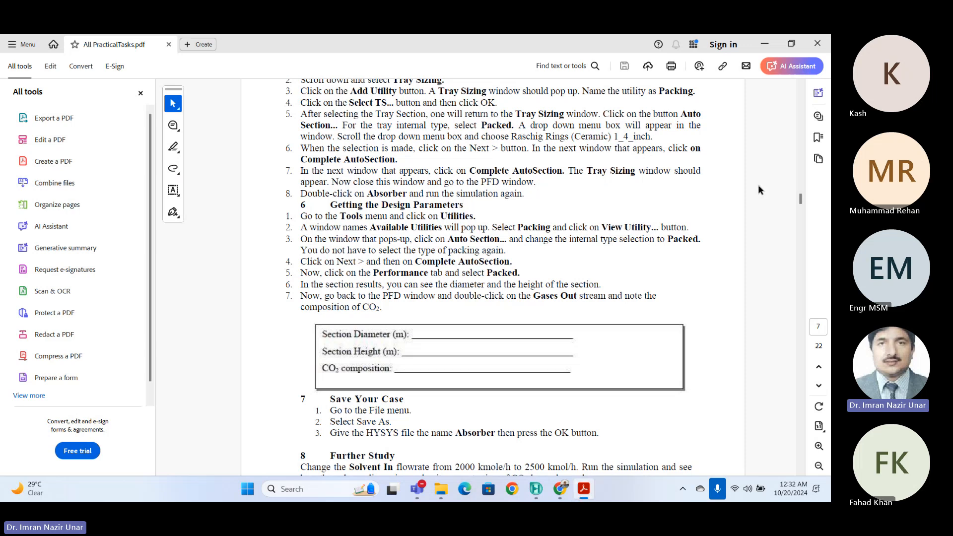
pyautogui.moveTo(800, 205)
pyautogui.mouseDown()
pyautogui.moveTo(811, 276)
pyautogui.moveTo(804, 343)
pyautogui.moveTo(801, 204)
pyautogui.mouseUp()
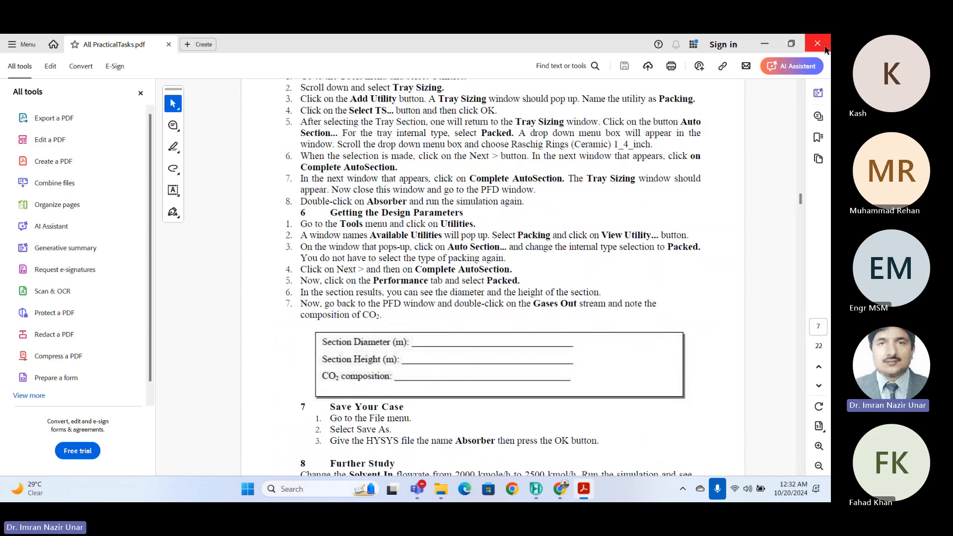
pyautogui.click(818, 44)
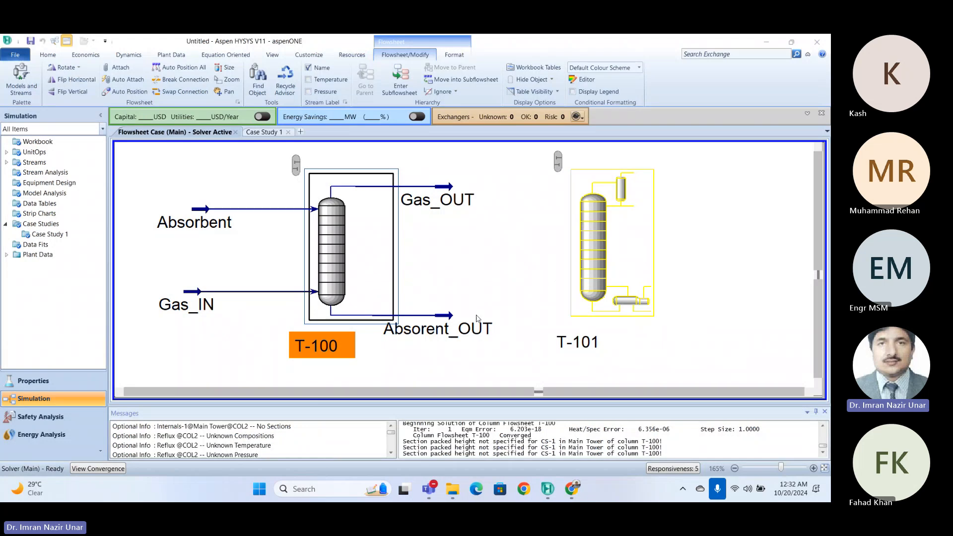
# Step: Delete column T-101 from the main flowsheet and confirm the deletion
pyautogui.click(596, 208)
pyautogui.press('Delete')
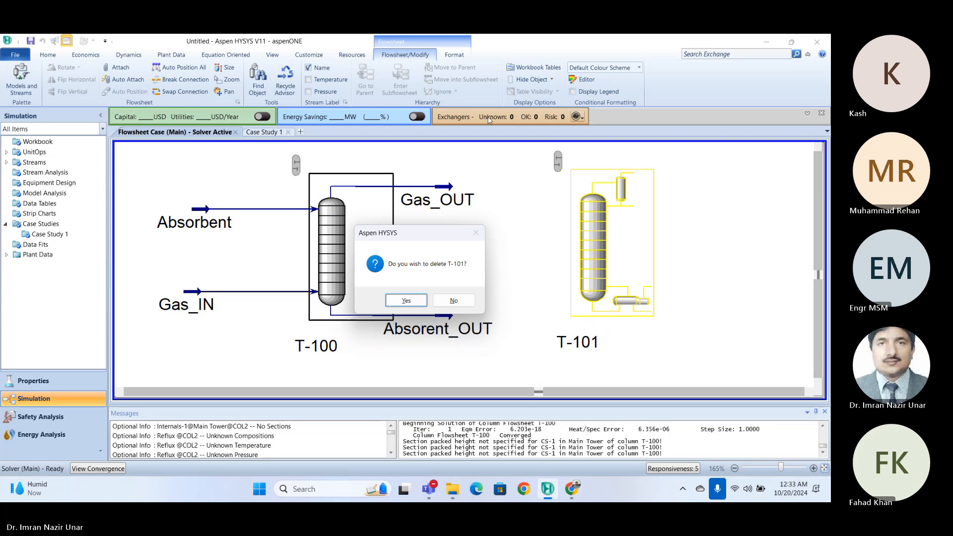
pyautogui.click(400, 301)
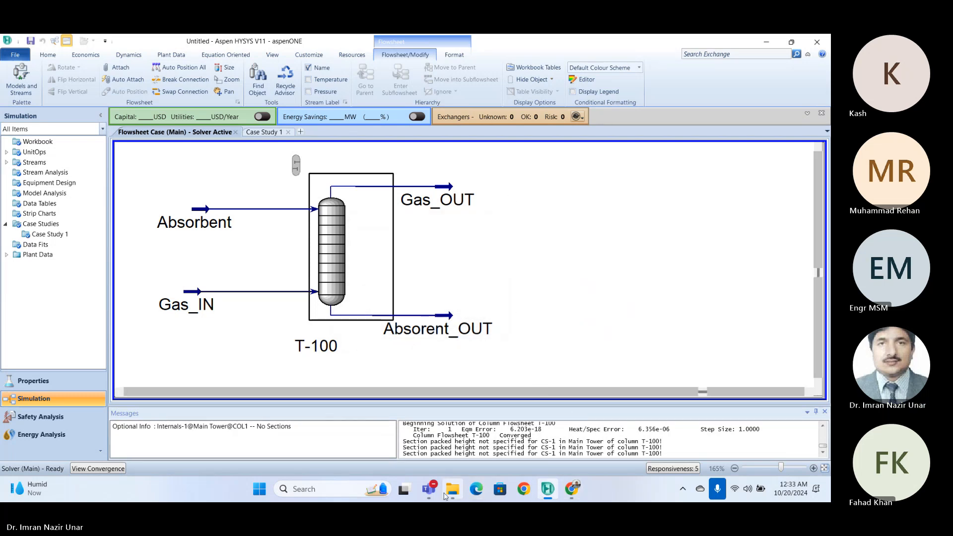
# Step: Switch to the Microsoft Teams meeting window to check the participant with a raised hand, and return to Aspen HYSYS
pyautogui.moveTo(429, 489)
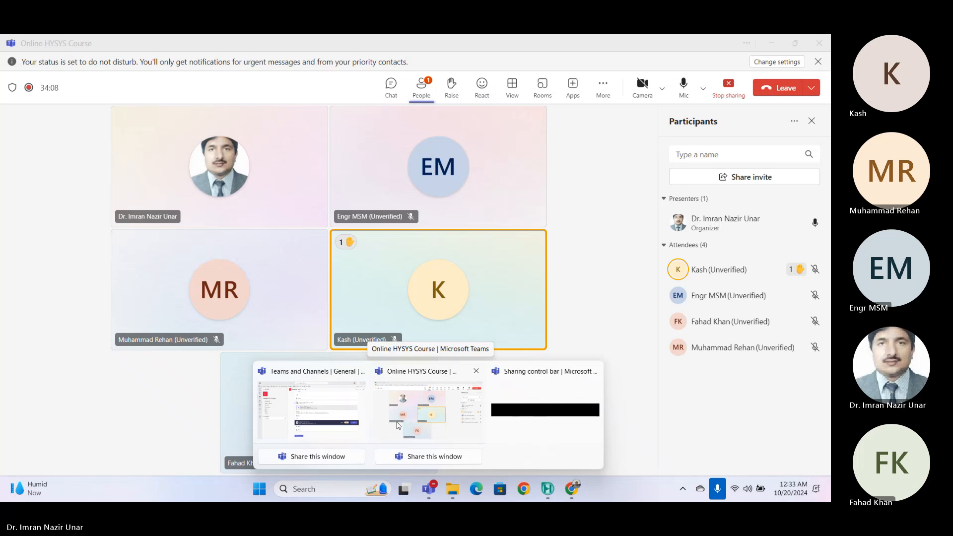
pyautogui.click(399, 425)
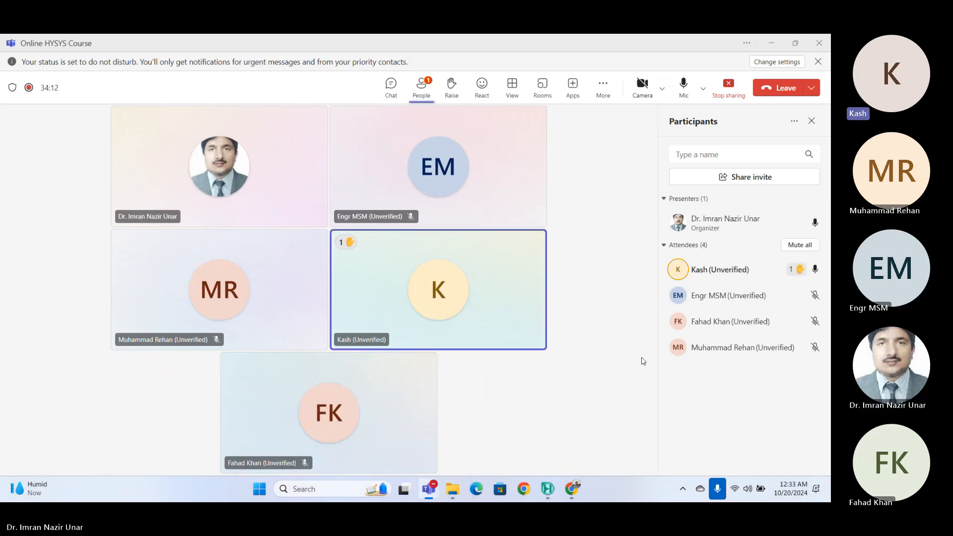
pyautogui.moveTo(547, 491)
pyautogui.click(551, 491)
pyautogui.click(548, 492)
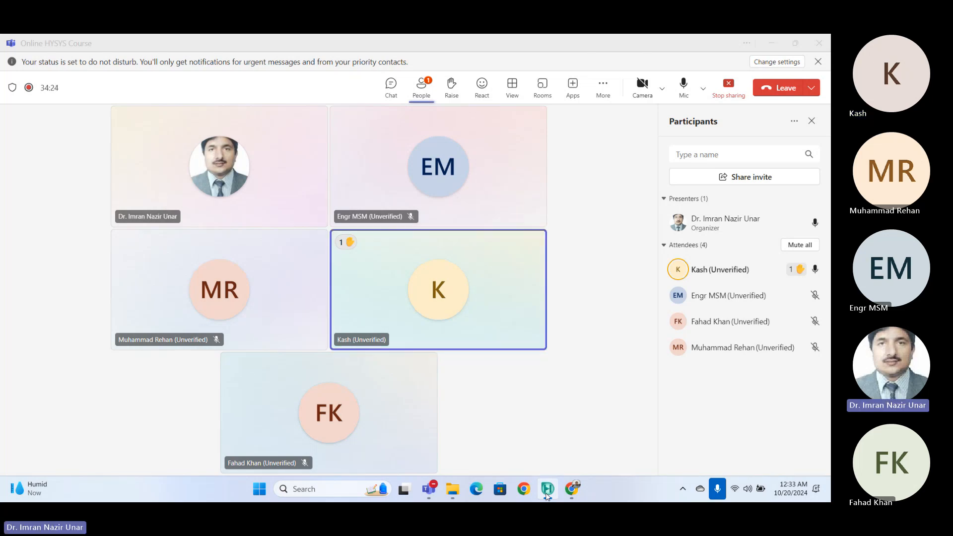
# Step: Return to Aspen HYSYS, look over column T-100's design connections and close the column window
pyautogui.click(547, 491)
pyautogui.doubleClick(332, 258)
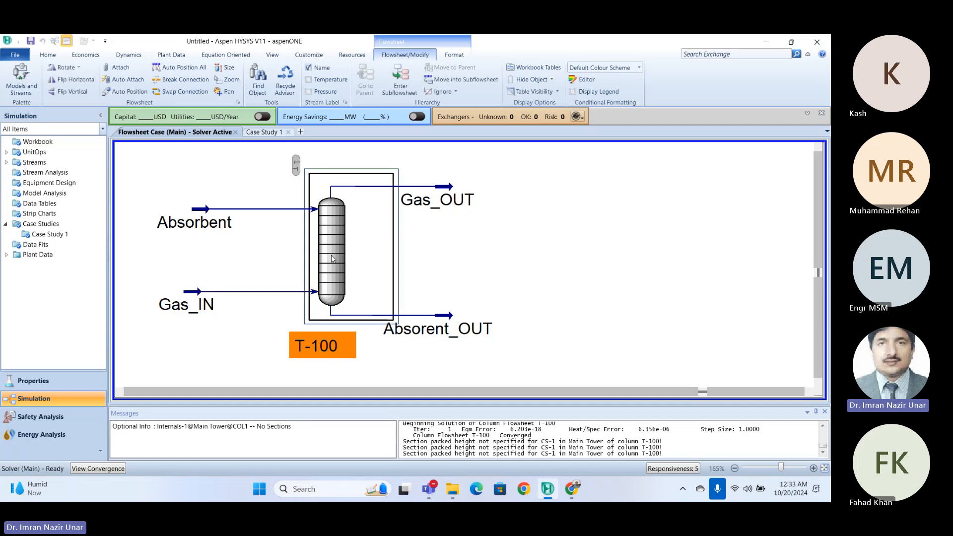
pyautogui.moveTo(527, 170); pyautogui.dragTo(459, 113)
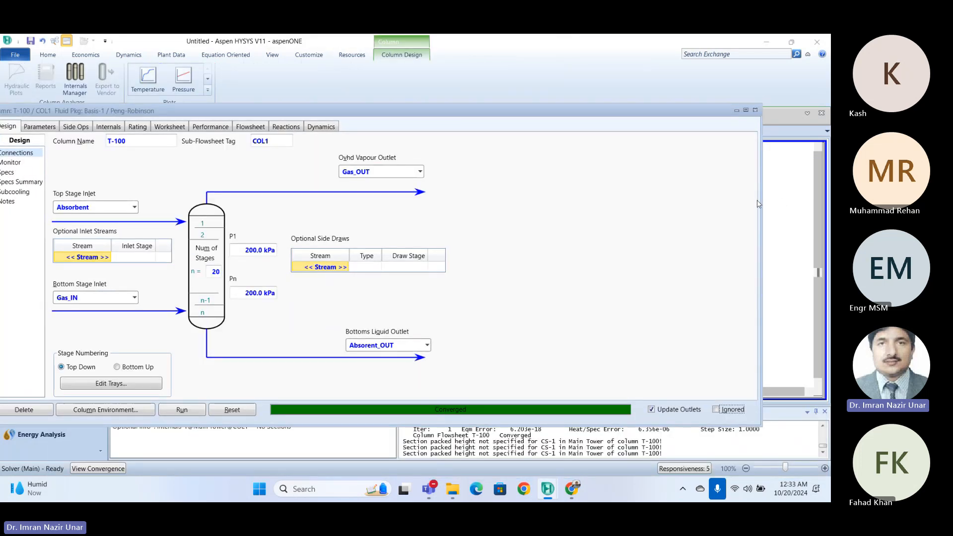
pyautogui.moveTo(762, 204); pyautogui.dragTo(541, 203)
pyautogui.moveTo(335, 113); pyautogui.dragTo(524, 140)
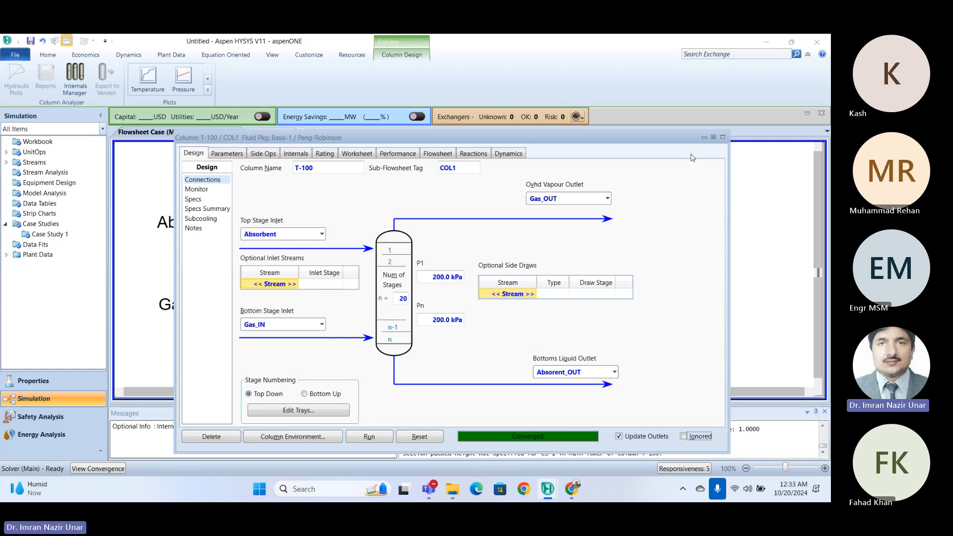
pyautogui.click(723, 137)
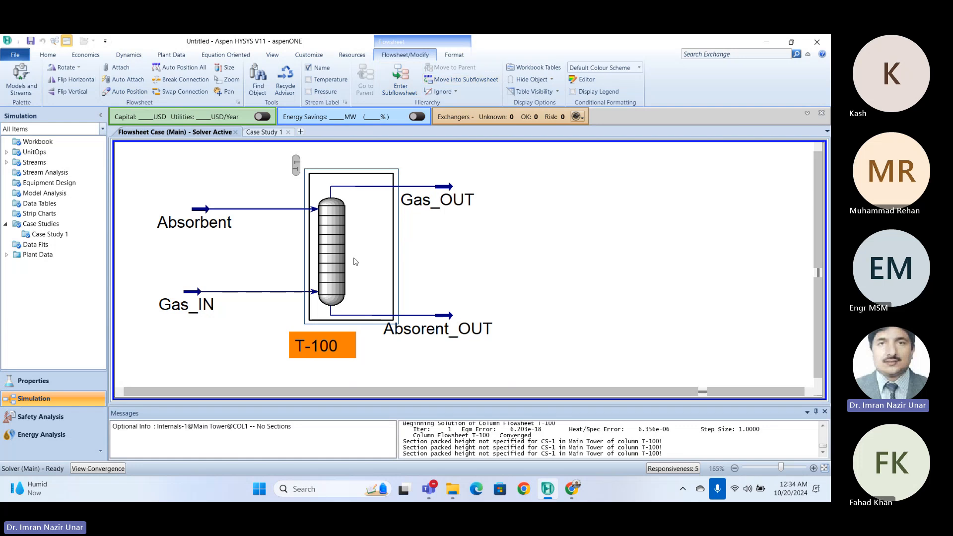
pyautogui.moveTo(341, 252); pyautogui.dragTo(342, 252)
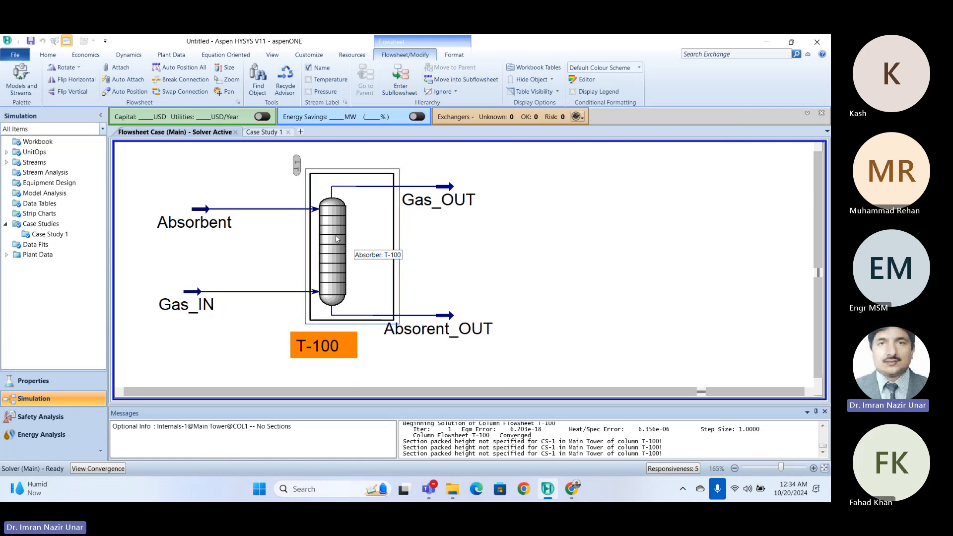
pyautogui.doubleClick(334, 244)
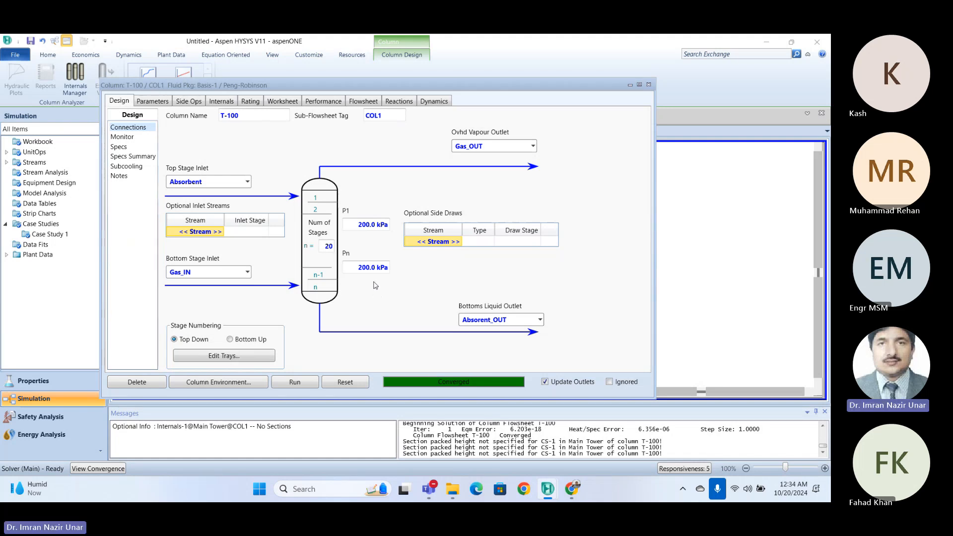
pyautogui.click(649, 84)
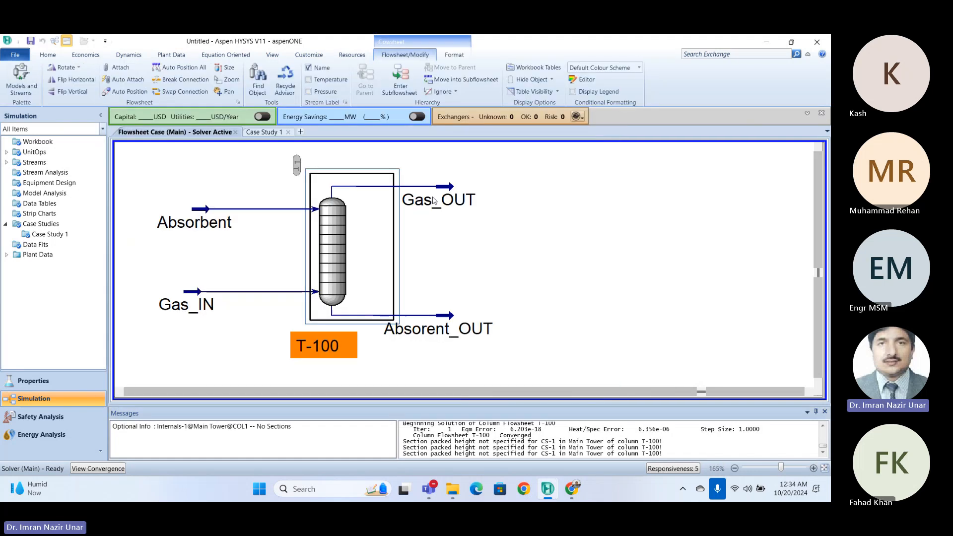
# Step: Set the Absorbent stream's mass flow to 3000 kg/h and close the stream window
pyautogui.click(194, 291)
pyautogui.click(205, 205)
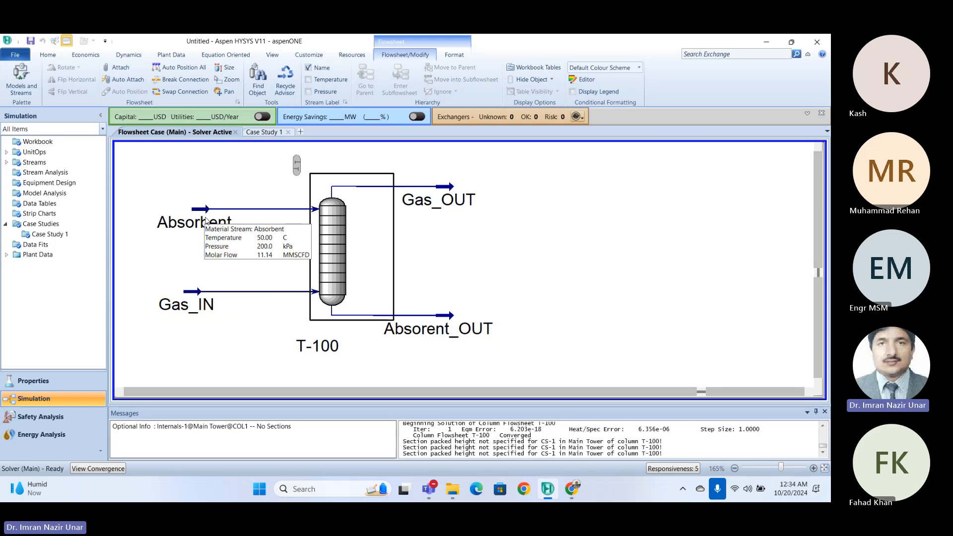
pyautogui.doubleClick(205, 220)
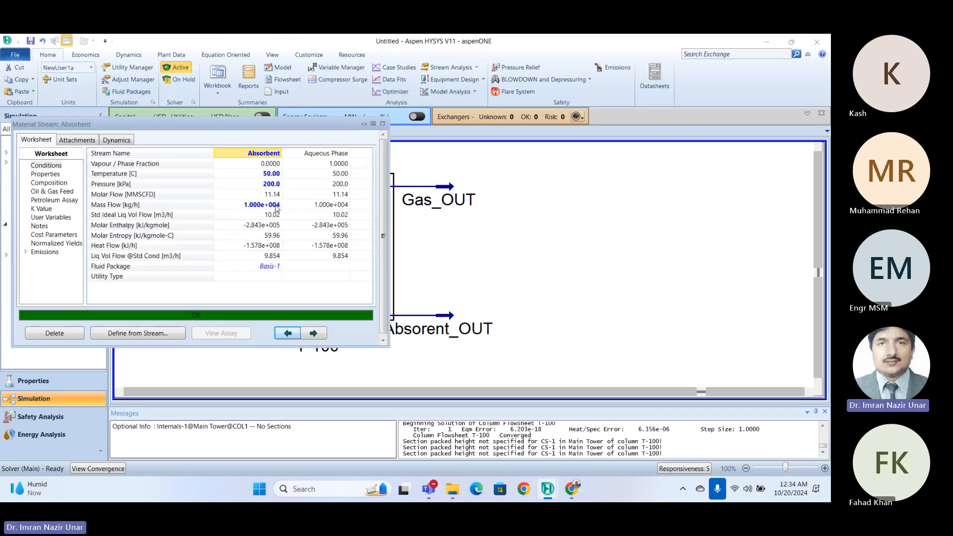
pyautogui.click(276, 206)
pyautogui.write('3')
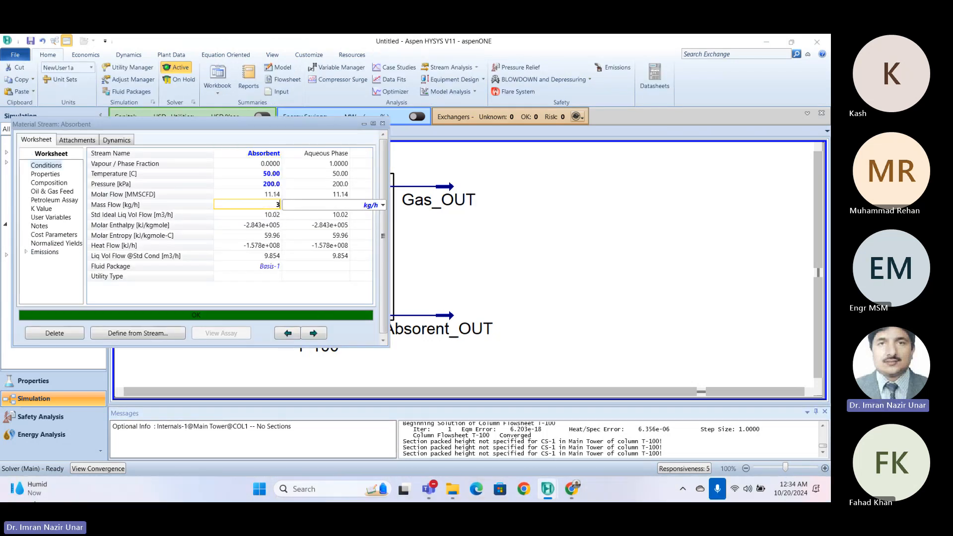
pyautogui.write('000')
pyautogui.press('Return')
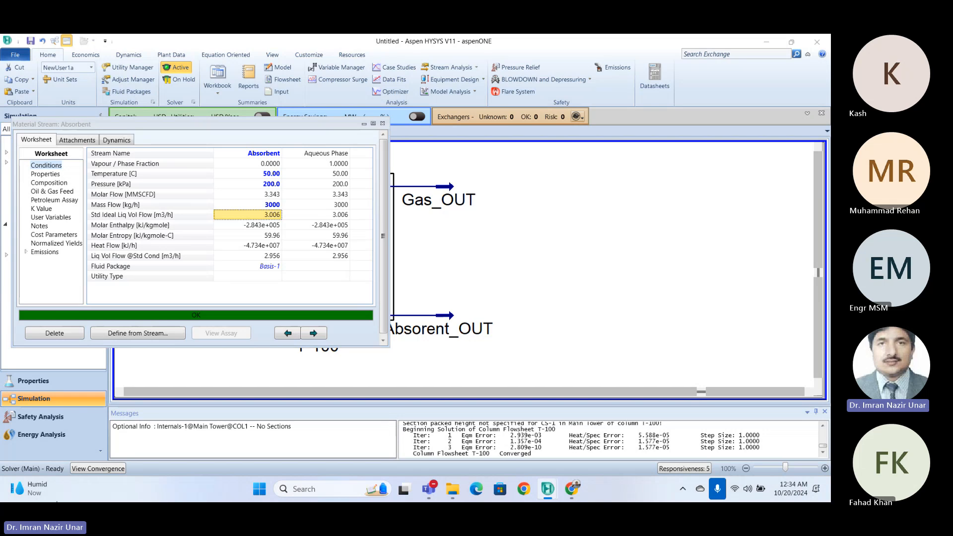
pyautogui.click(382, 124)
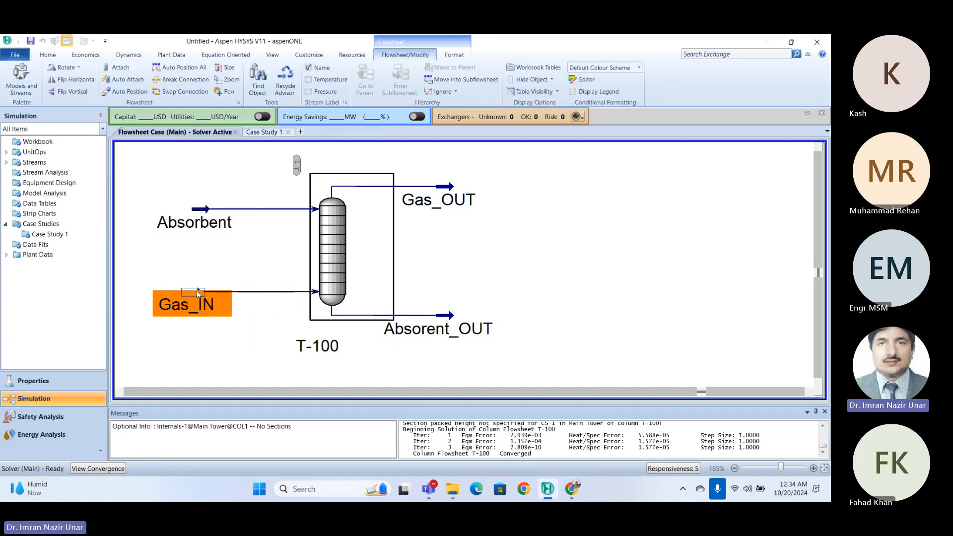
# Step: Open the Gas_IN stream and set its mass flow to 30000 kg/h
pyautogui.doubleClick(181, 305)
pyautogui.click(294, 226)
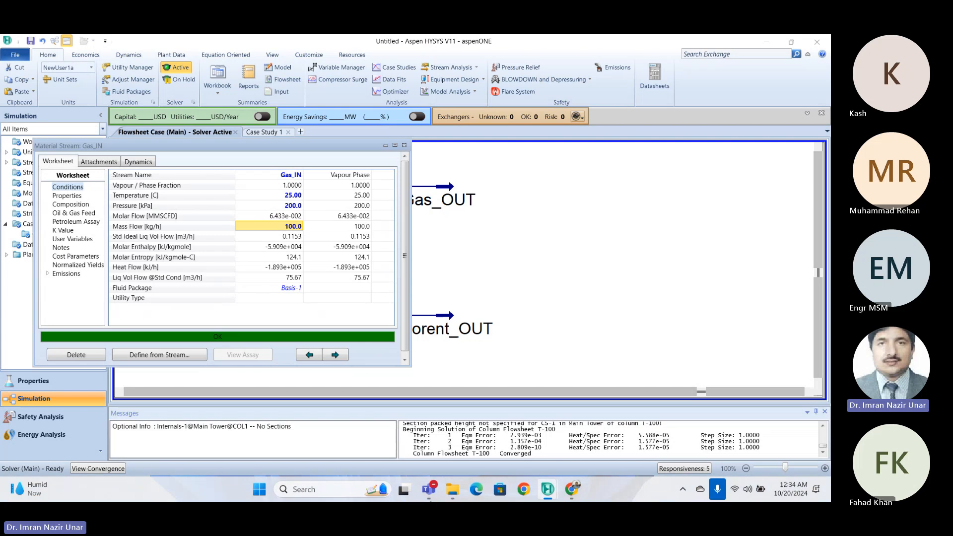
pyautogui.write('3.000e+')
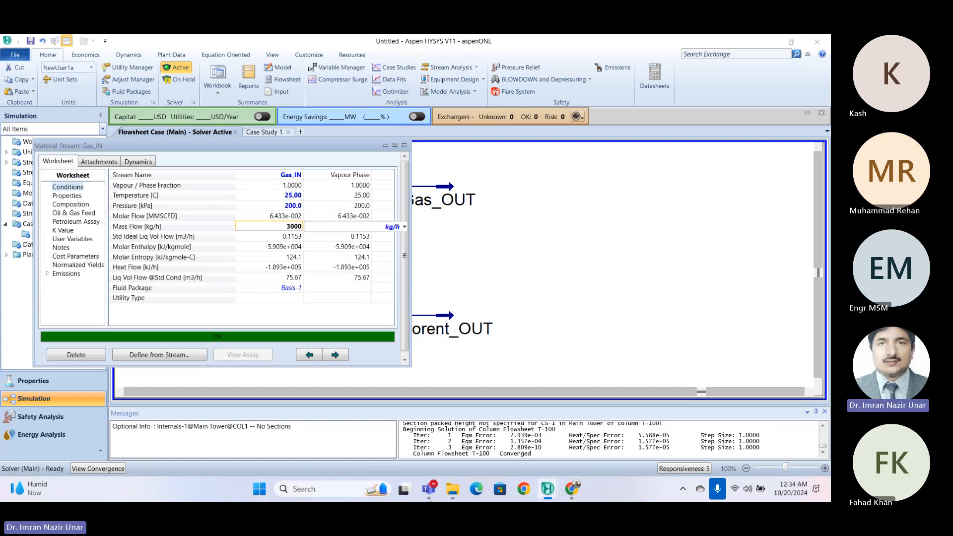
pyautogui.write('0')
pyautogui.press('Return')
# Step: Set the Gas_IN stream's pressure to 5000 kPa and close the stream window
pyautogui.click(276, 198)
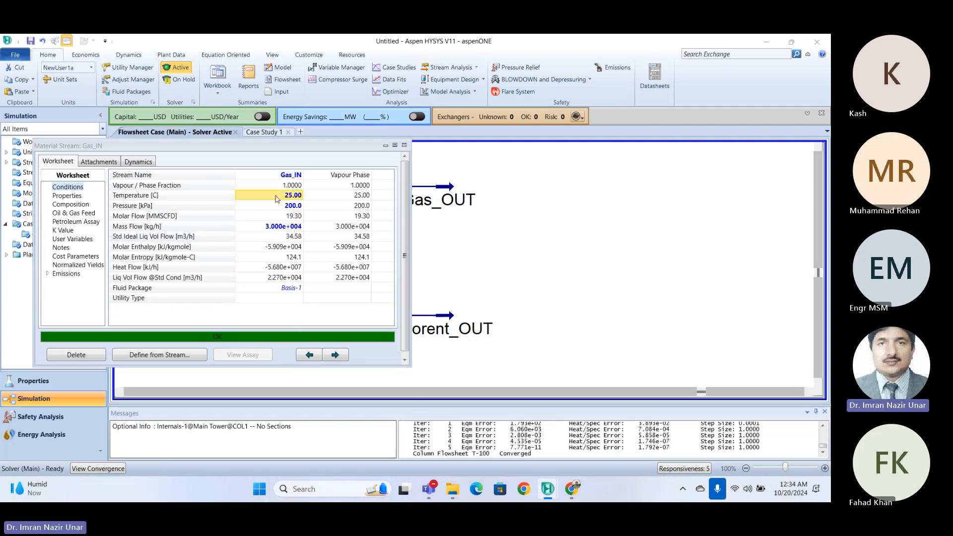
pyautogui.click(284, 205)
pyautogui.write('5')
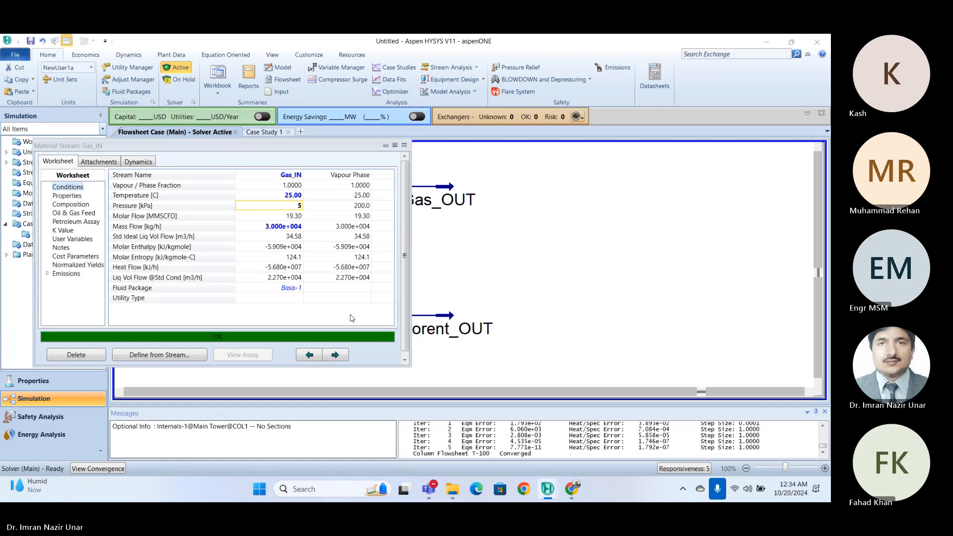
pyautogui.write('000')
pyautogui.press('Return')
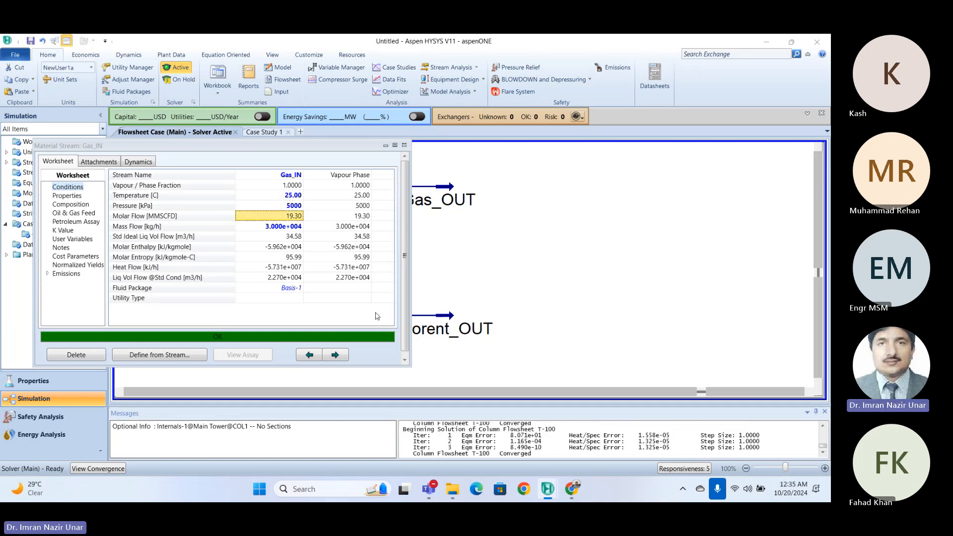
pyautogui.click(405, 145)
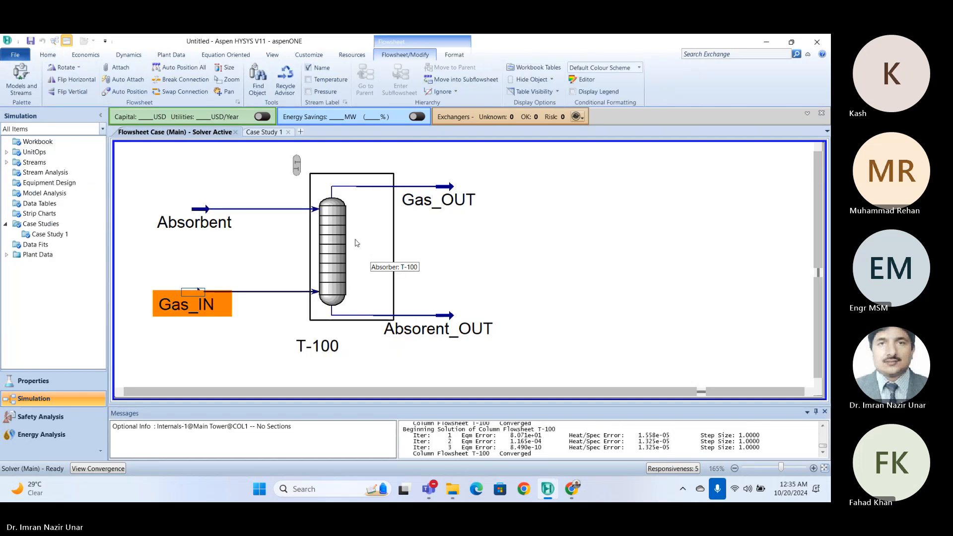
# Step: Set the number of stages of column T-100 to 3 and run the column
pyautogui.doubleClick(357, 243)
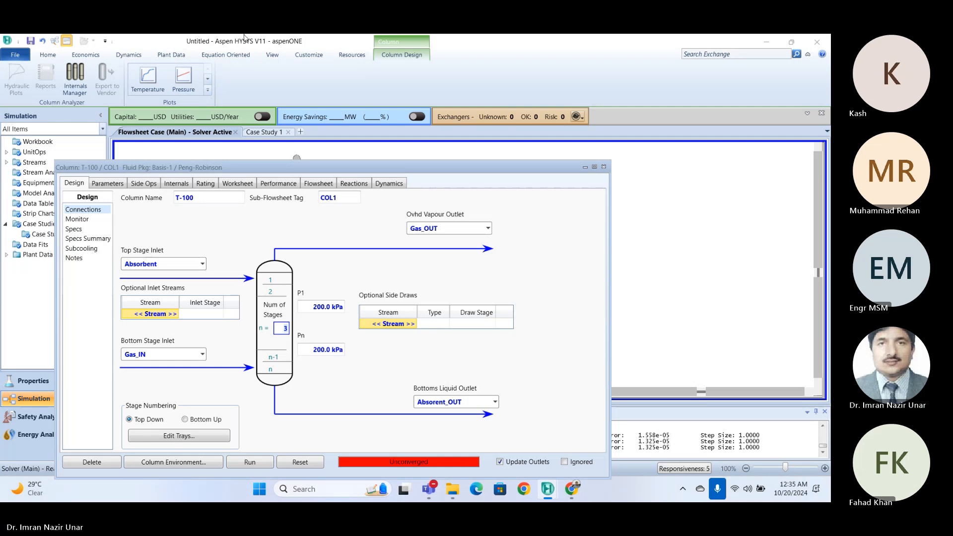
pyautogui.moveTo(436, 169); pyautogui.dragTo(438, 108)
pyautogui.click(251, 401)
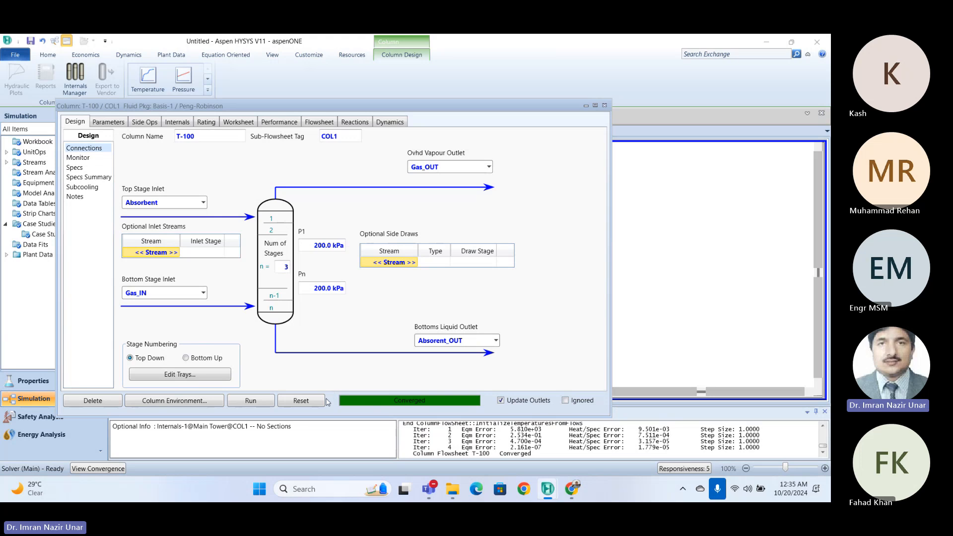
pyautogui.click(238, 402)
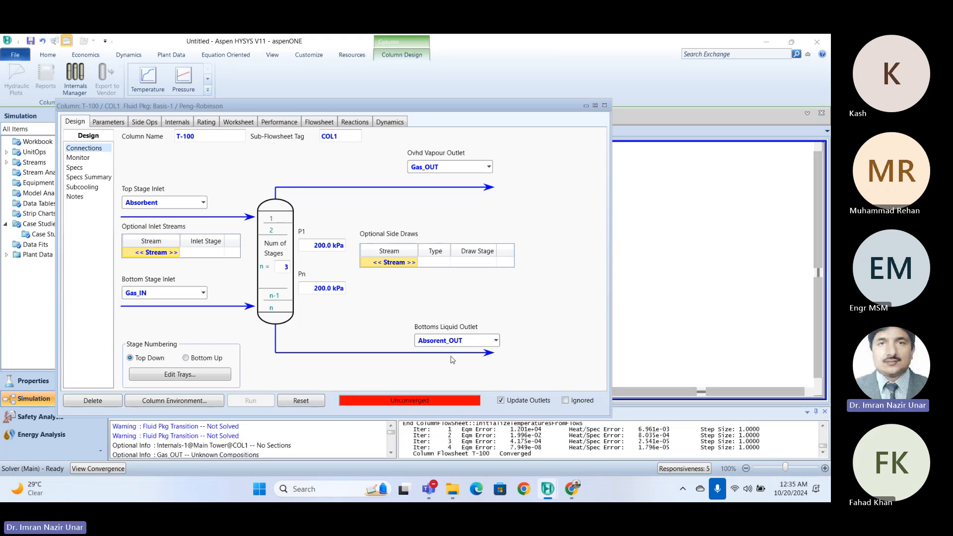
pyautogui.click(277, 265)
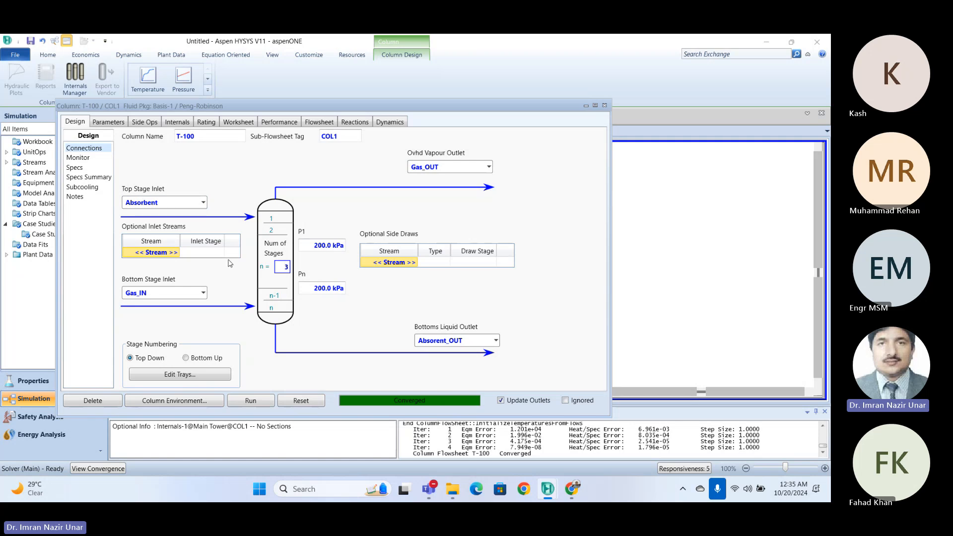
# Step: Examine the solver's iteration lines for column T-100 in the trace messages and close the column window
pyautogui.moveTo(417, 425); pyautogui.dragTo(487, 446)
pyautogui.click(454, 434)
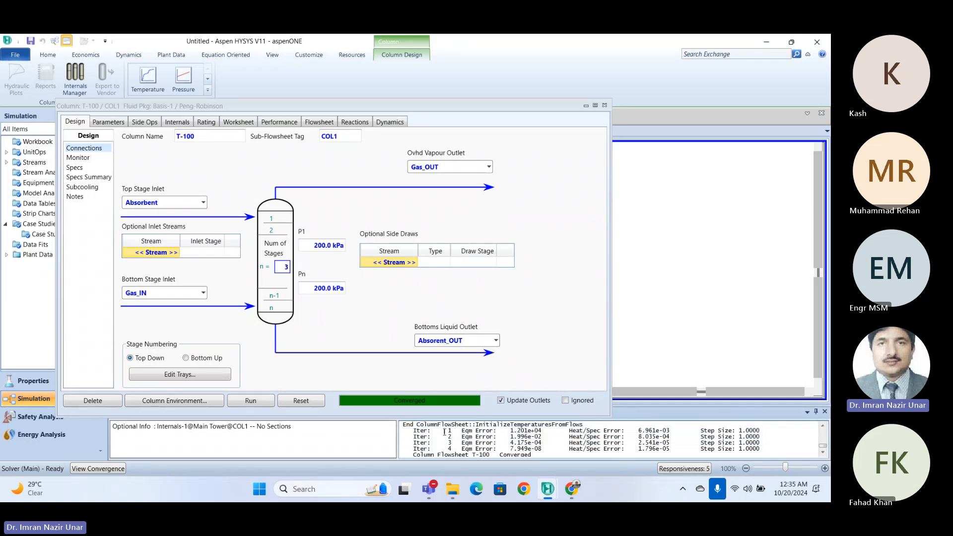
pyautogui.moveTo(427, 431)
pyautogui.mouseDown()
pyautogui.moveTo(532, 453)
pyautogui.moveTo(583, 440)
pyautogui.mouseUp()
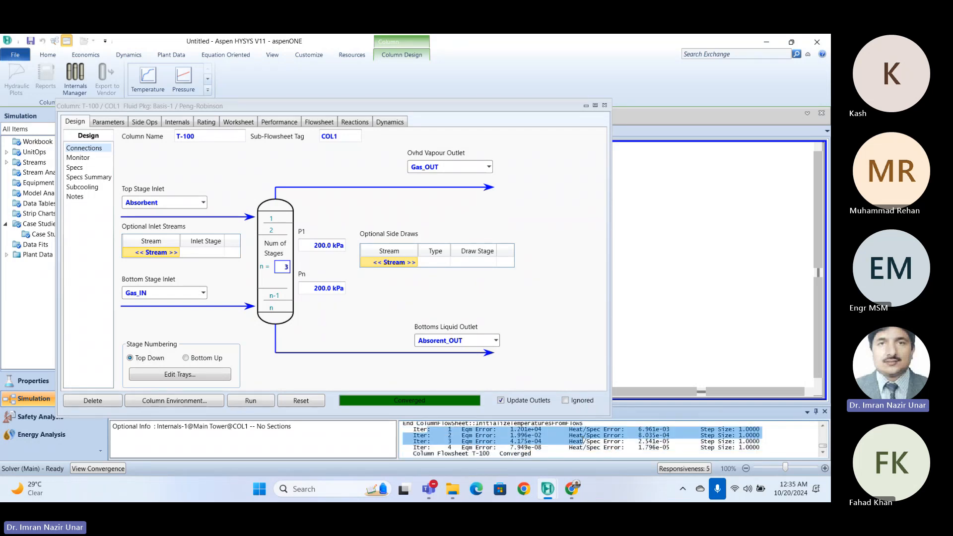
pyautogui.click(482, 442)
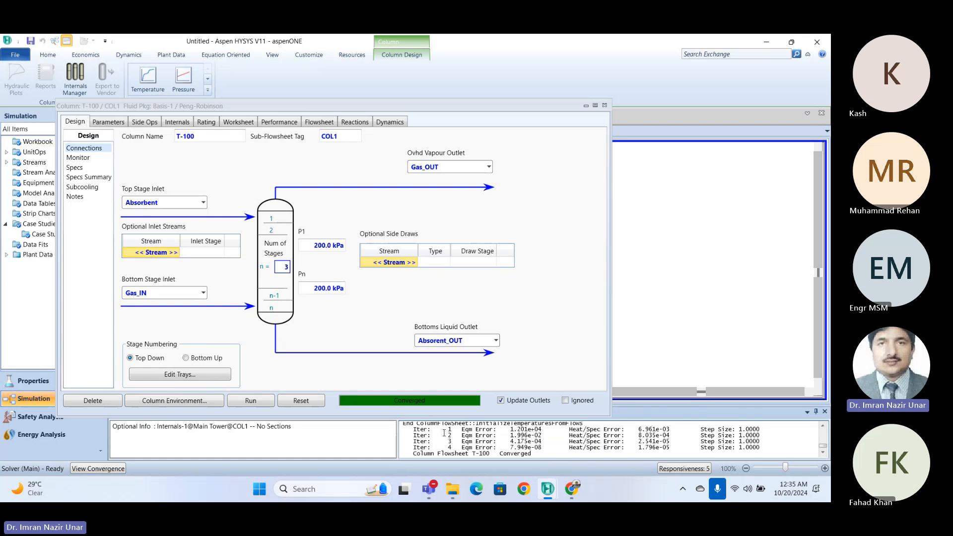
pyautogui.moveTo(428, 431)
pyautogui.mouseDown()
pyautogui.moveTo(501, 453)
pyautogui.moveTo(583, 441)
pyautogui.moveTo(757, 445)
pyautogui.mouseUp()
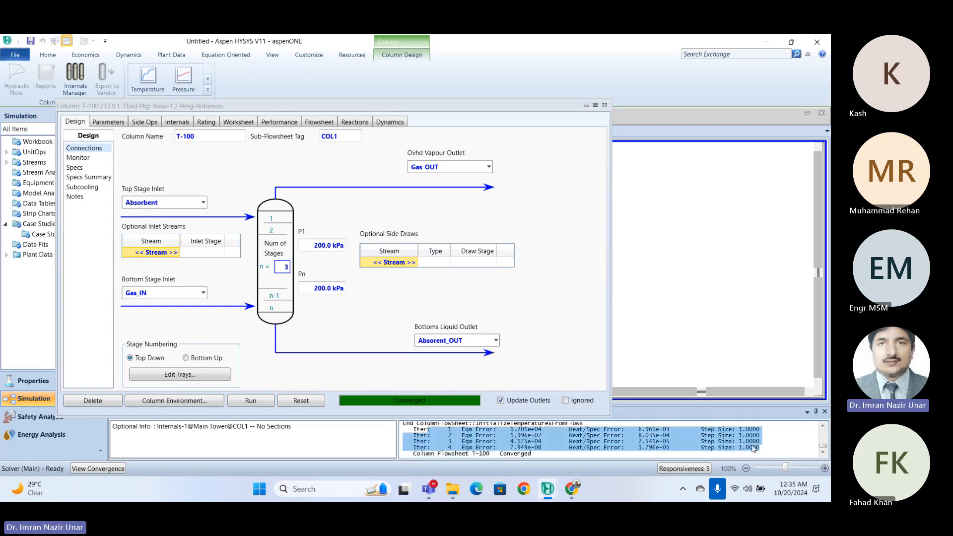
pyautogui.click(501, 446)
pyautogui.moveTo(441, 426); pyautogui.dragTo(480, 437)
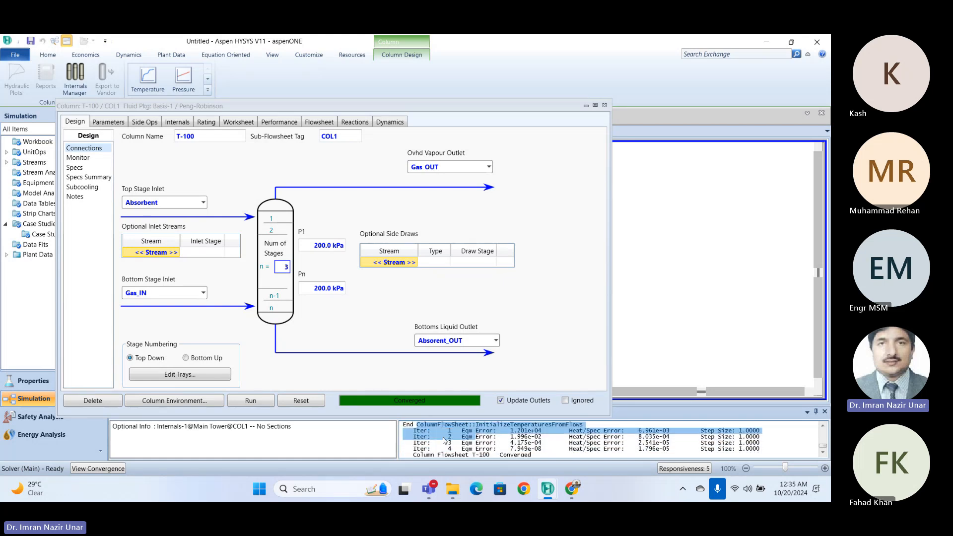
pyautogui.click(444, 436)
pyautogui.moveTo(403, 430)
pyautogui.mouseDown()
pyautogui.moveTo(533, 449)
pyautogui.moveTo(760, 450)
pyautogui.mouseUp()
pyautogui.click(704, 448)
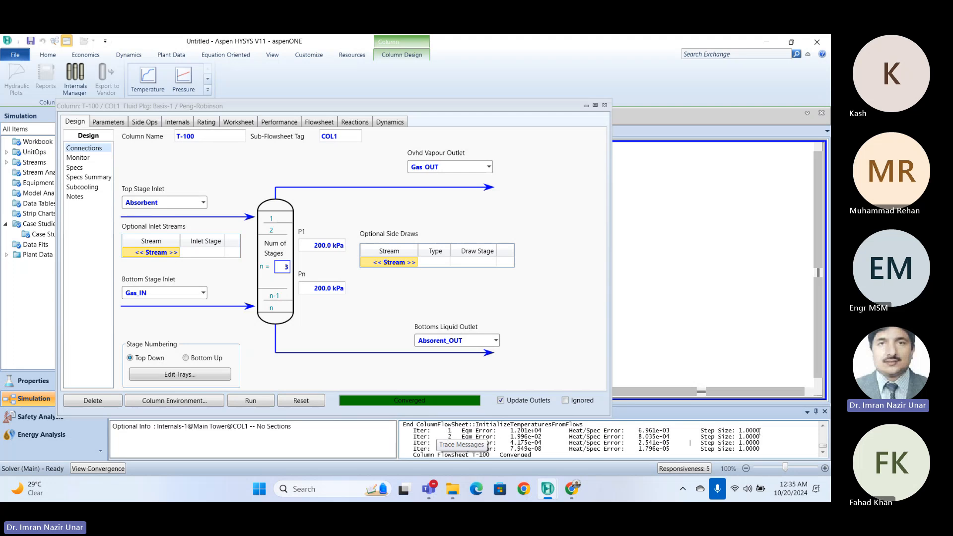
pyautogui.moveTo(760, 432)
pyautogui.mouseDown()
pyautogui.moveTo(651, 426)
pyautogui.moveTo(530, 442)
pyautogui.moveTo(413, 431)
pyautogui.mouseUp()
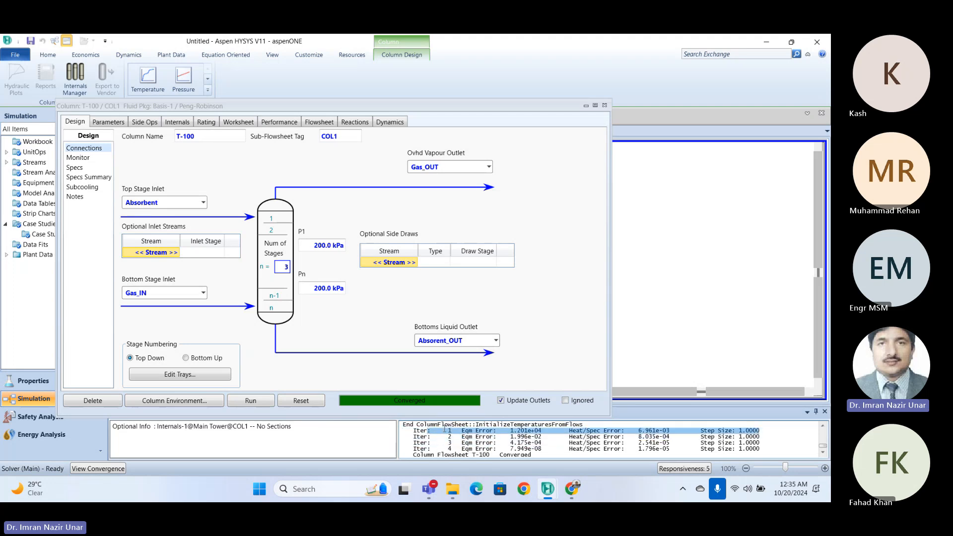
pyautogui.click(497, 308)
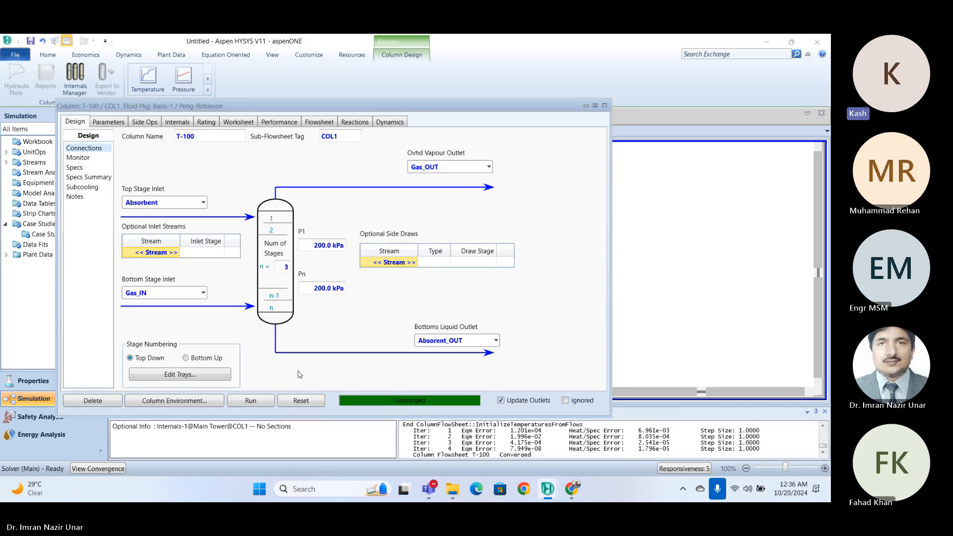
pyautogui.click(605, 106)
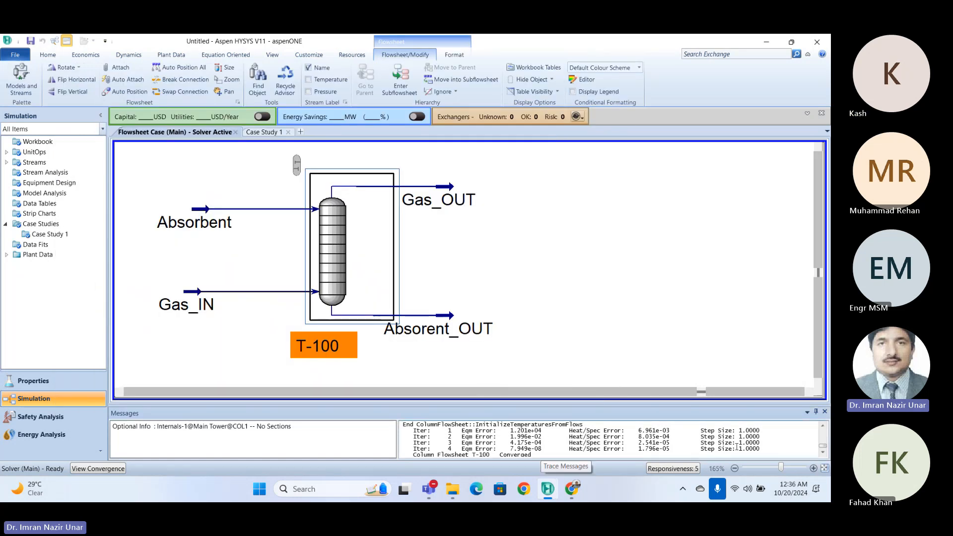
# Step: Recheck the last solver iterations in the trace messages and reopen column T-100's design connections
pyautogui.moveTo(768, 443)
pyautogui.mouseDown()
pyautogui.moveTo(631, 417)
pyautogui.moveTo(705, 461)
pyautogui.moveTo(783, 469)
pyautogui.moveTo(819, 427)
pyautogui.moveTo(812, 420)
pyautogui.moveTo(822, 455)
pyautogui.moveTo(817, 444)
pyautogui.moveTo(517, 436)
pyautogui.mouseUp()
pyautogui.click(763, 450)
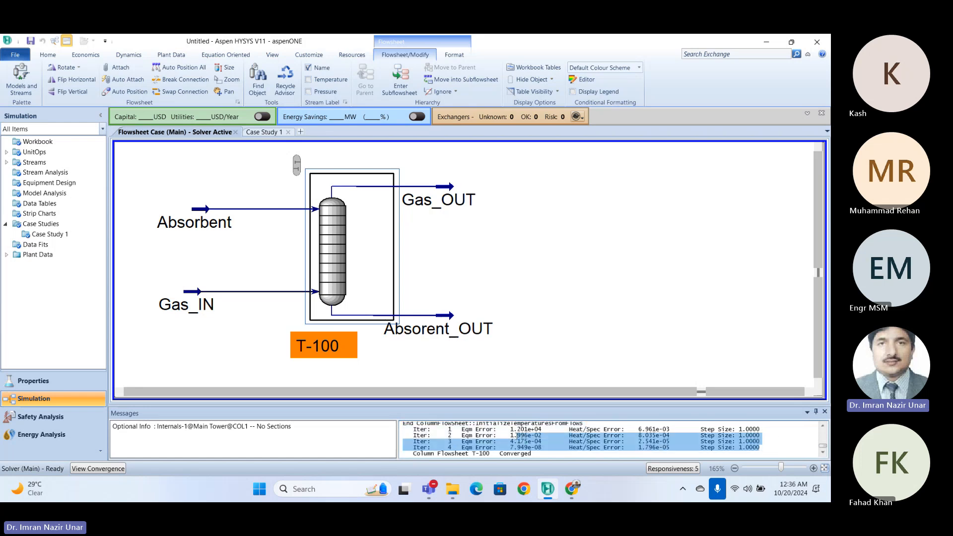
pyautogui.click(445, 435)
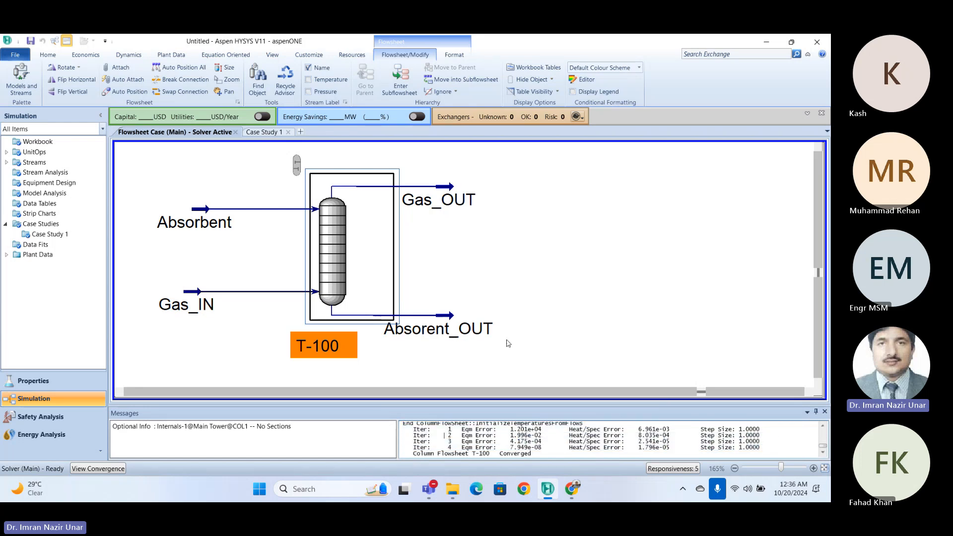
pyautogui.moveTo(508, 322)
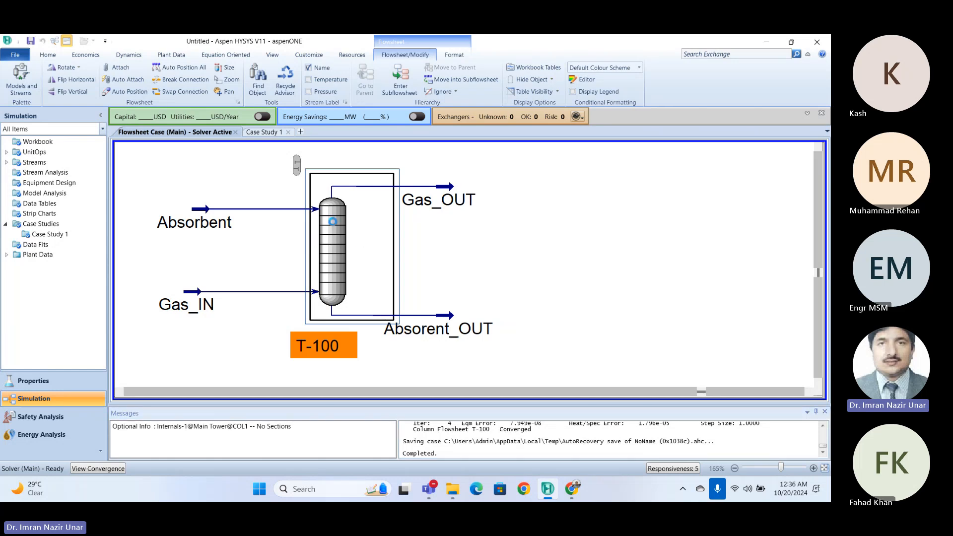
pyautogui.doubleClick(333, 225)
pyautogui.moveTo(337, 190); pyautogui.dragTo(425, 103)
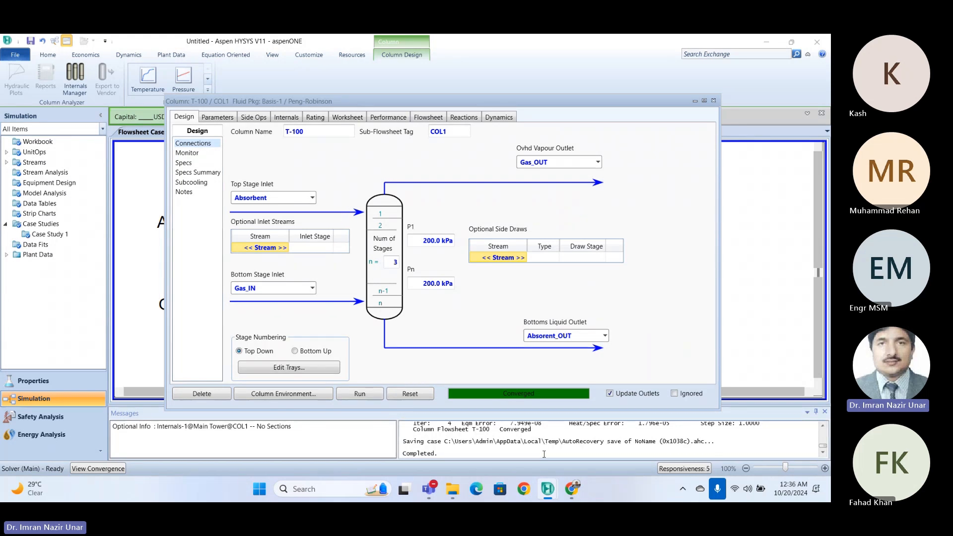
# Step: Review the solver iteration lines for column T-100 in the trace messages and close the column window
pyautogui.scroll(2, 544, 453)
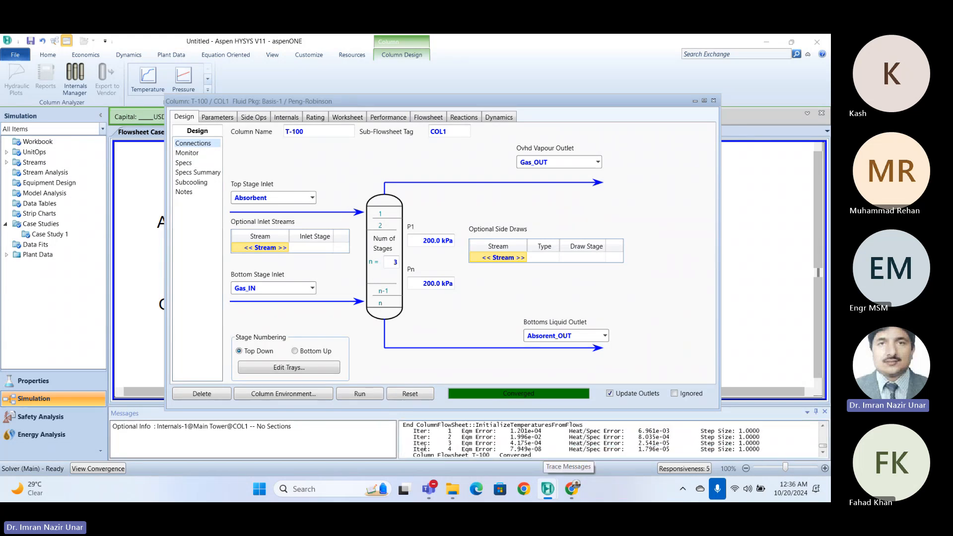
pyautogui.moveTo(410, 432); pyautogui.dragTo(460, 443)
pyautogui.click(584, 408)
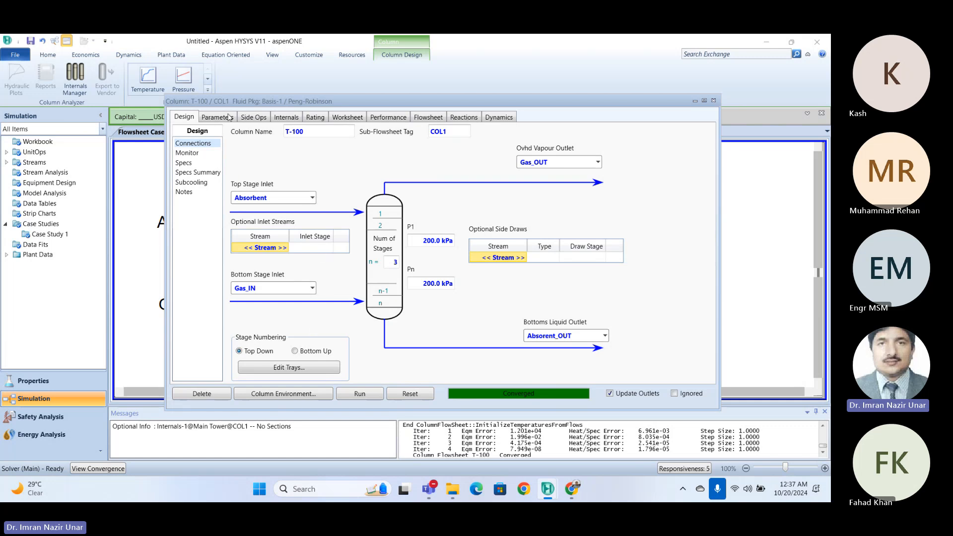
pyautogui.click(714, 100)
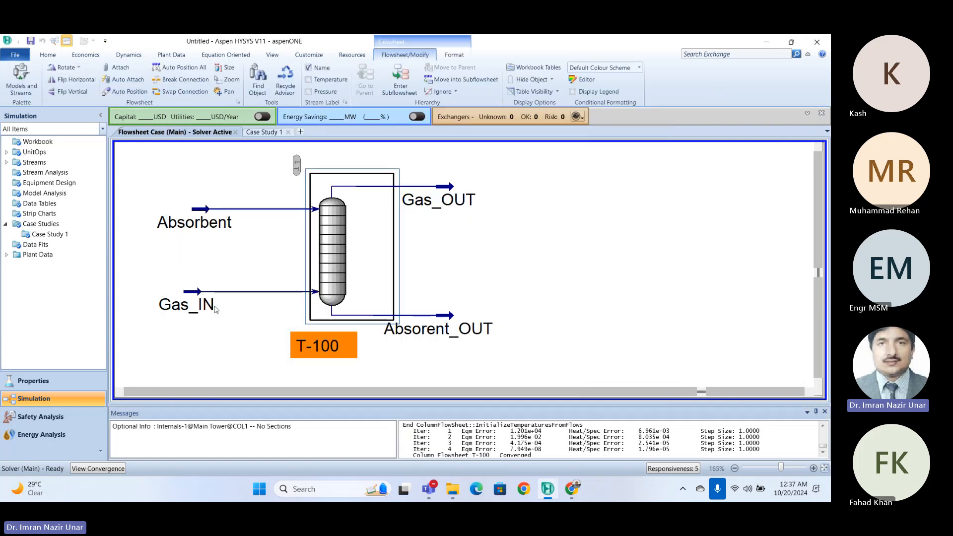
# Step: Set the Gas_IN stream's composition to mole fractions of 0.5 Air and 0.5 CO2, then close the stream window
pyautogui.doubleClick(196, 302)
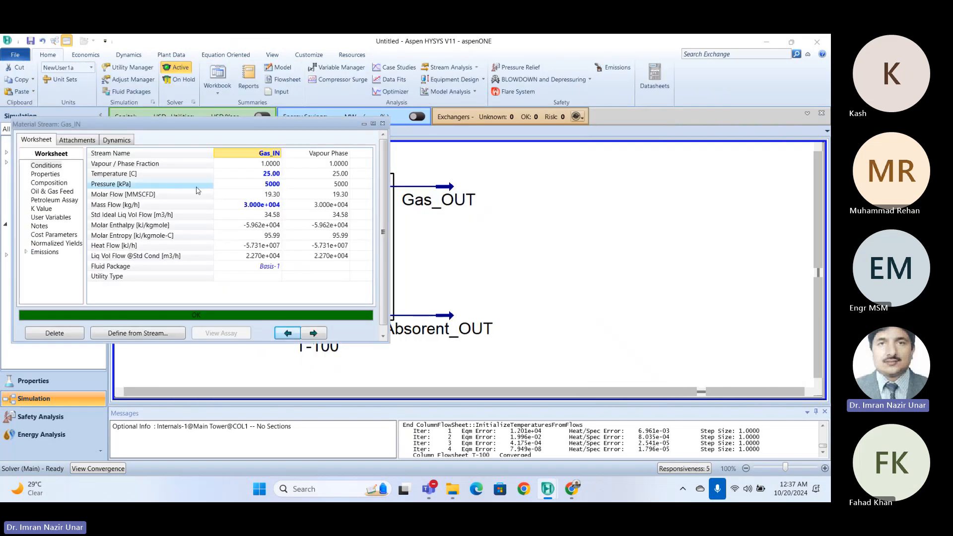
pyautogui.click(49, 182)
pyautogui.click(232, 178)
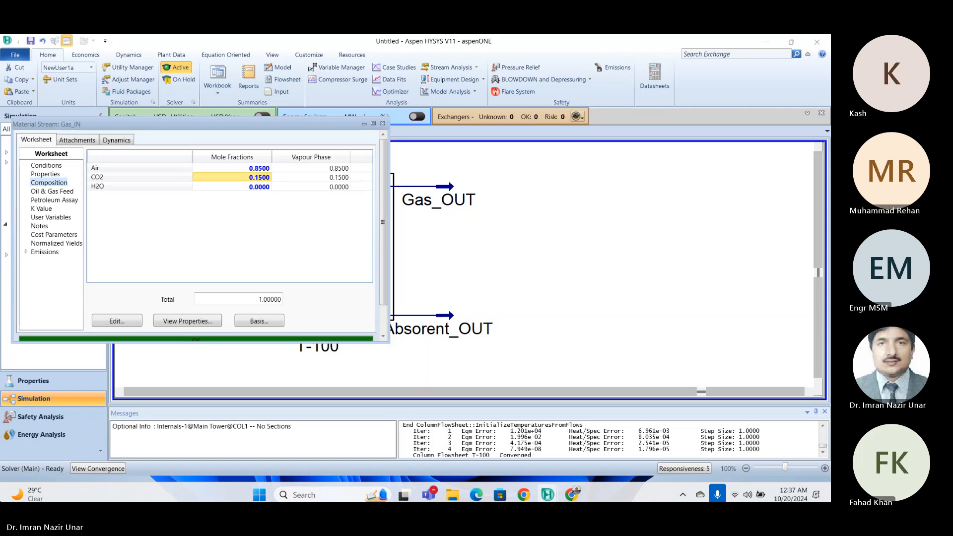
pyautogui.write('0.')
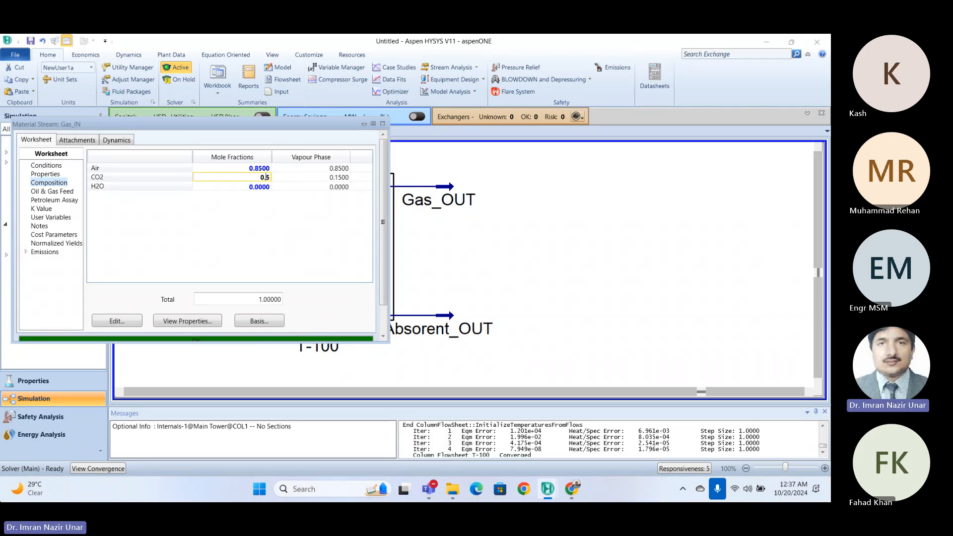
pyautogui.press('Return')
pyautogui.press('Up')
pyautogui.write('0')
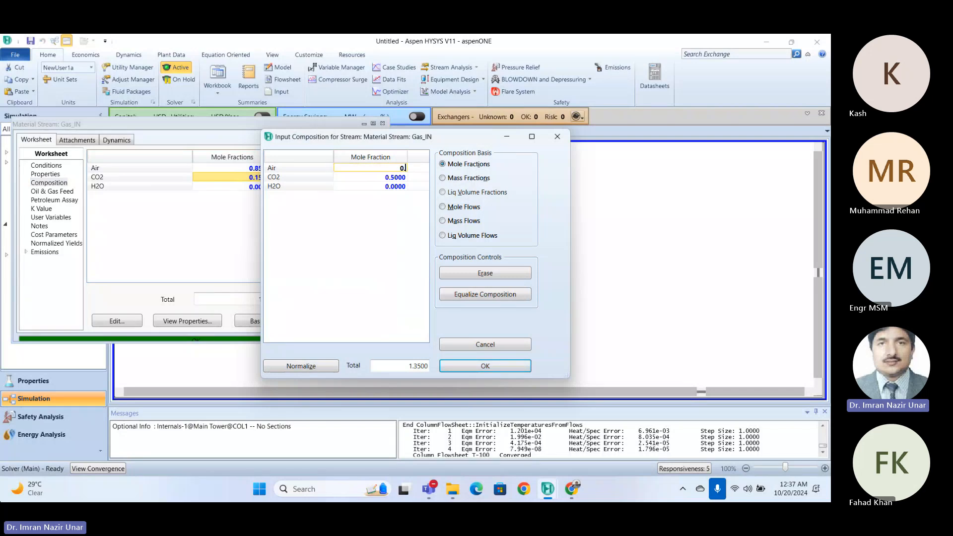
pyautogui.write('.5')
pyautogui.press('Return')
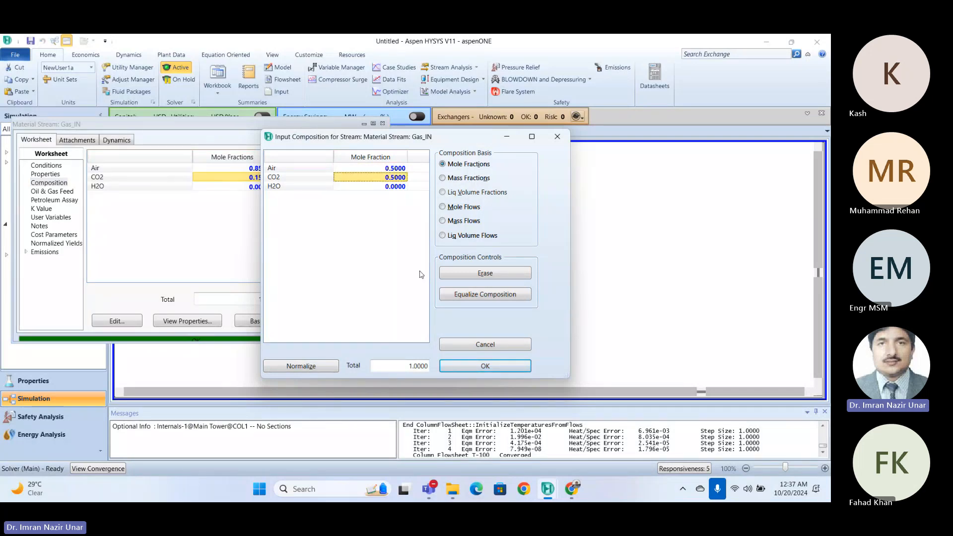
pyautogui.press('Return')
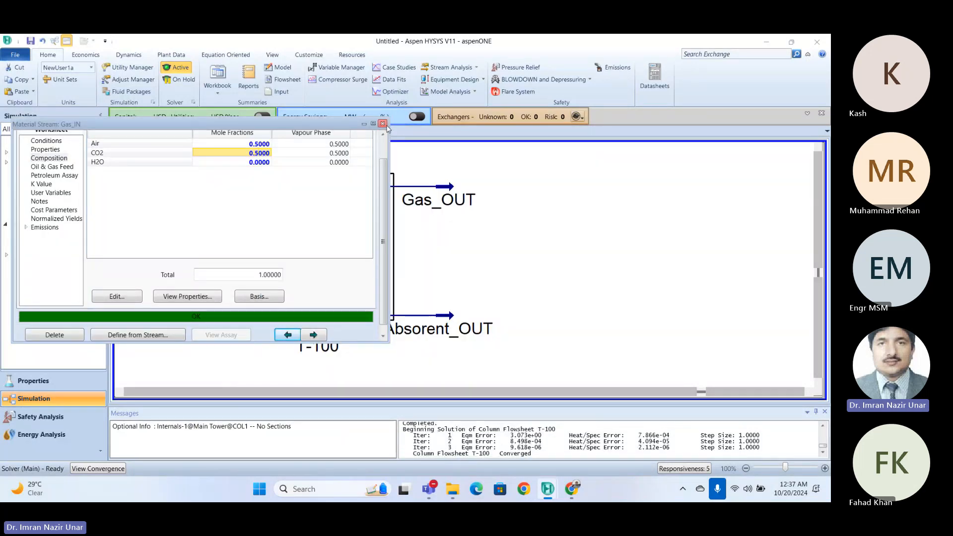
pyautogui.click(382, 123)
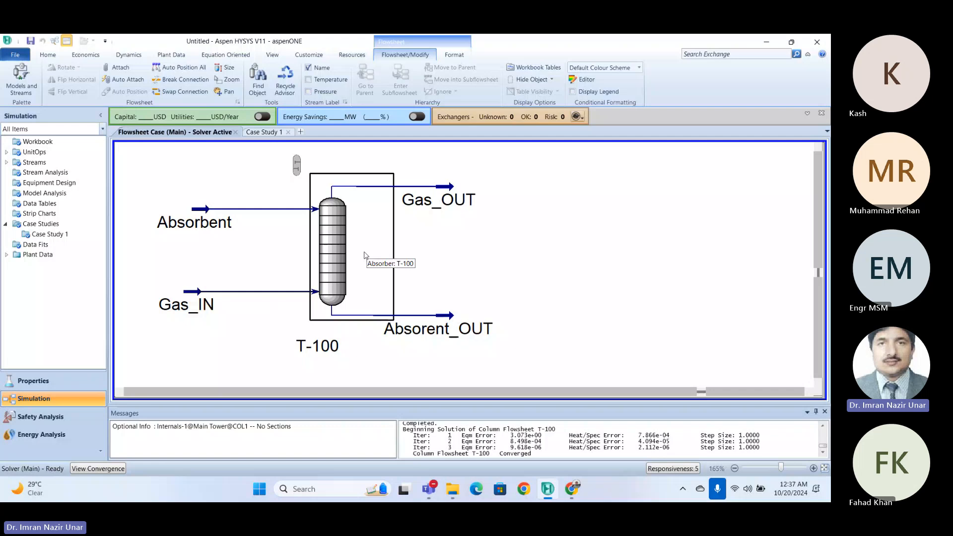
# Step: Briefly view column T-100's connections and check the Gas_OUT stream's composition, closing both windows
pyautogui.doubleClick(338, 248)
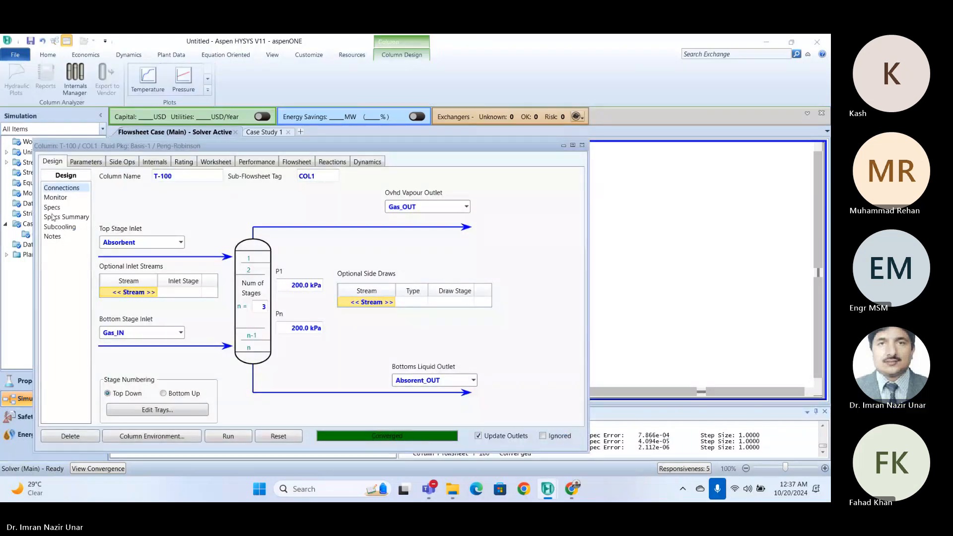
pyautogui.click(582, 145)
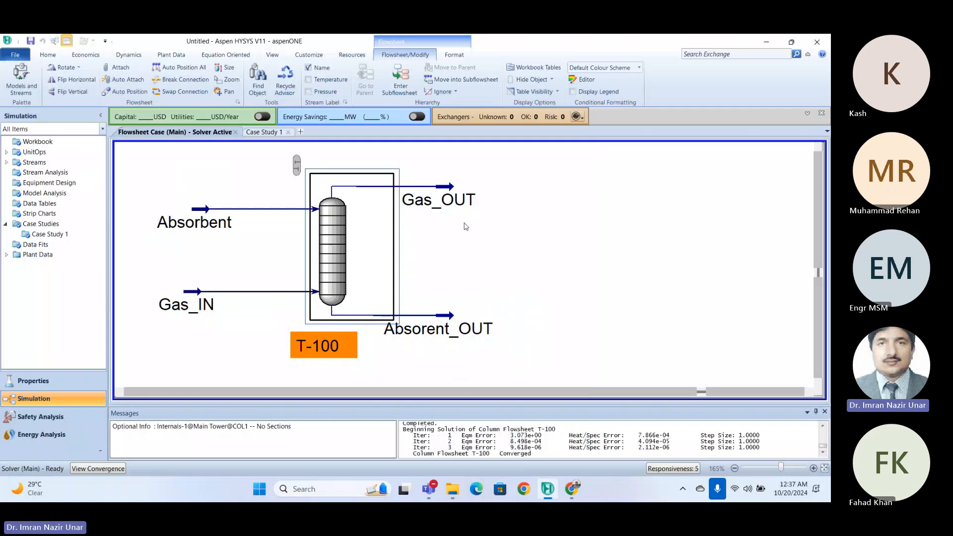
pyautogui.click(442, 188)
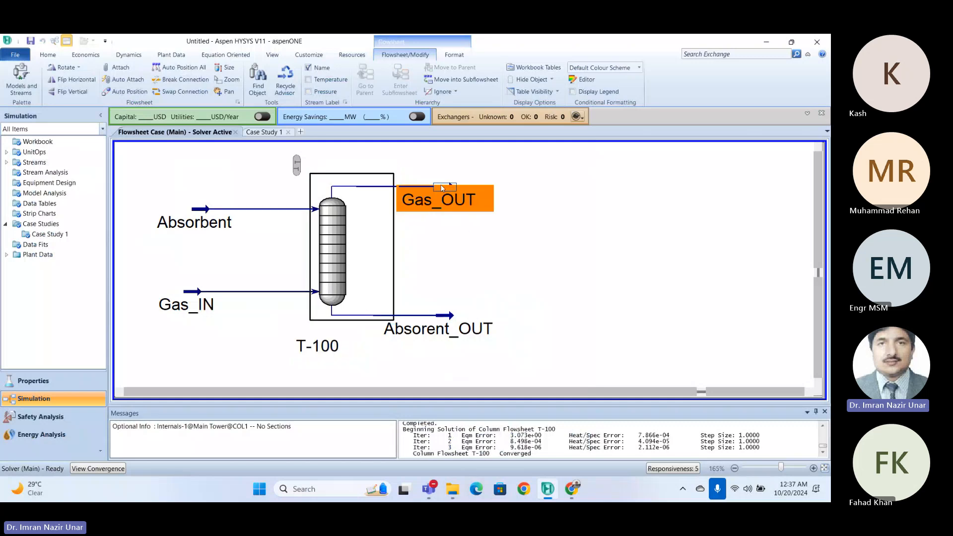
pyautogui.doubleClick(442, 188)
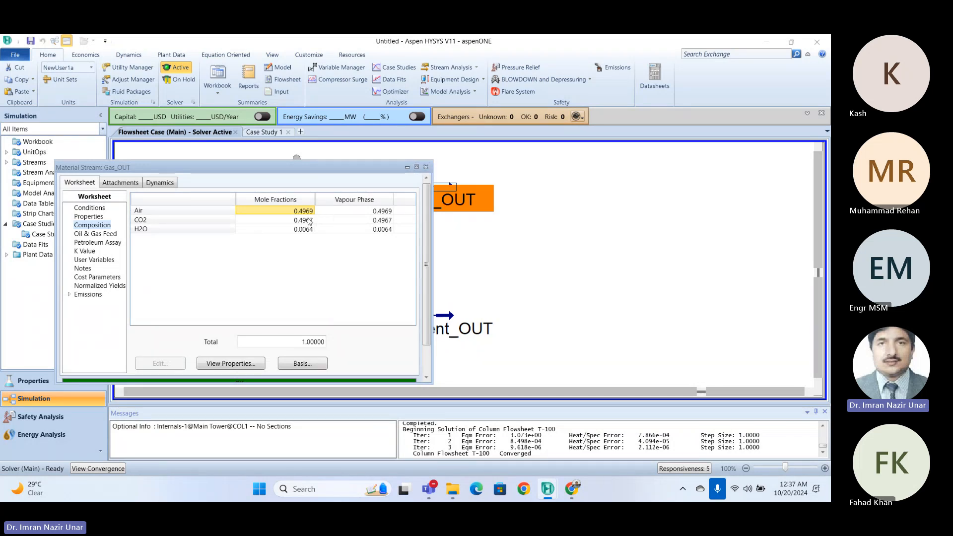
pyautogui.click(426, 167)
# Step: Open the specifications page of column T-100's design
pyautogui.doubleClick(341, 259)
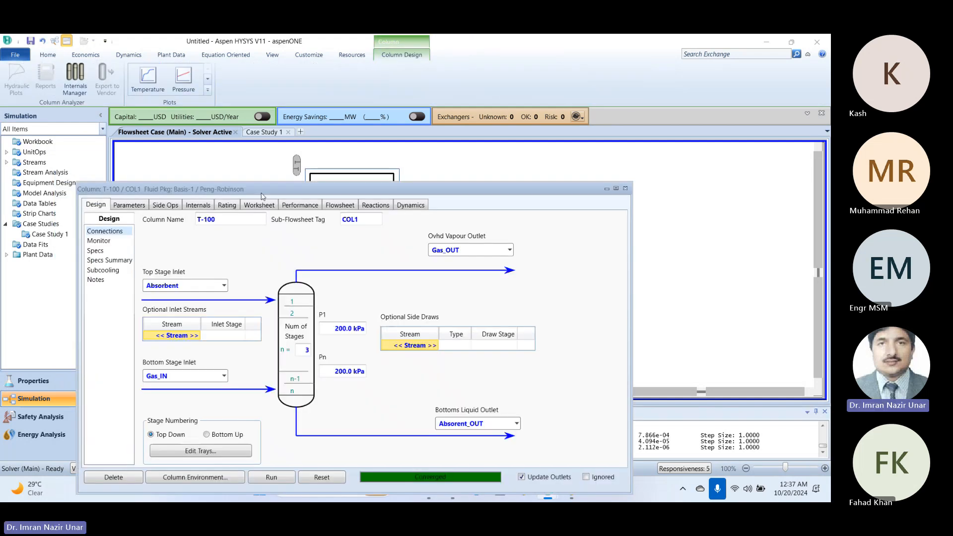
pyautogui.moveTo(271, 191); pyautogui.dragTo(345, 112)
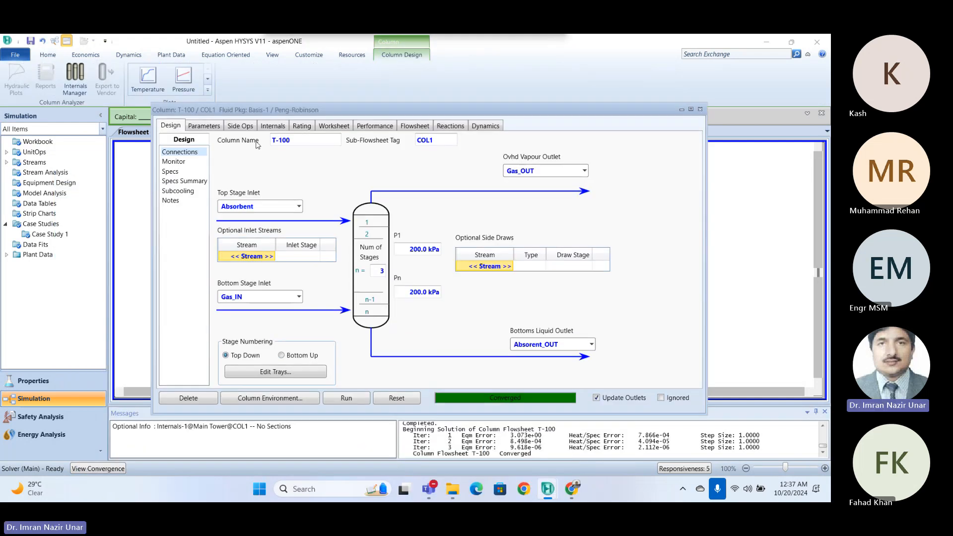
pyautogui.click(170, 171)
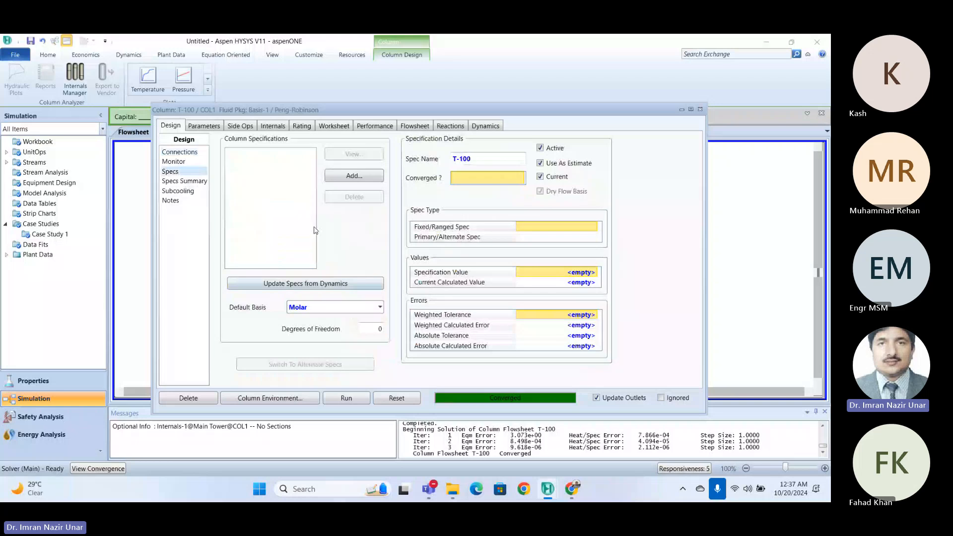
# Step: Add a Column Component Flow specification to column T-100
pyautogui.click(353, 177)
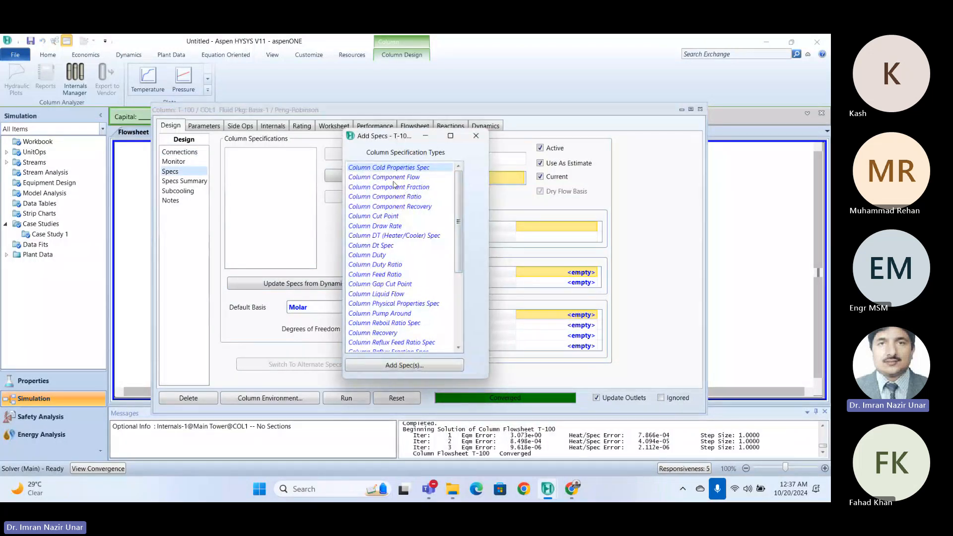
pyautogui.click(393, 179)
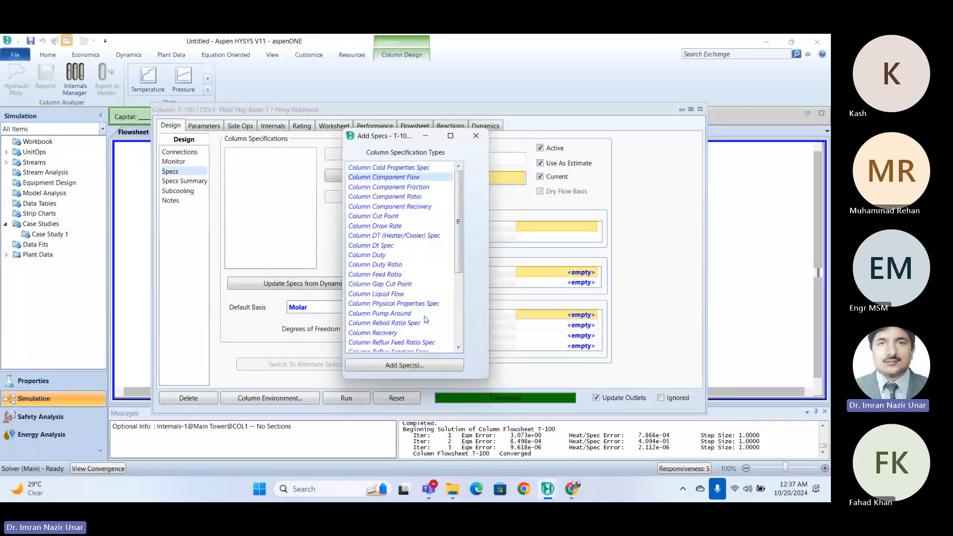
pyautogui.click(390, 365)
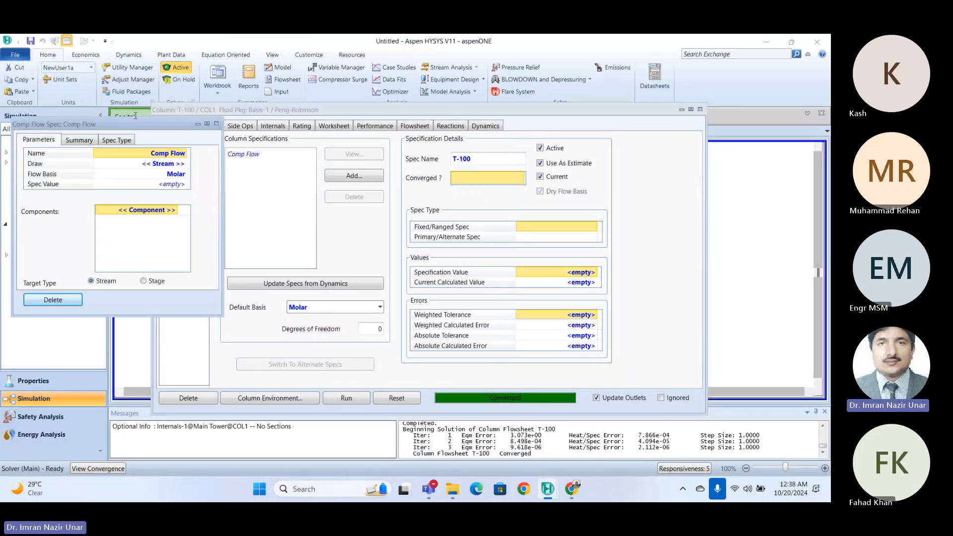
pyautogui.moveTo(138, 126); pyautogui.dragTo(256, 134)
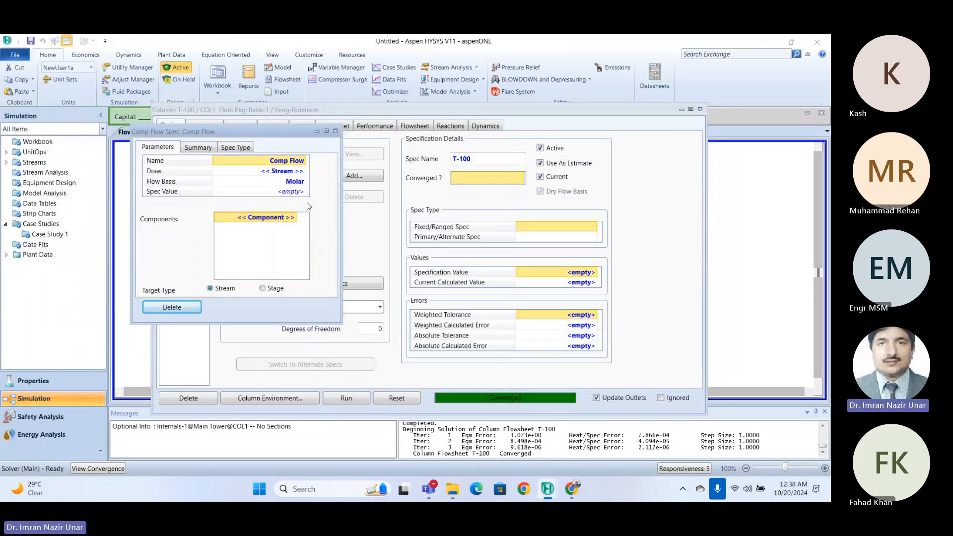
# Step: Define the component flow specification for CO2 in the Gas_OUT stream with a value of 0.1 MMSCFD
pyautogui.click(303, 171)
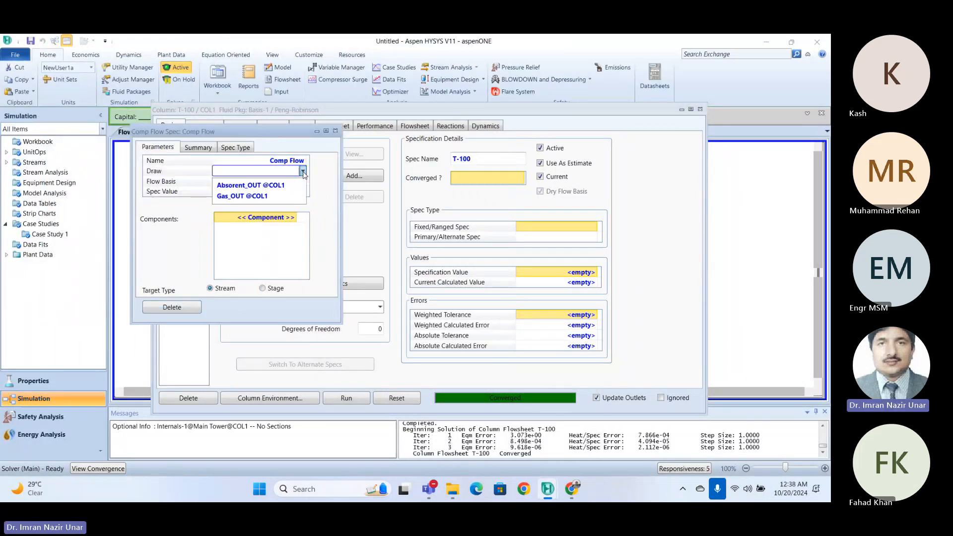
pyautogui.click(270, 197)
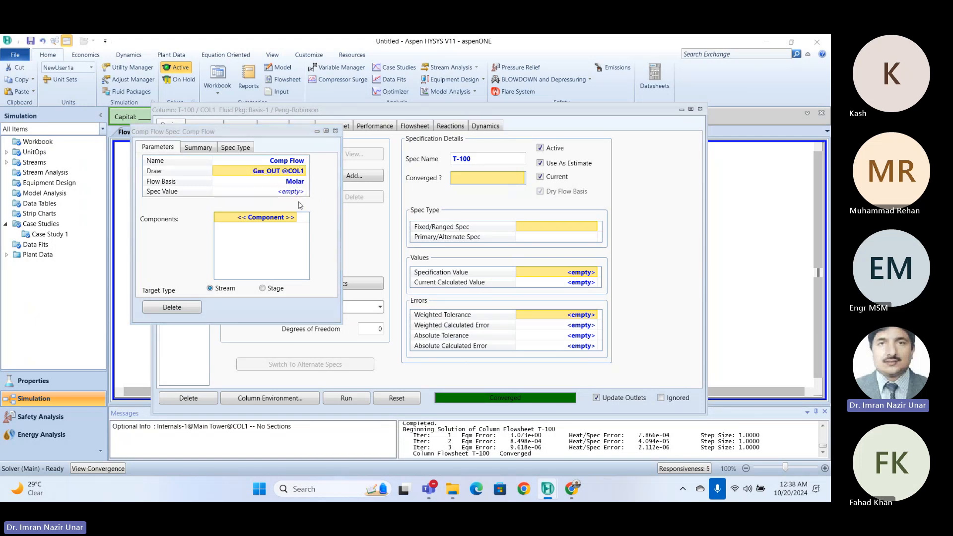
pyautogui.click(287, 219)
pyautogui.click(293, 217)
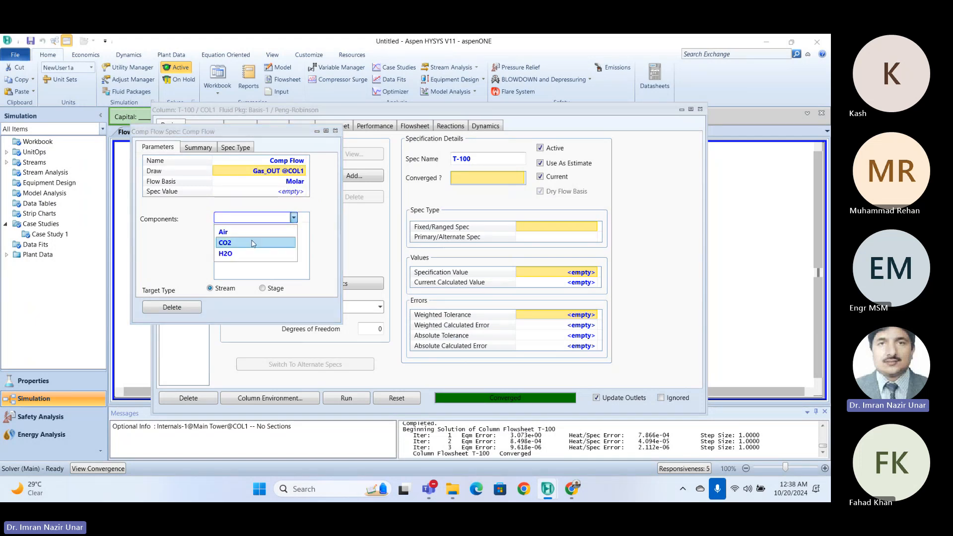
pyautogui.click(278, 243)
pyautogui.click(298, 193)
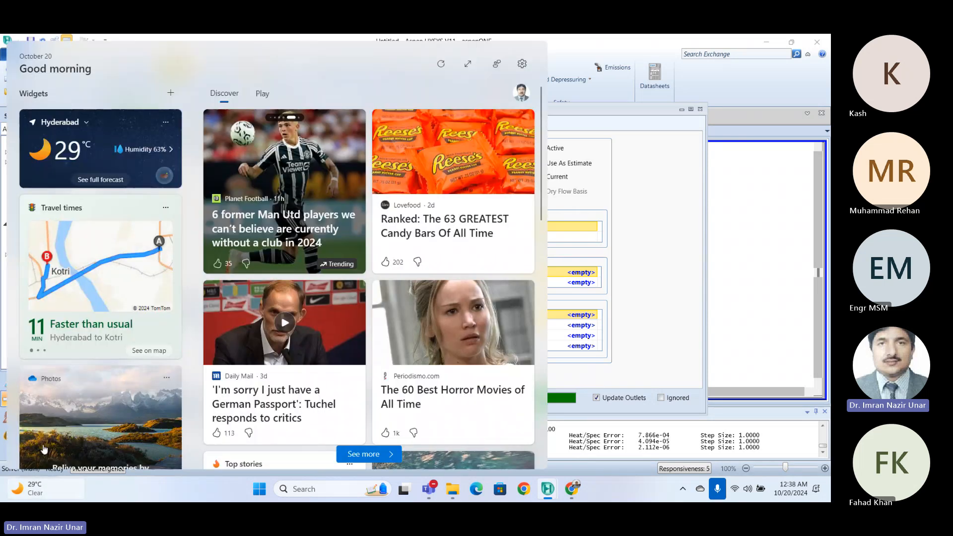
pyautogui.write('0.1')
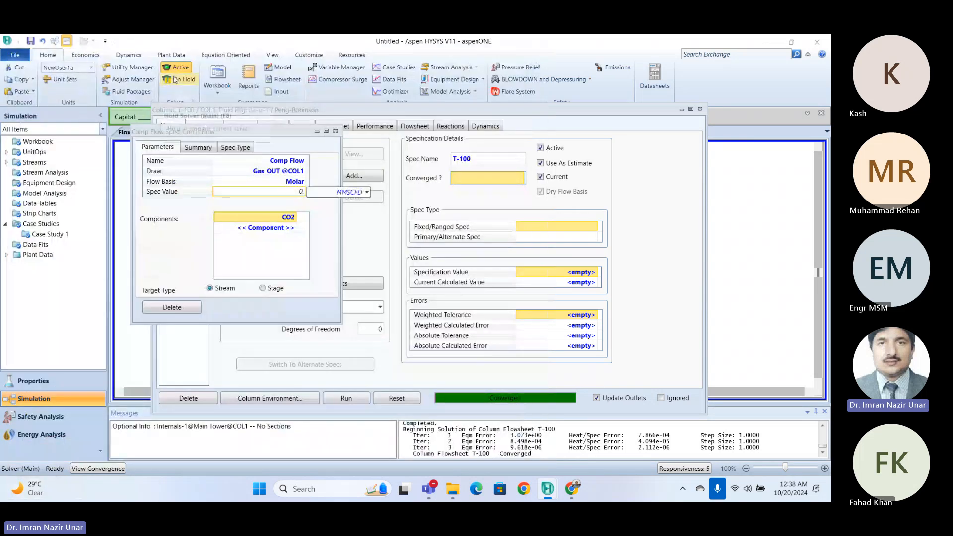
pyautogui.press('Return')
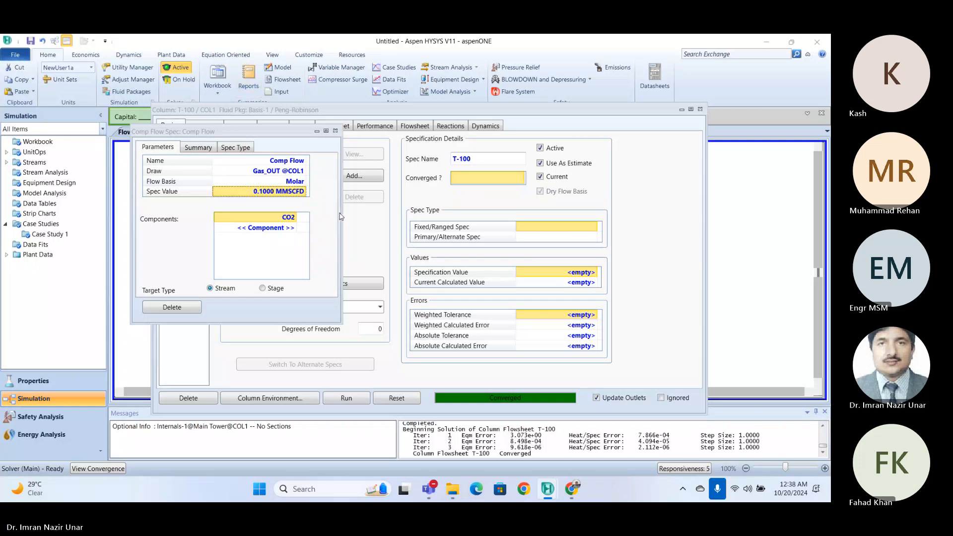
# Step: Check the flow basis options of the Comp Flow specification, close it and delete it from column T-100
pyautogui.click(301, 182)
pyautogui.click(303, 182)
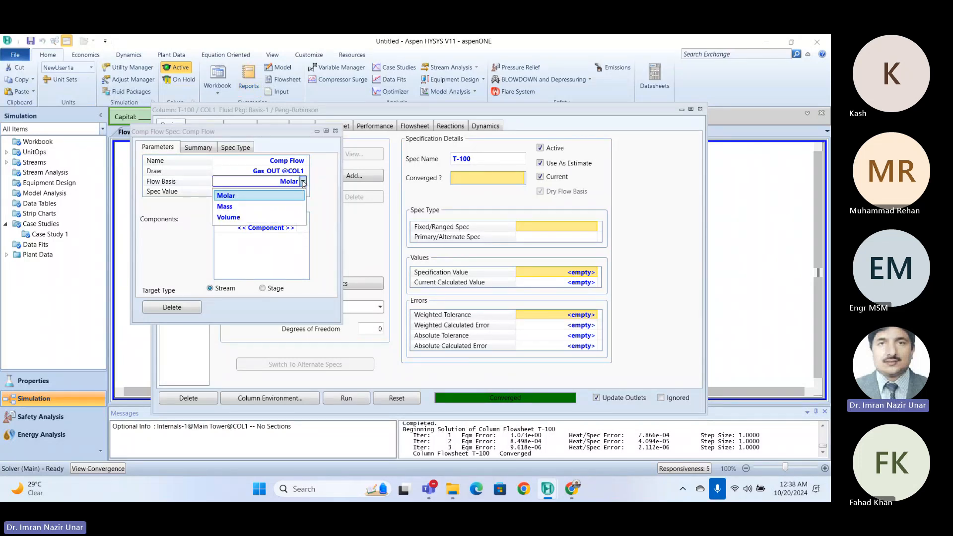
pyautogui.click(303, 182)
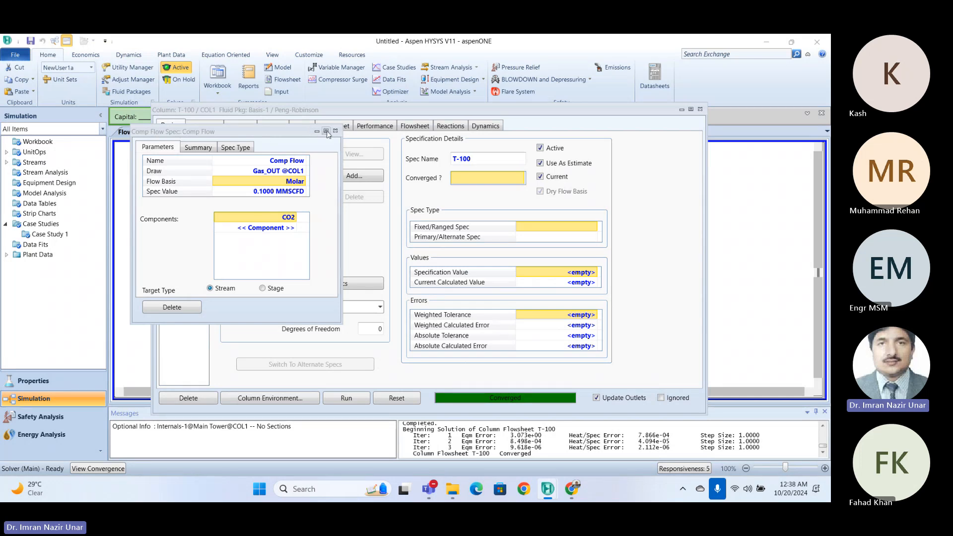
pyautogui.click(335, 131)
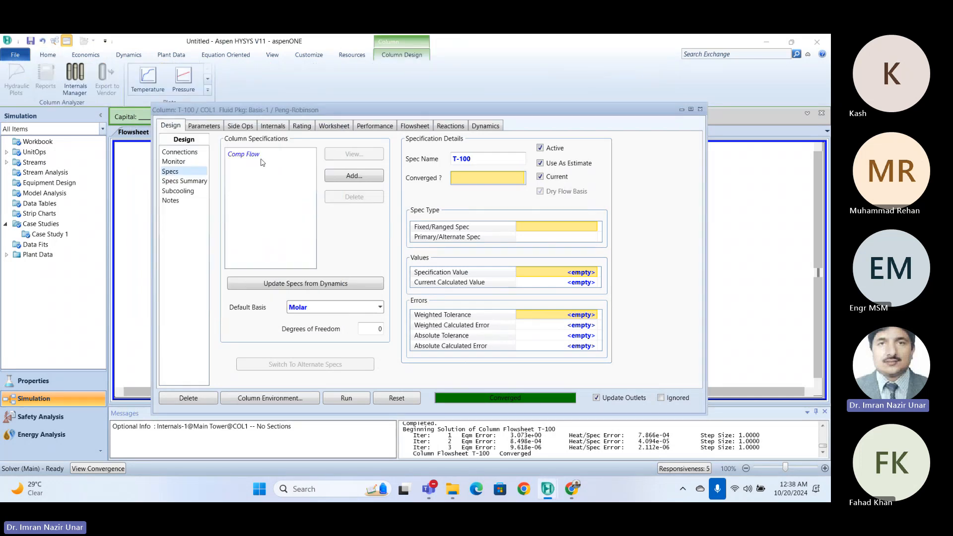
pyautogui.click(251, 155)
pyautogui.click(356, 197)
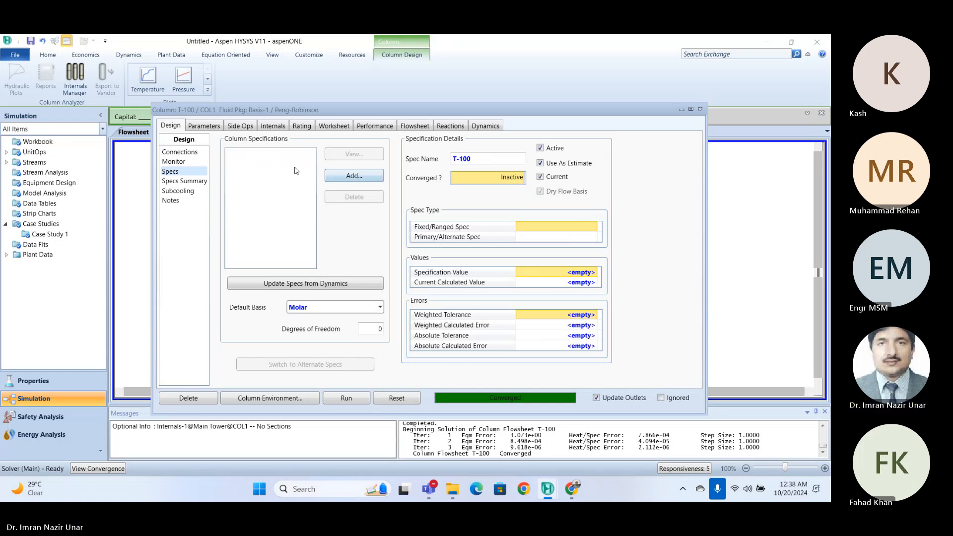
# Step: Add a Column Component Fraction specification to column T-100
pyautogui.click(343, 177)
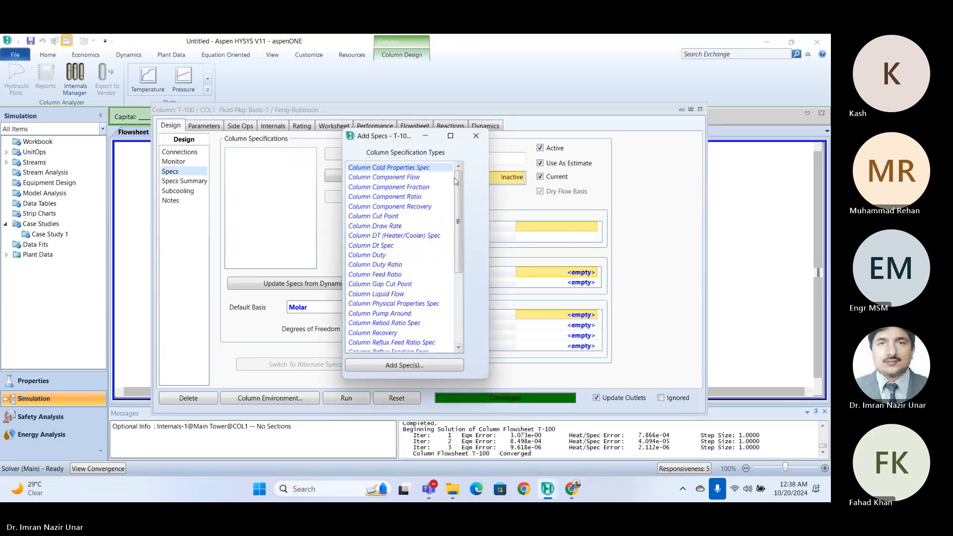
pyautogui.click(407, 188)
pyautogui.click(426, 369)
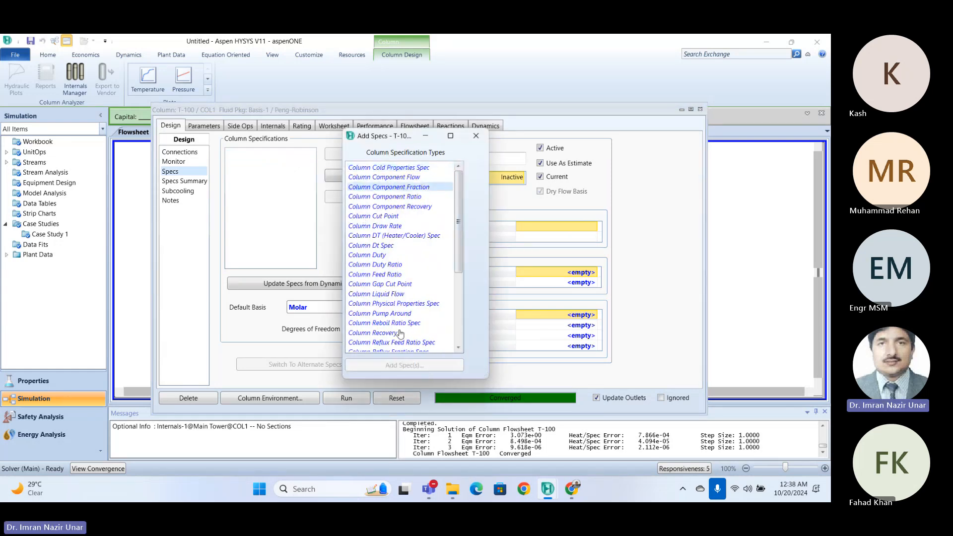
# Step: Check the stage choices of the Comp Fraction specification, keep its Mole Fraction basis and set its phase to Vapour
pyautogui.click(207, 185)
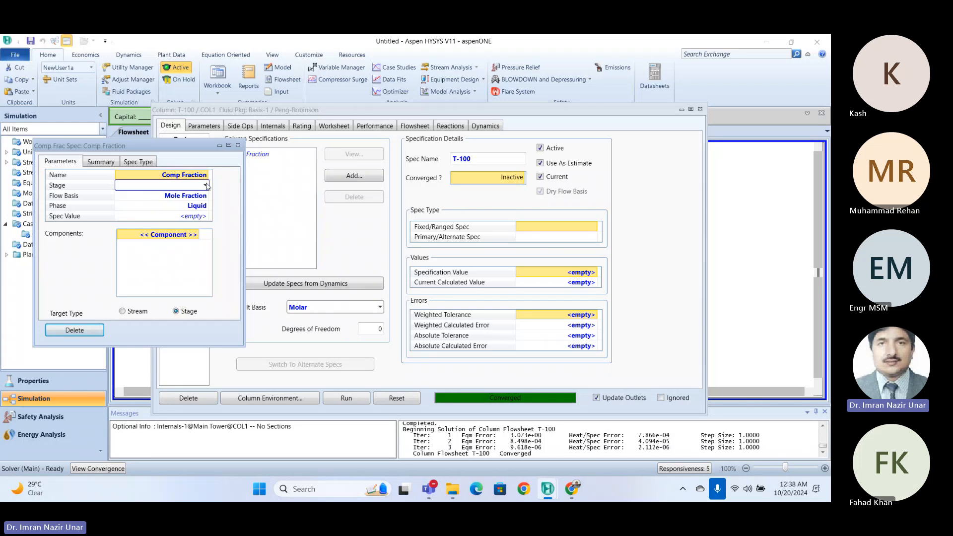
pyautogui.click(206, 186)
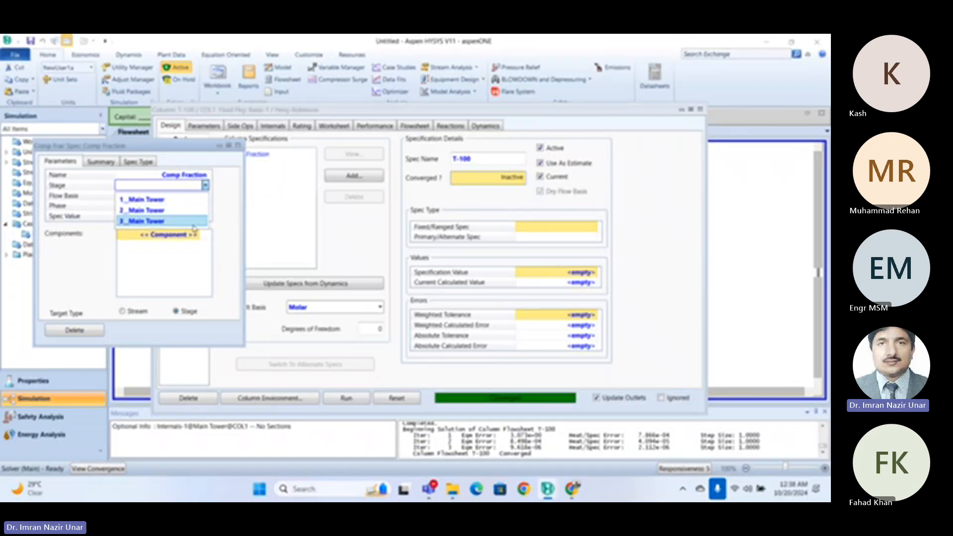
pyautogui.click(193, 226)
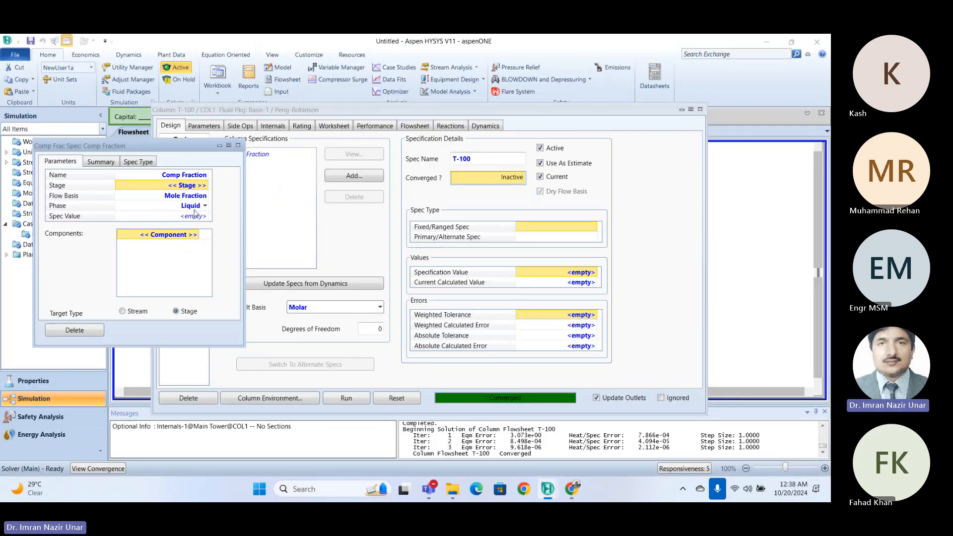
pyautogui.click(205, 186)
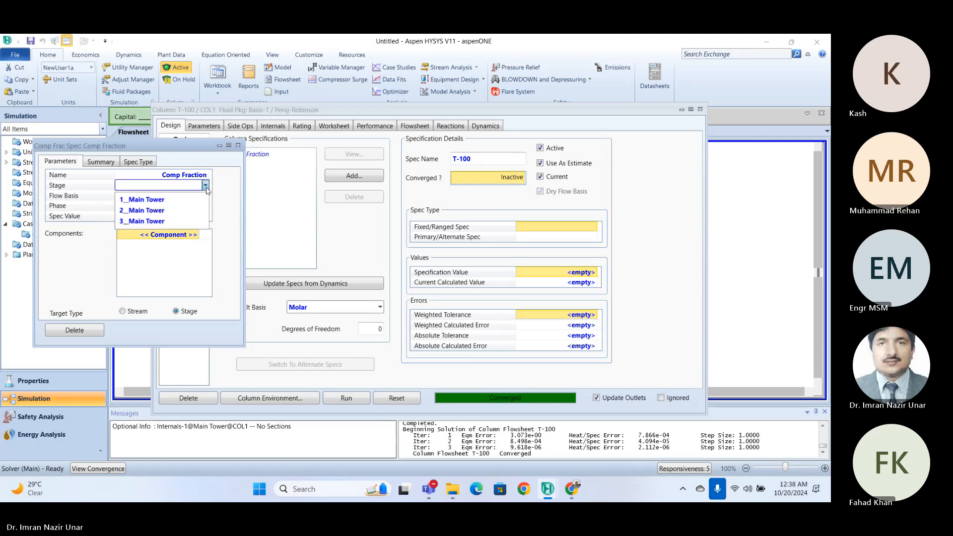
pyautogui.click(206, 196)
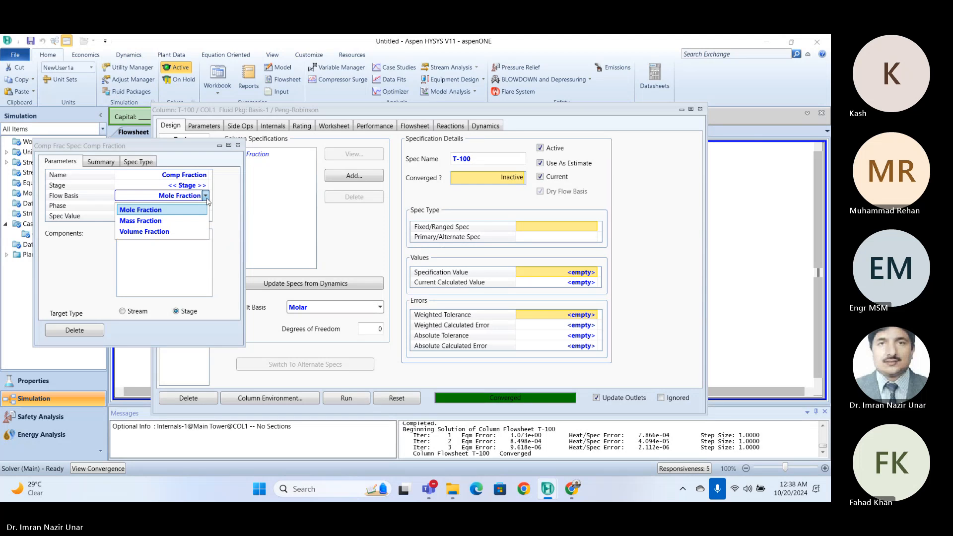
pyautogui.click(167, 212)
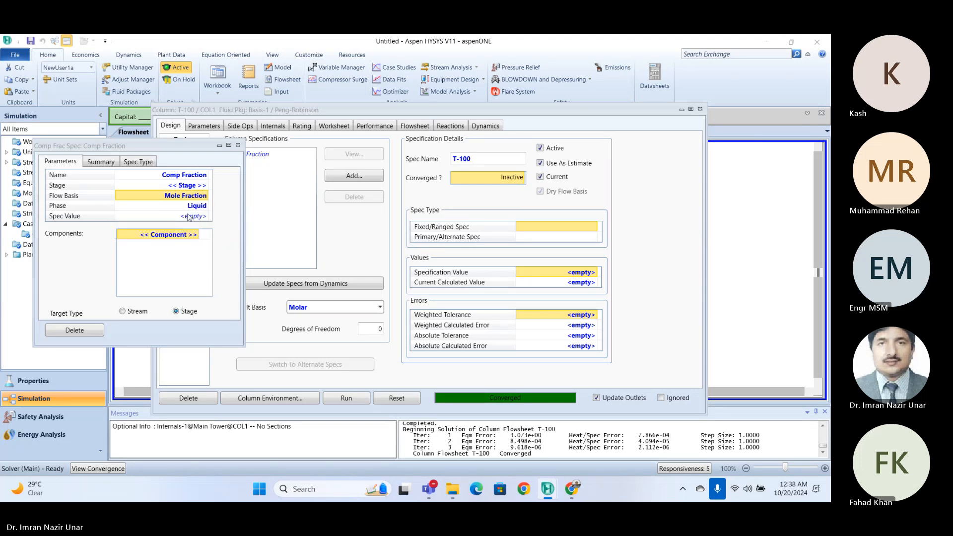
pyautogui.click(193, 205)
pyautogui.click(205, 206)
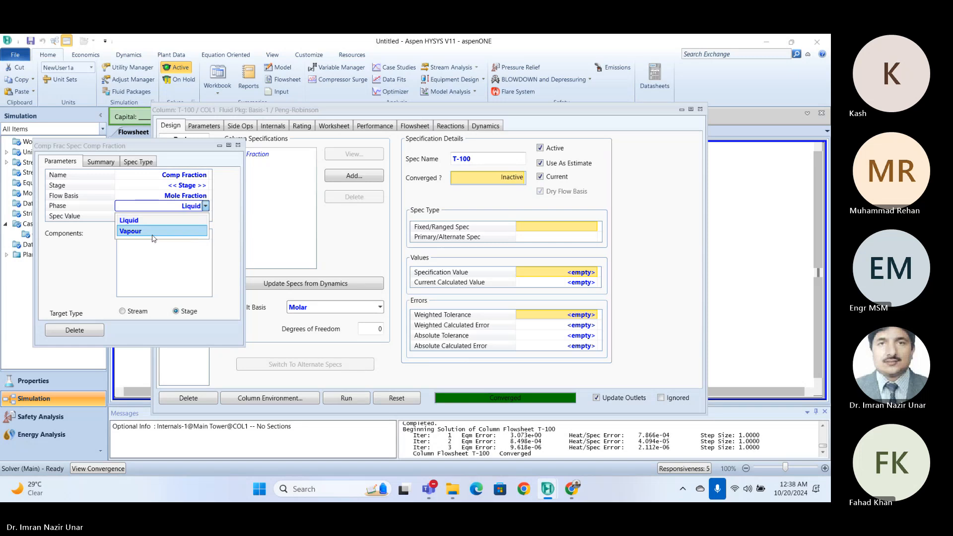
pyautogui.click(153, 232)
# Step: Try to assign stage 3__Main Tower to the Comp Fraction specification and choose CO2 as its component
pyautogui.click(198, 186)
pyautogui.click(208, 186)
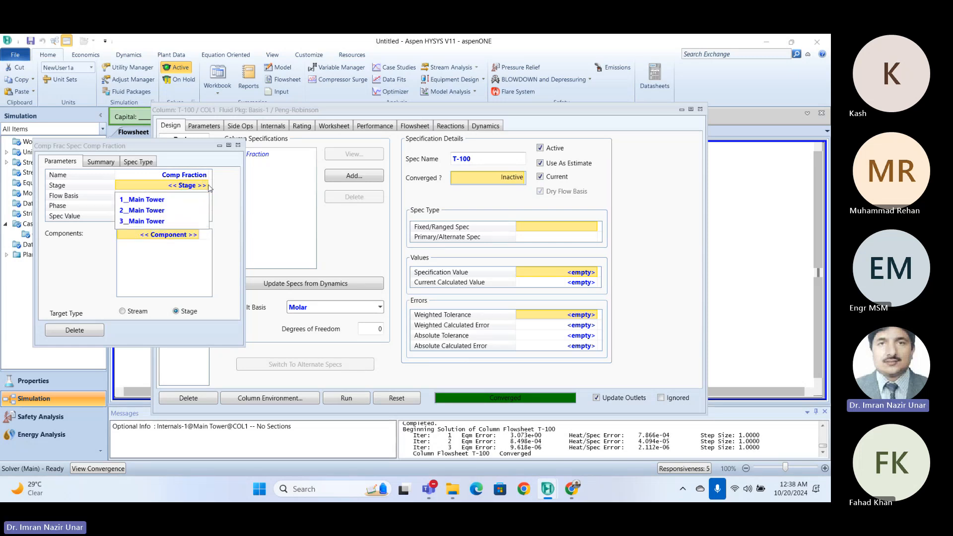
pyautogui.click(200, 219)
pyautogui.click(198, 235)
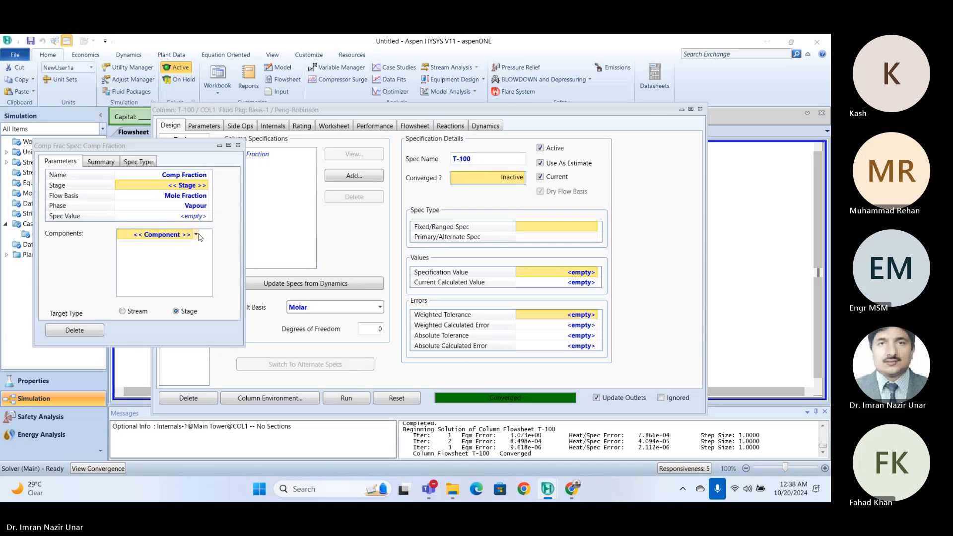
pyautogui.click(200, 235)
pyautogui.click(159, 263)
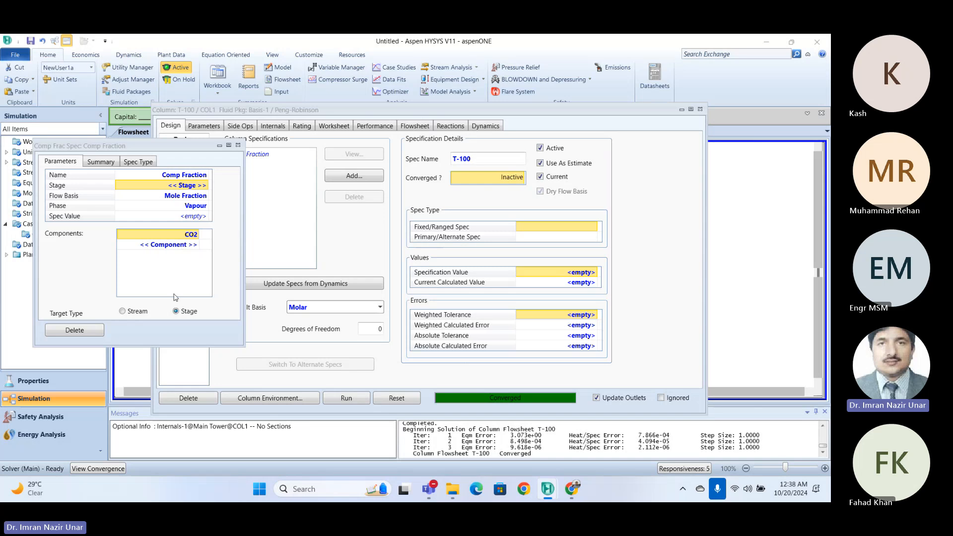
# Step: Target the Comp Fraction specification at the Gas_OUT stream with a CO2 mole fraction of 0.1 and close it
pyautogui.click(122, 312)
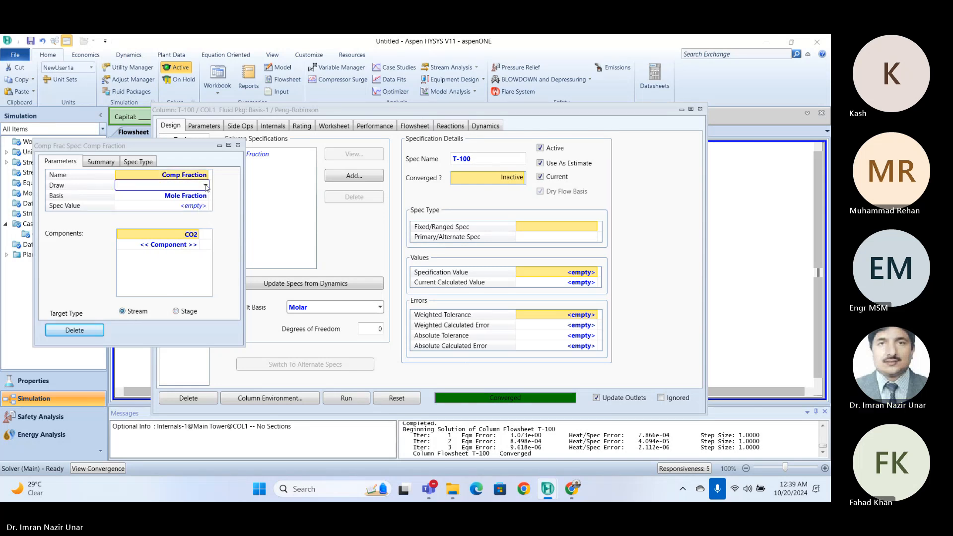
pyautogui.click(205, 185)
pyautogui.click(176, 205)
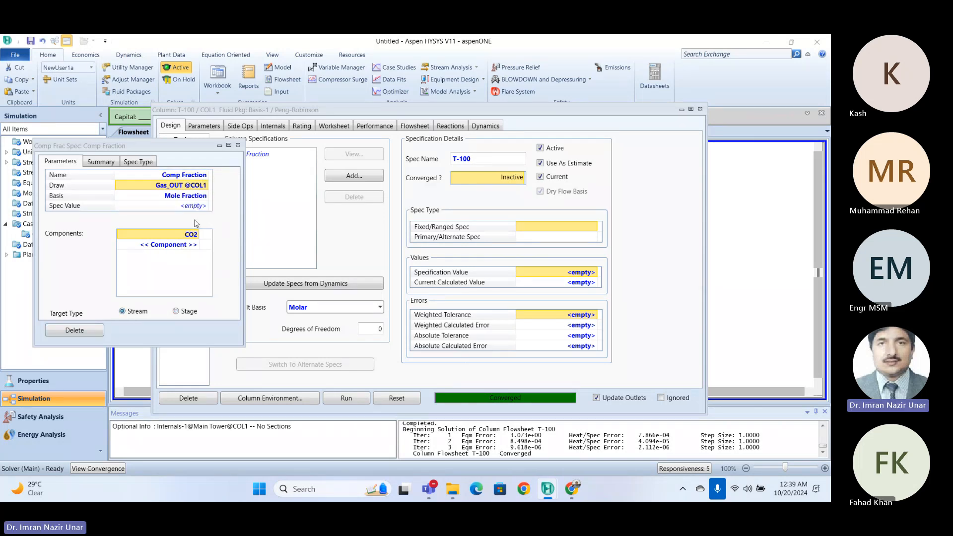
pyautogui.click(194, 207)
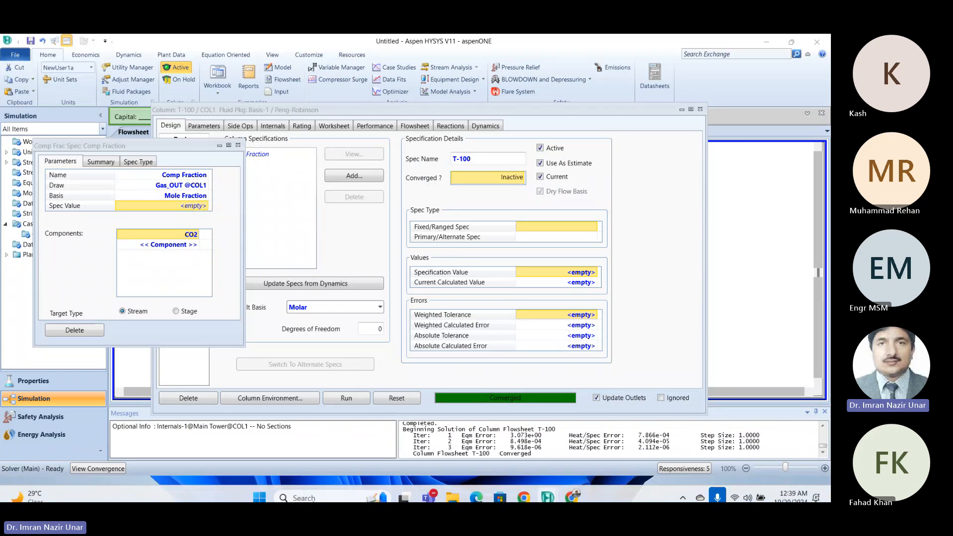
pyautogui.write('0.1')
pyautogui.press('Return')
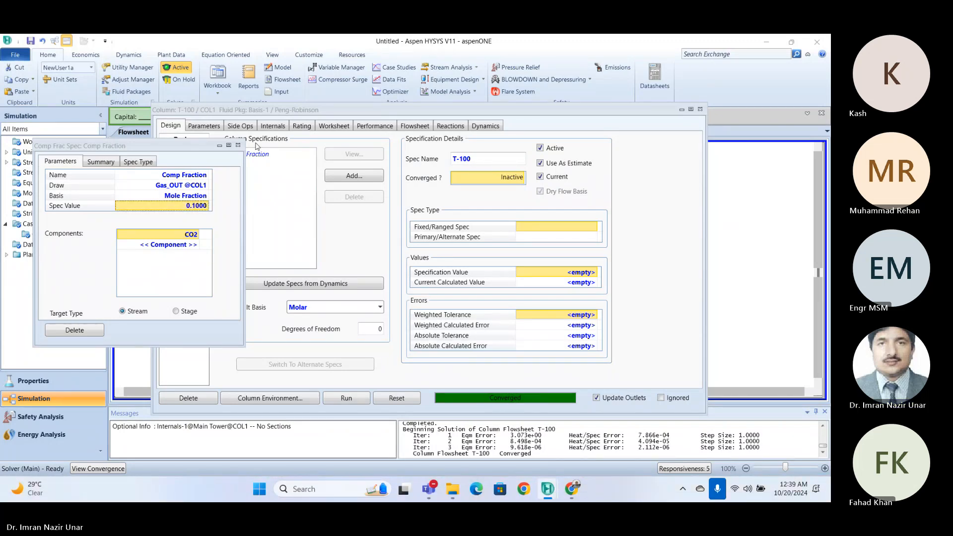
pyautogui.click(238, 145)
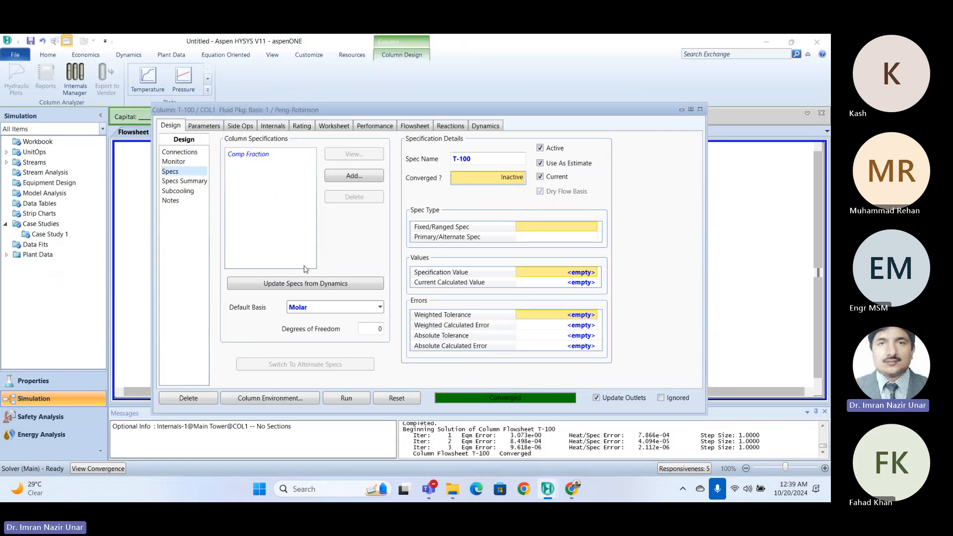
# Step: Activate the Comp Fraction specification in the specs summary and return to its specification details
pyautogui.click(253, 156)
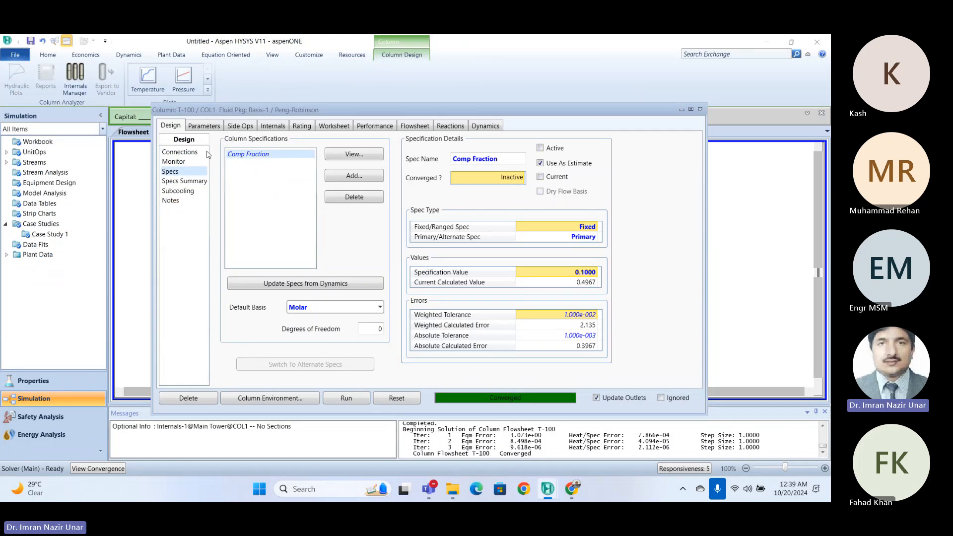
pyautogui.click(172, 183)
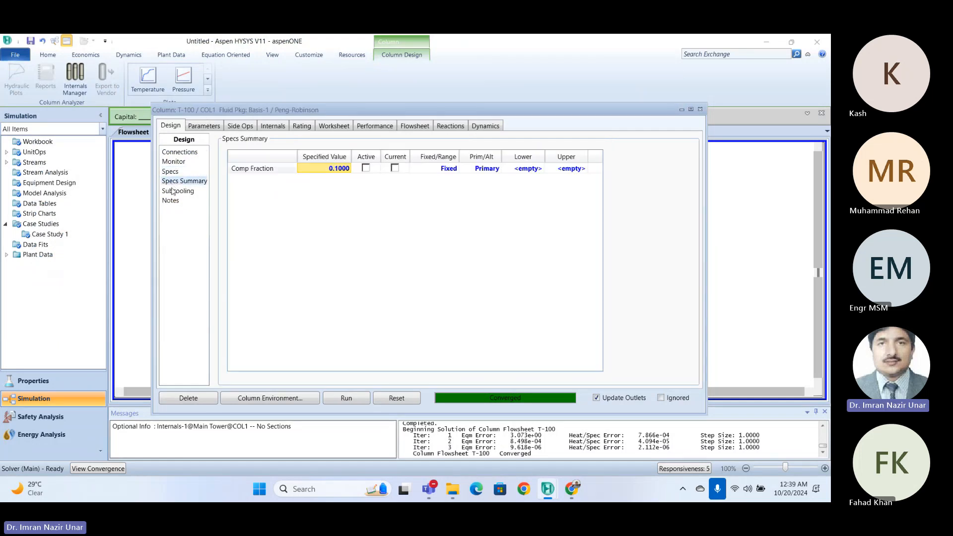
pyautogui.click(367, 169)
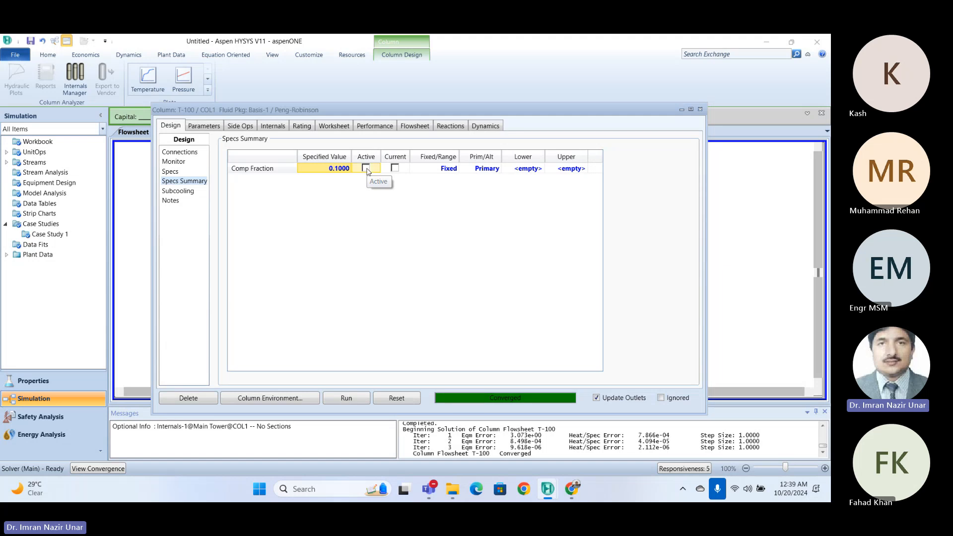
pyautogui.click(191, 152)
pyautogui.click(185, 180)
pyautogui.click(175, 173)
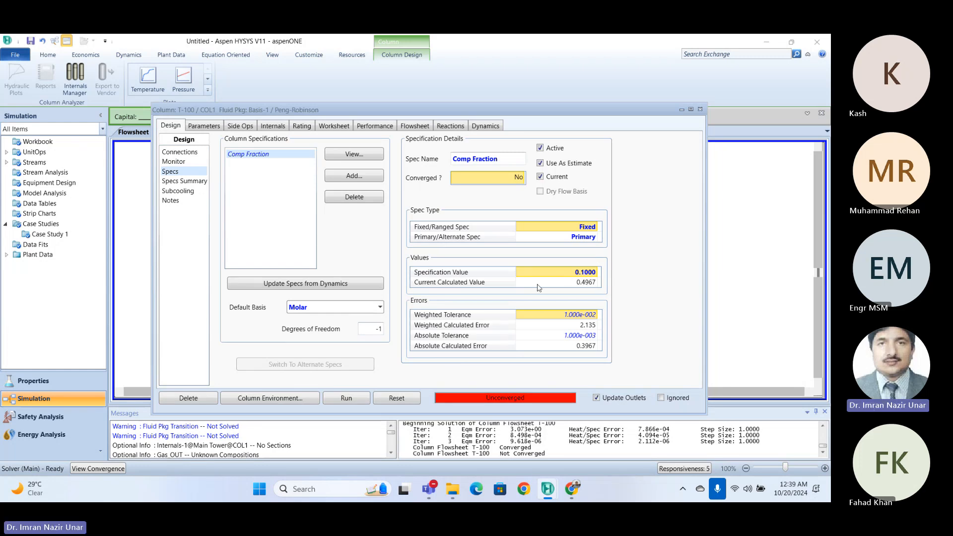
# Step: Change the Comp Fraction specification from fixed to Ranged and try to run column T-100
pyautogui.click(567, 239)
pyautogui.click(594, 230)
pyautogui.click(594, 227)
pyautogui.click(587, 249)
pyautogui.click(347, 399)
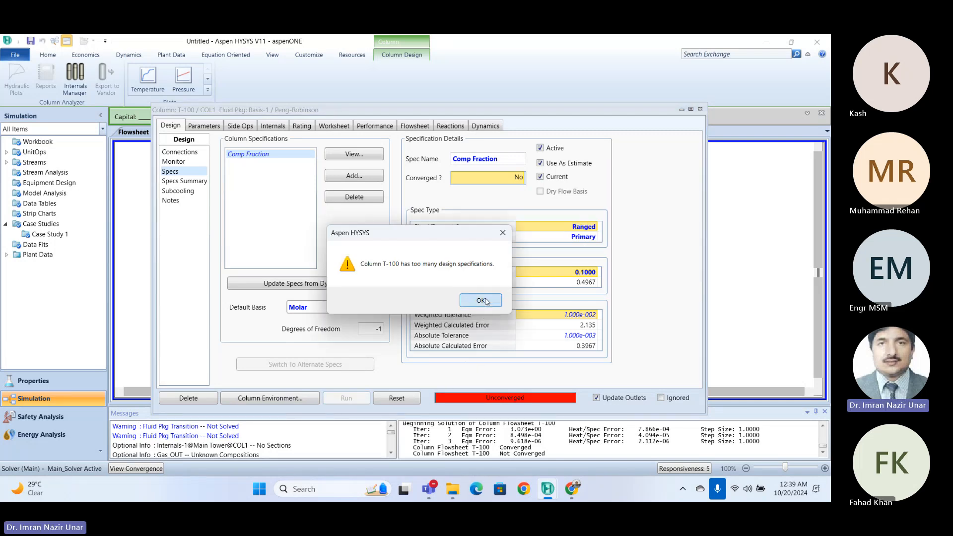
pyautogui.click(481, 301)
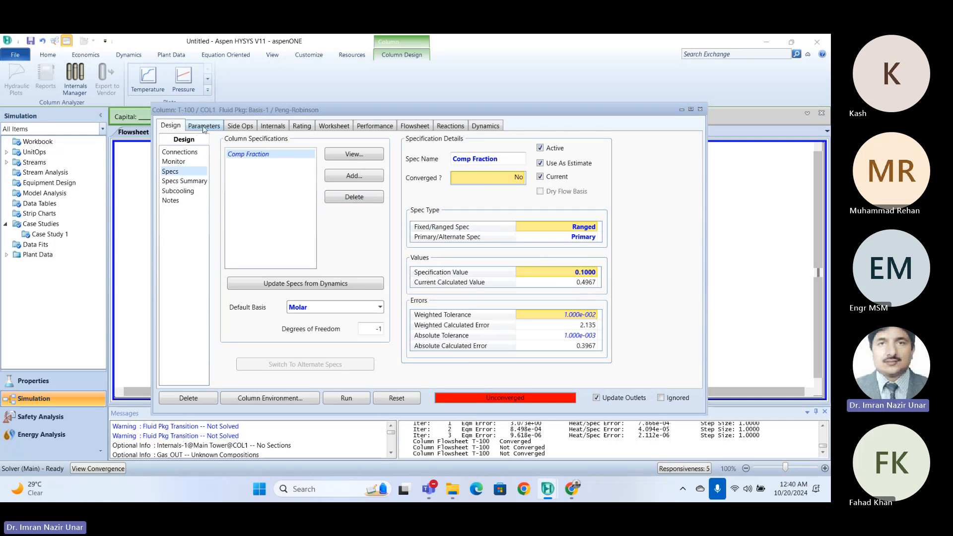
# Step: Delete the Comp Fraction specification and rerun column T-100 from its connections page
pyautogui.click(355, 197)
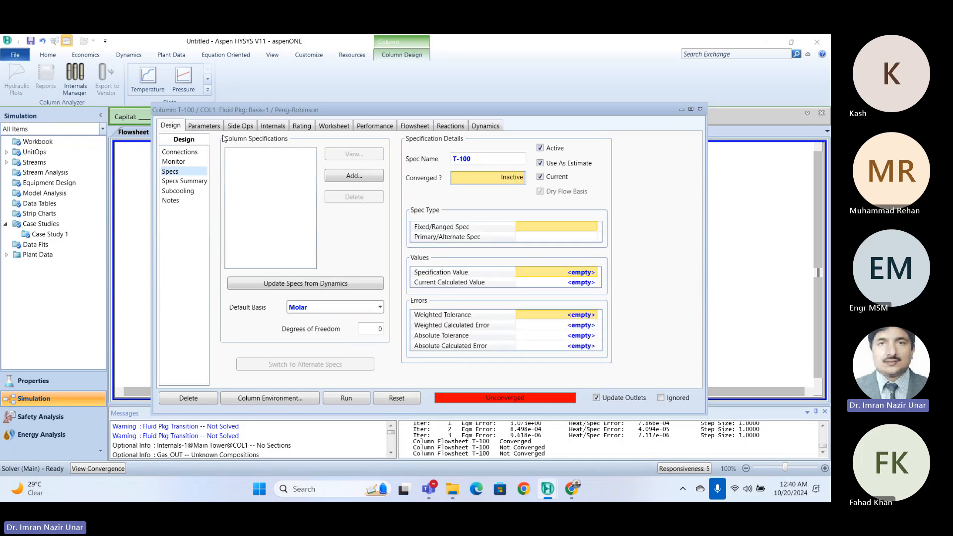
pyautogui.click(202, 128)
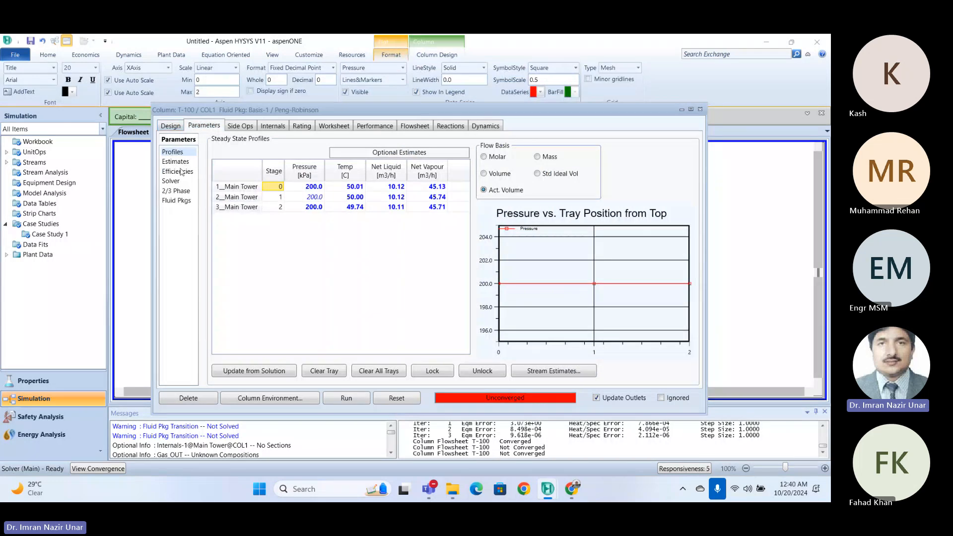
pyautogui.click(171, 125)
pyautogui.click(180, 152)
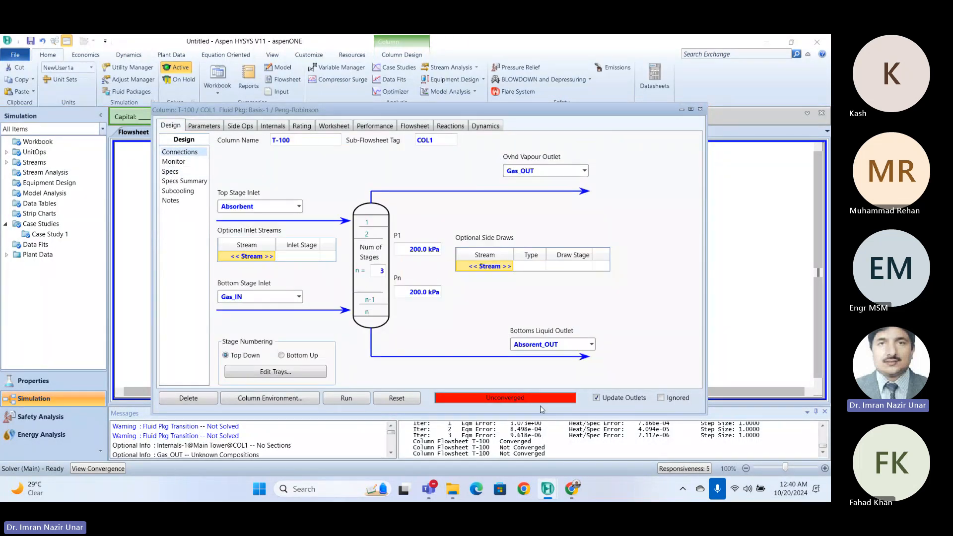
pyautogui.click(350, 400)
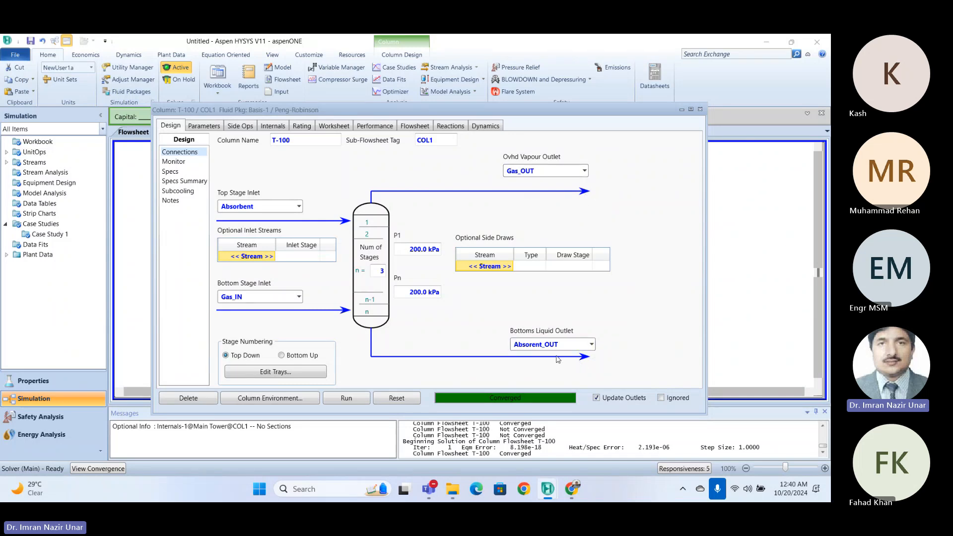
# Step: Close column T-100, examine the Gas_OUT stream's composition beside the flowsheet, and review the column's solver iteration log
pyautogui.click(700, 109)
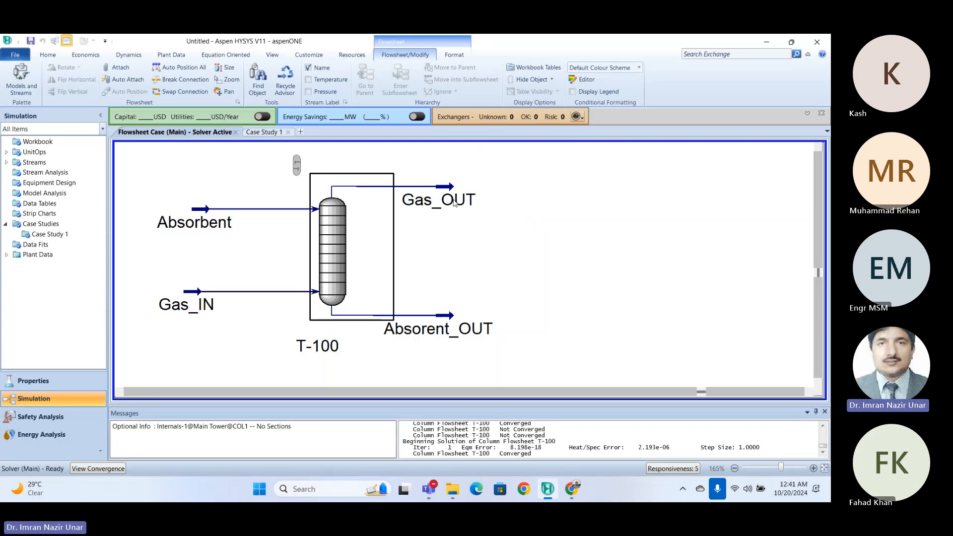
pyautogui.doubleClick(435, 193)
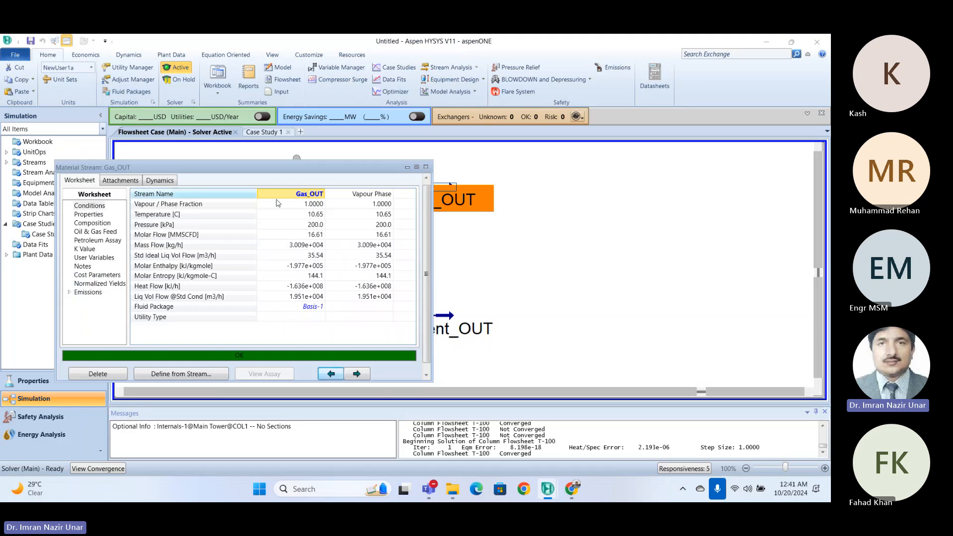
pyautogui.click(92, 224)
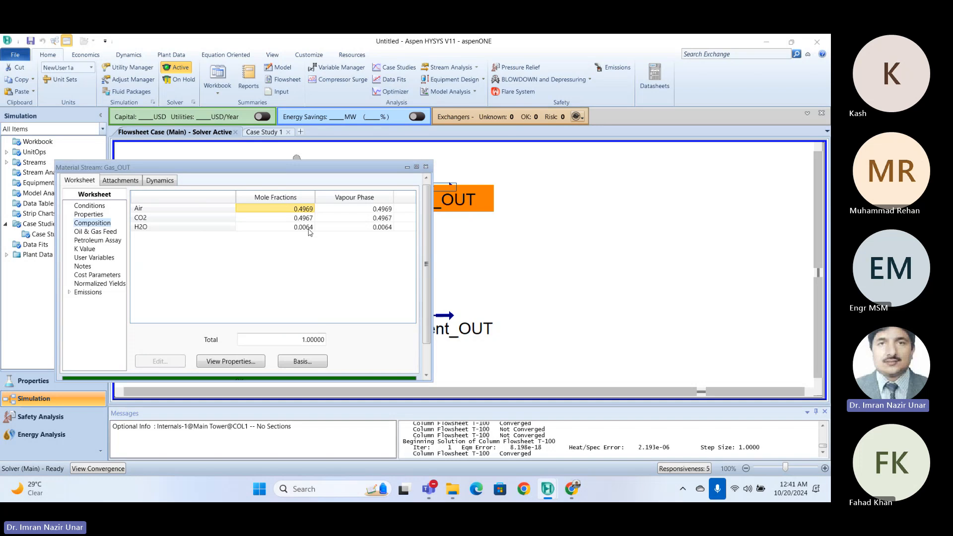
pyautogui.moveTo(382, 160); pyautogui.dragTo(382, 166)
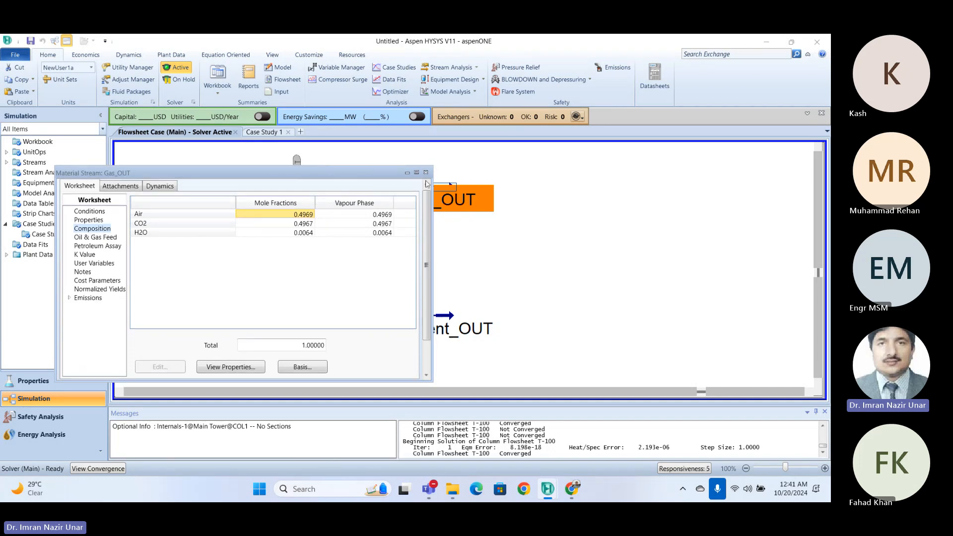
pyautogui.moveTo(295, 180); pyautogui.dragTo(647, 212)
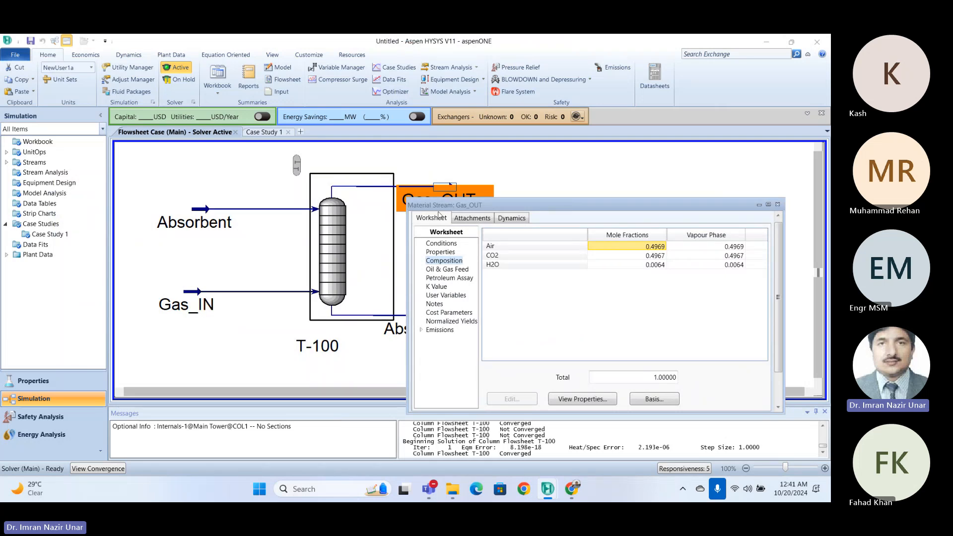
pyautogui.moveTo(497, 205); pyautogui.dragTo(515, 129)
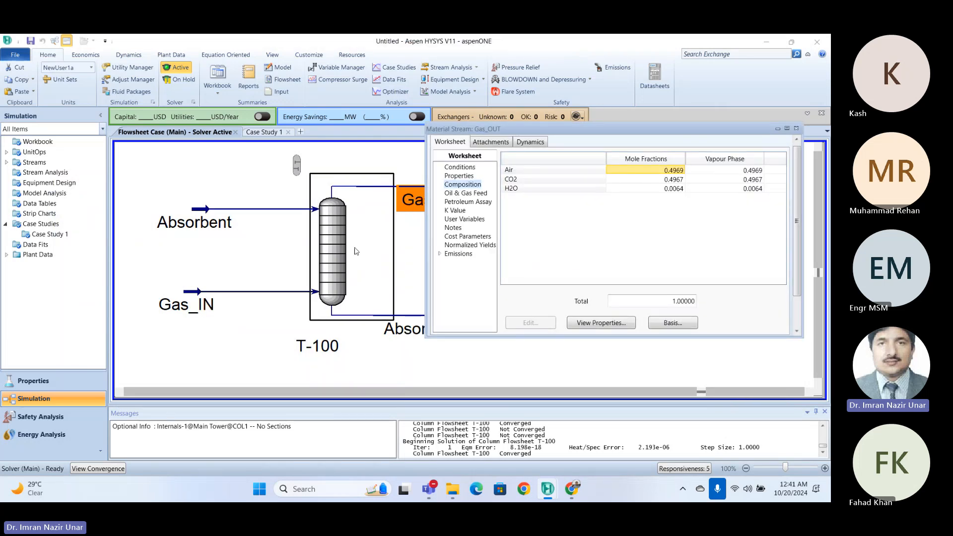
pyautogui.scroll(1, 475, 435)
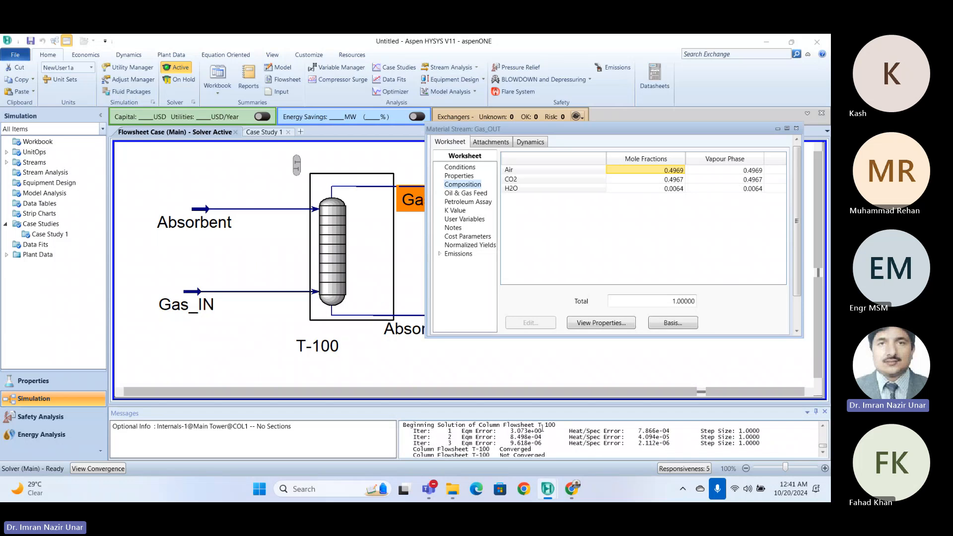
pyautogui.click(409, 435)
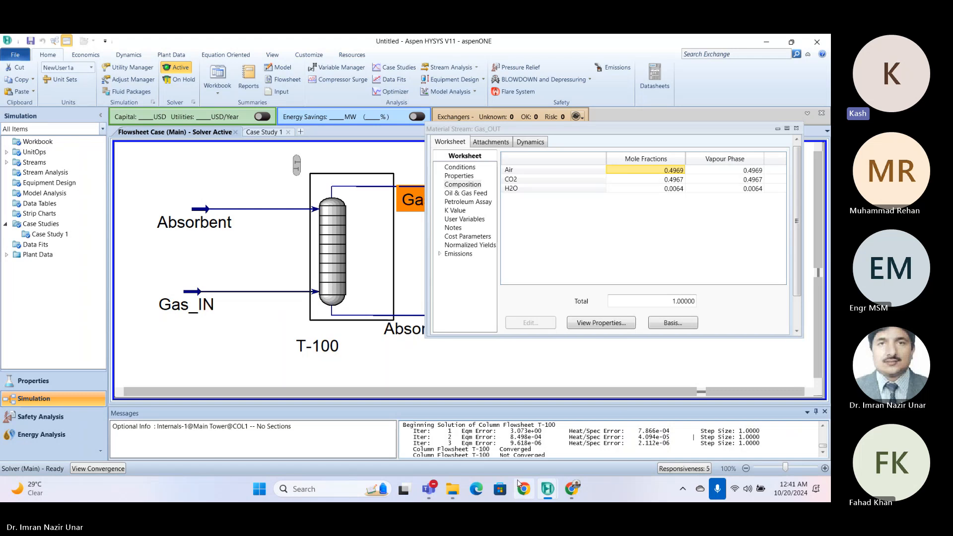
# Step: Close the Gas_OUT stream, reopen column T-100, and review its steady-state pressure, temperature and flow profiles
pyautogui.click(797, 129)
pyautogui.click(323, 231)
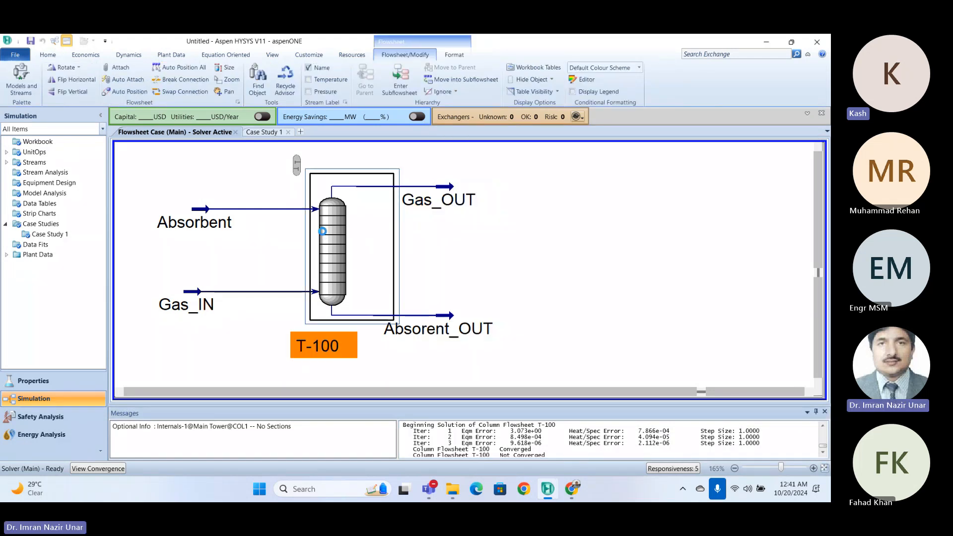
pyautogui.doubleClick(323, 231)
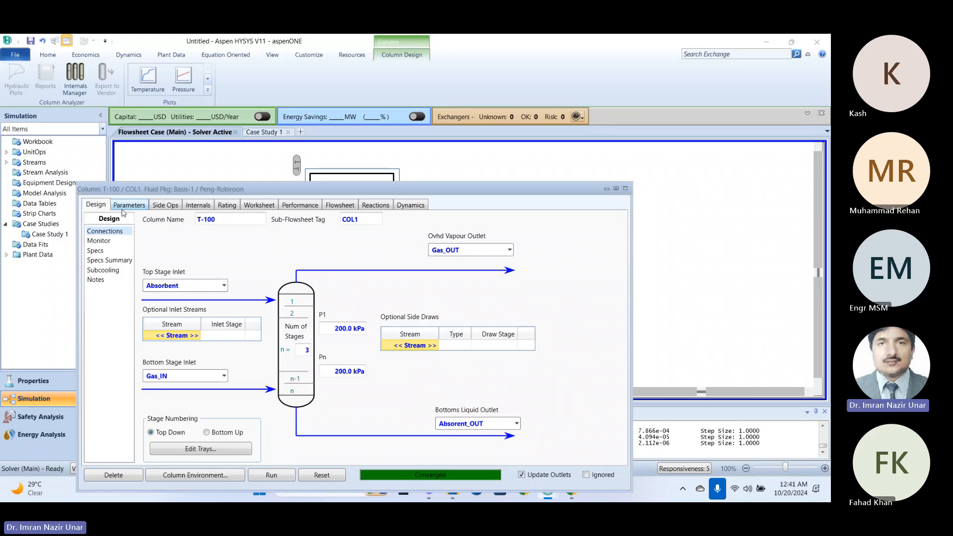
pyautogui.click(127, 205)
pyautogui.moveTo(305, 191); pyautogui.dragTo(391, 126)
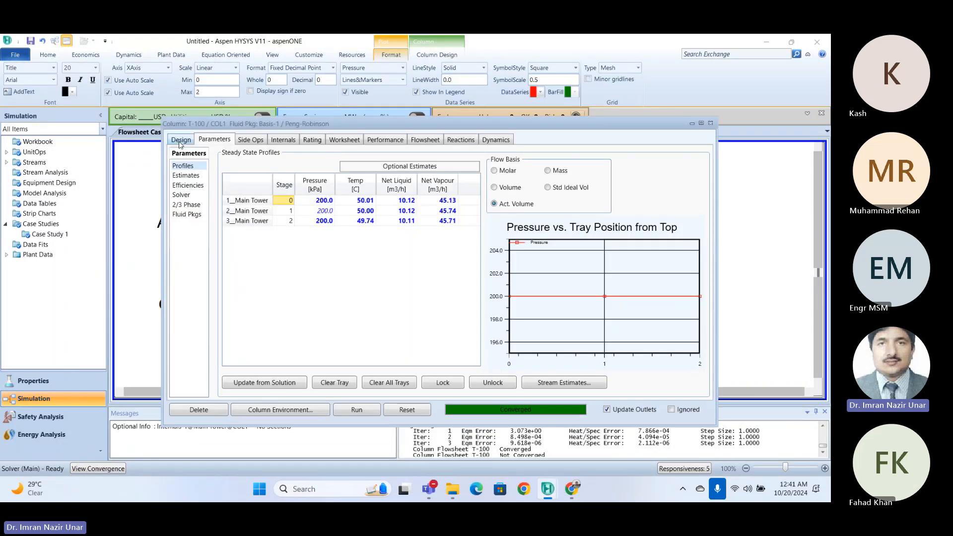
# Step: Try to set the Absolute Tolerance to 0.0001 in column T-100's specification details
pyautogui.click(180, 140)
pyautogui.click(180, 185)
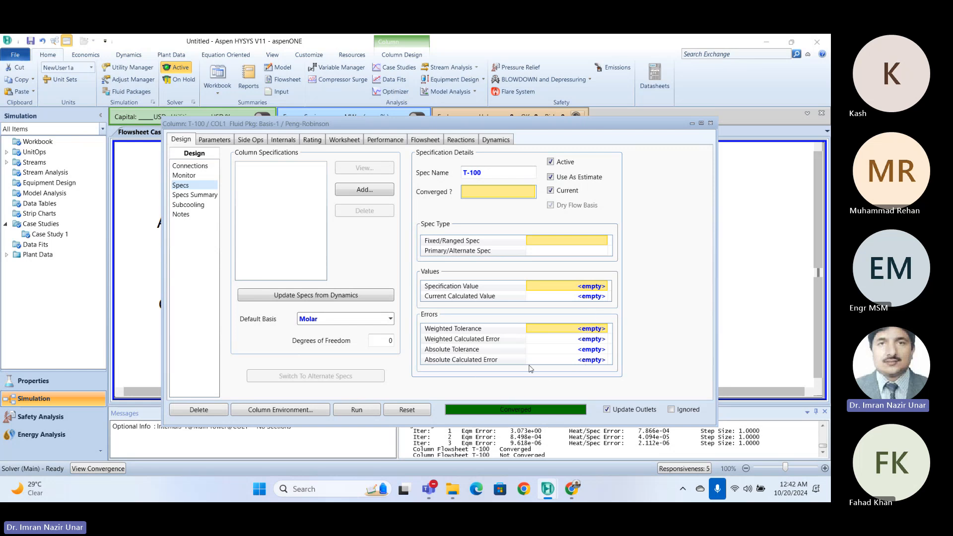
pyautogui.click(566, 349)
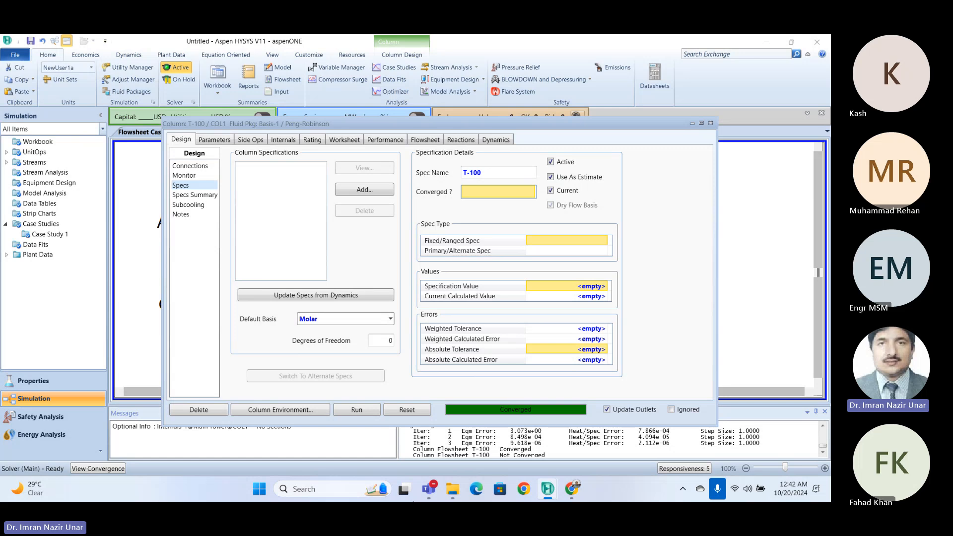
pyautogui.write('0.0001')
pyautogui.press('Return')
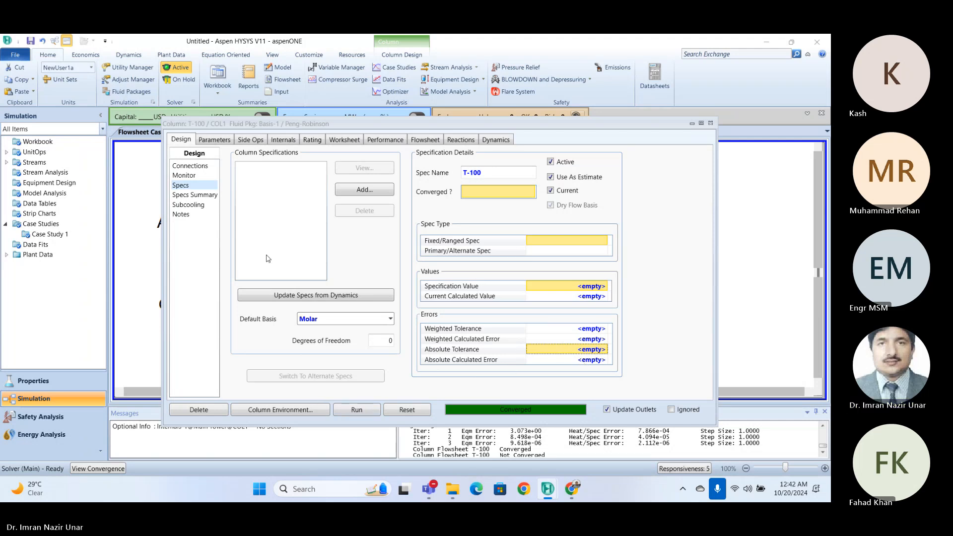
# Step: Look through column T-100's connections, parameters and side operations
pyautogui.click(190, 166)
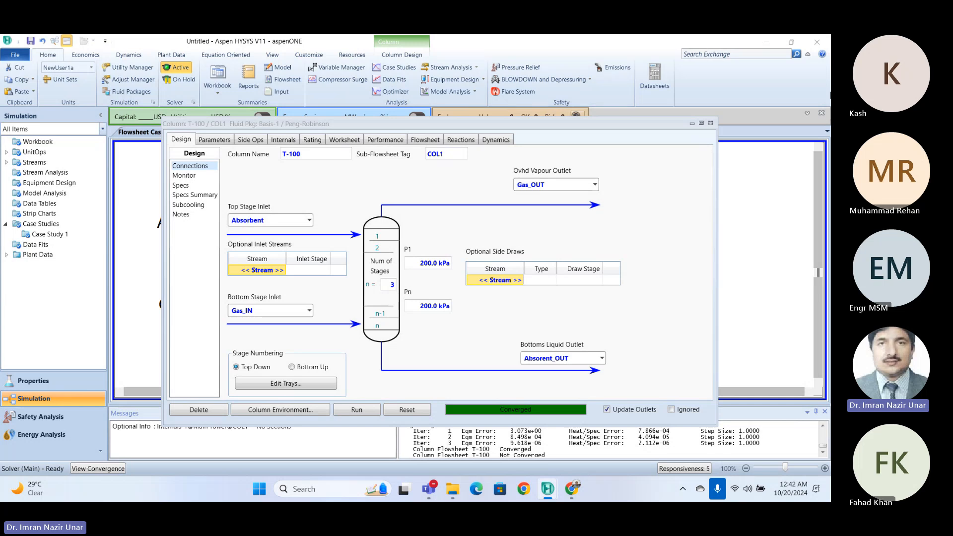
pyautogui.click(209, 143)
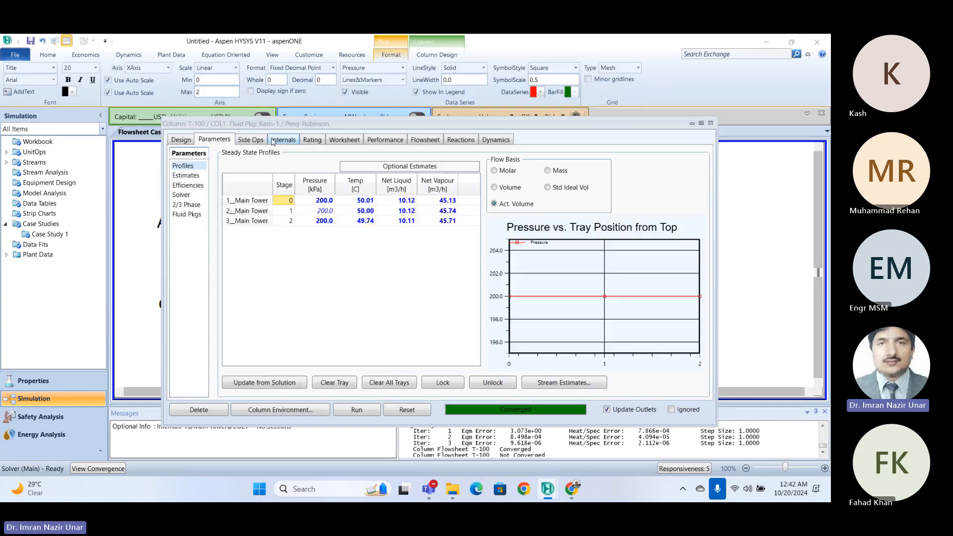
pyautogui.click(185, 140)
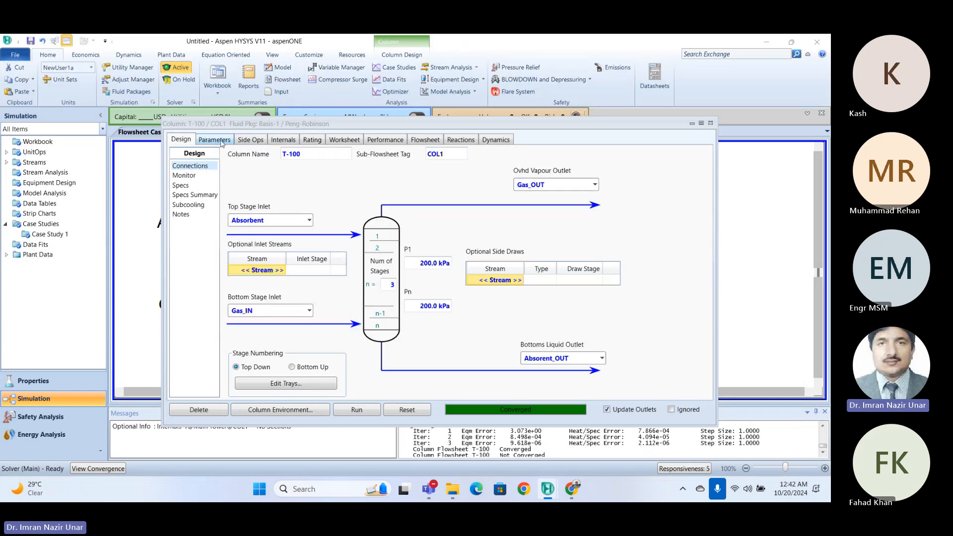
pyautogui.click(251, 140)
pyautogui.click(181, 139)
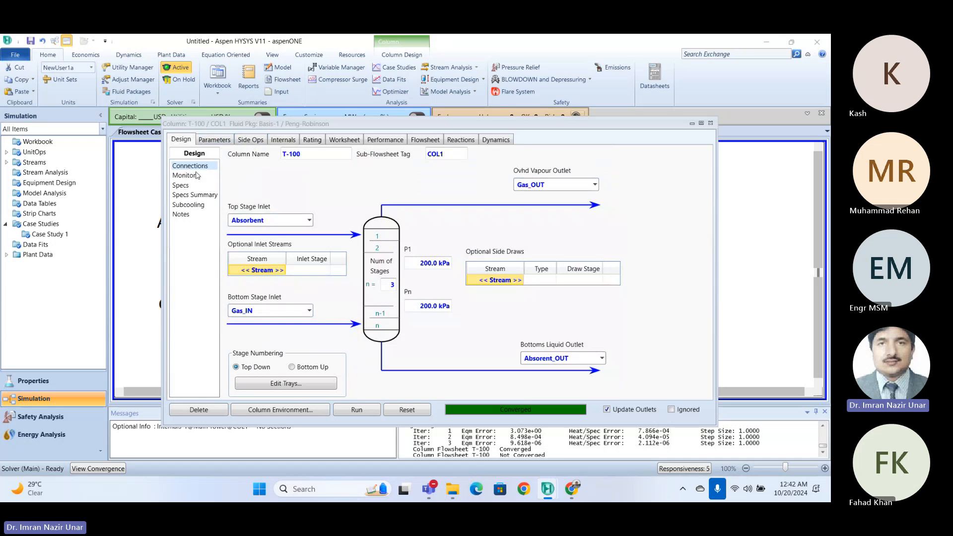
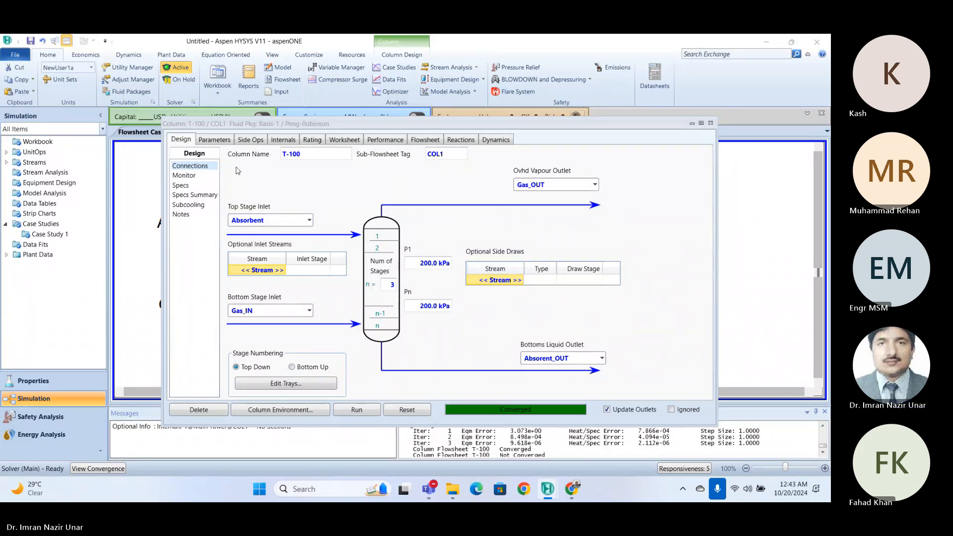
# Step: Review T-100's internals, examine the inlet and outlet stream conditions in its worksheet, and close the column
pyautogui.click(211, 141)
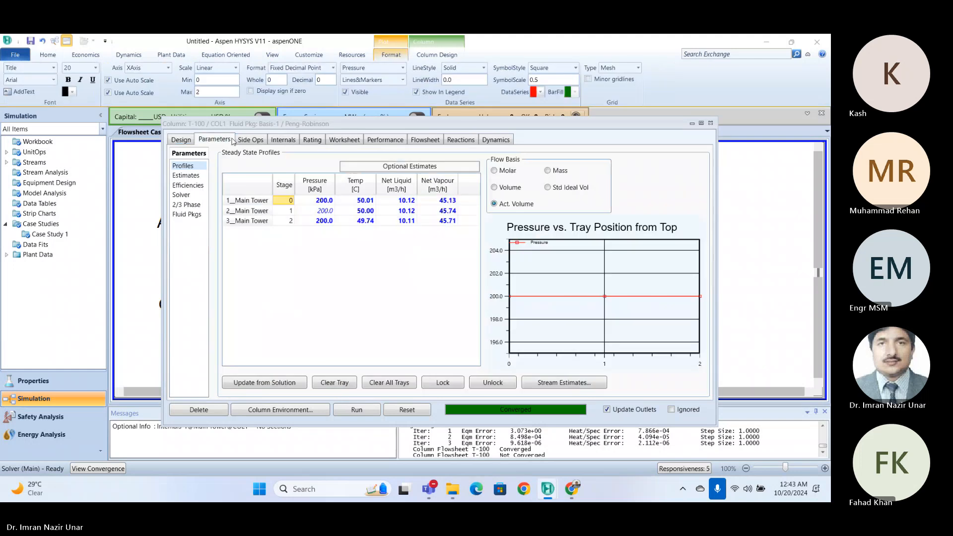
pyautogui.click(253, 141)
pyautogui.click(272, 142)
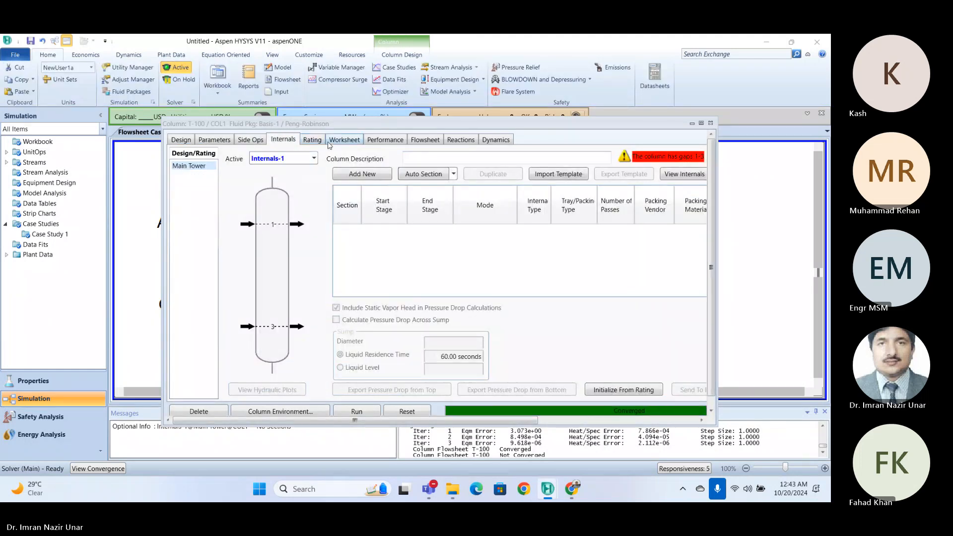
pyautogui.click(344, 140)
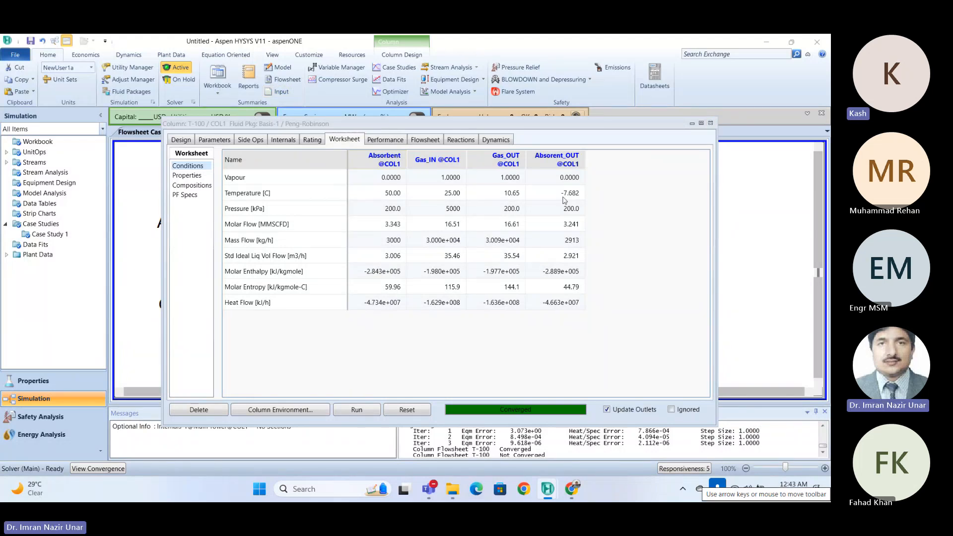
pyautogui.moveTo(526, 206)
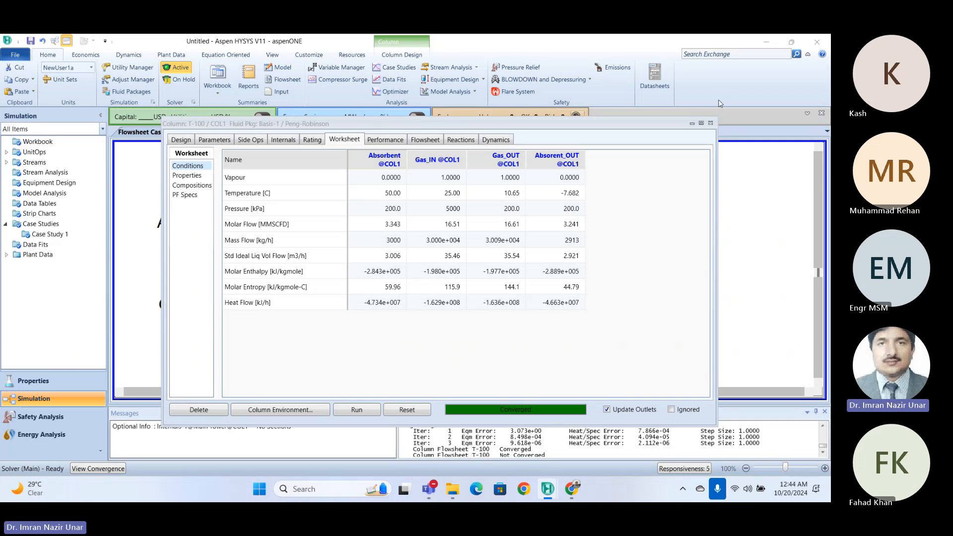
pyautogui.click(711, 123)
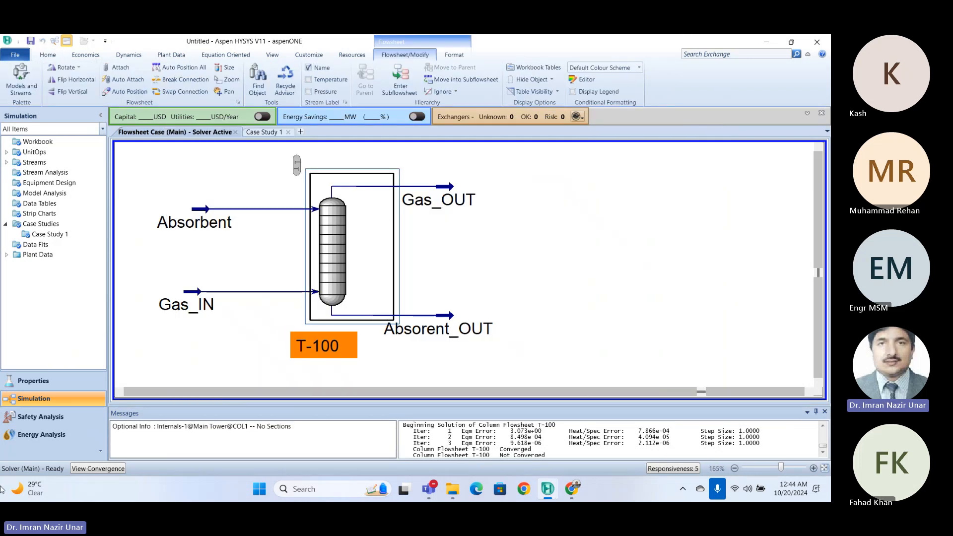
# Step: Review Case Study 1's results and its independent and dependent variables, and return to the flowsheet
pyautogui.doubleClick(44, 234)
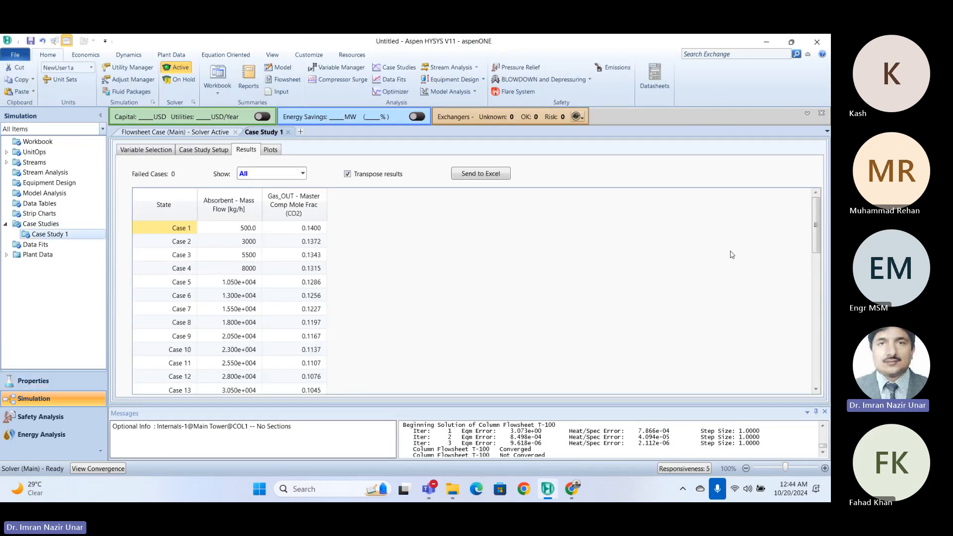
pyautogui.click(138, 152)
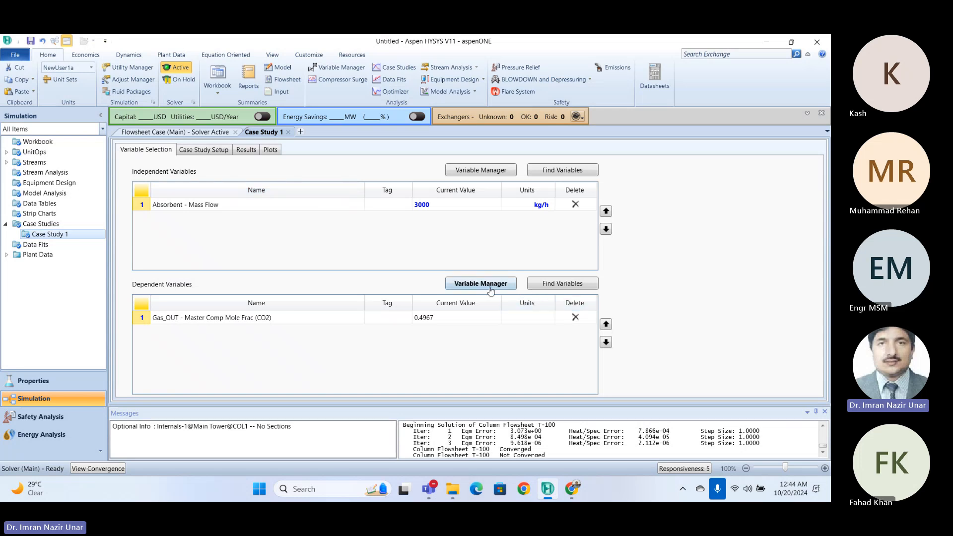
pyautogui.click(176, 133)
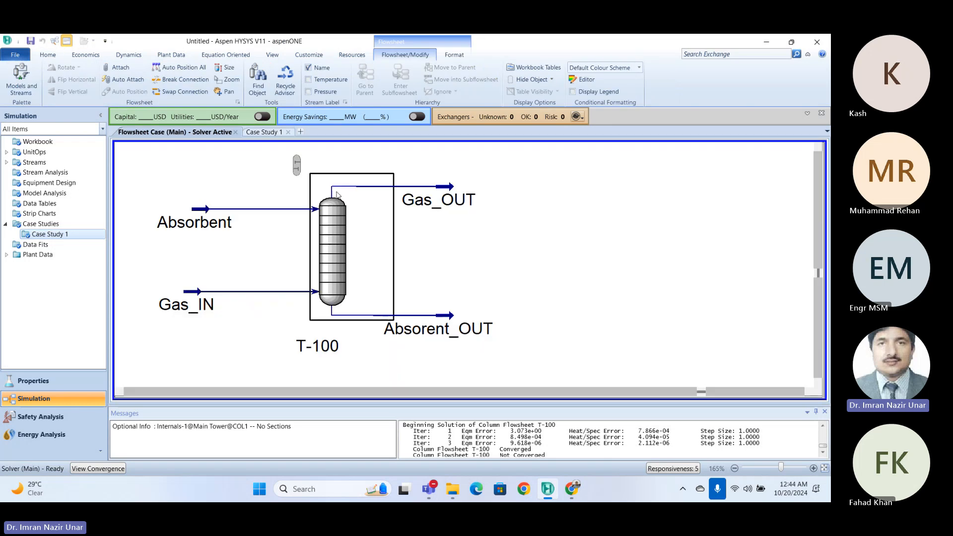
# Step: Examine the Gas_OUT stream's conditions from the flowsheet and close the stream window
pyautogui.doubleClick(464, 197)
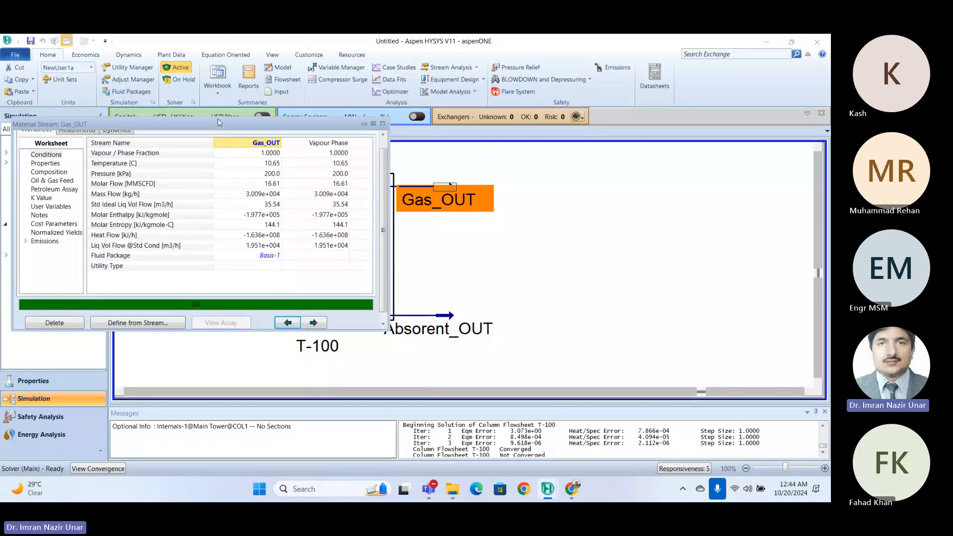
pyautogui.moveTo(218, 118); pyautogui.dragTo(349, 93)
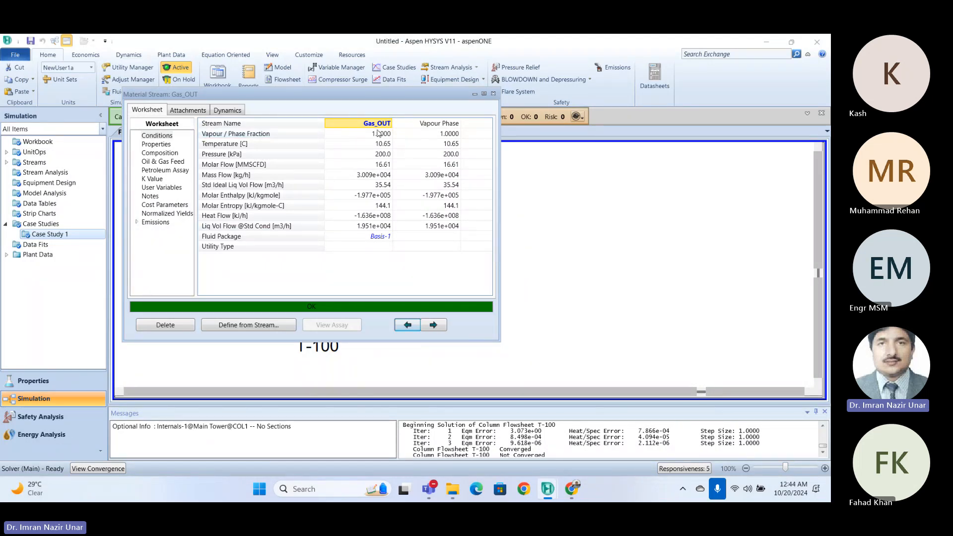
pyautogui.click(493, 93)
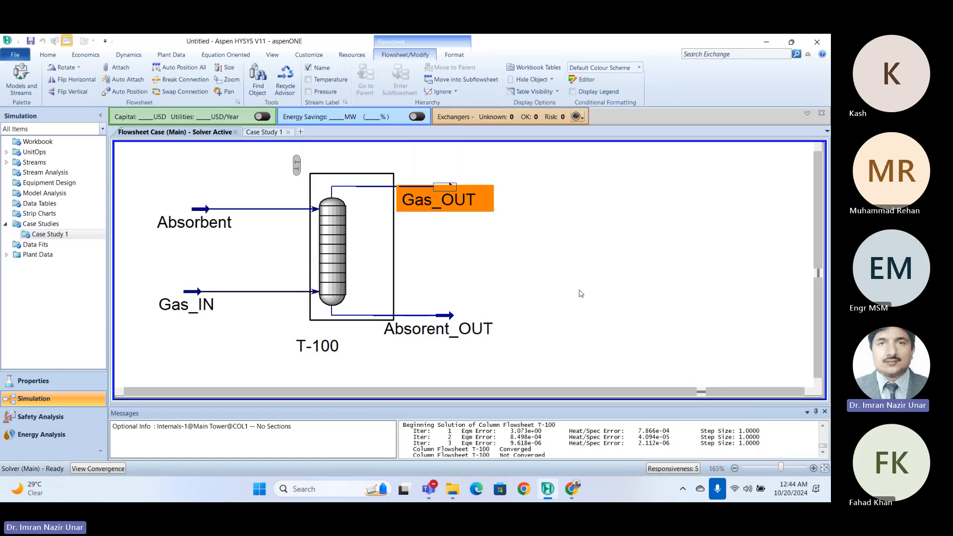
pyautogui.doubleClick(443, 197)
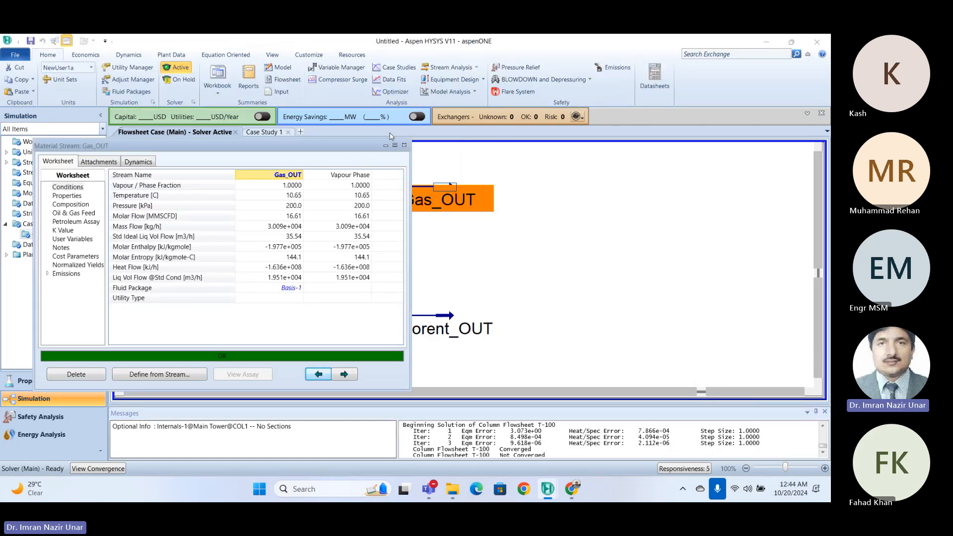
pyautogui.click(402, 142)
# Step: Start finding a new dependent variable for Case Study 1 and select Temperature of the Gas_OUT stream
pyautogui.doubleClick(57, 235)
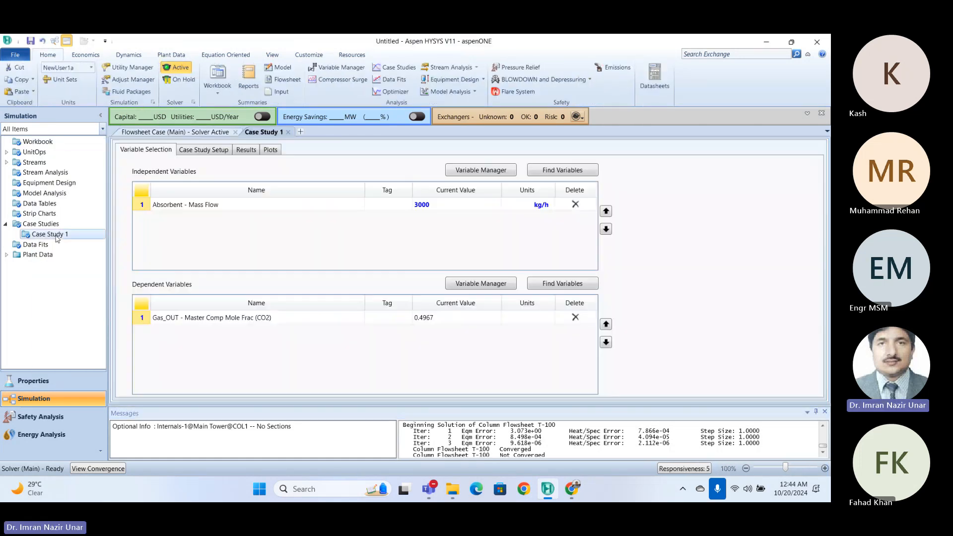
pyautogui.click(557, 285)
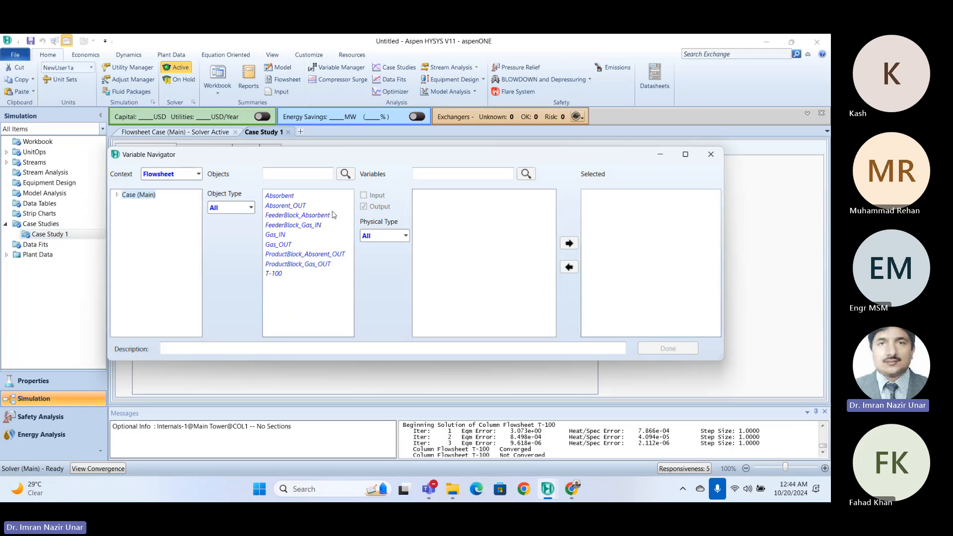
pyautogui.click(279, 245)
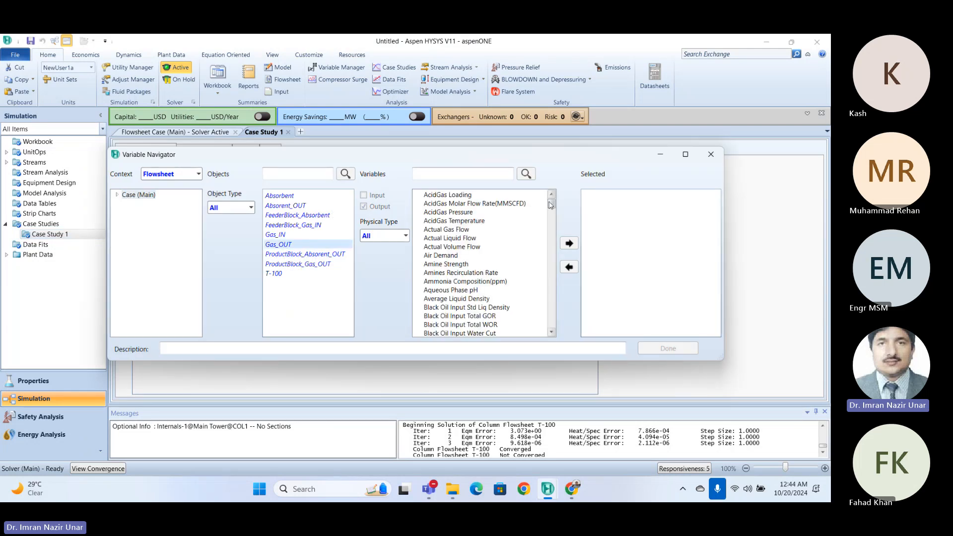
pyautogui.moveTo(551, 205); pyautogui.dragTo(538, 326)
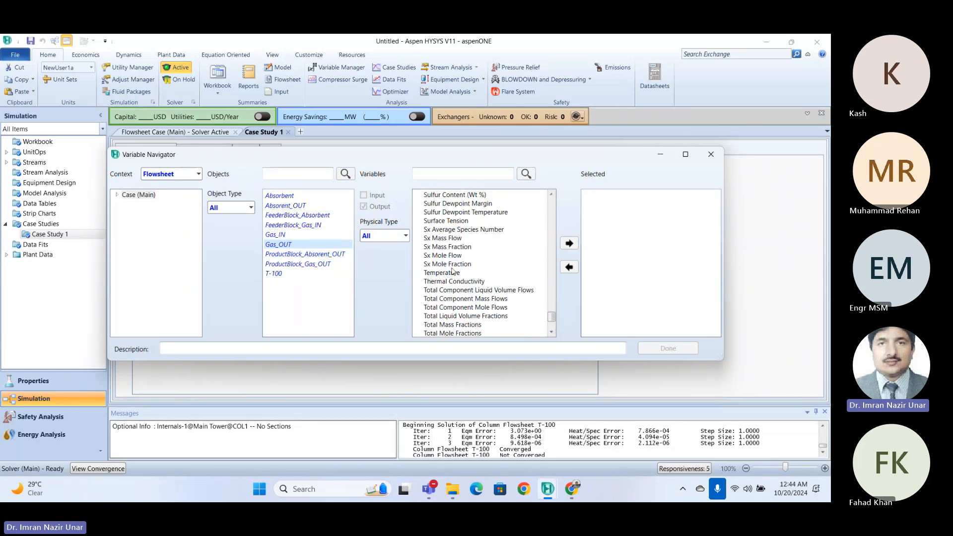
pyautogui.click(438, 273)
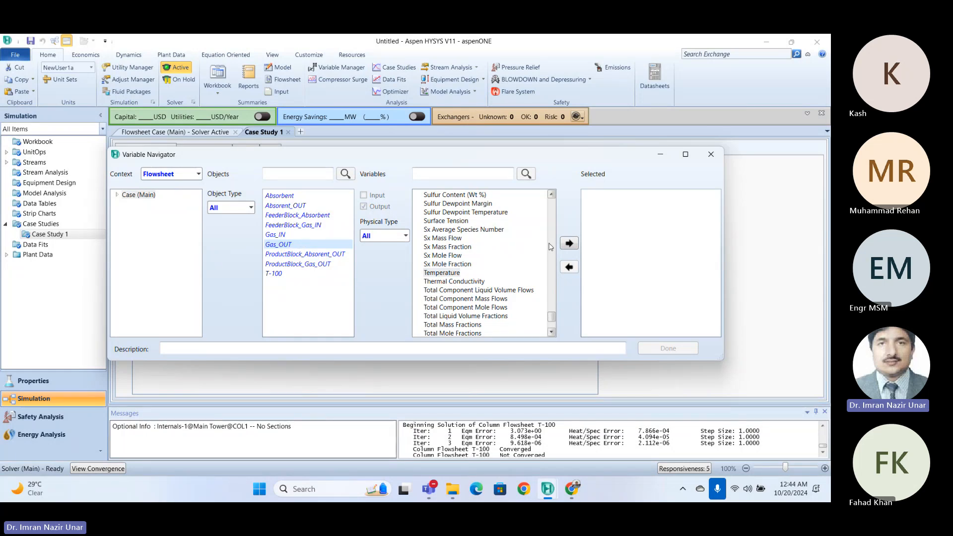
# Step: Browse the Gas_OUT variables and select H2O under Master Comp Mass Frac
pyautogui.scroll(10, 550, 243)
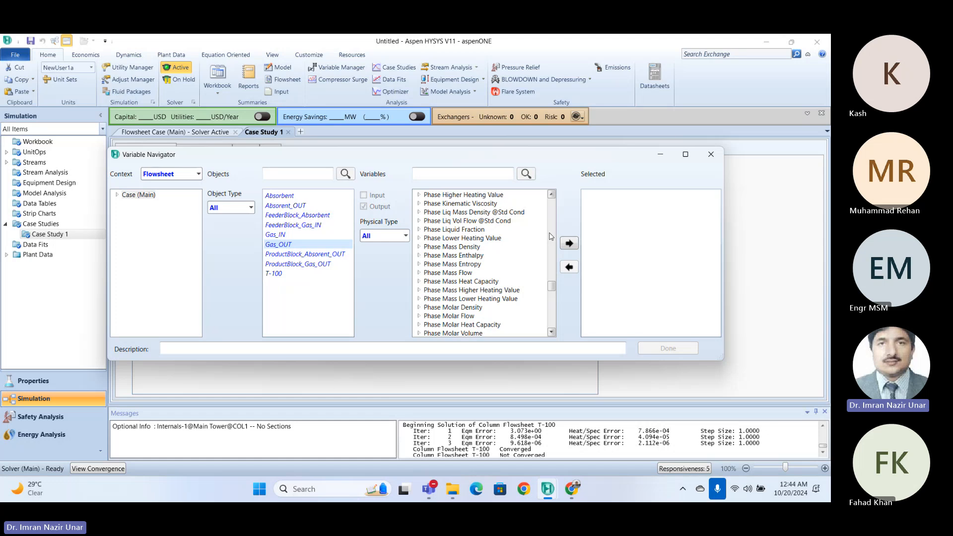
pyautogui.scroll(8, 550, 237)
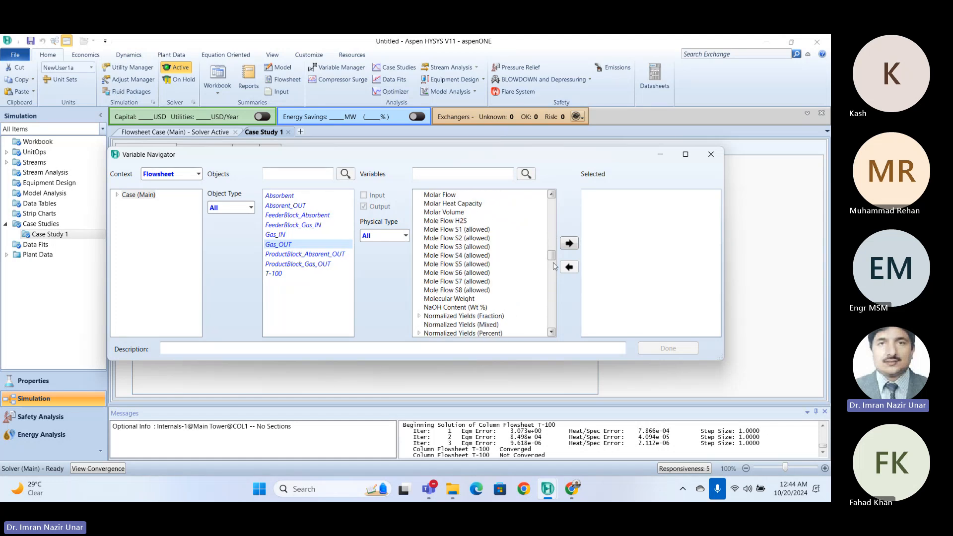
pyautogui.moveTo(553, 257); pyautogui.dragTo(465, 250)
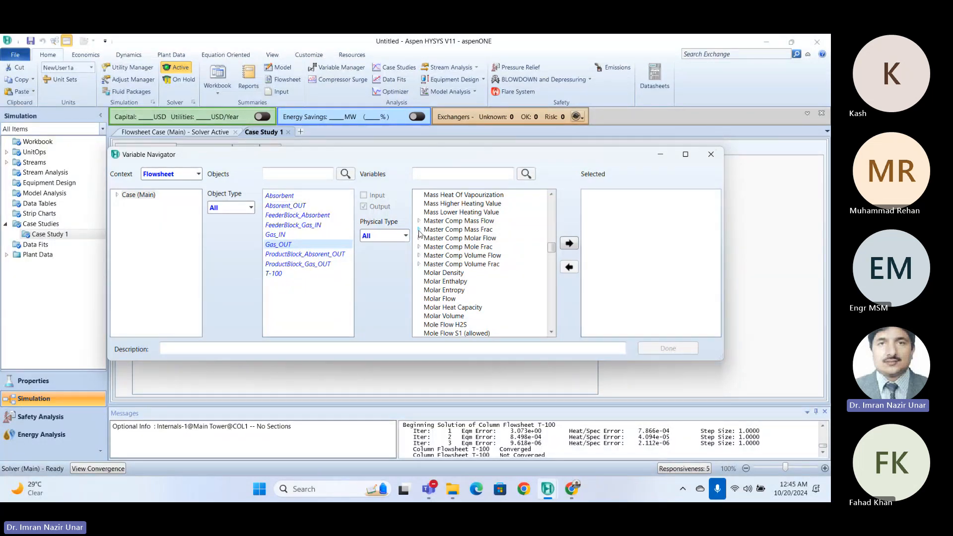
pyautogui.scroll(-10, 420, 233)
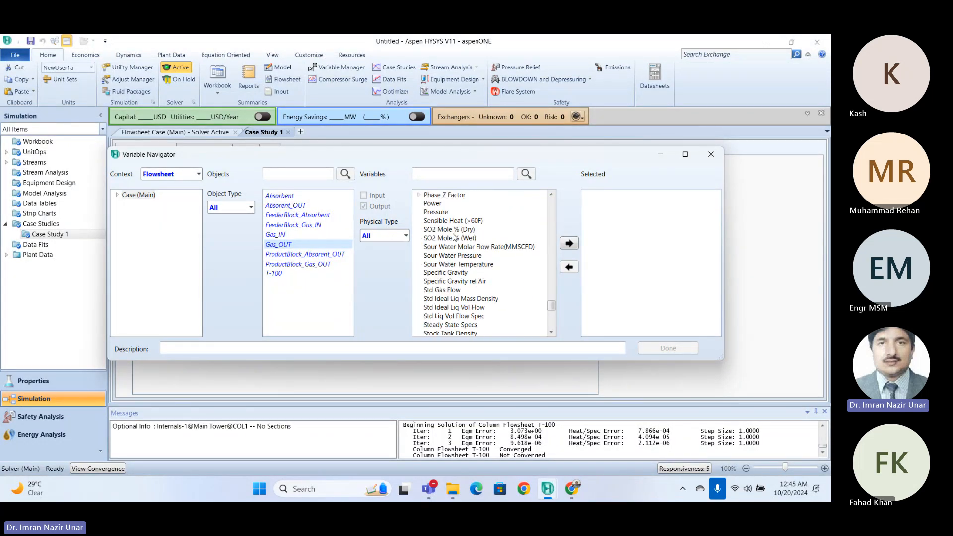
pyautogui.scroll(15, 453, 237)
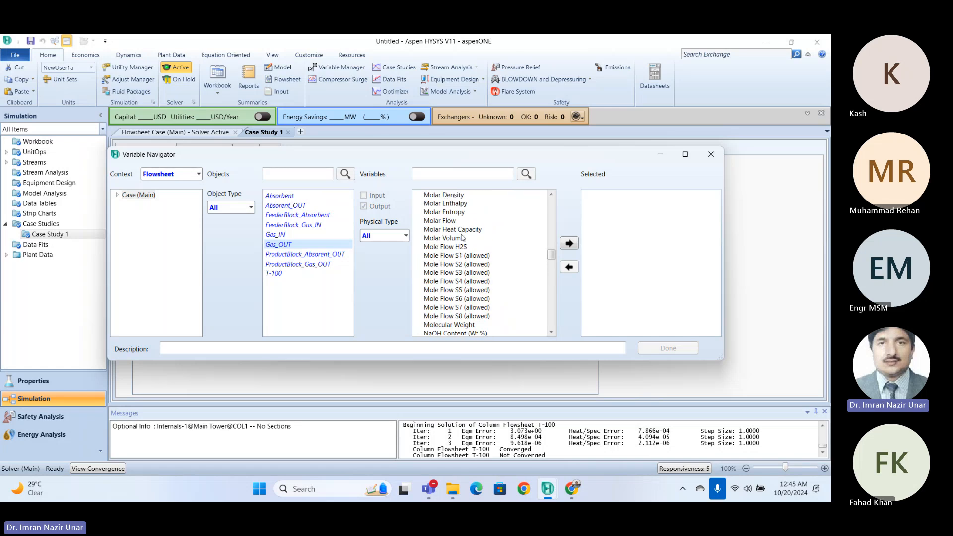
pyautogui.scroll(5, 462, 238)
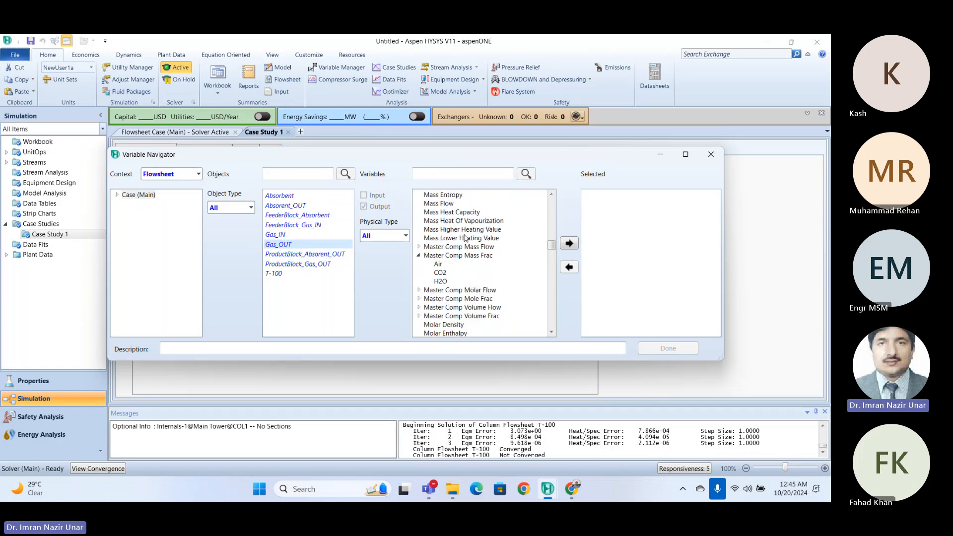
pyautogui.click(441, 283)
# Step: Close the Variable Navigator without adding a variable and return to the flowsheet
pyautogui.moveTo(319, 157); pyautogui.dragTo(333, 316)
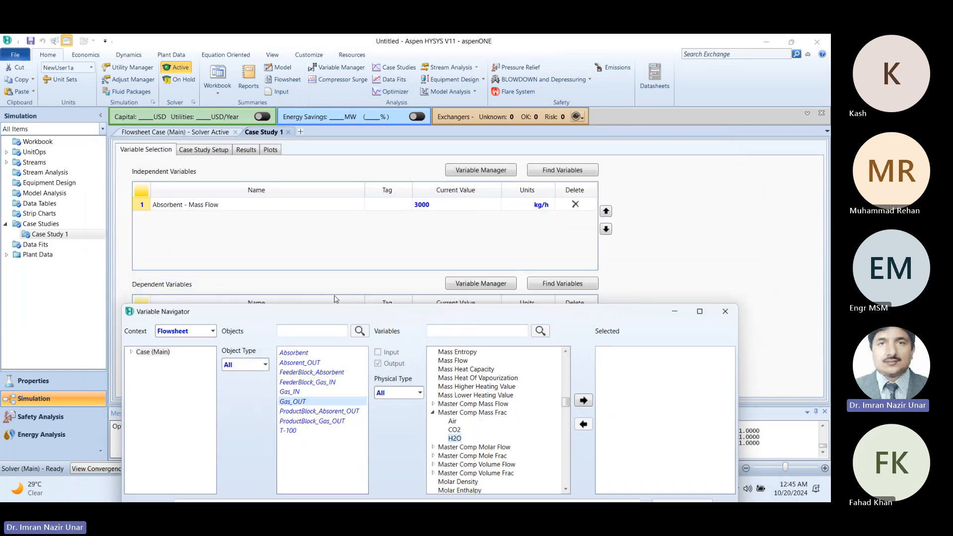
pyautogui.click(717, 311)
pyautogui.click(174, 132)
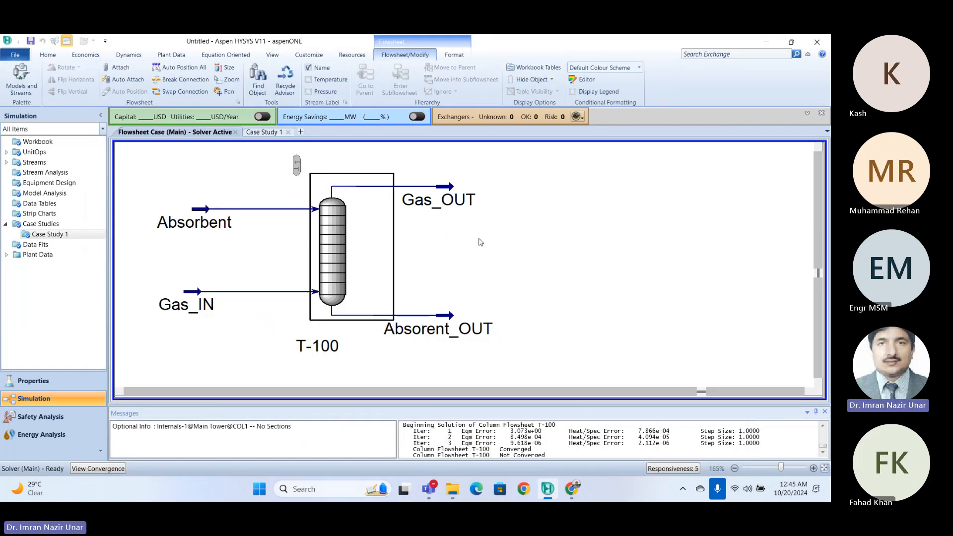
# Step: Examine the Gas_OUT stream's conditions and composition from the flowsheet, and close the stream window
pyautogui.moveTo(439, 190)
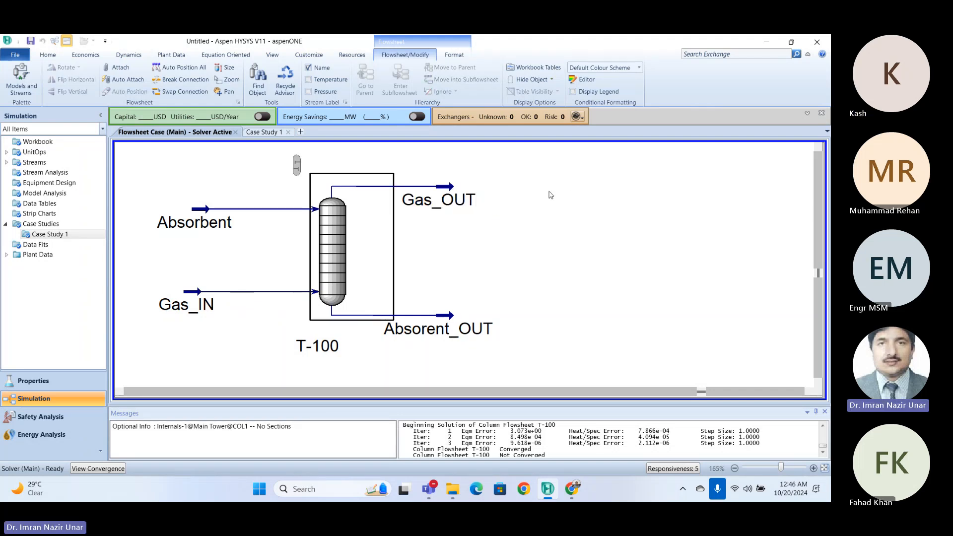
pyautogui.doubleClick(447, 199)
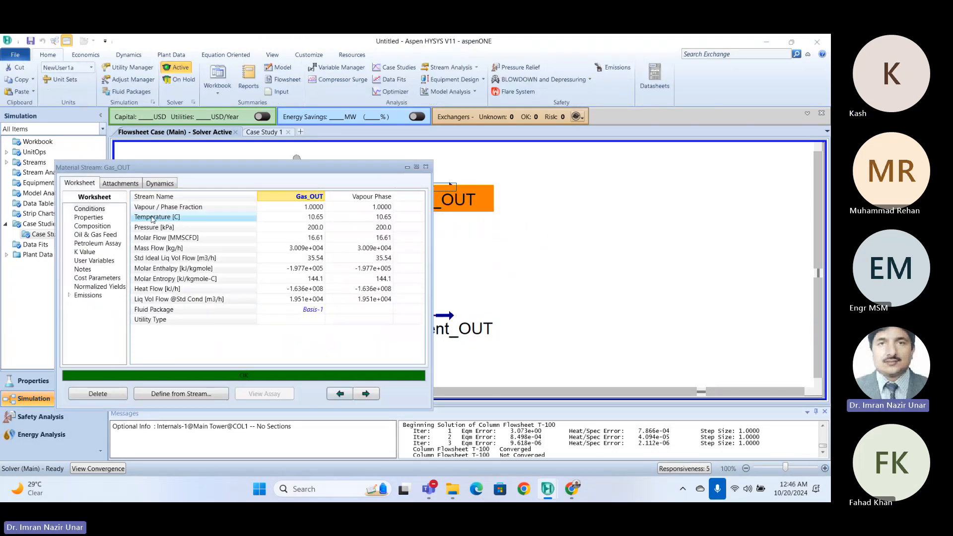
pyautogui.click(94, 227)
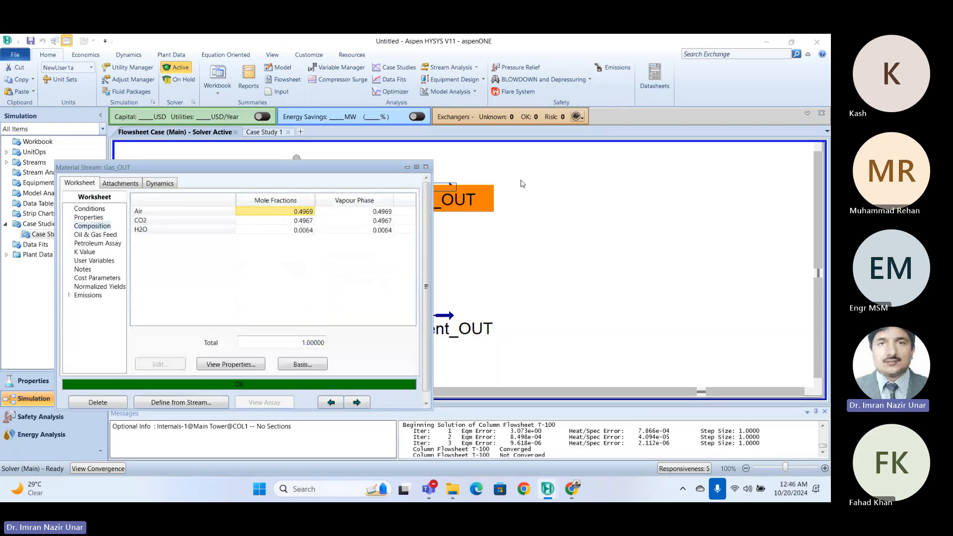
pyautogui.click(426, 167)
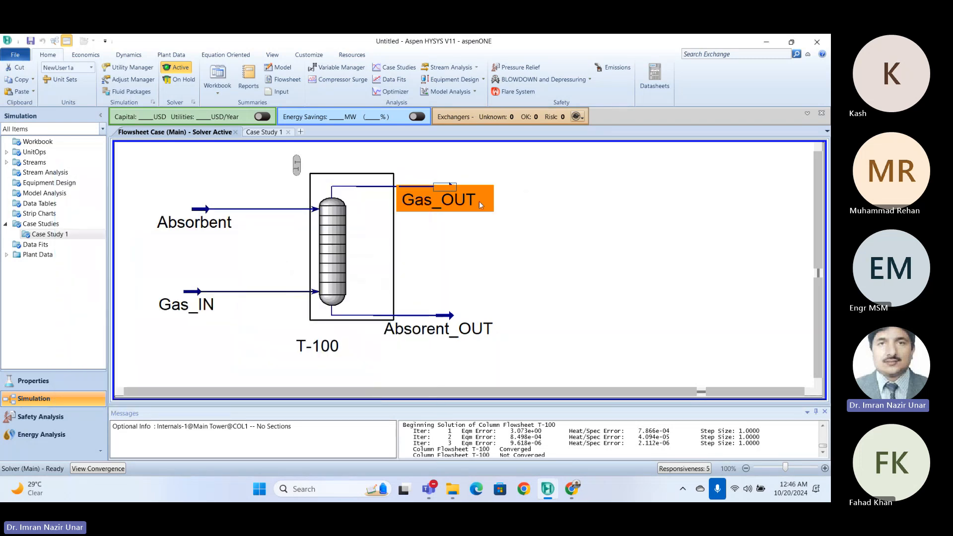
pyautogui.click(443, 243)
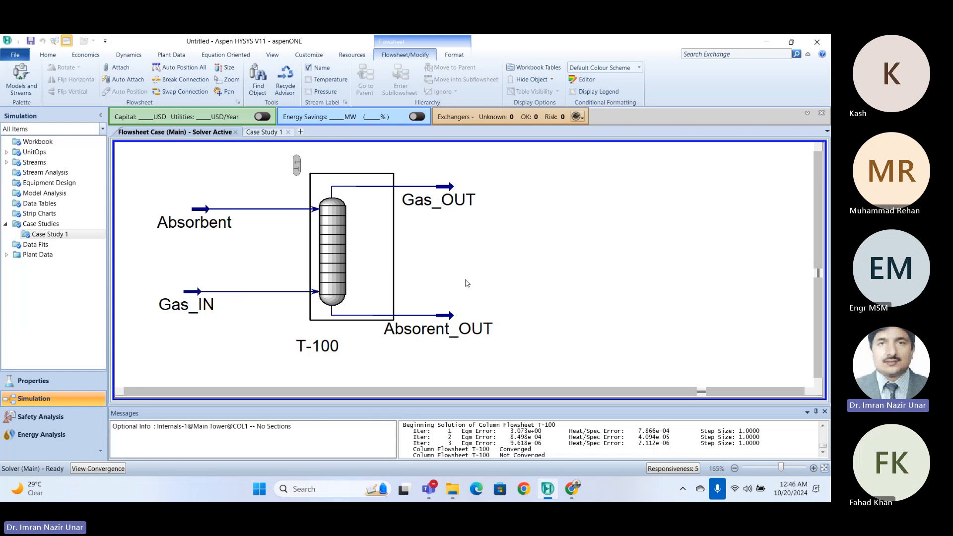
# Step: Review Case Study 1's variables and its plot of Gas_OUT CO2 mole fraction against Absorbent mass flow, and return to the flowsheet
pyautogui.click(264, 132)
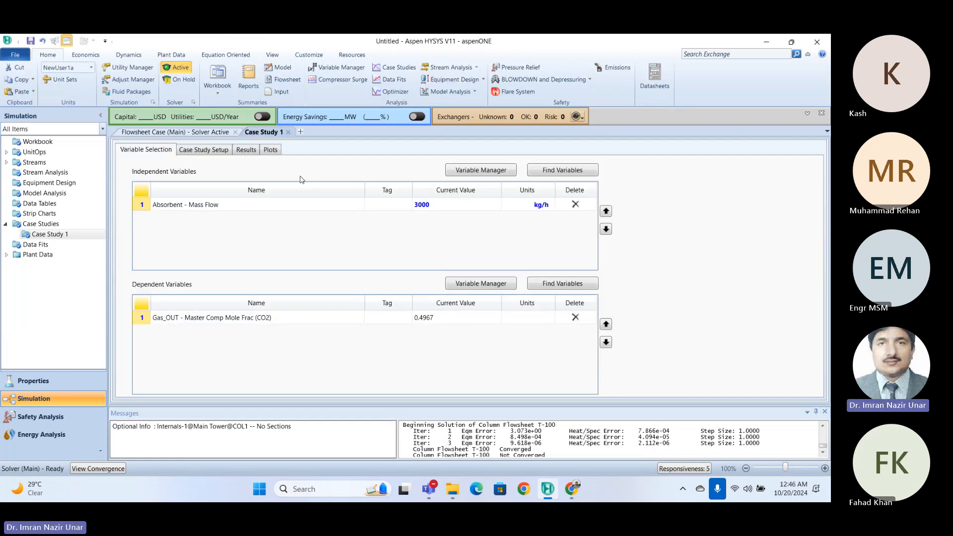
pyautogui.click(271, 150)
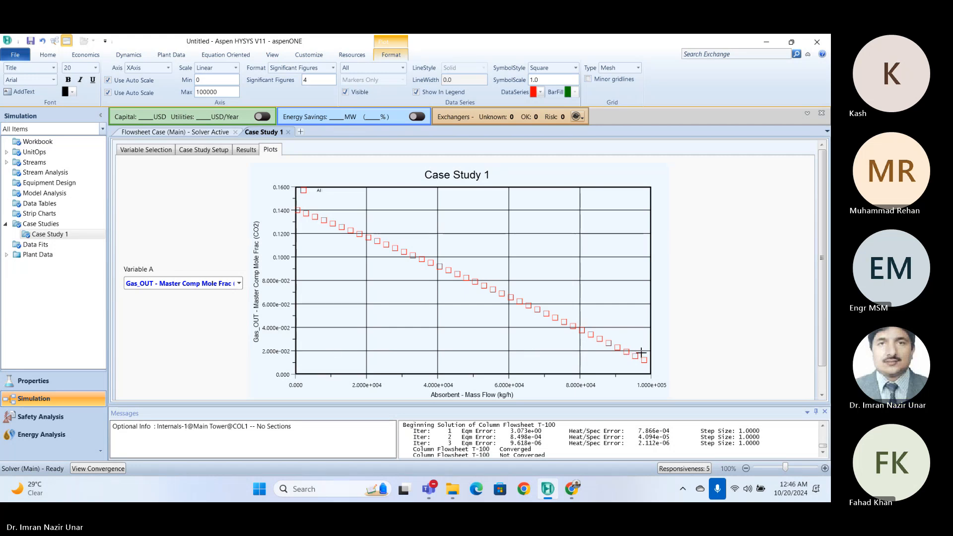
pyautogui.moveTo(634, 358)
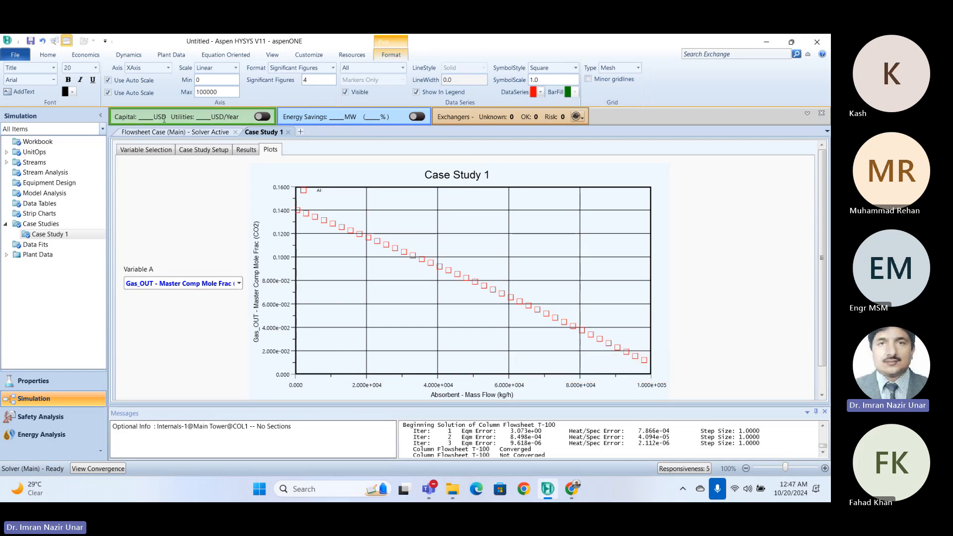
pyautogui.click(173, 132)
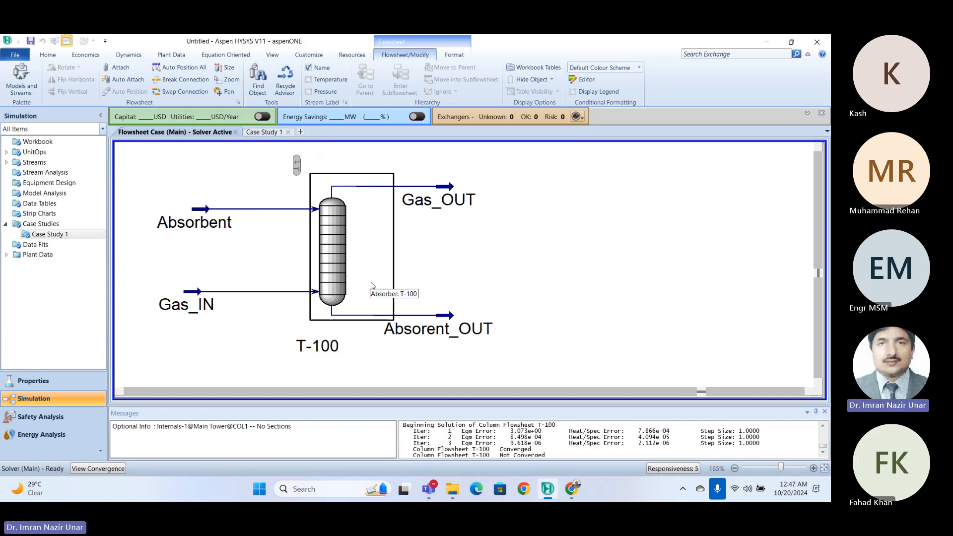
# Step: Open the recent All PracticalTasks PDF and go to the absorption exercise in Practical Session-3, Sheet 1
pyautogui.click(453, 489)
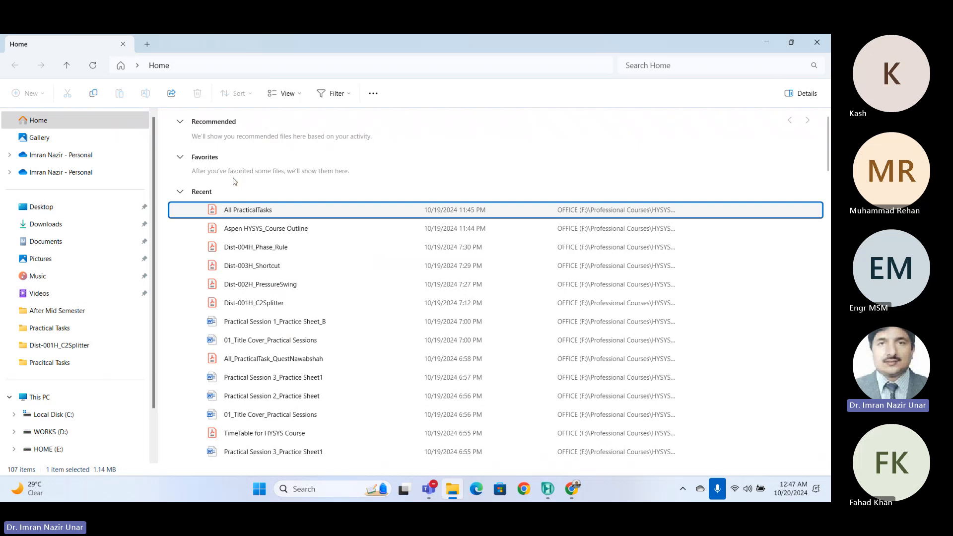
pyautogui.doubleClick(245, 213)
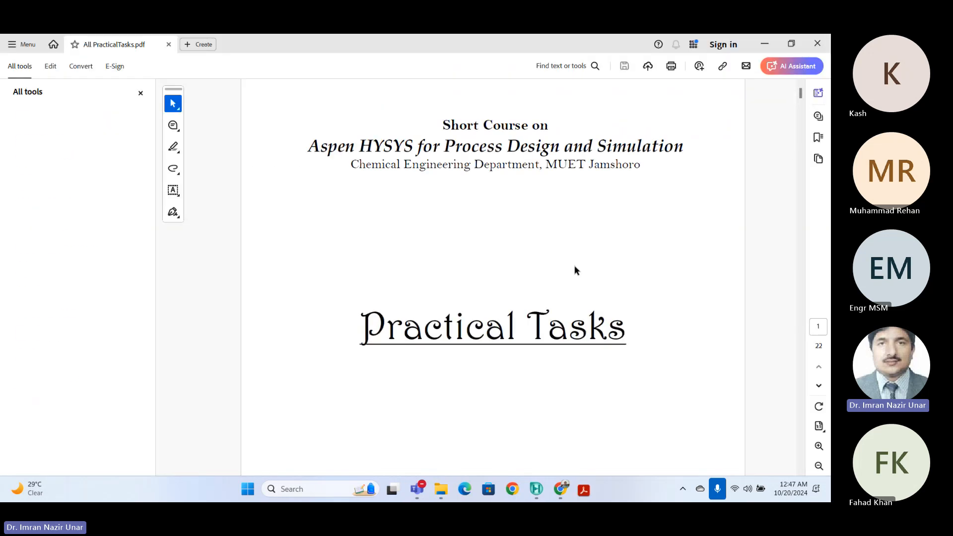
pyautogui.moveTo(800, 90); pyautogui.dragTo(773, 175)
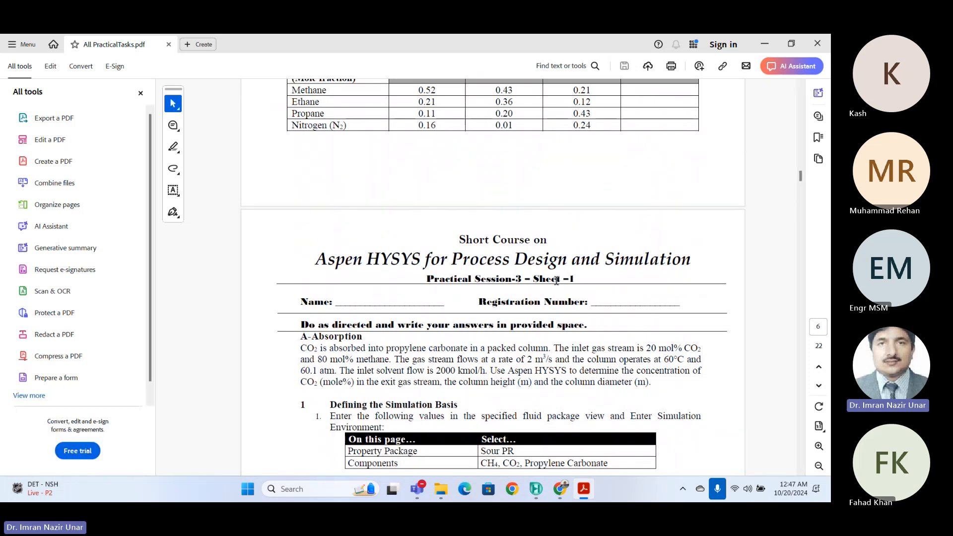
pyautogui.scroll(-1, 541, 307)
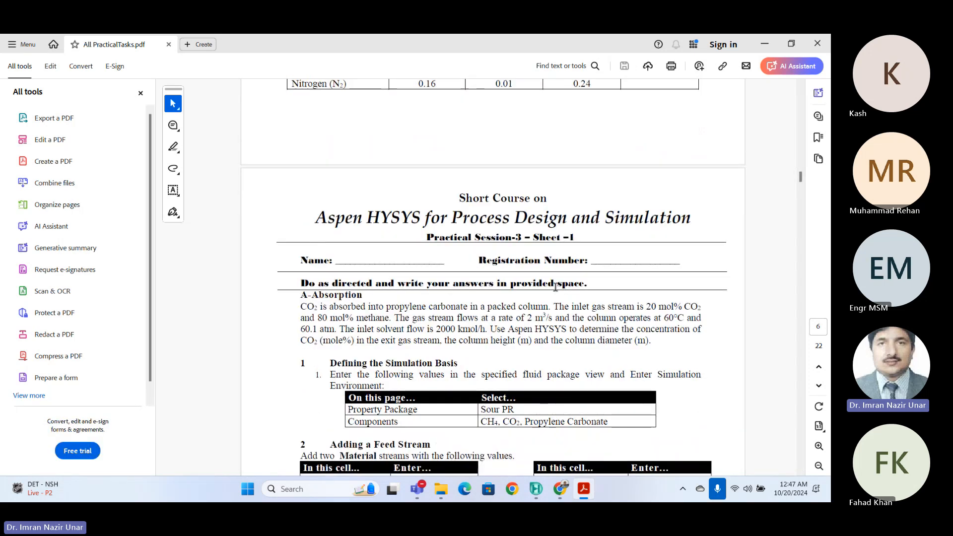
pyautogui.scroll(-3, 494, 270)
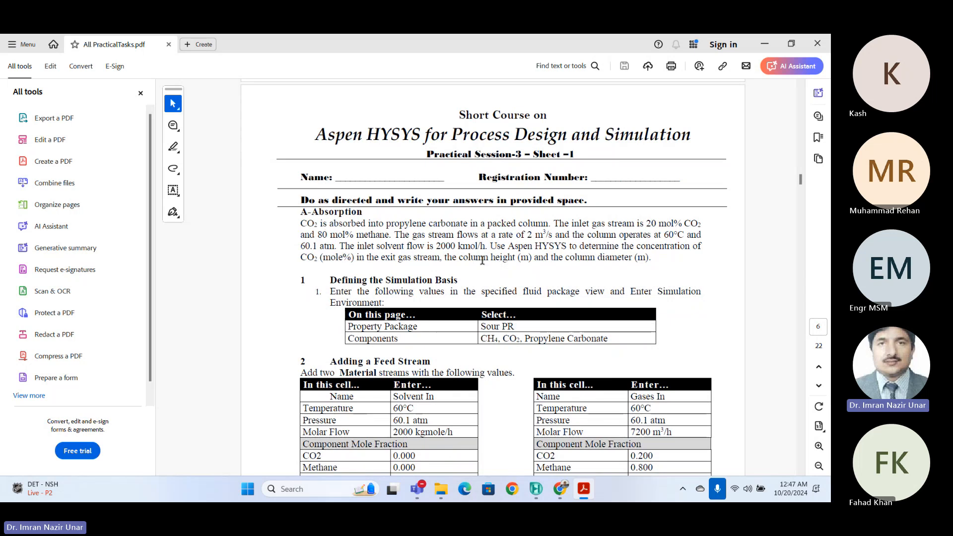
# Step: Read the absorption exercise's simulation basis, feed streams, absorber setup and run instructions, through to the section on changing trays to packing
pyautogui.scroll(-1, 351, 192)
pyautogui.scroll(-4, 351, 192)
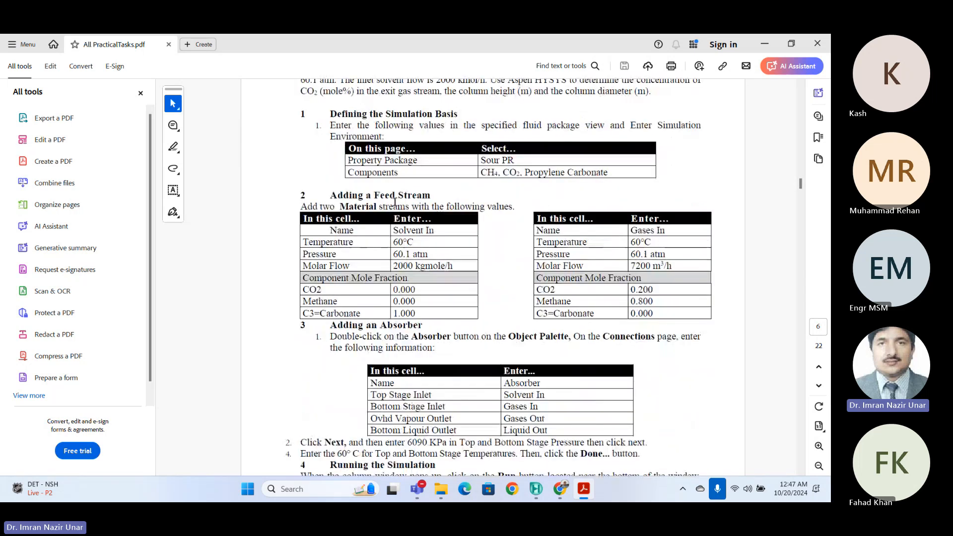
pyautogui.scroll(-6, 391, 218)
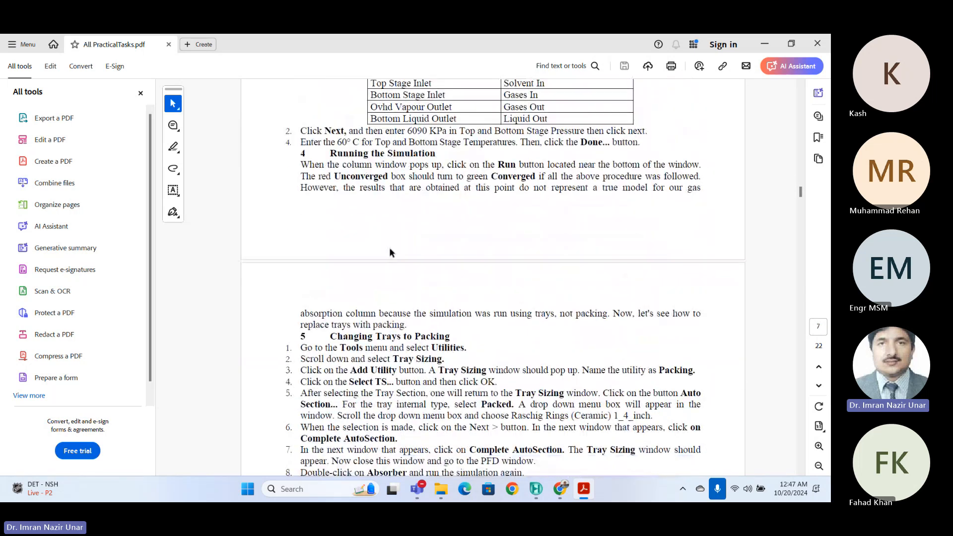
pyautogui.scroll(-2, 390, 247)
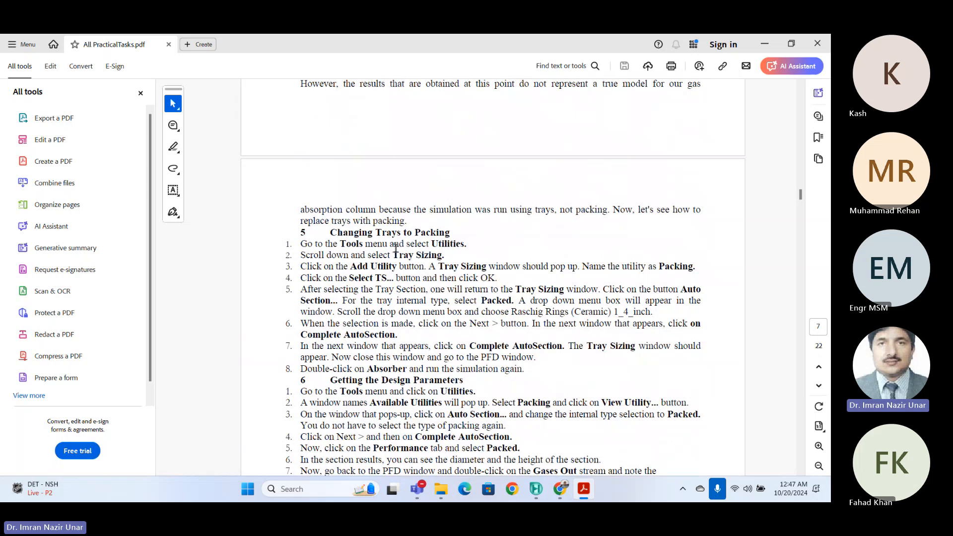
pyautogui.scroll(5, 395, 248)
pyautogui.scroll(6, 512, 257)
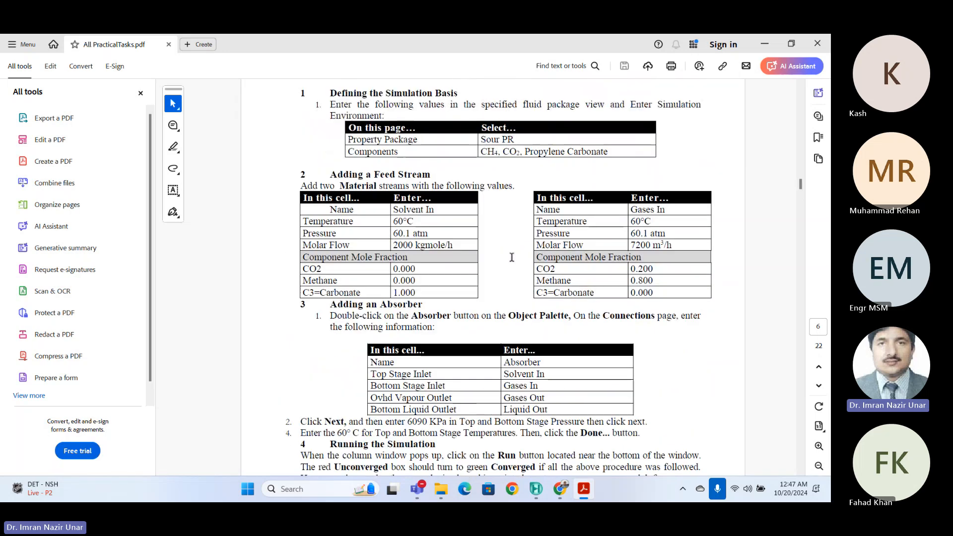
pyautogui.scroll(1, 512, 257)
pyautogui.scroll(2, 335, 158)
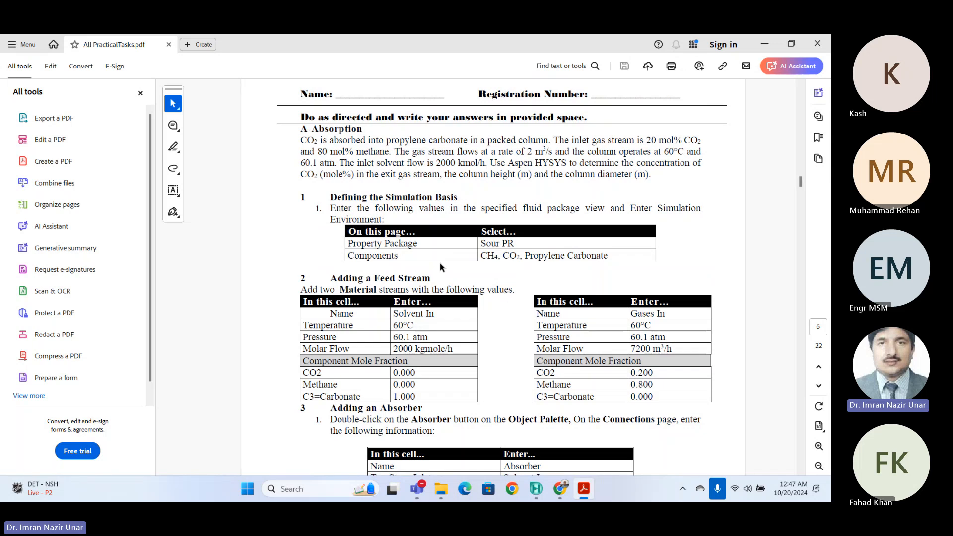
pyautogui.scroll(-6, 440, 267)
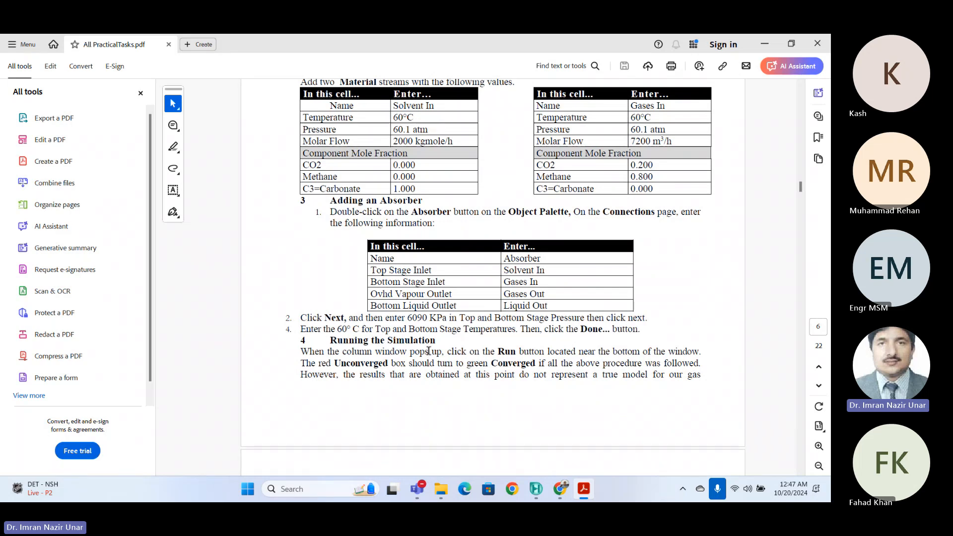
pyautogui.scroll(-3, 428, 351)
pyautogui.scroll(-1, 430, 353)
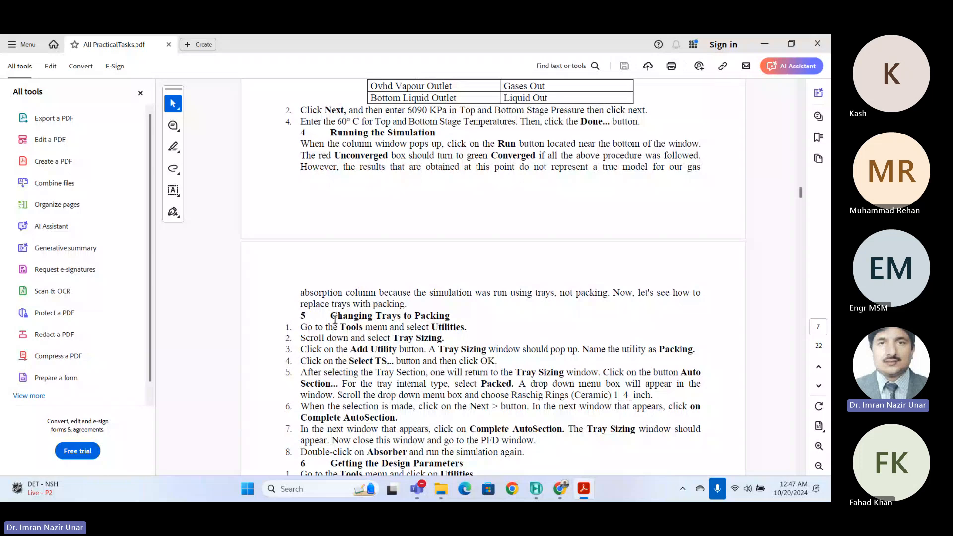
# Step: Mark the Changing Trays to Packing heading and its utility and tray sizing instructions by selecting the text
pyautogui.moveTo(330, 316); pyautogui.dragTo(451, 318)
pyautogui.click(320, 328)
pyautogui.moveTo(303, 325); pyautogui.dragTo(466, 326)
pyautogui.moveTo(301, 337); pyautogui.dragTo(444, 339)
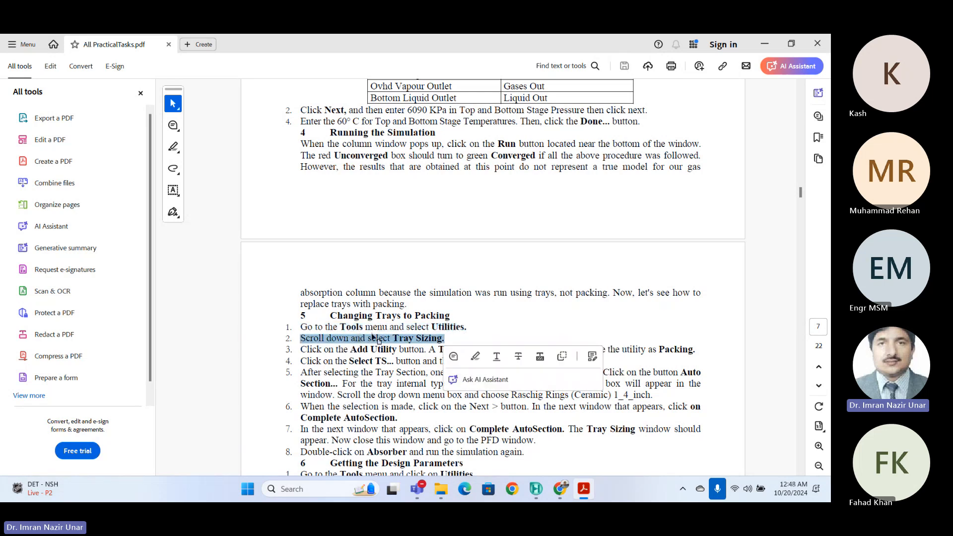
pyautogui.click(310, 320)
pyautogui.moveTo(324, 314); pyautogui.dragTo(527, 407)
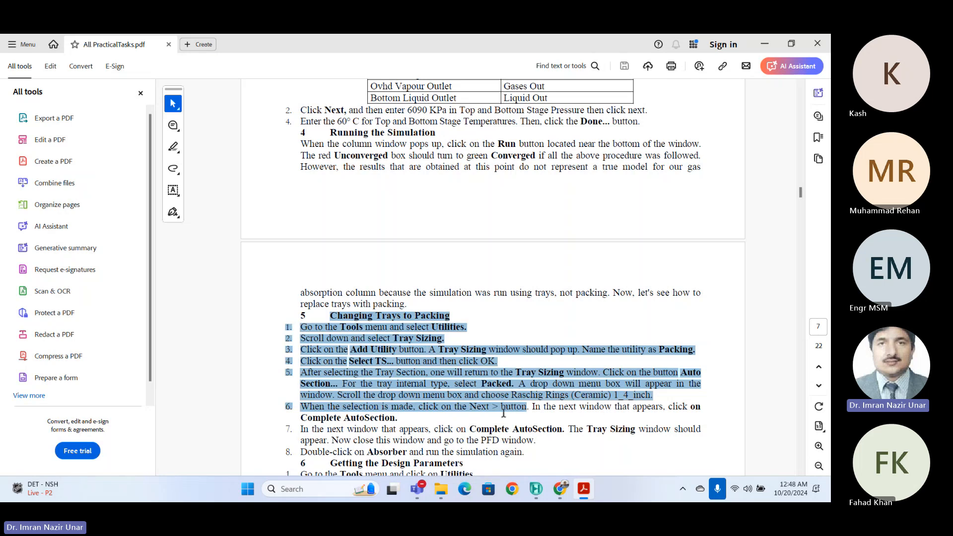
# Step: Switch back to Aspen HYSYS, open column T-100 and widen its window to show the Internals page
pyautogui.click(537, 491)
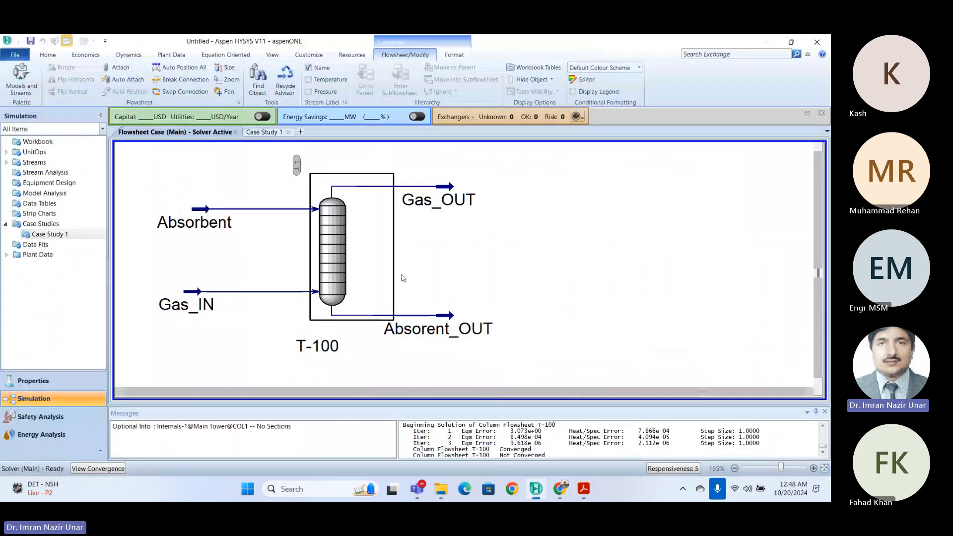
pyautogui.doubleClick(298, 165)
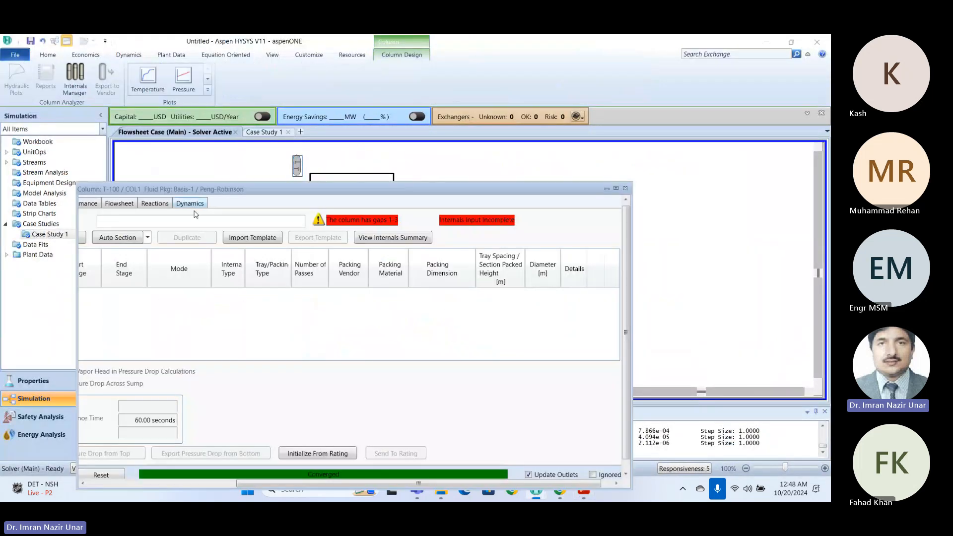
pyautogui.moveTo(270, 188); pyautogui.dragTo(420, 180)
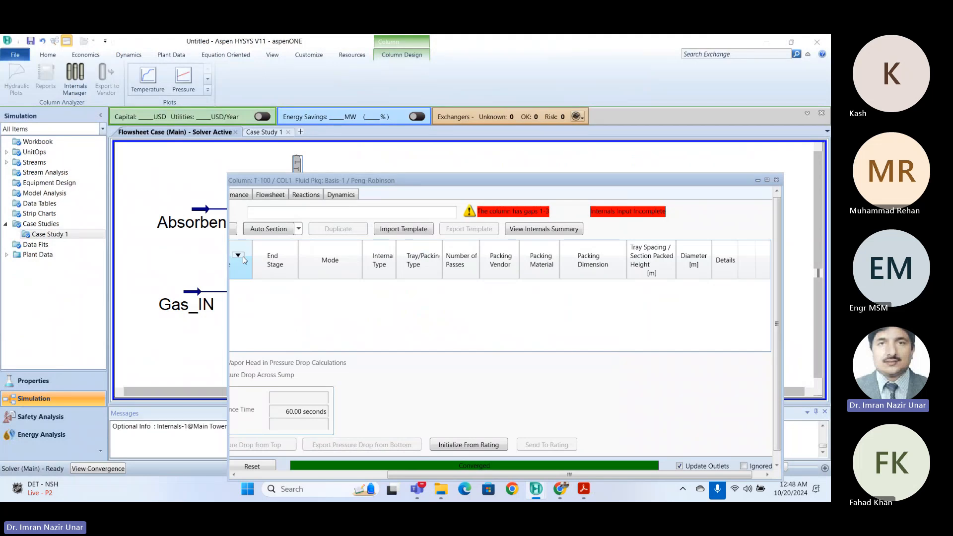
pyautogui.moveTo(226, 264); pyautogui.dragTo(70, 265)
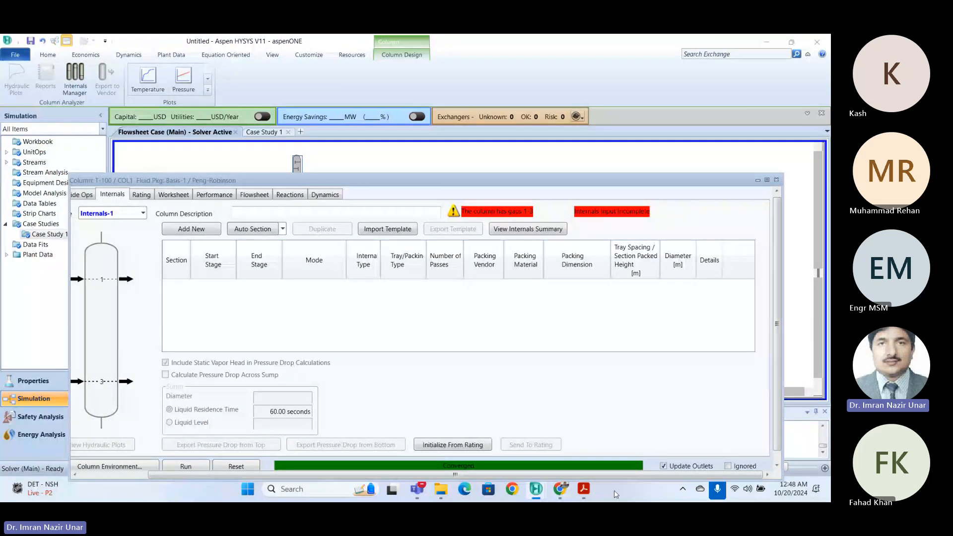
# Step: Switch back to the All PracticalTasks PDF and highlight the Changing Trays to Packing steps and heading by selecting the text
pyautogui.click(584, 489)
pyautogui.scroll(-2, 474, 315)
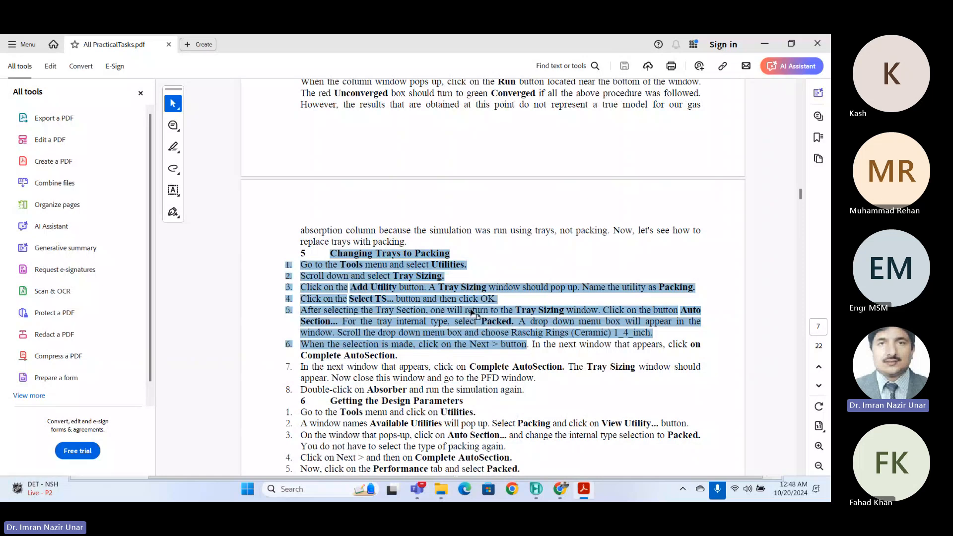
pyautogui.click(434, 370)
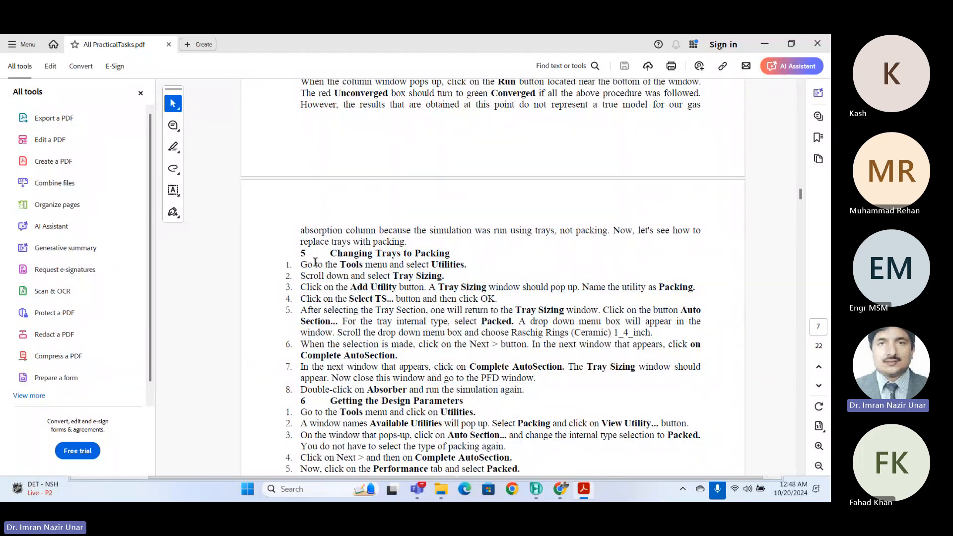
pyautogui.moveTo(322, 264); pyautogui.dragTo(619, 404)
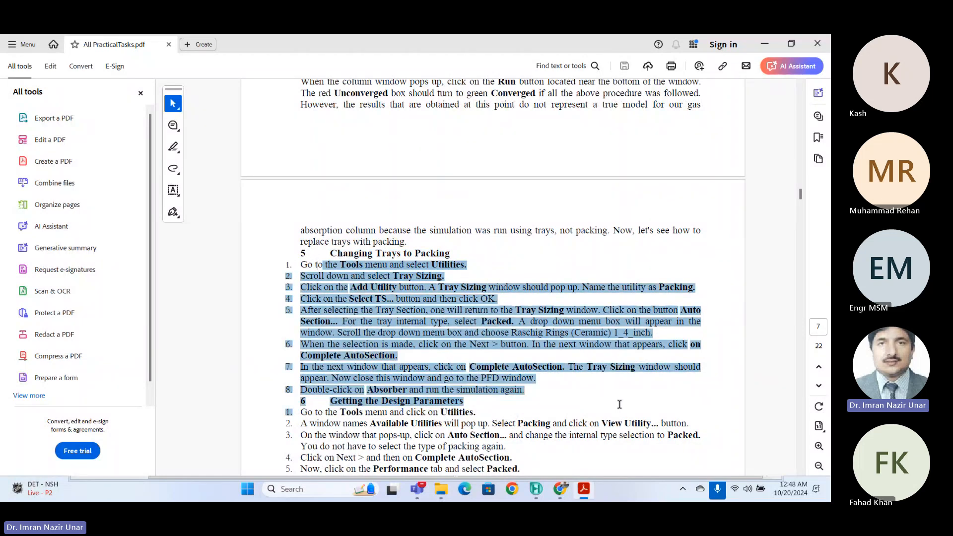
pyautogui.click(341, 266)
pyautogui.moveTo(328, 253); pyautogui.dragTo(484, 258)
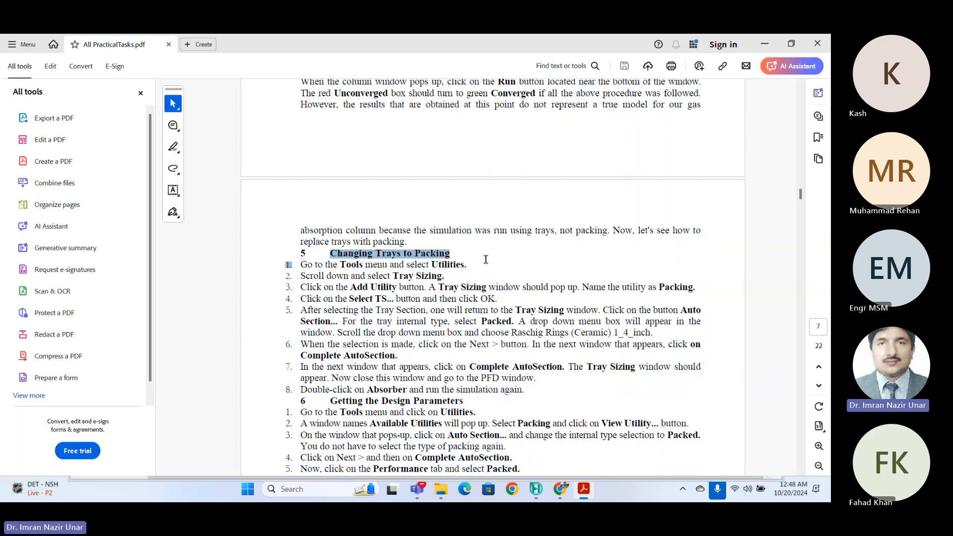
# Step: Review the packing and Getting the Design Parameters instructions through the section diameter, height and CO2 answer box, returning to the absorber setup
pyautogui.scroll(-2, 460, 306)
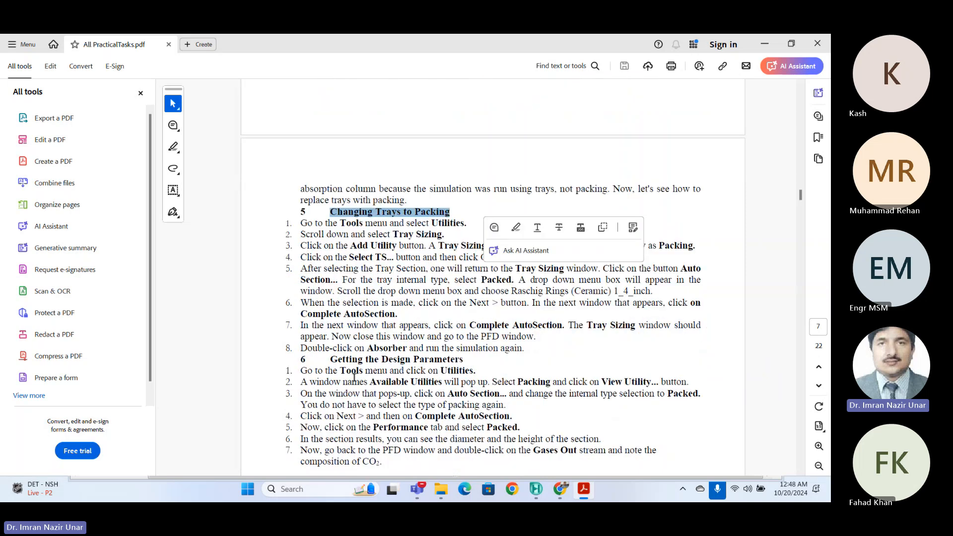
pyautogui.scroll(-4, 354, 378)
pyautogui.moveTo(334, 268); pyautogui.dragTo(478, 289)
pyautogui.click(527, 368)
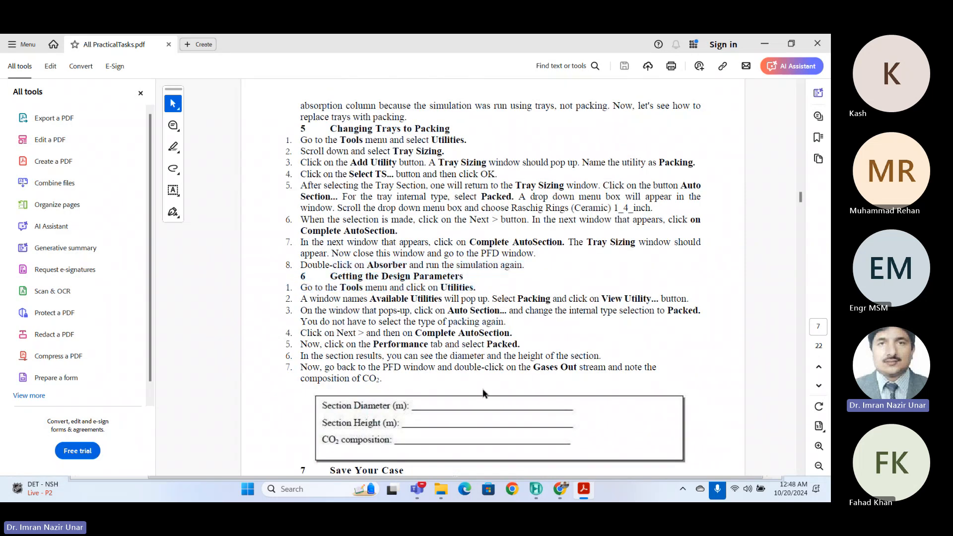
pyautogui.scroll(15, 703, 231)
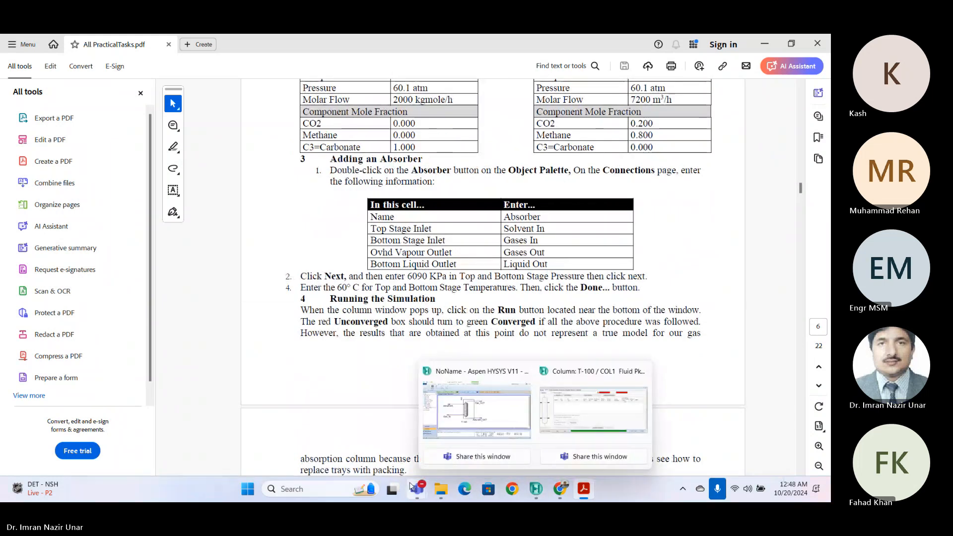
# Step: Switch to the Online HYSYS Course meeting in Microsoft Teams and stop sharing the screen
pyautogui.moveTo(428, 488)
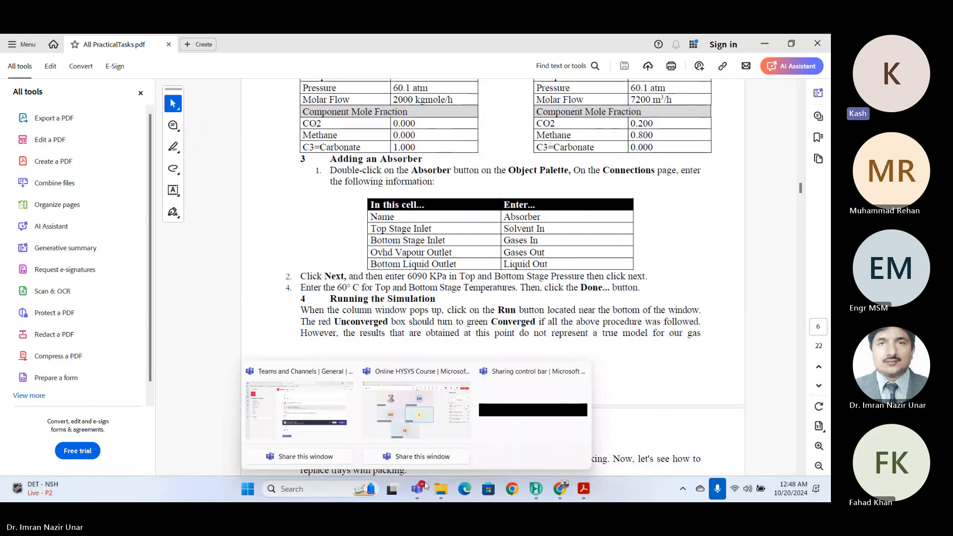
pyautogui.click(412, 407)
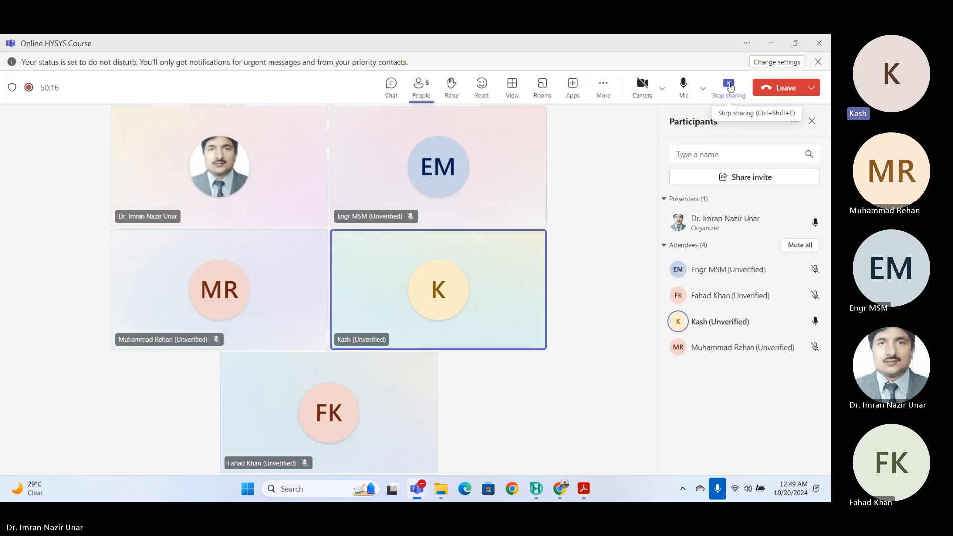
pyautogui.click(730, 88)
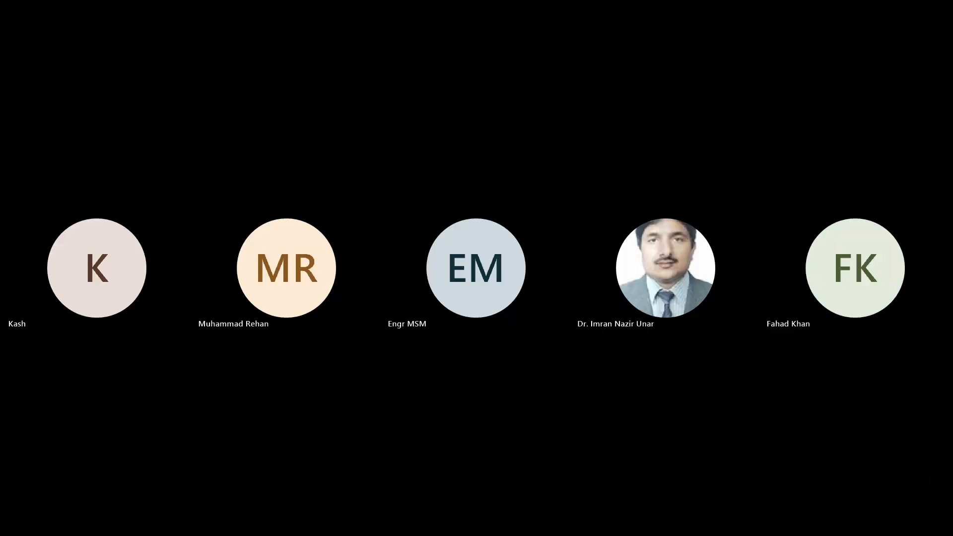